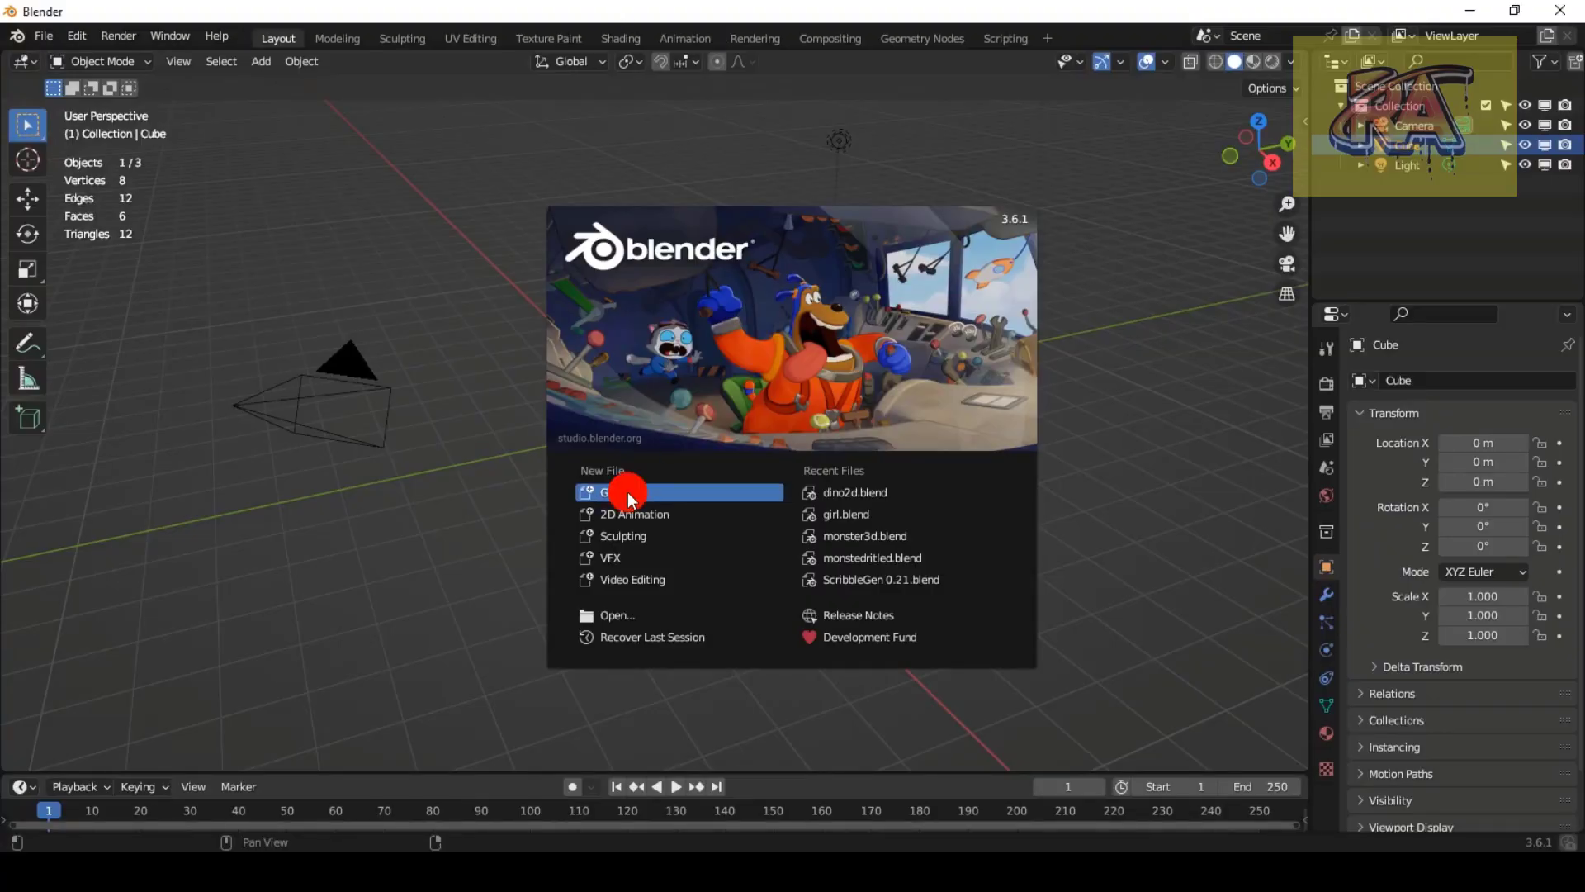
Step: Start a new General file and delete its default cube, camera and light
click(627, 493)
key(a)
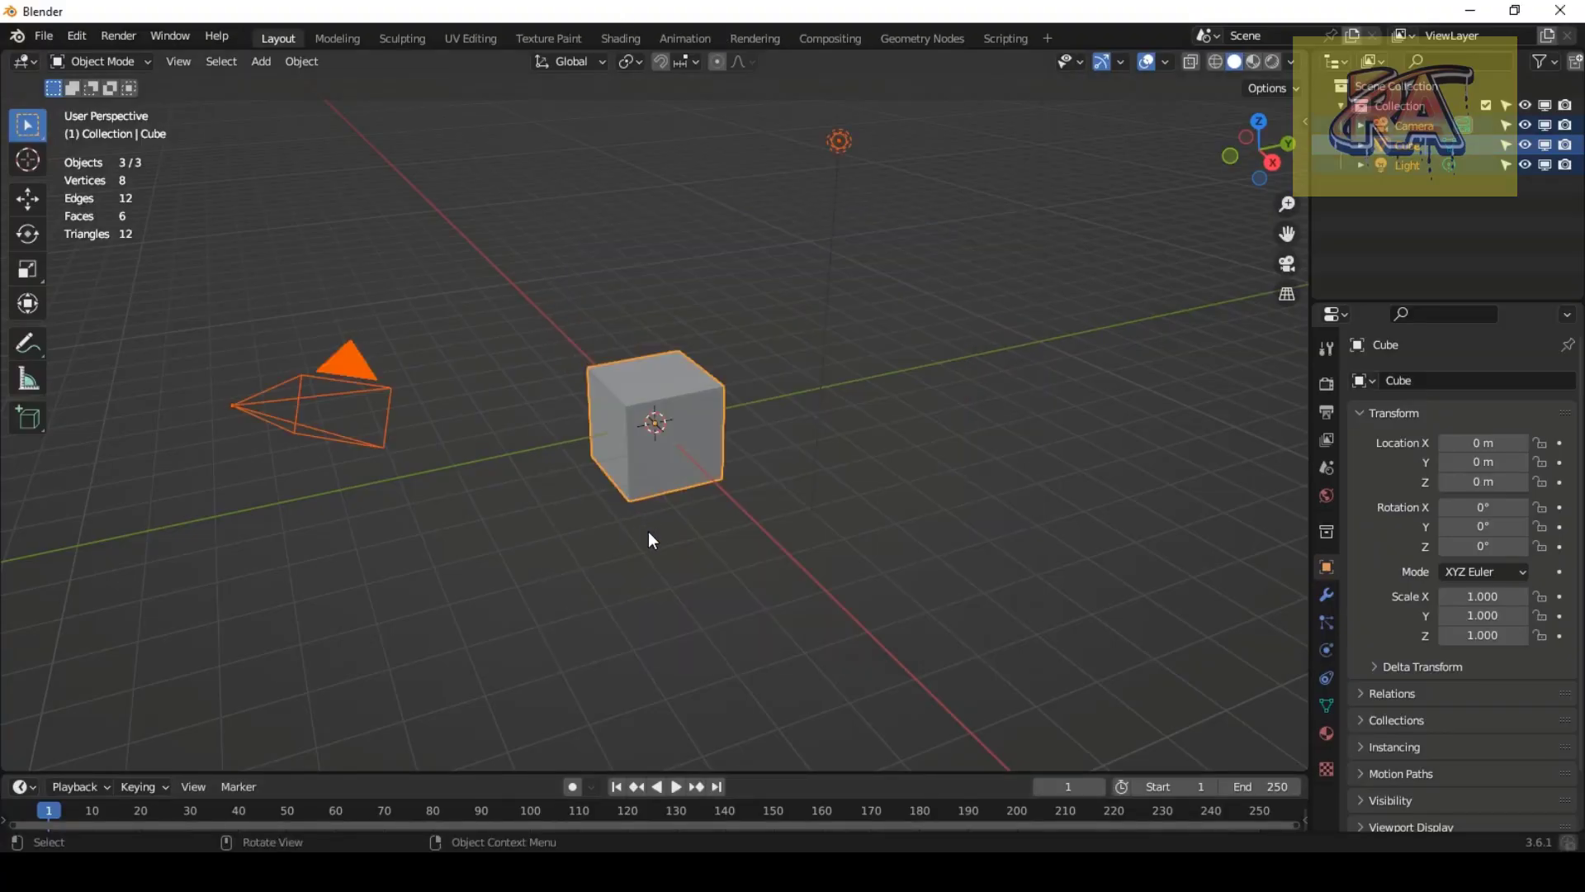
key(Delete)
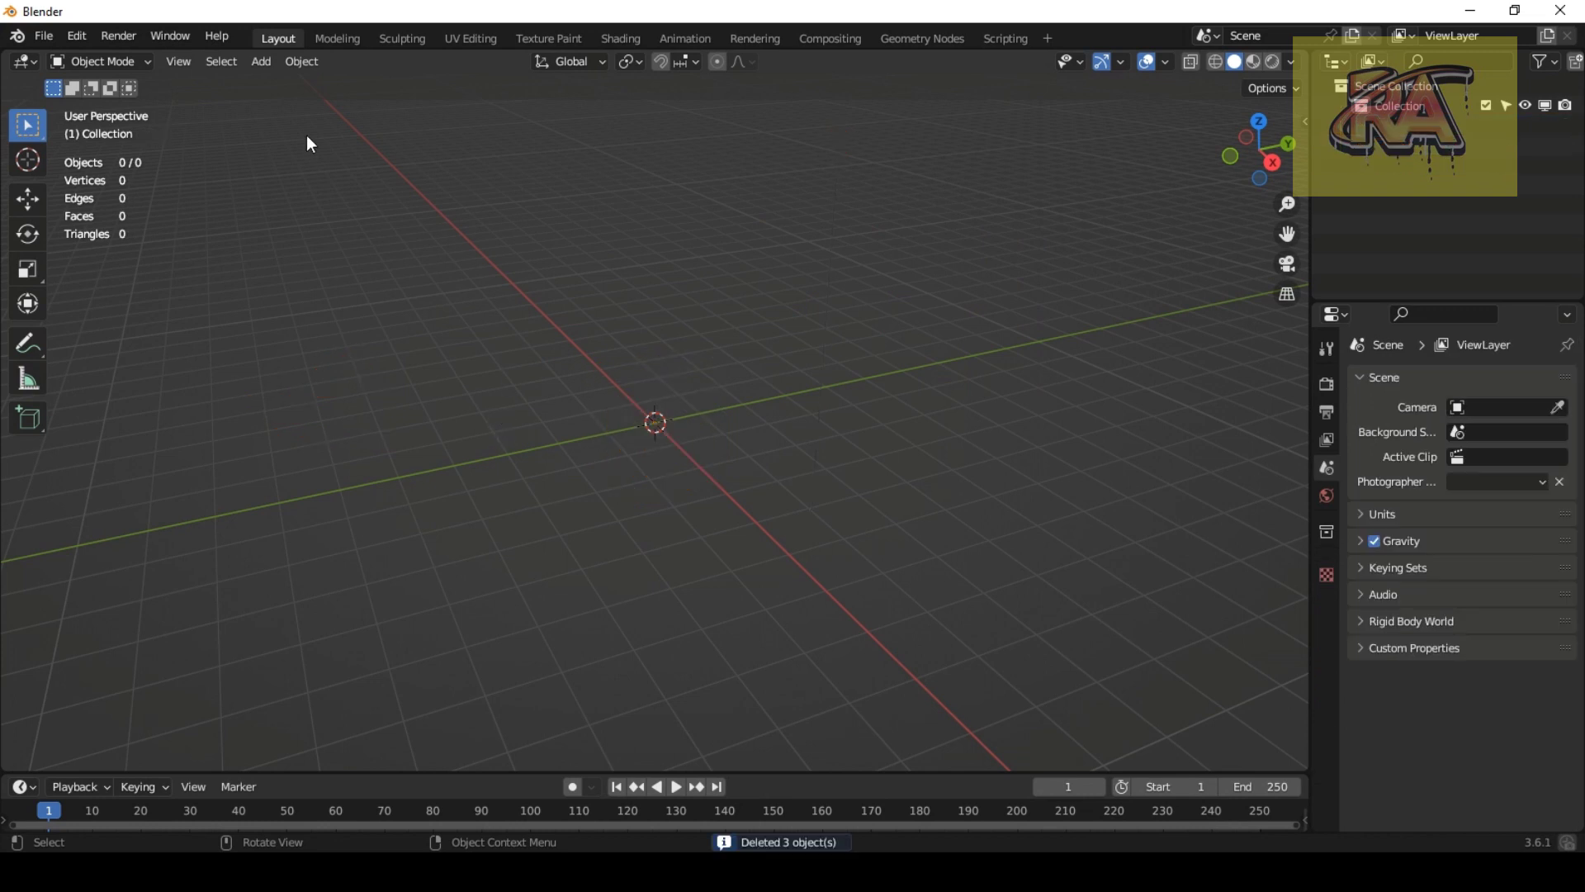
click(261, 62)
mouse_move(309, 84)
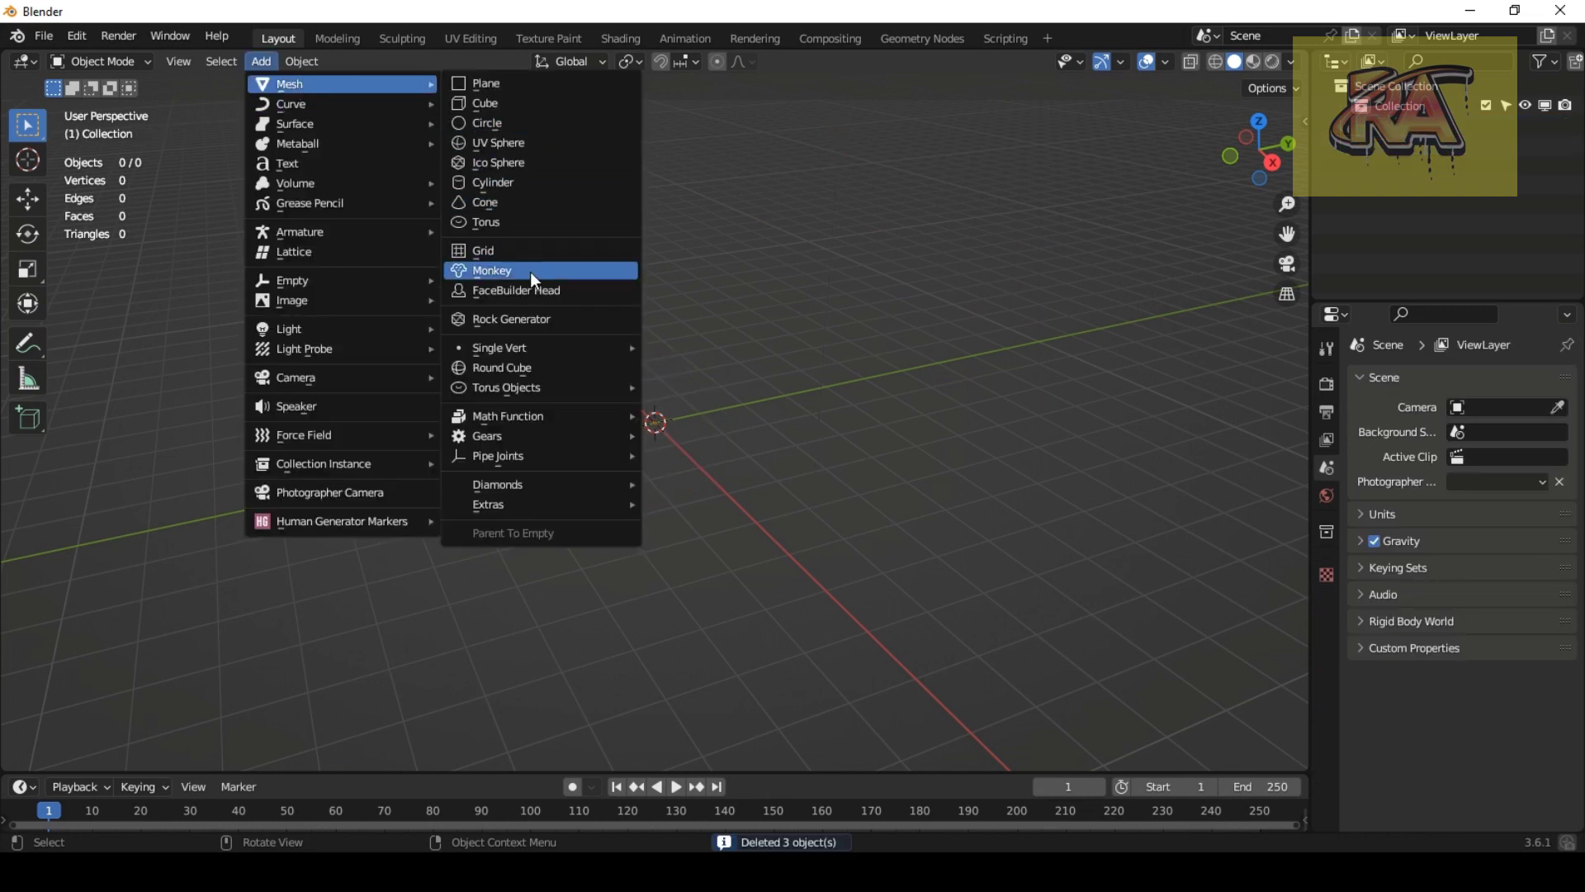
Step: Add a Suzanne monkey mesh and view it from the front
click(530, 273)
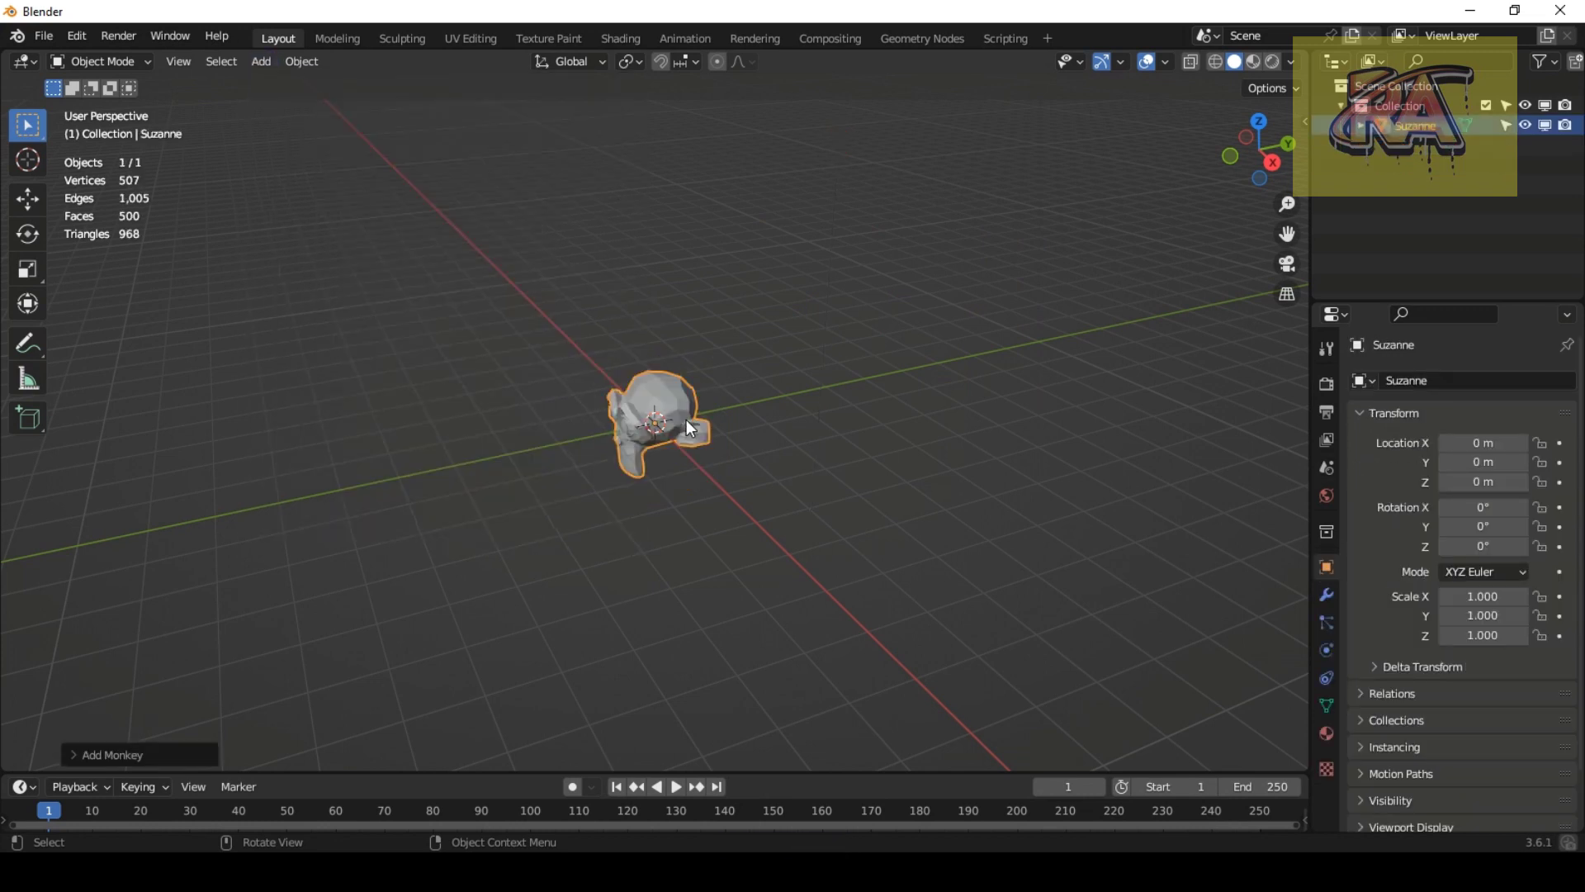
key(KP_1)
scroll(754, 499, up, 3)
scroll(702, 492, up, 2)
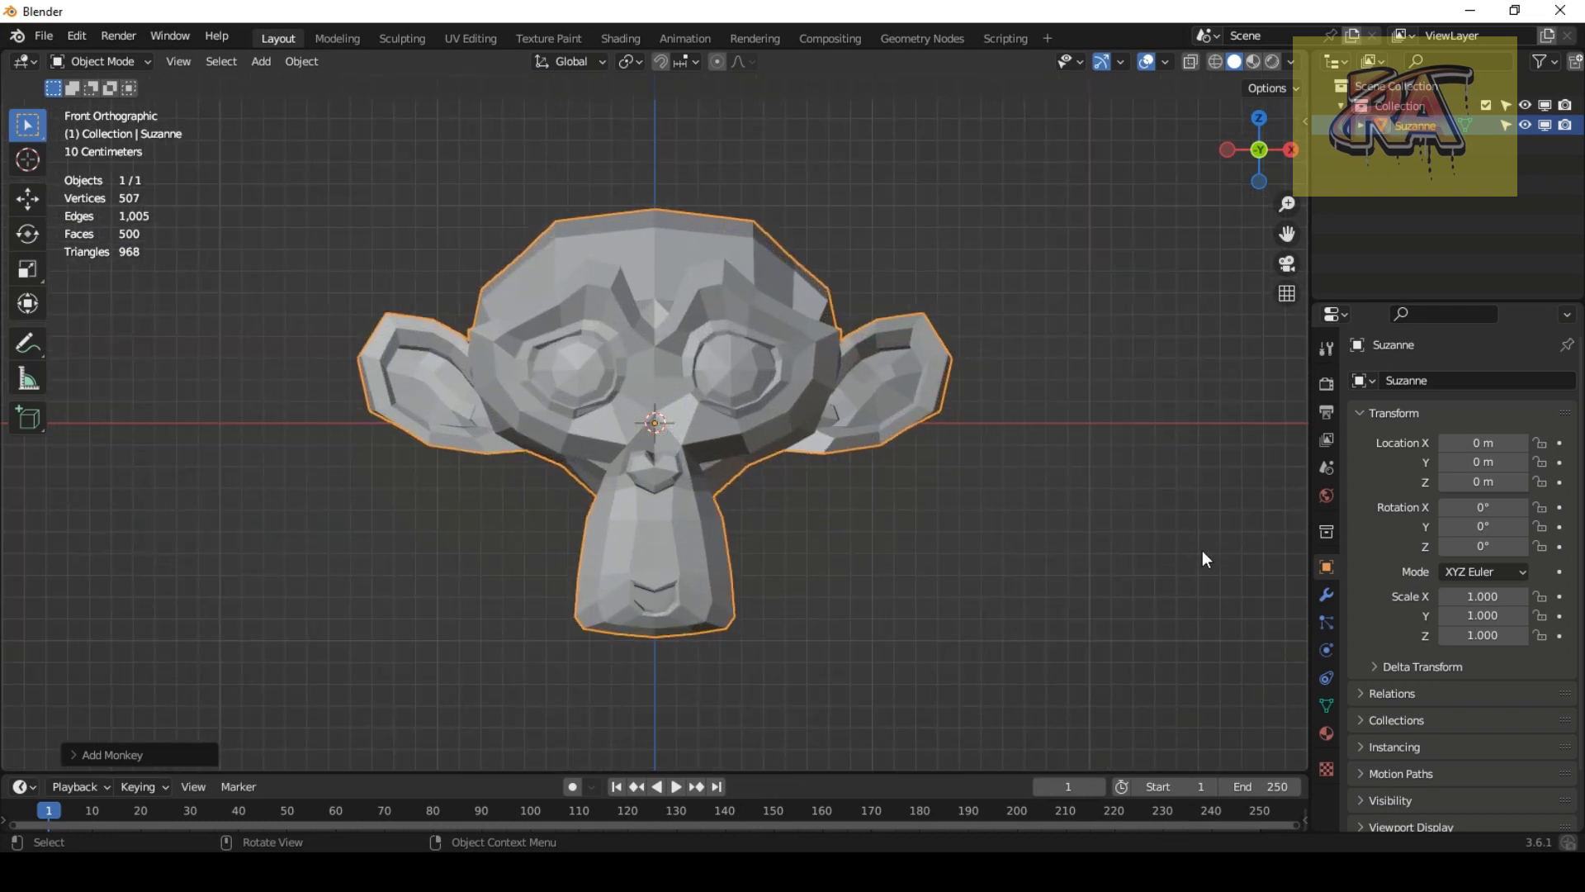
Step: Give Suzanne a Subdivision Surface modifier with viewport level 2
click(1324, 598)
click(1401, 381)
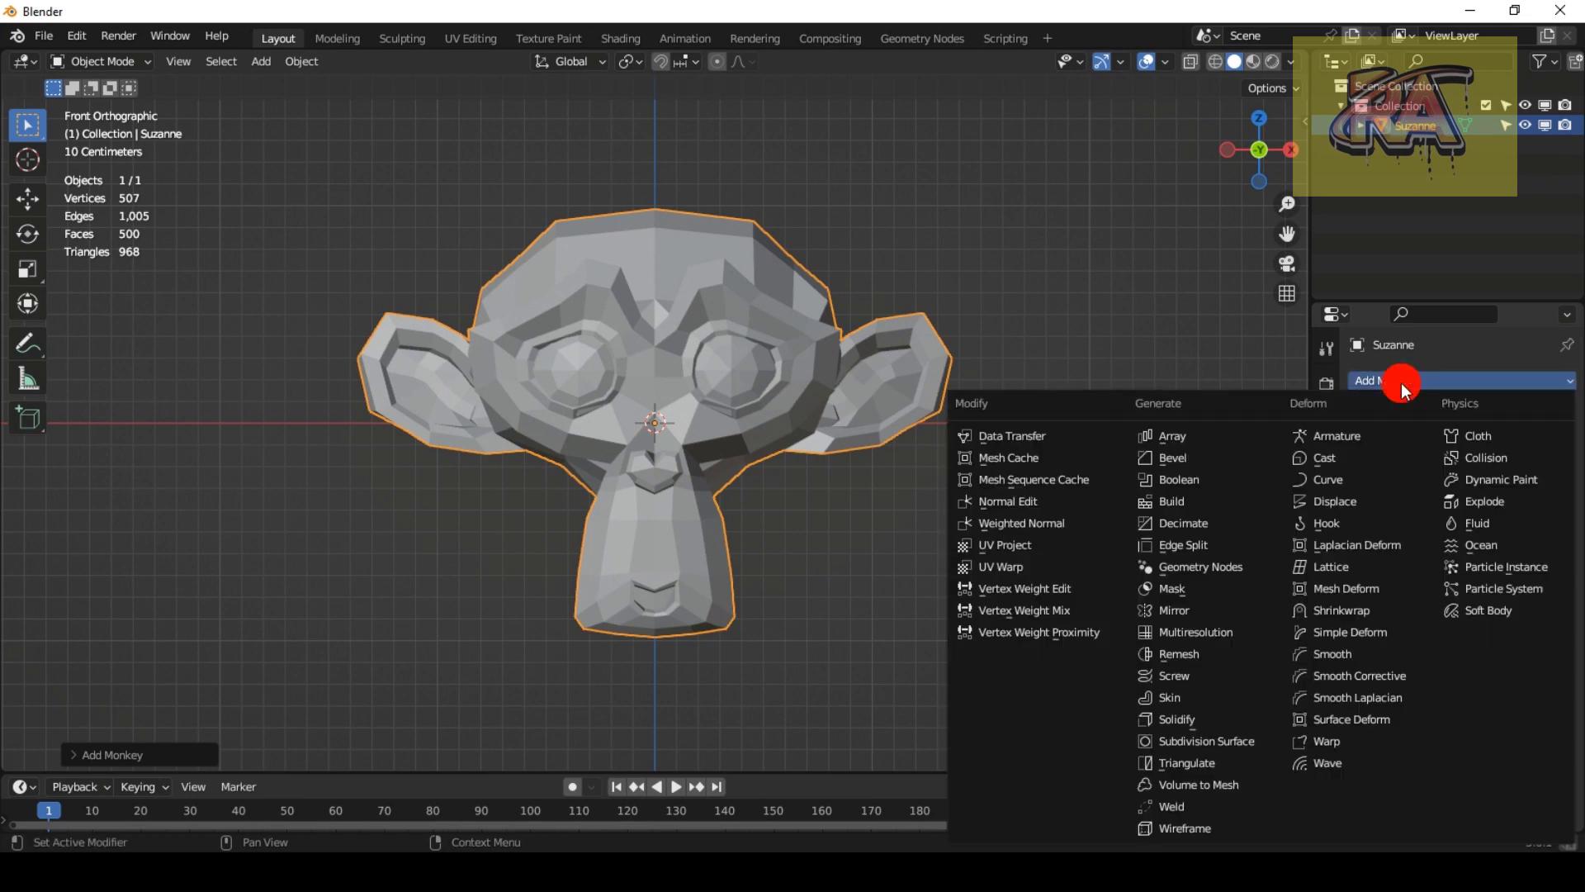
click(1242, 741)
click(1493, 467)
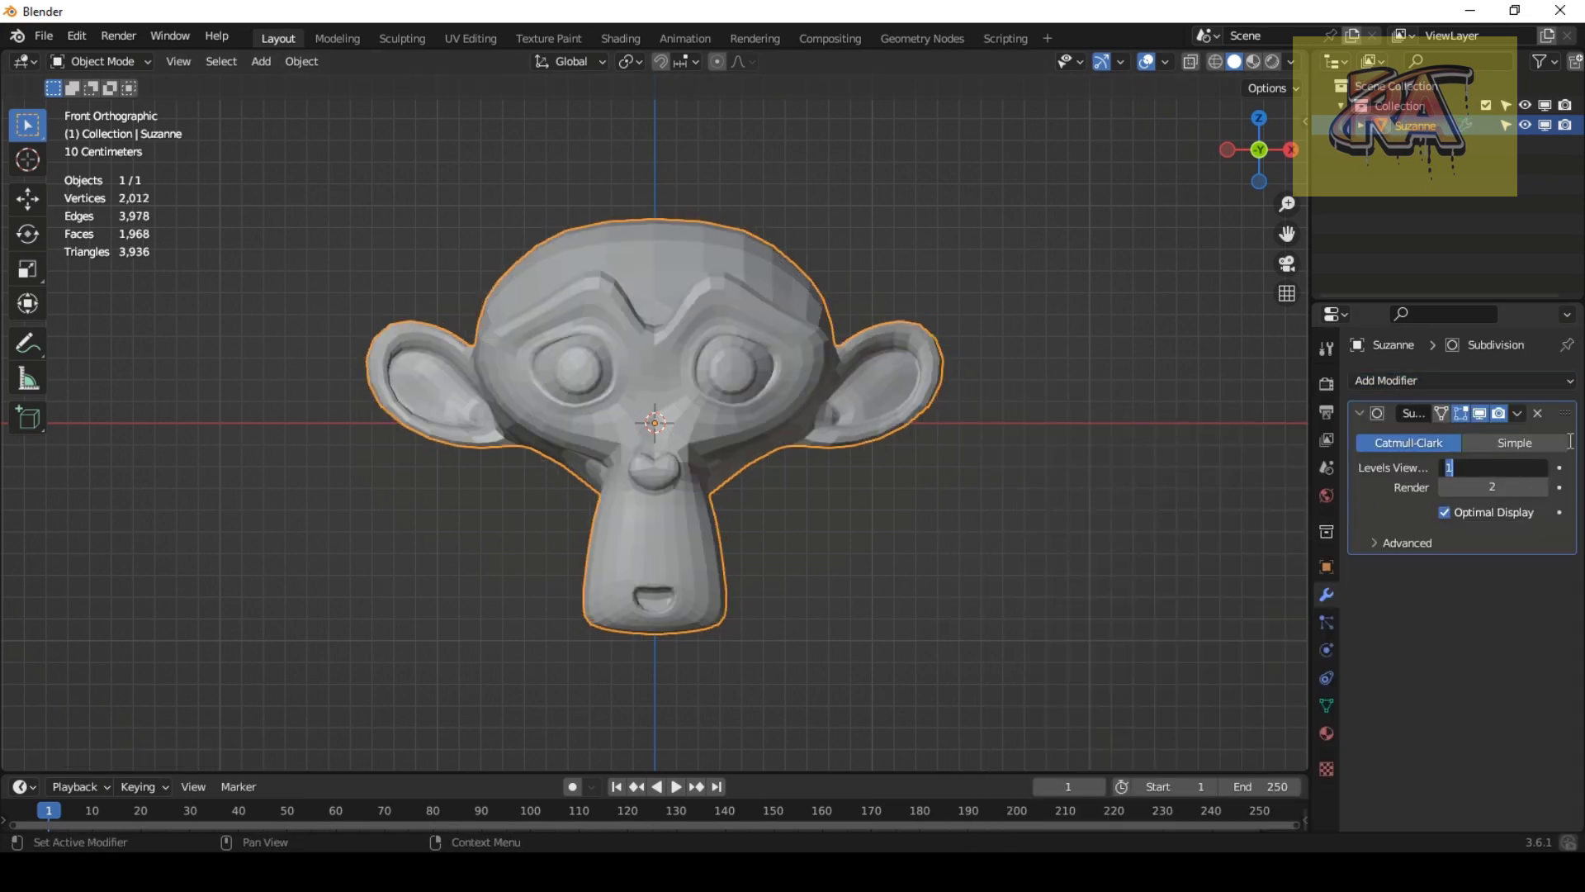
key(Return)
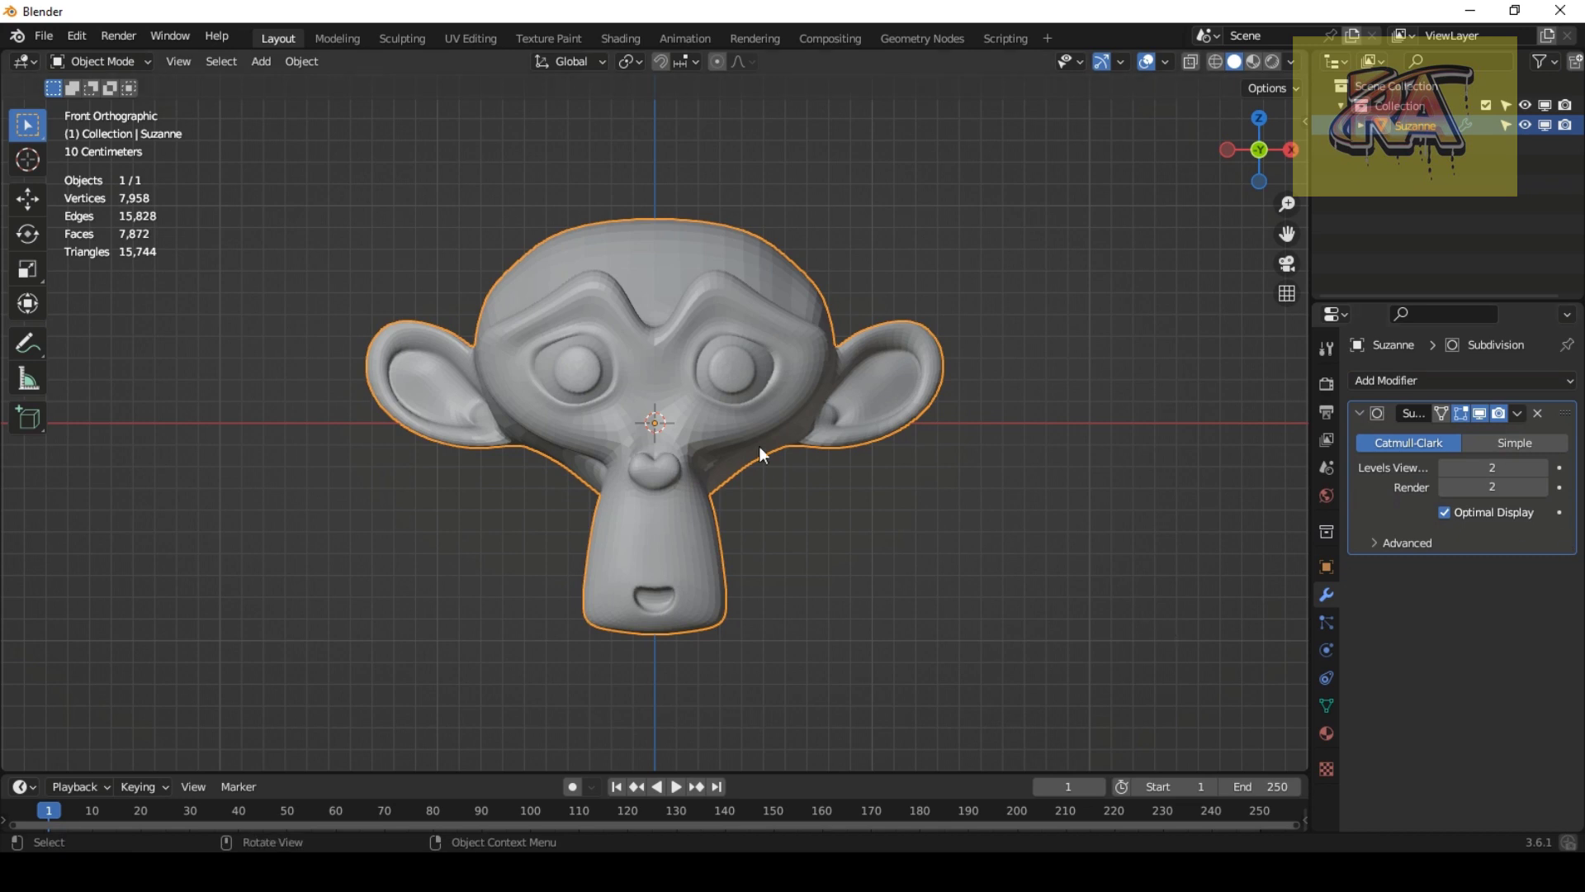
scroll(743, 431, up, 1)
Step: Apply Shade Smooth to Suzanne
right_click(742, 393)
click(745, 393)
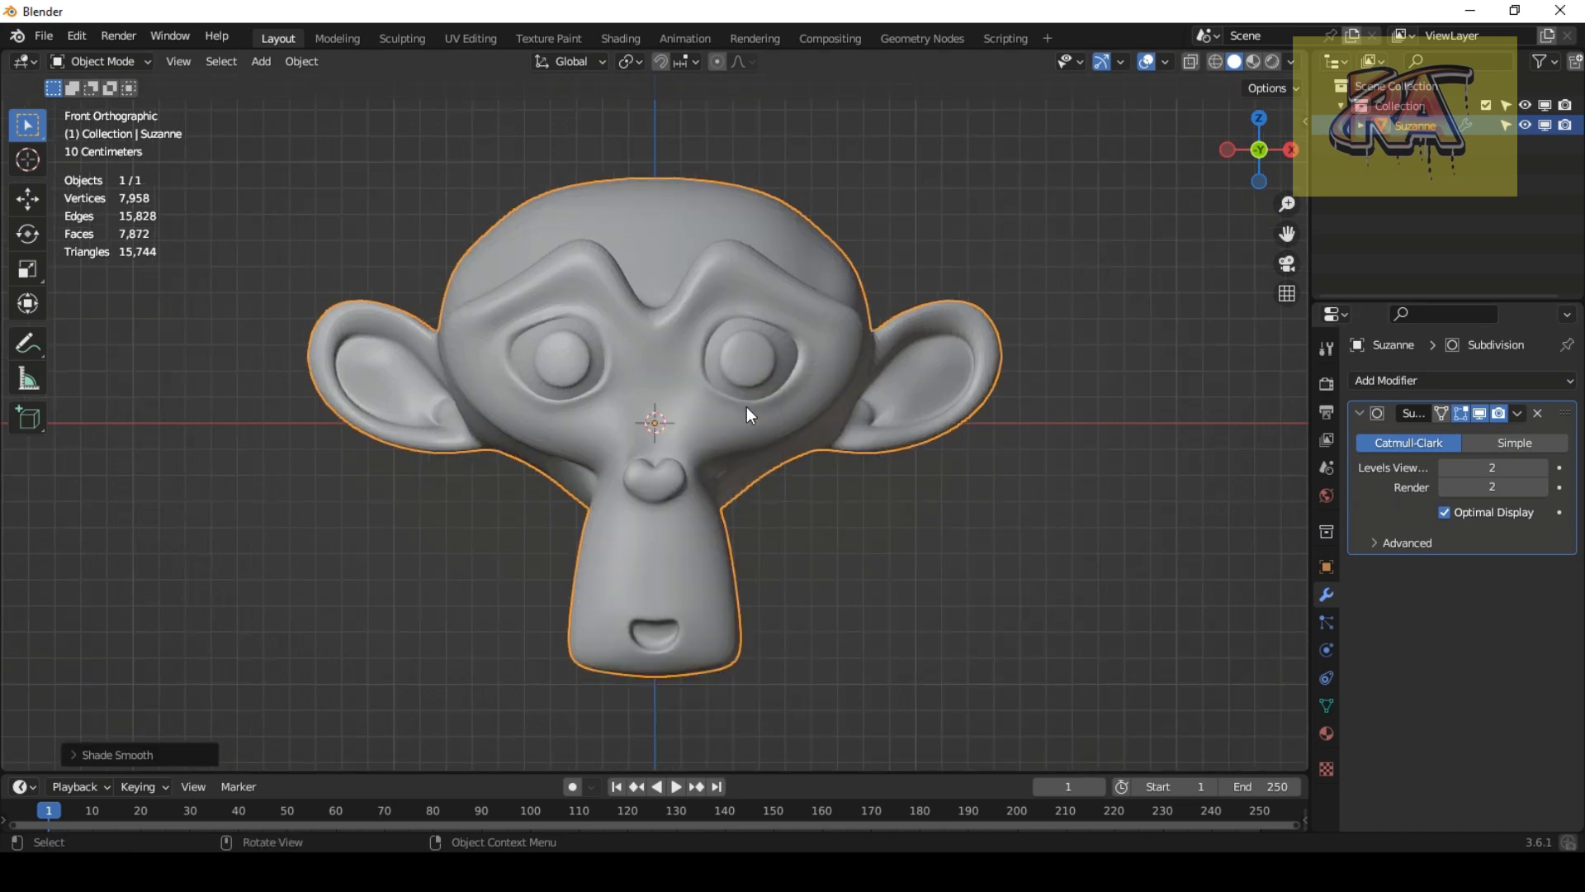
scroll(752, 423, down, 1)
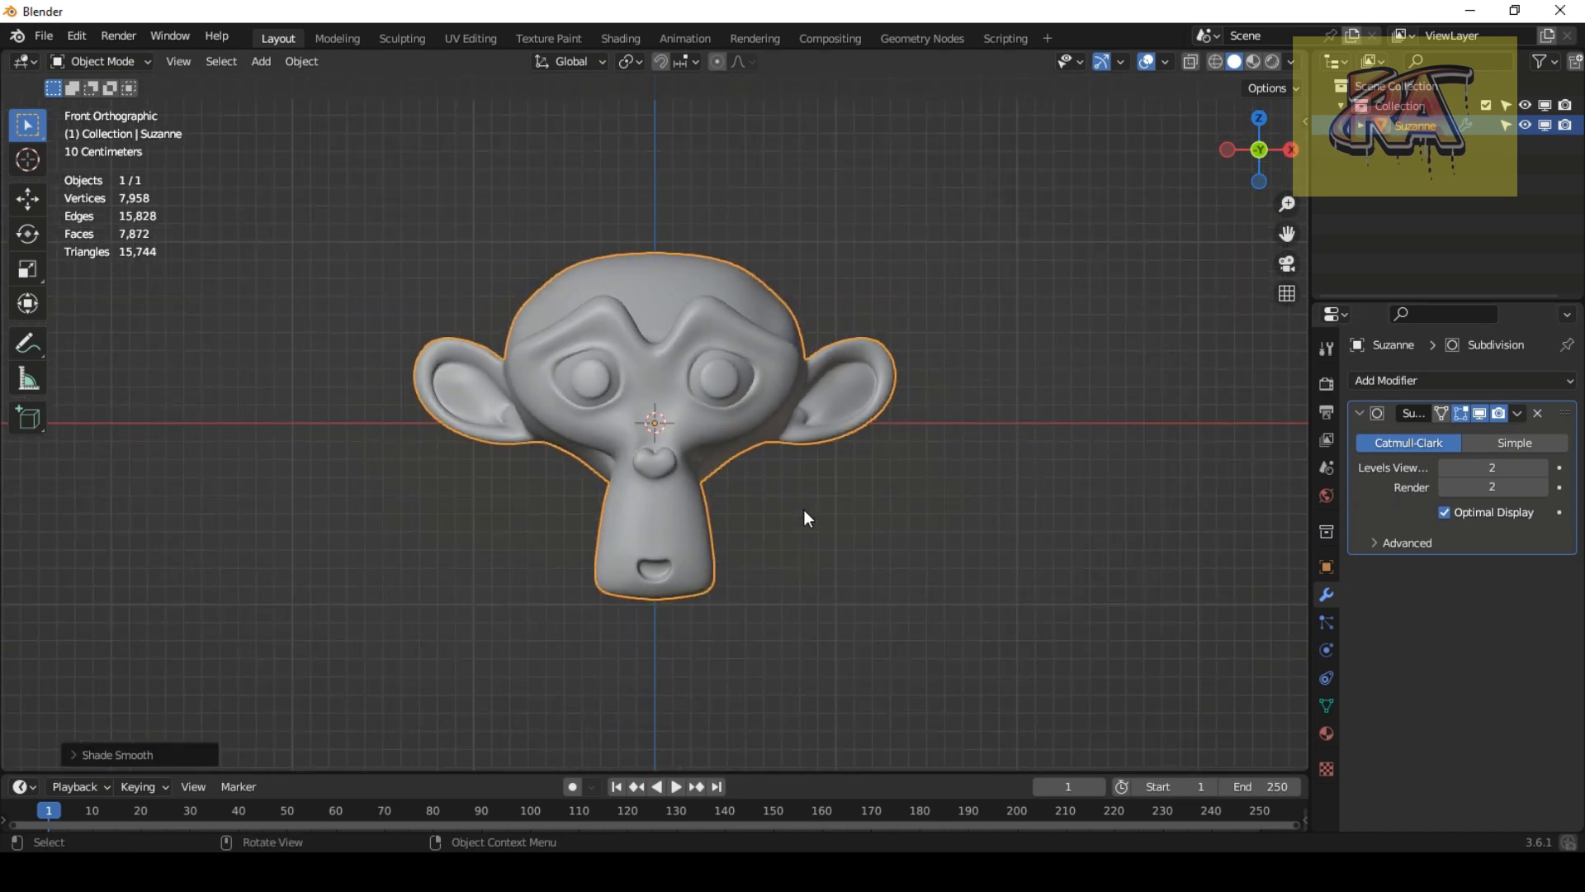
scroll(724, 454, down, 1)
Step: Lift Suzanne along Z onto the ground line and make the timeline area taller
key(g)
key(z)
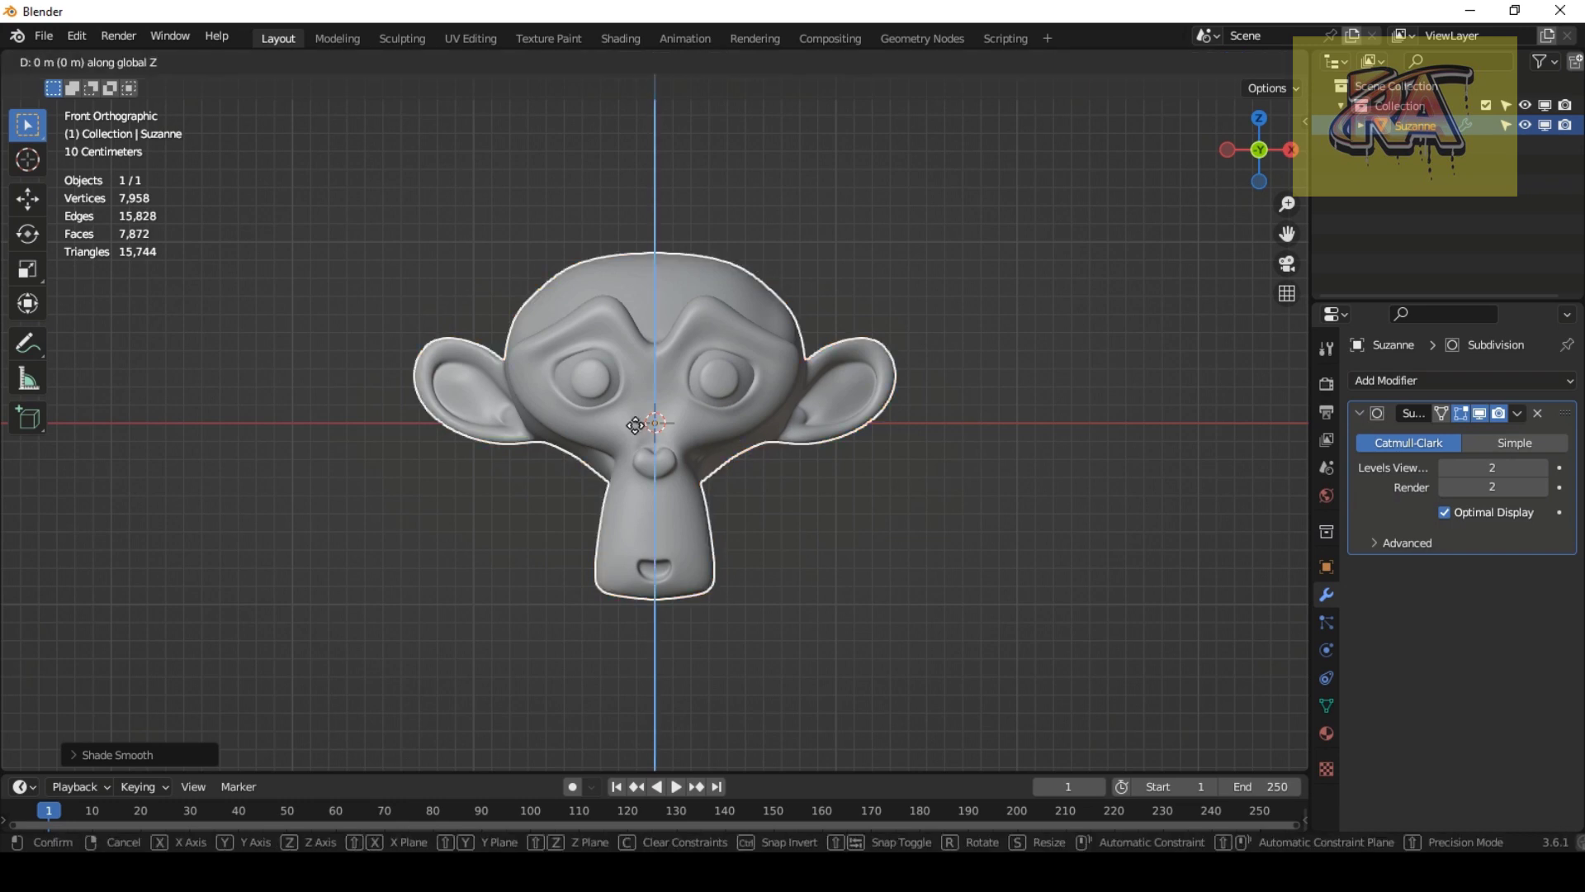
key(Return)
drag(1286, 234, 1255, 418)
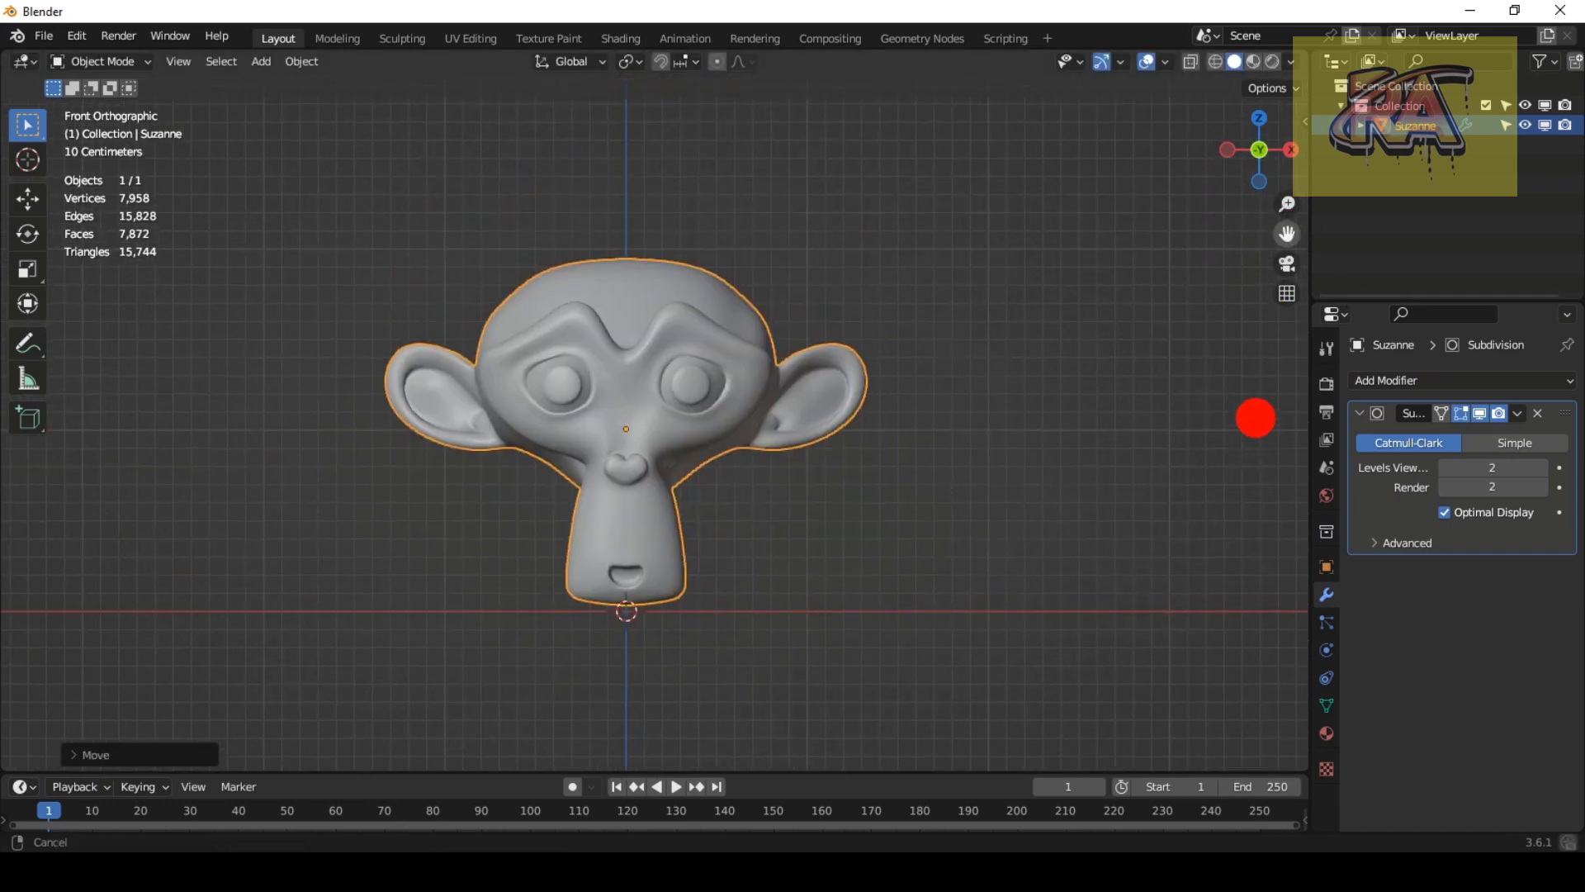
mouse_move(1259, 149)
mouse_down()
mouse_move(89, 171)
mouse_move(1221, 165)
mouse_up()
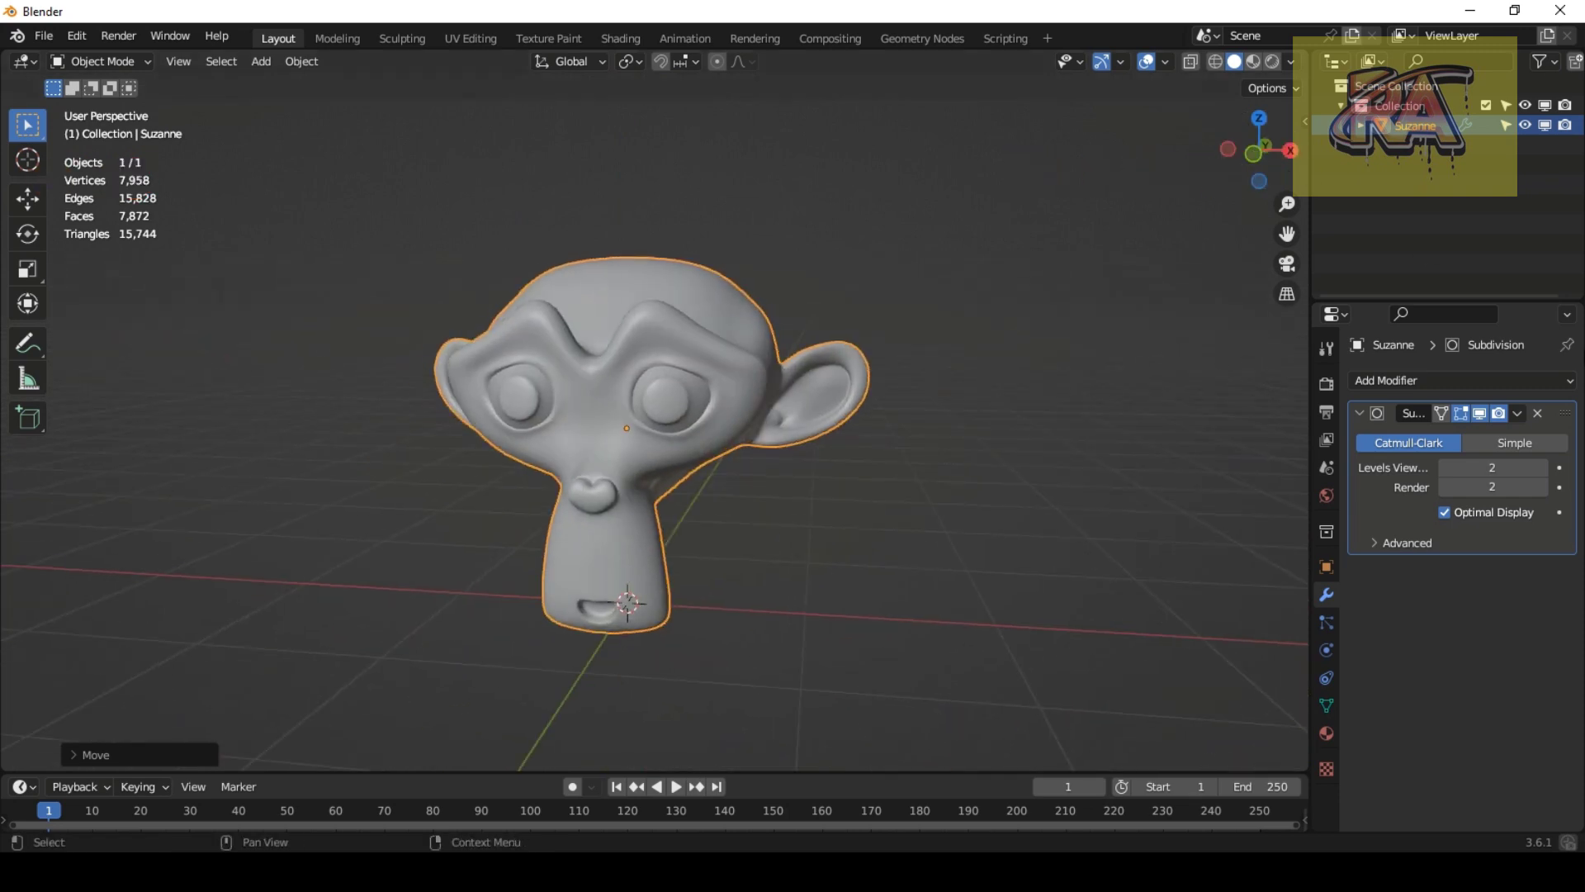
key(KP_1)
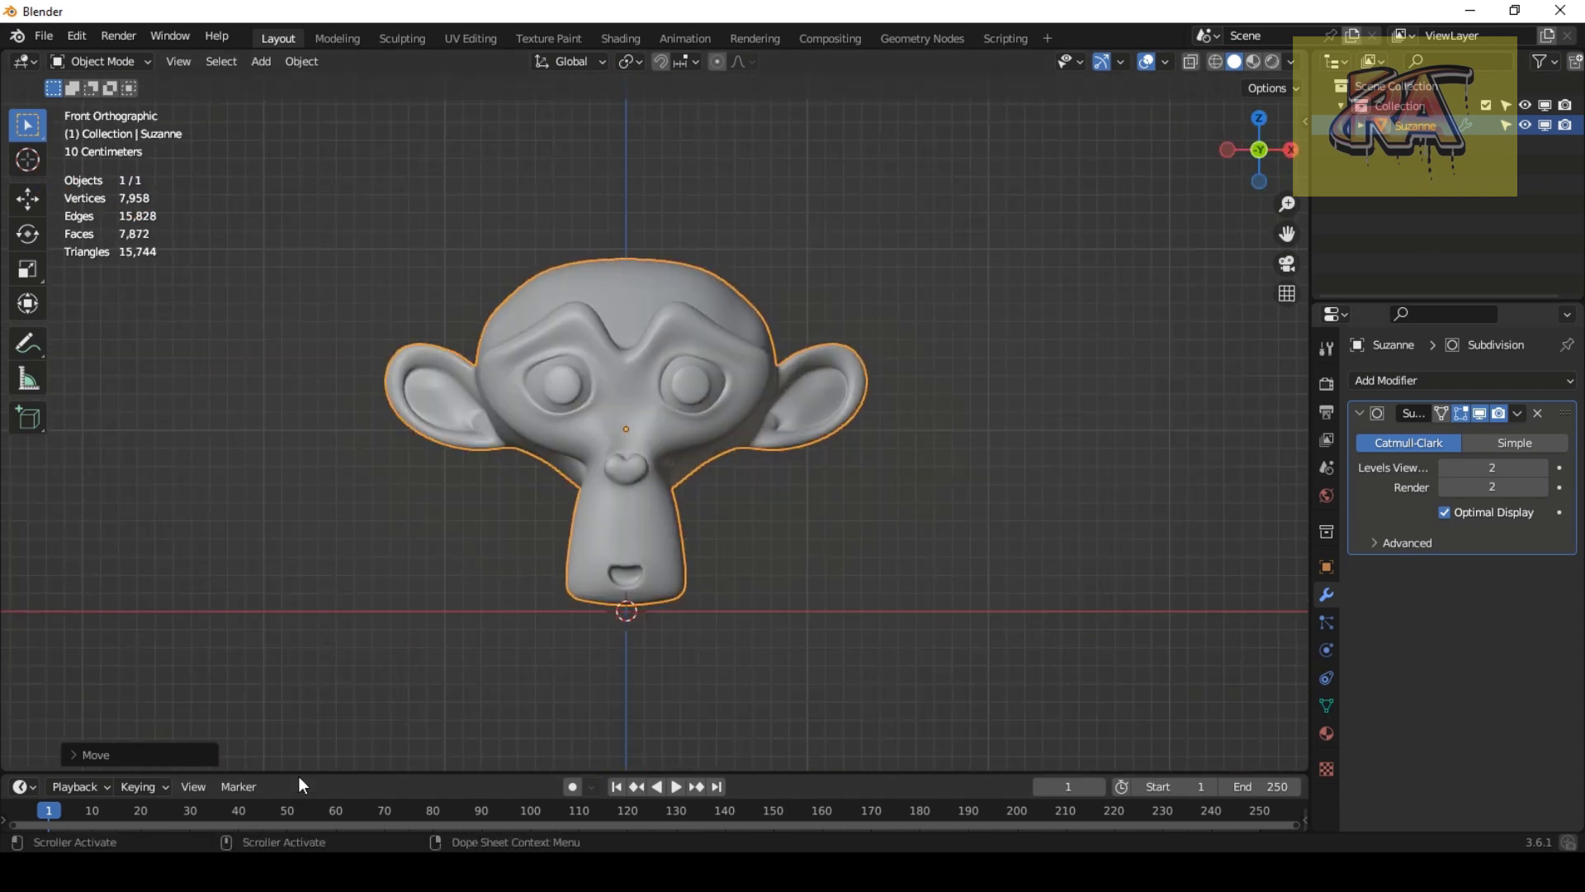
drag(297, 774, 297, 655)
click(28, 667)
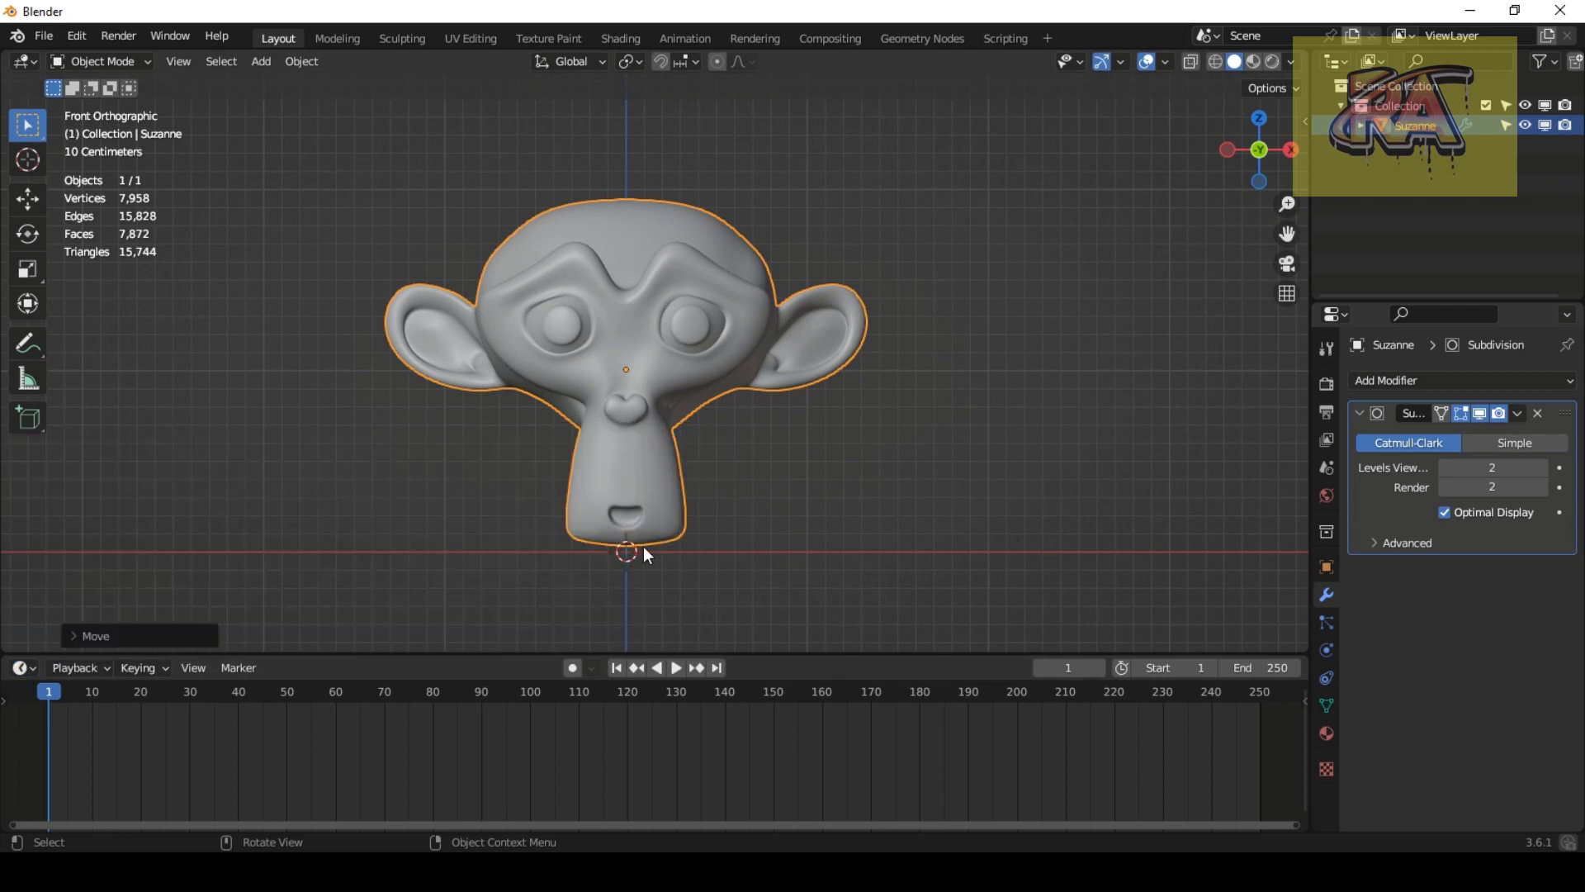
Step: Switch the lower area to a Shader Editor and create Material.001 for Suzanne
click(27, 668)
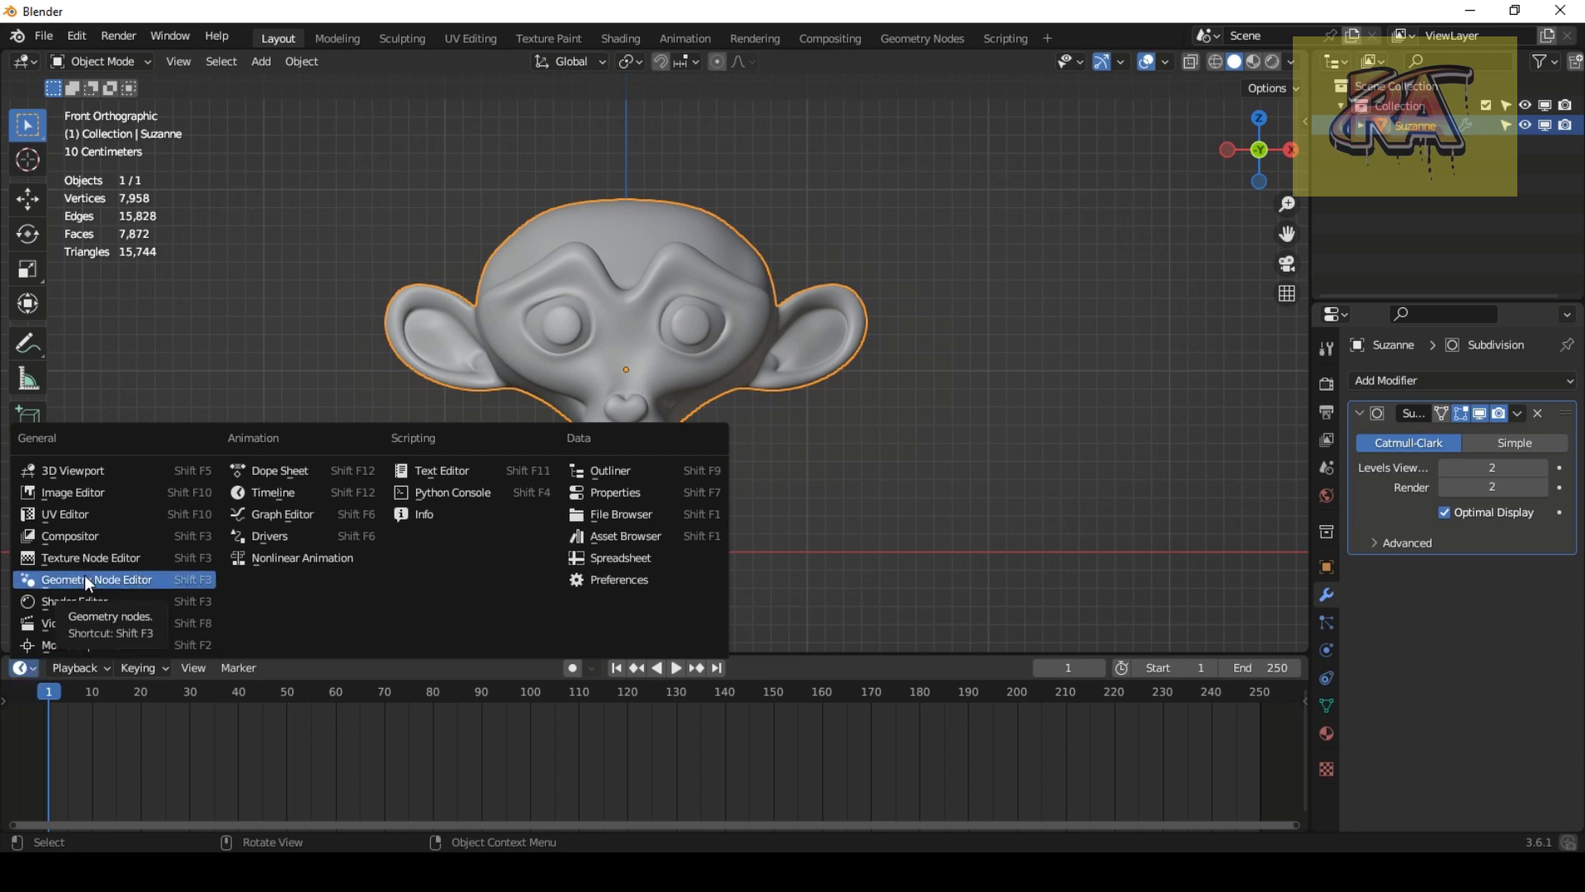
click(92, 594)
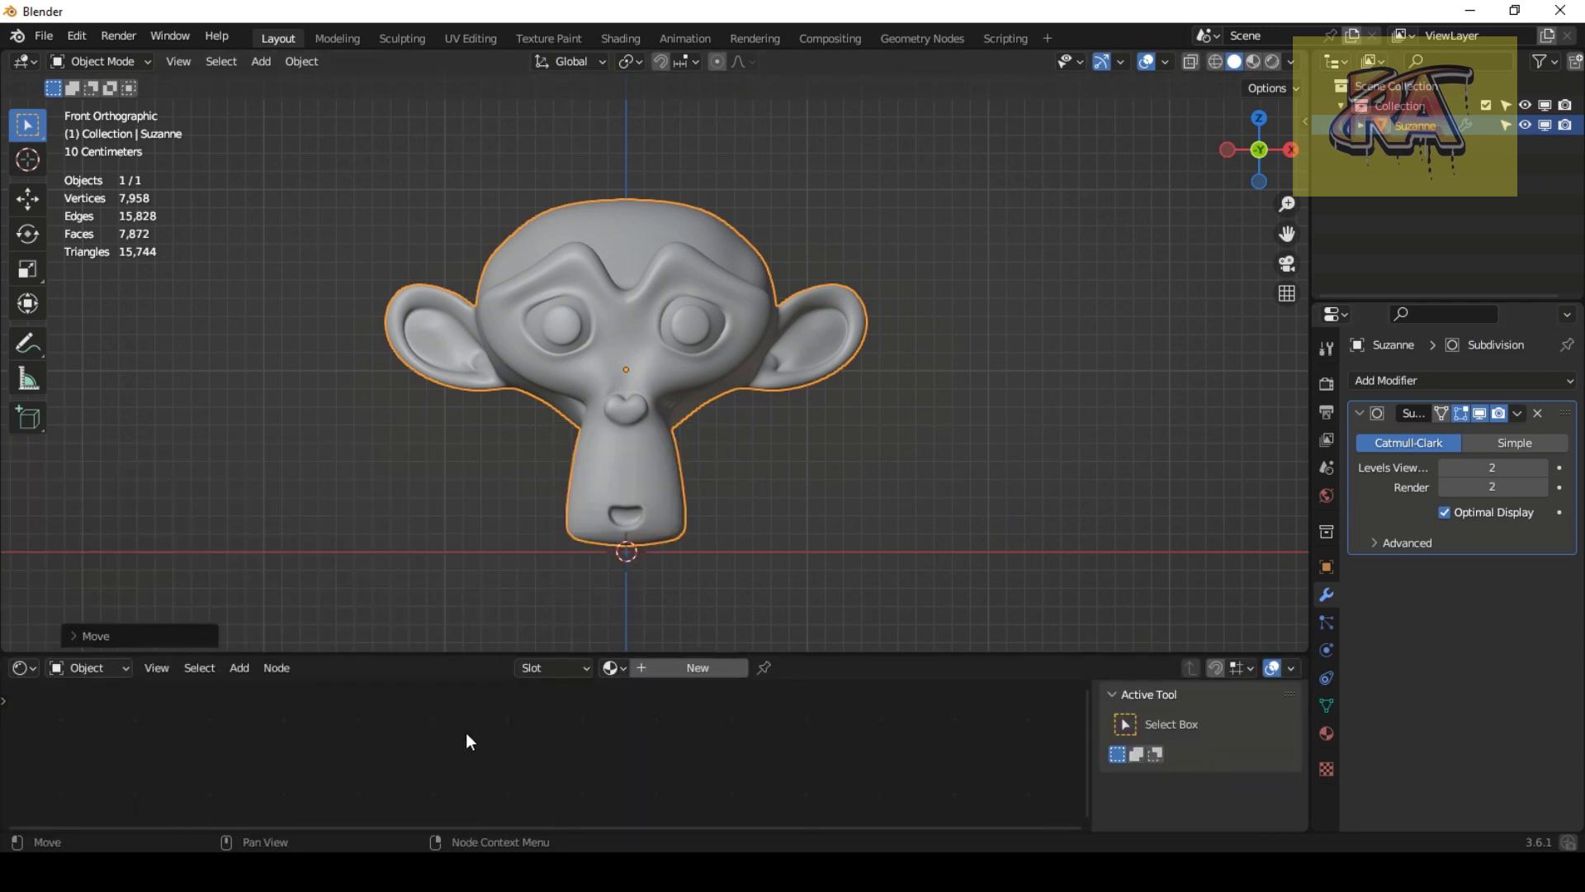
click(1327, 733)
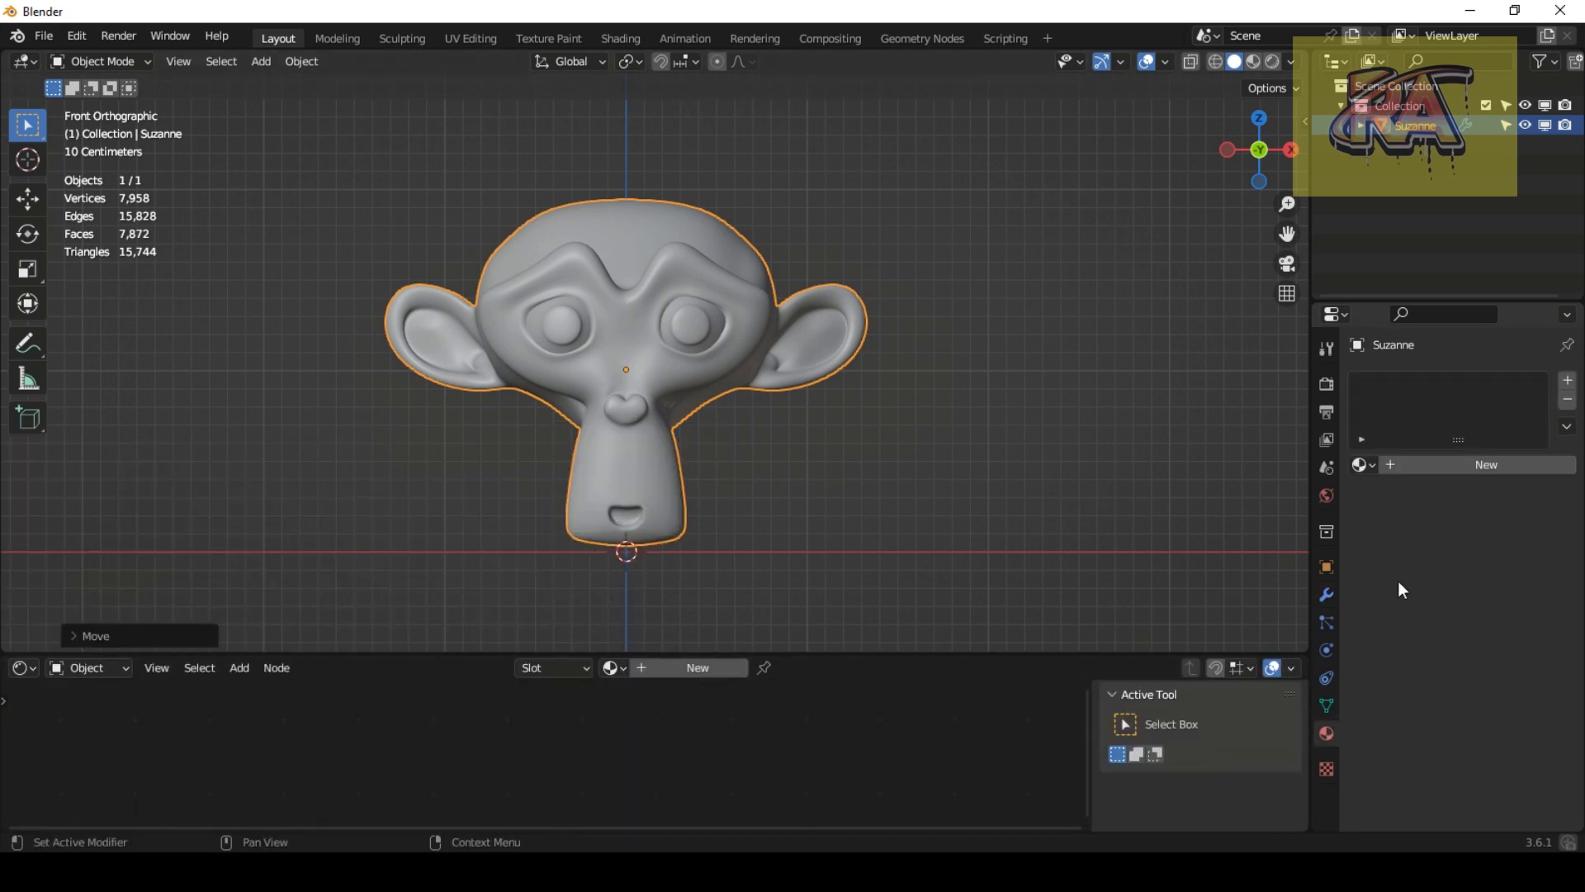
click(1470, 465)
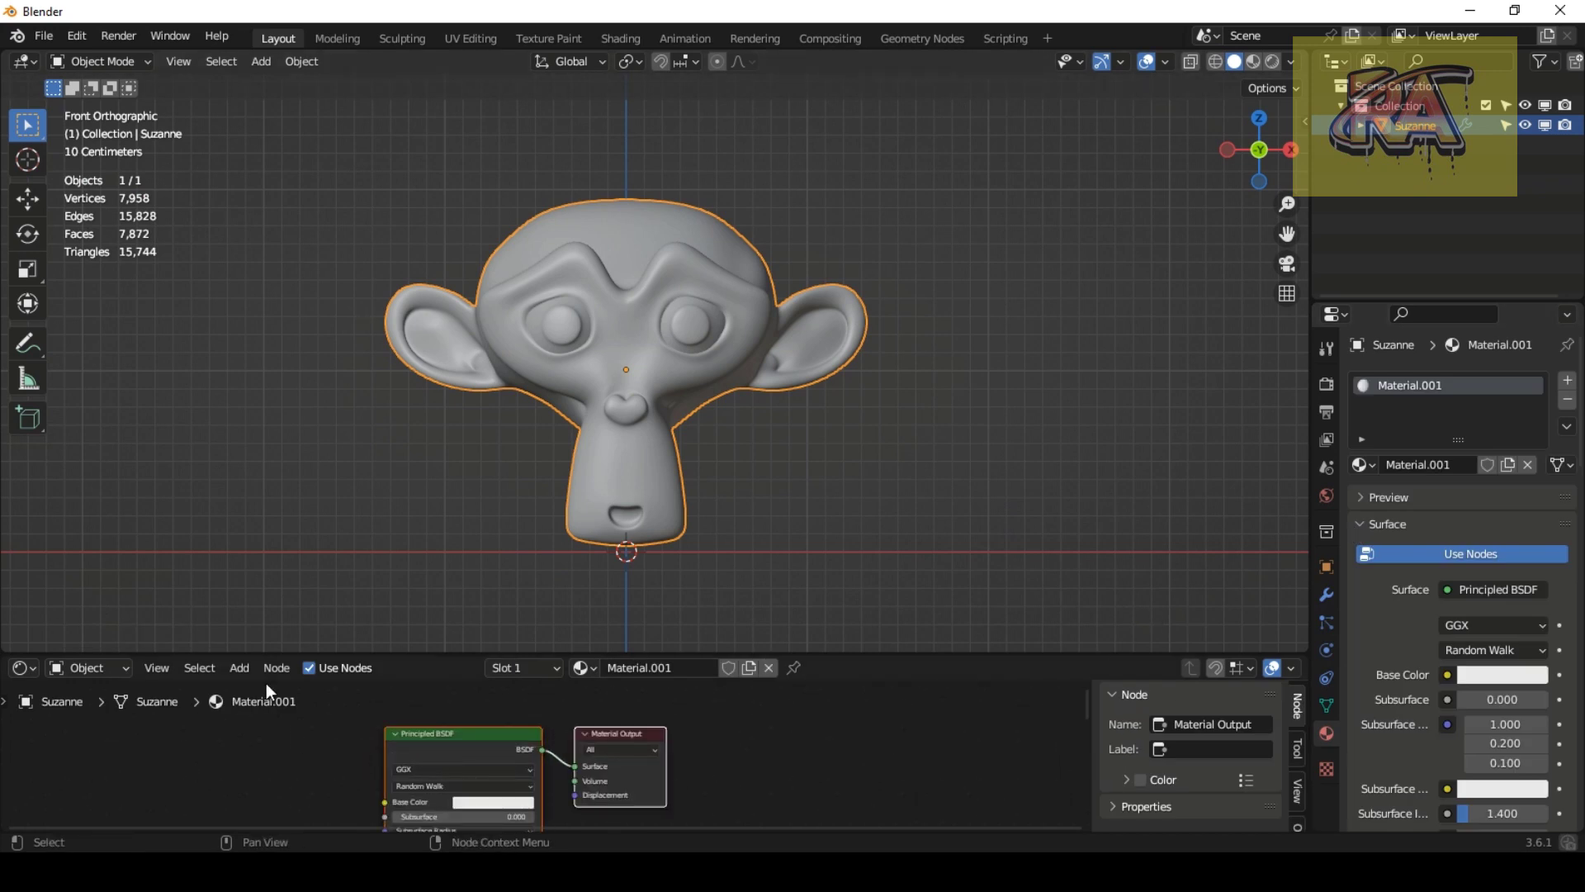
click(239, 667)
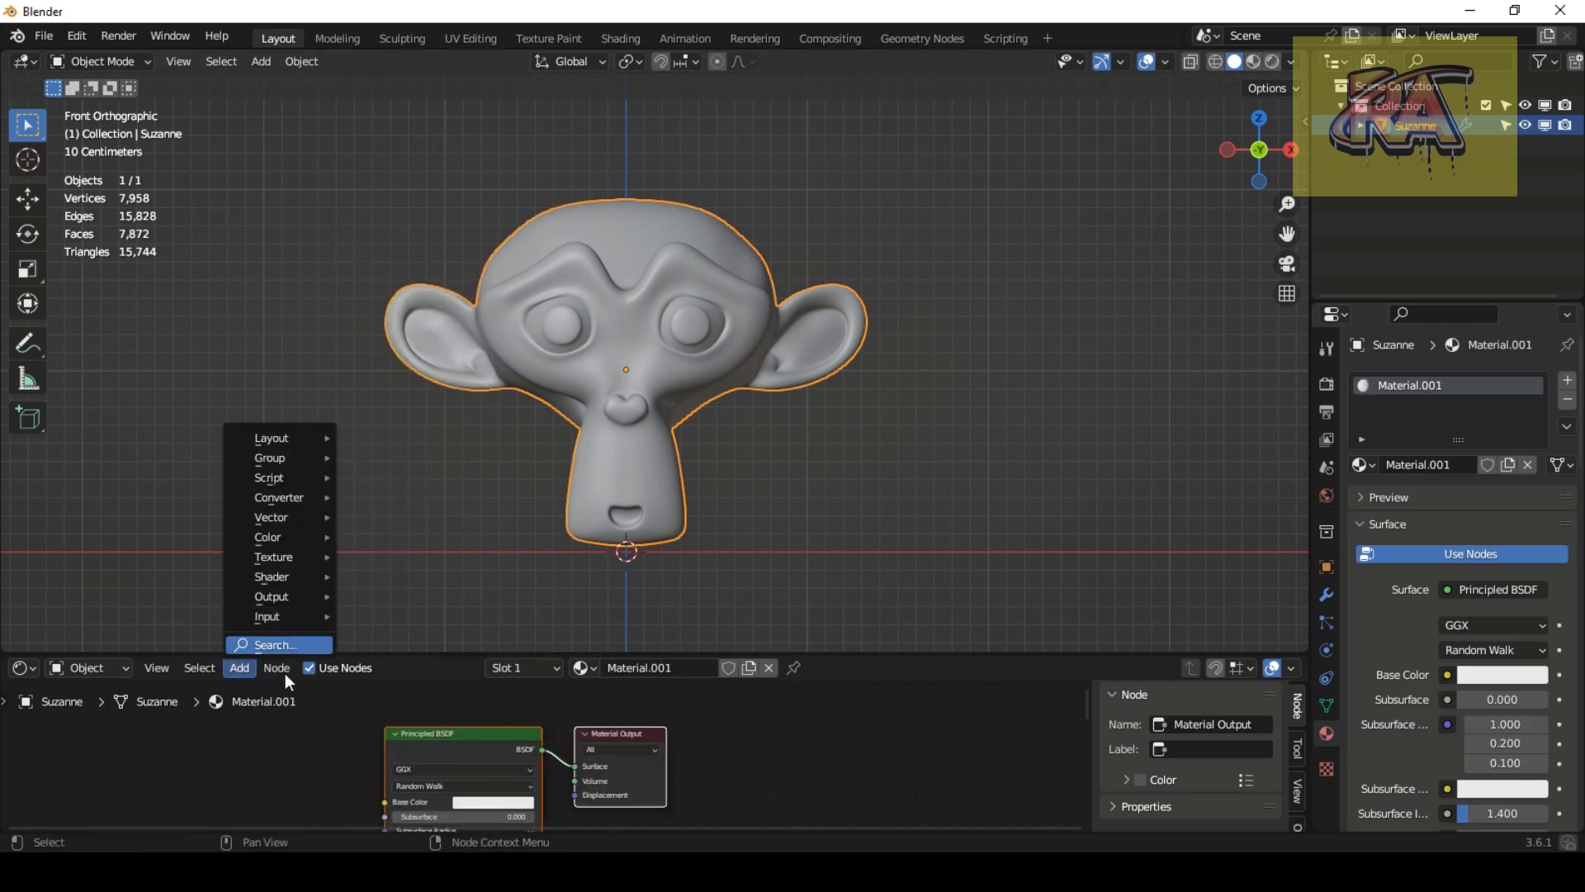
Step: Add an Image Texture node and link its Color to the Principled BSDF Base Color
click(283, 644)
text(i)
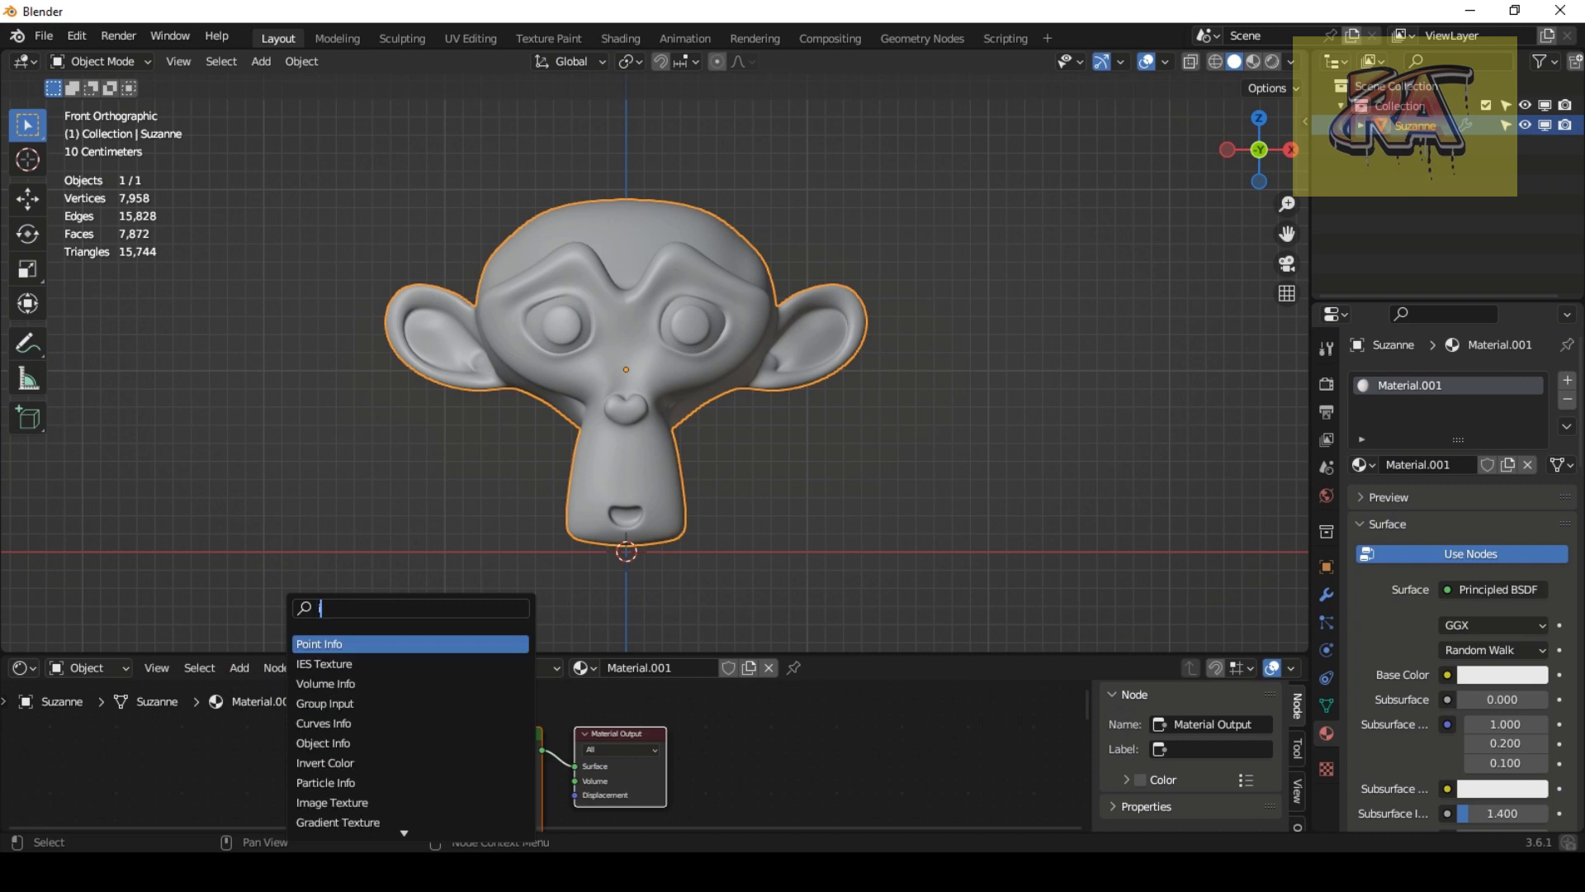
text(mag)
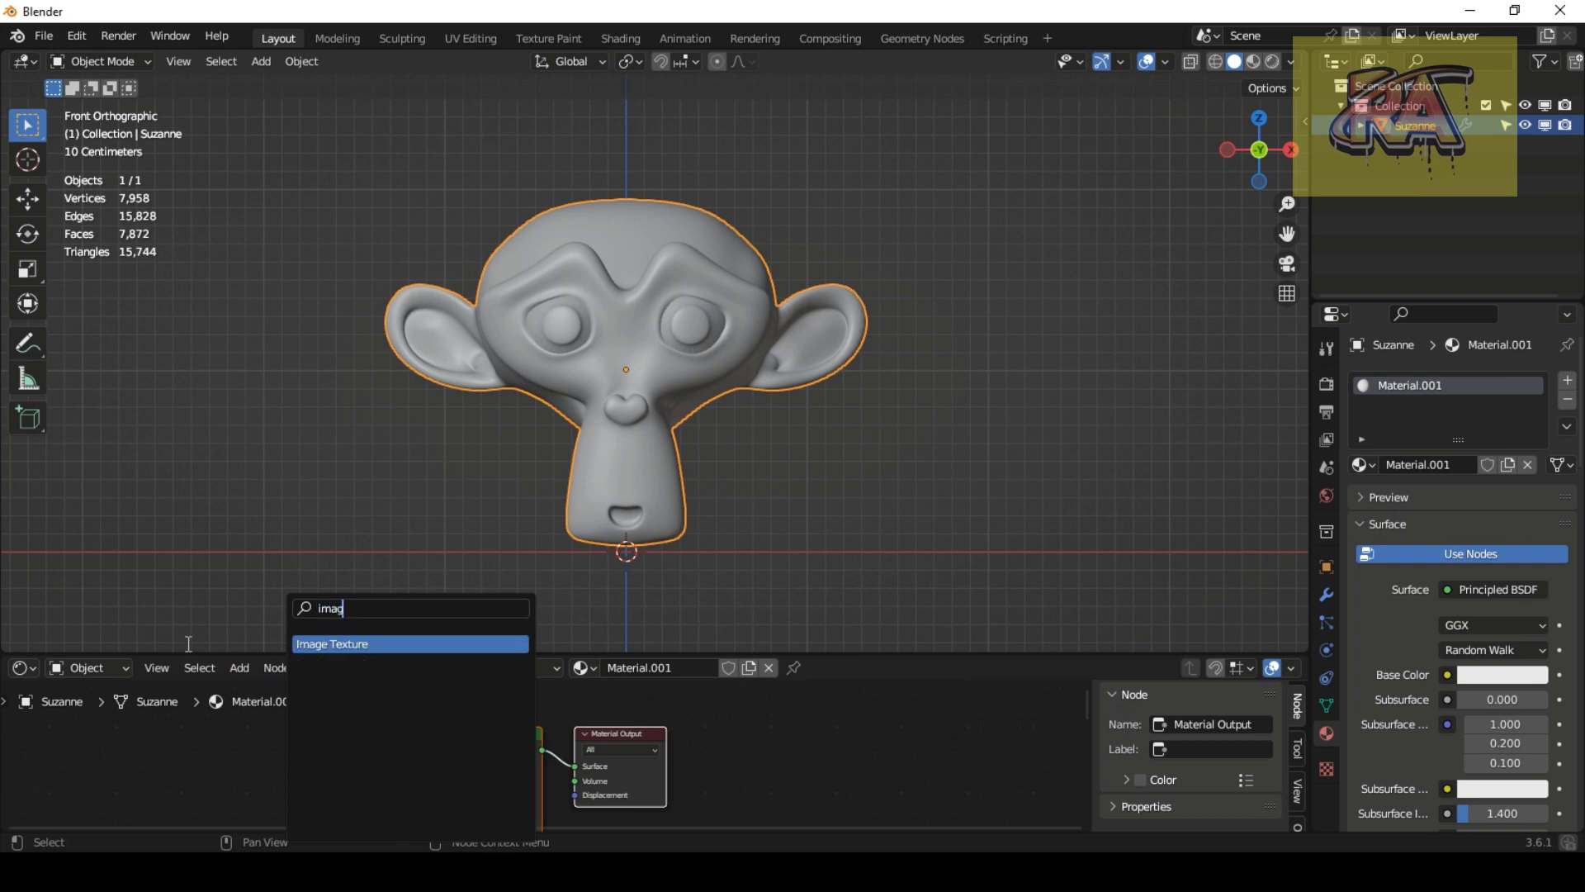
click(346, 643)
click(308, 754)
drag(312, 748, 330, 751)
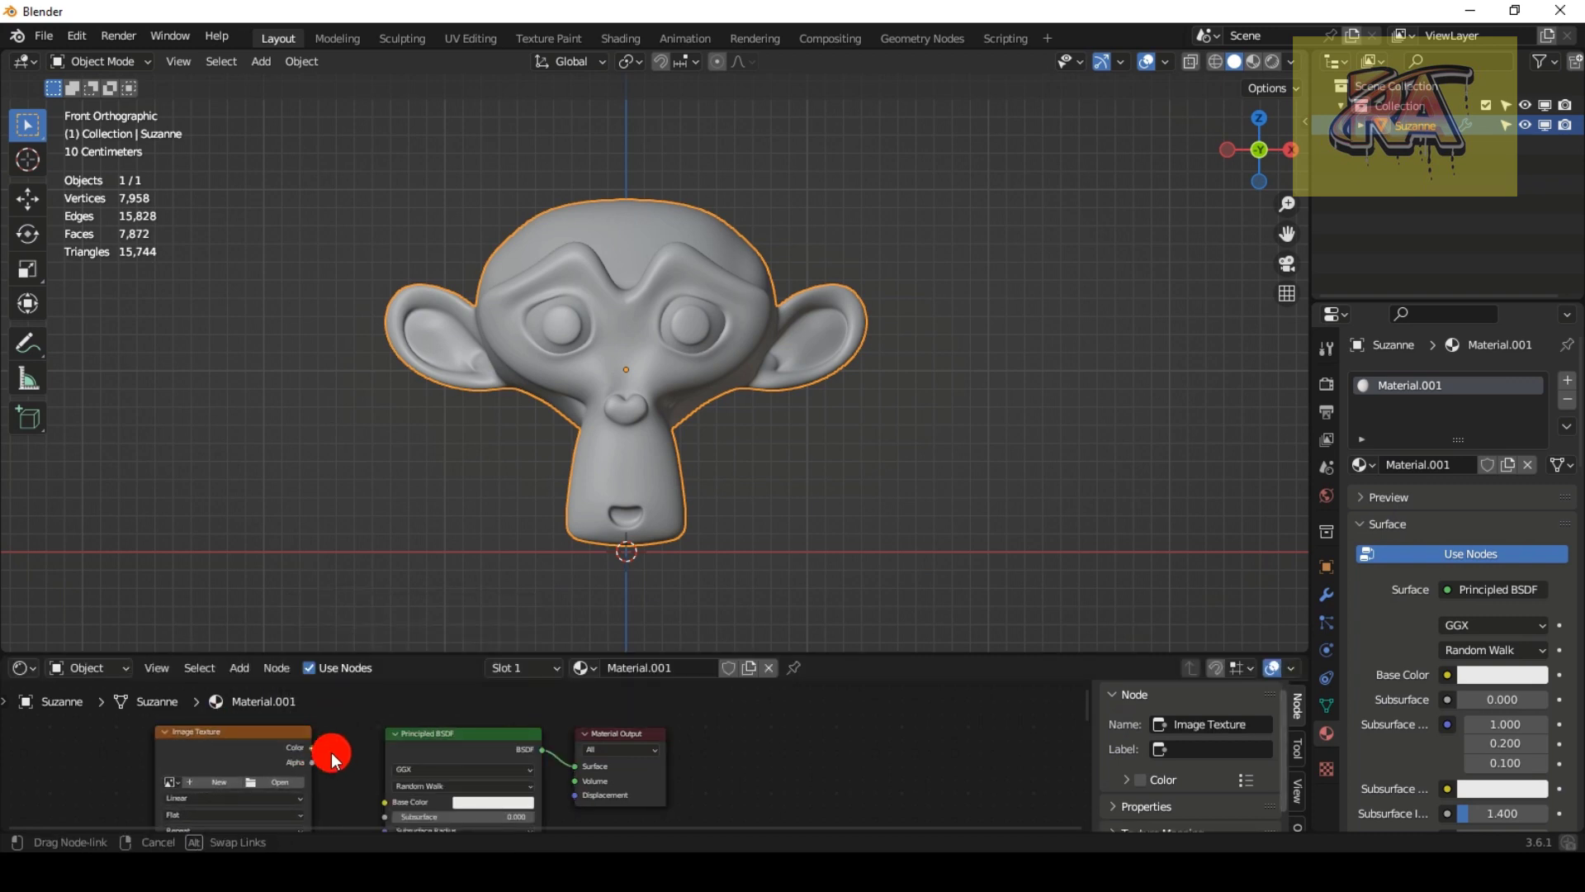
drag(380, 798, 369, 784)
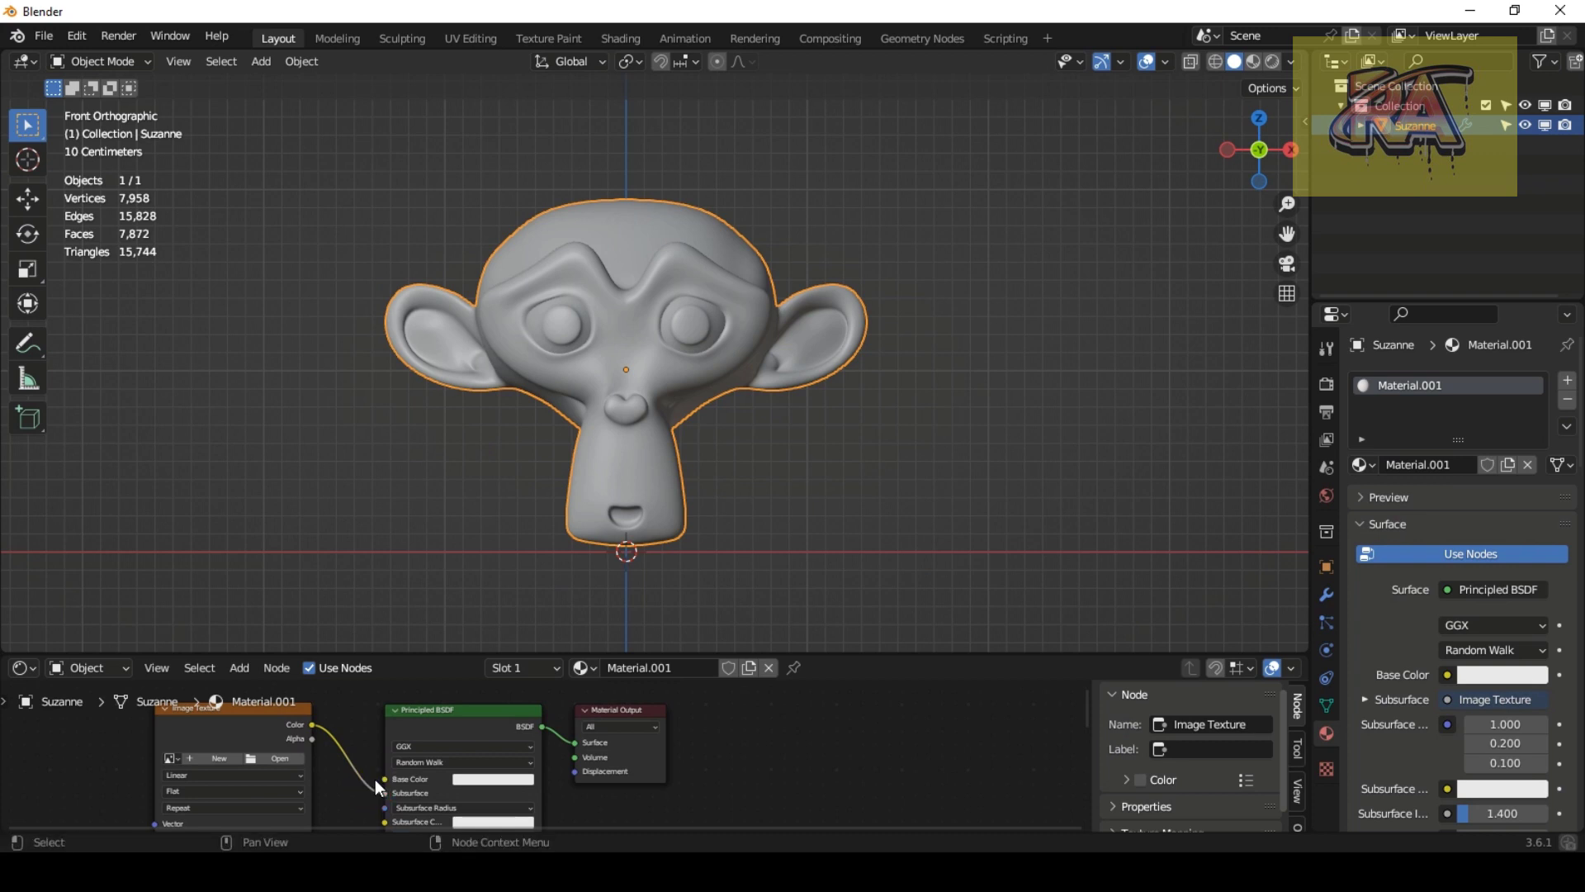
mouse_move(301, 716)
mouse_down()
mouse_move(347, 735)
mouse_move(386, 793)
mouse_move(383, 780)
mouse_up()
key(Escape)
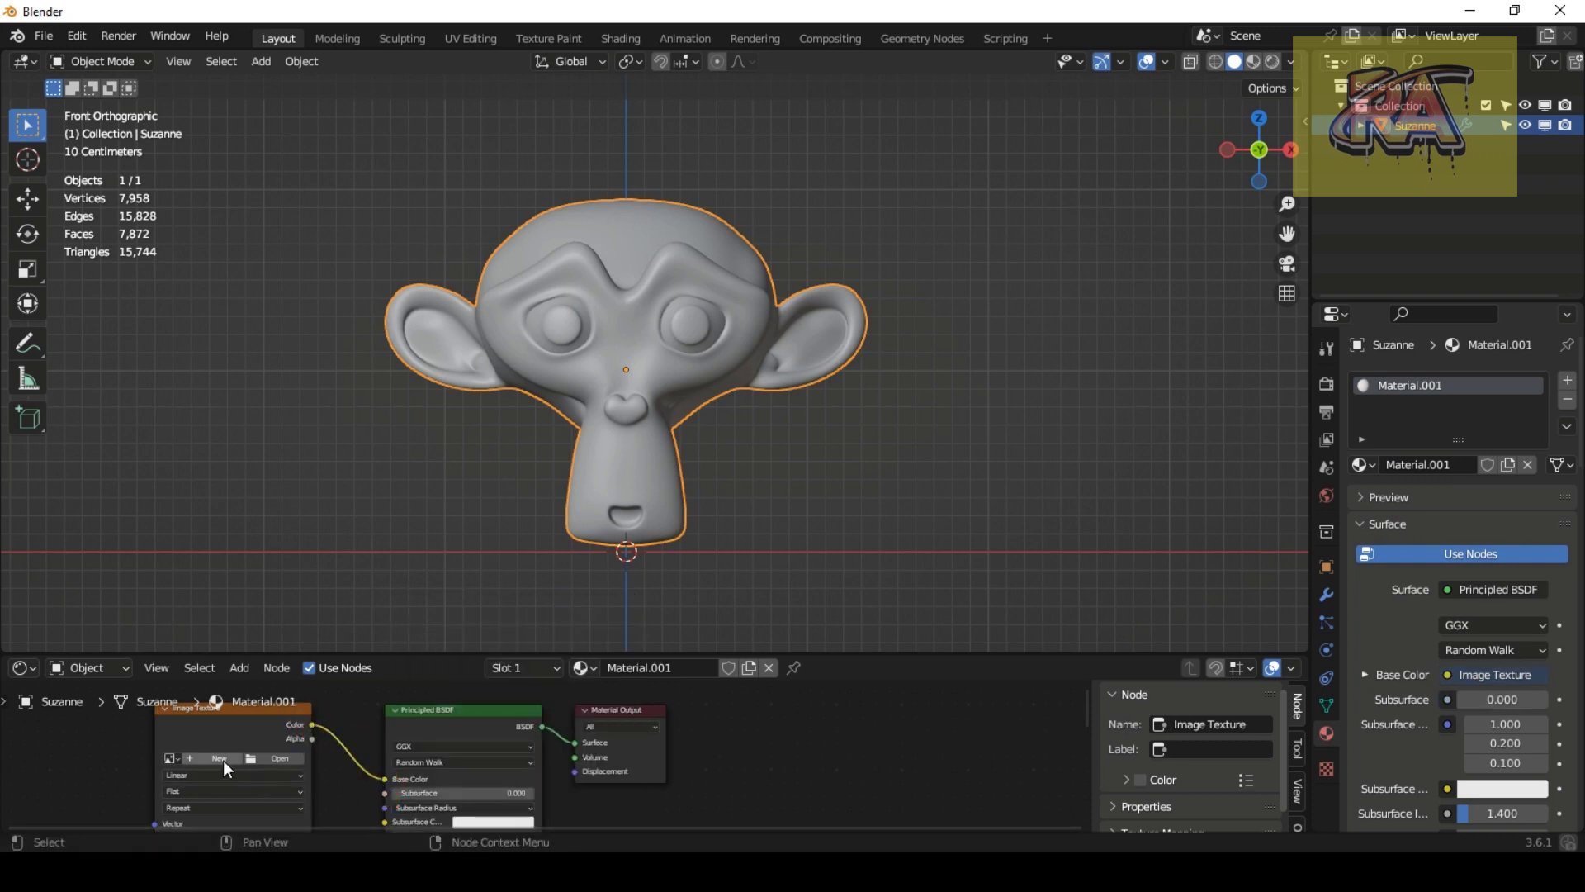
Step: Create a new image in the texture node and name it monkeyfacve
click(221, 760)
click(255, 826)
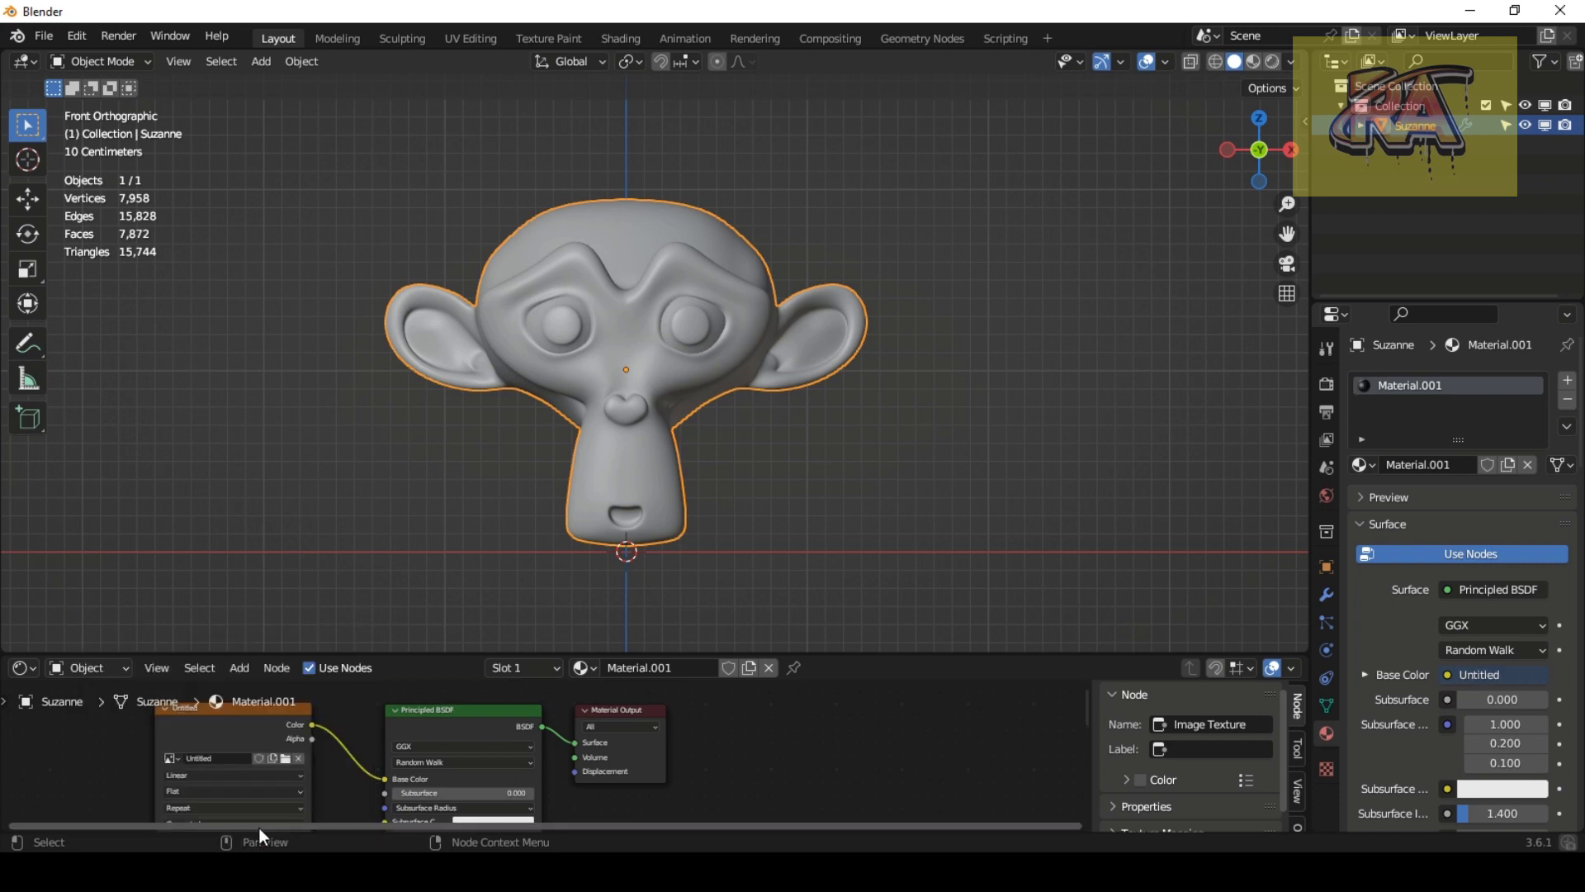
drag(837, 656, 836, 419)
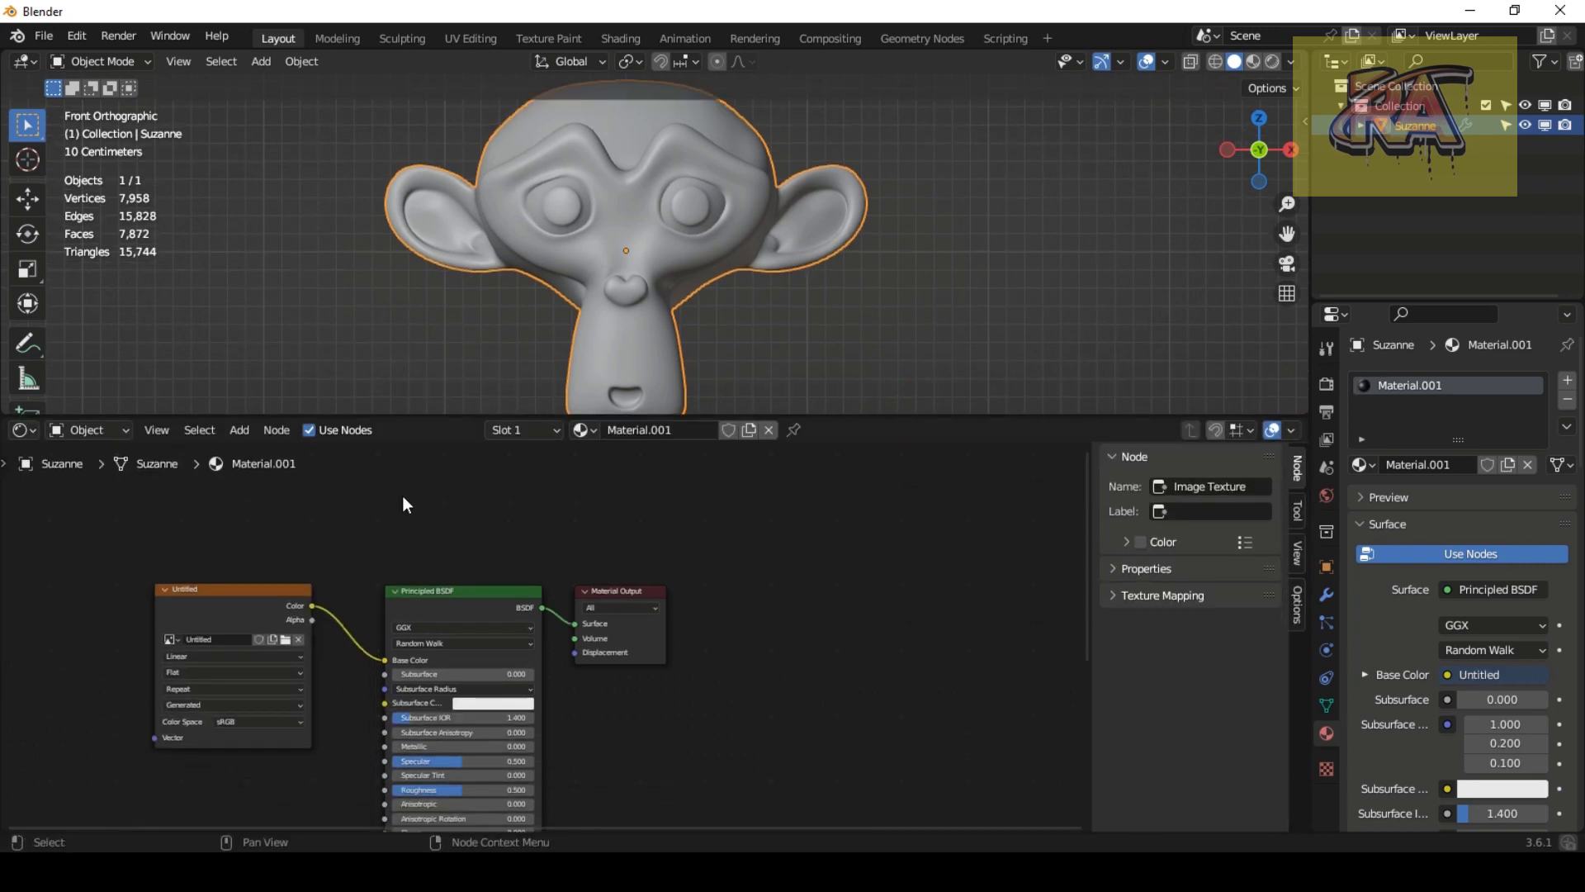
scroll(403, 495, up, 2)
mouse_move(380, 824)
mouse_down()
mouse_move(275, 824)
mouse_move(243, 723)
mouse_up()
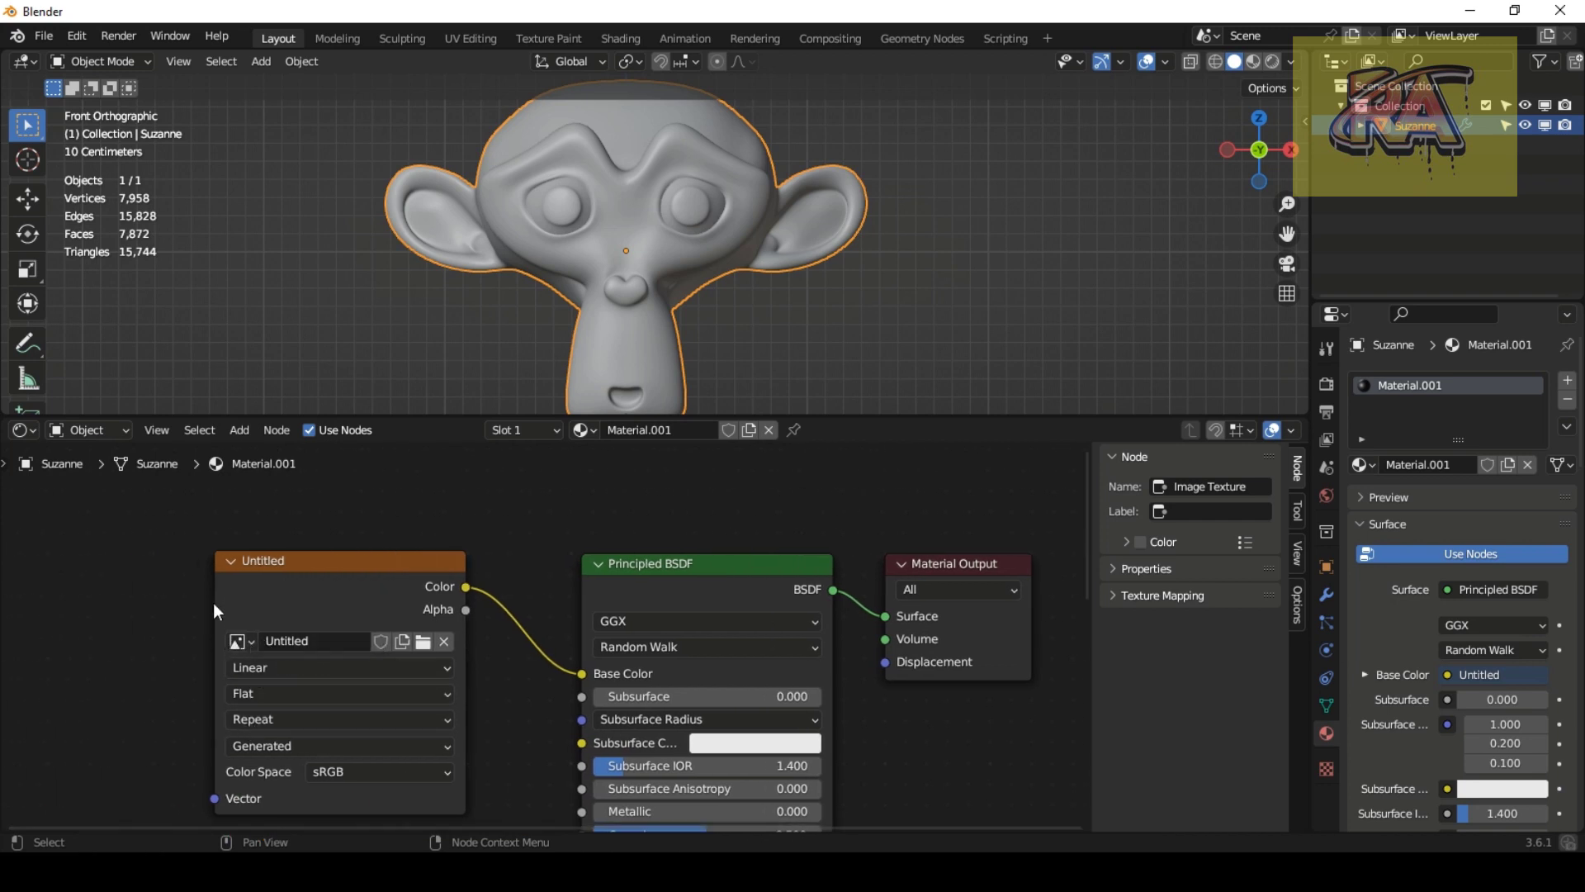
click(319, 641)
text(monkeyfacve)
key(Return)
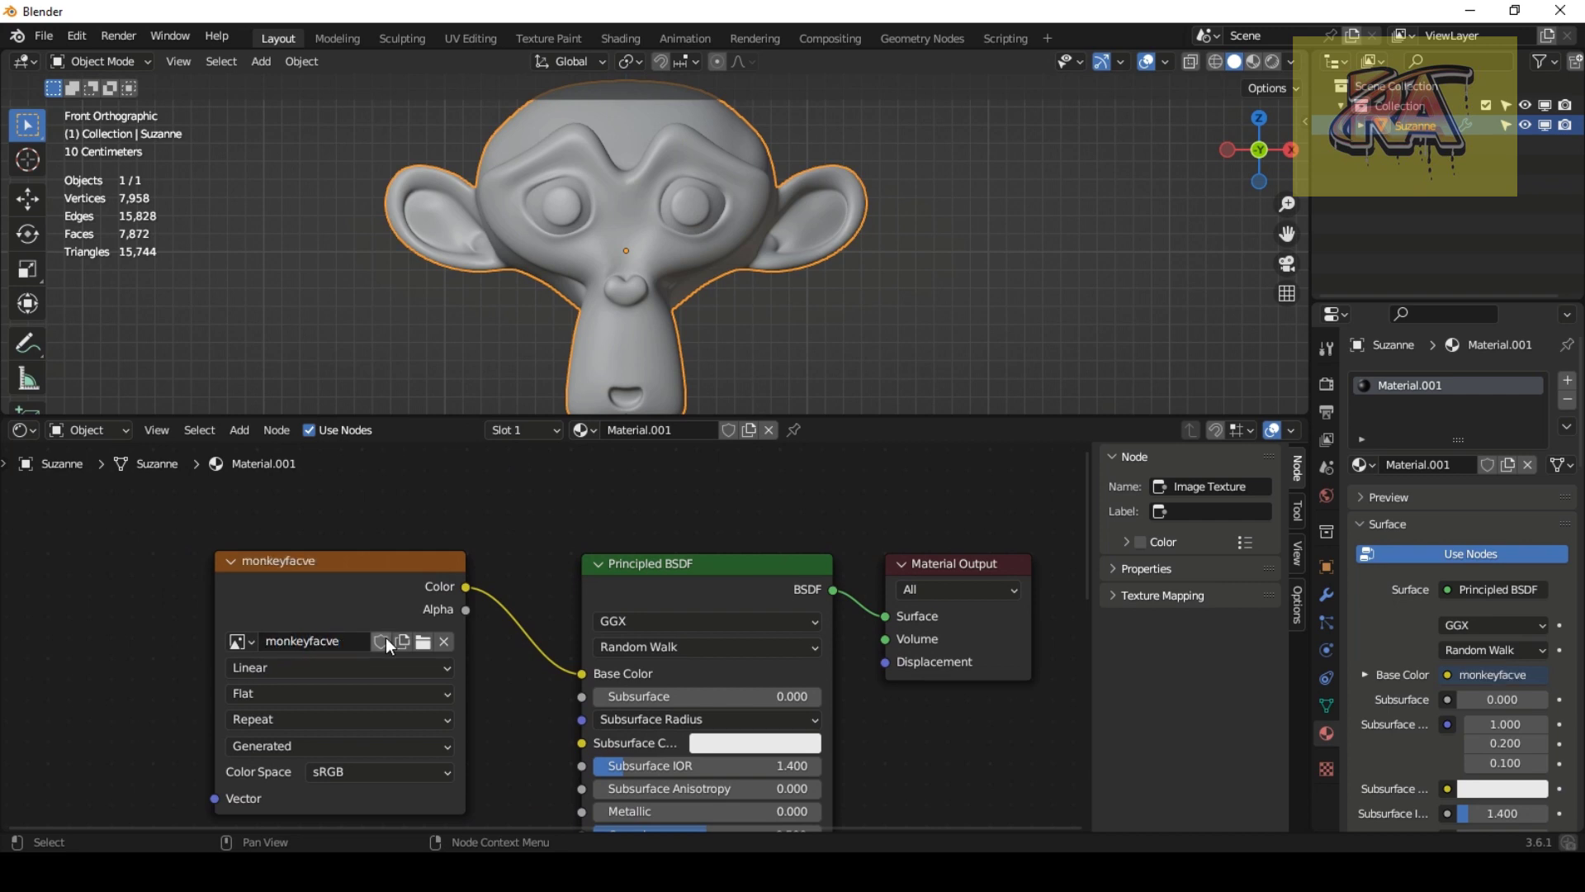
drag(430, 417, 425, 533)
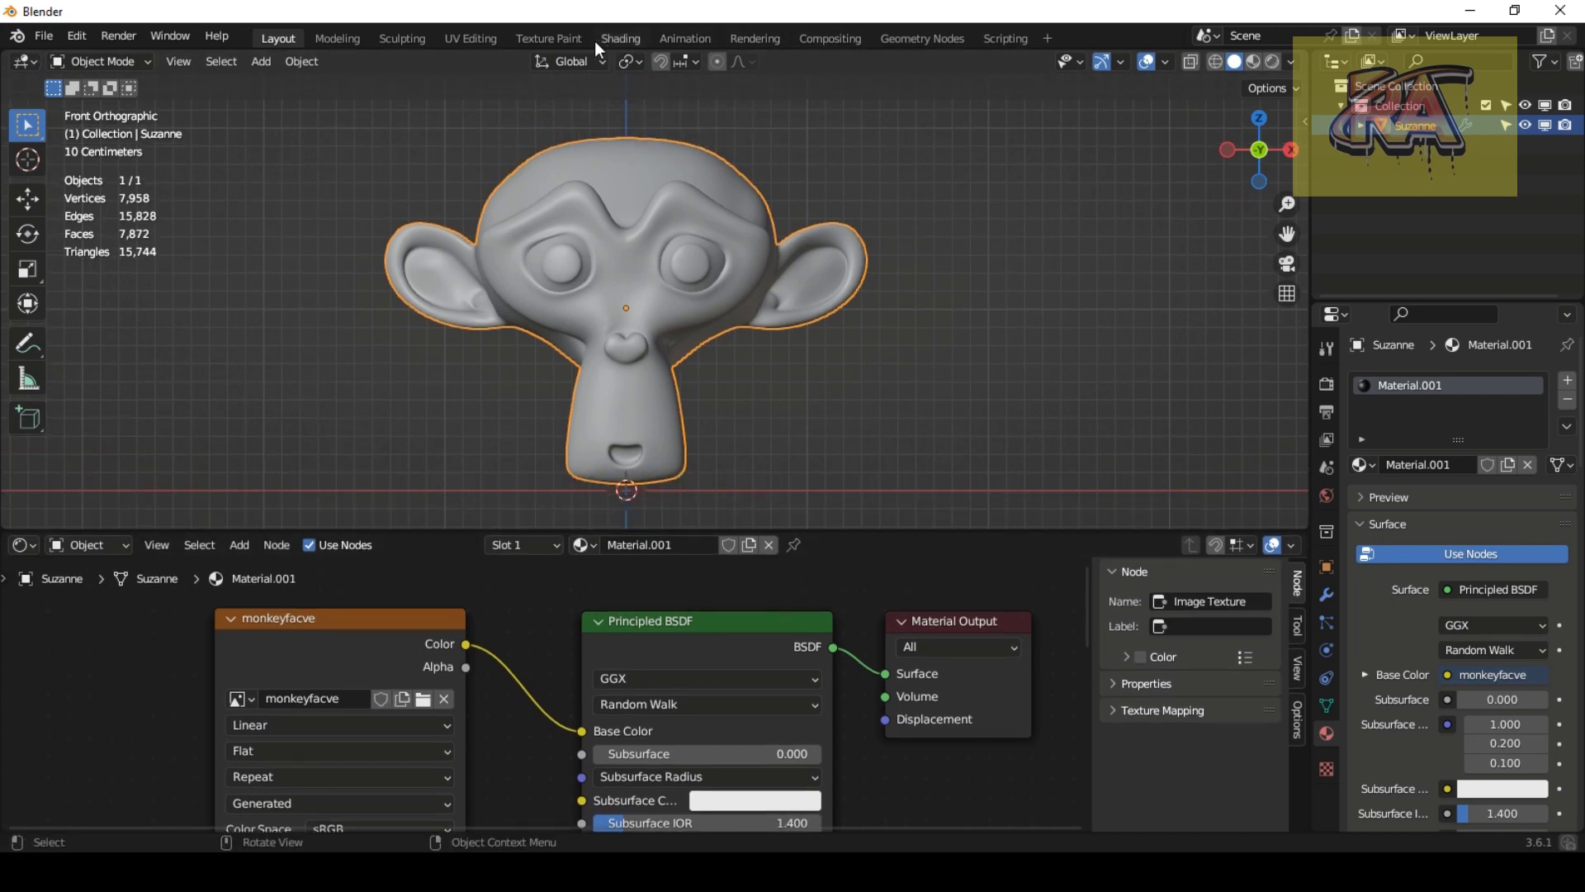
Step: Switch to the UV Editing workspace, framing Suzanne's front view and full UV layout
click(477, 38)
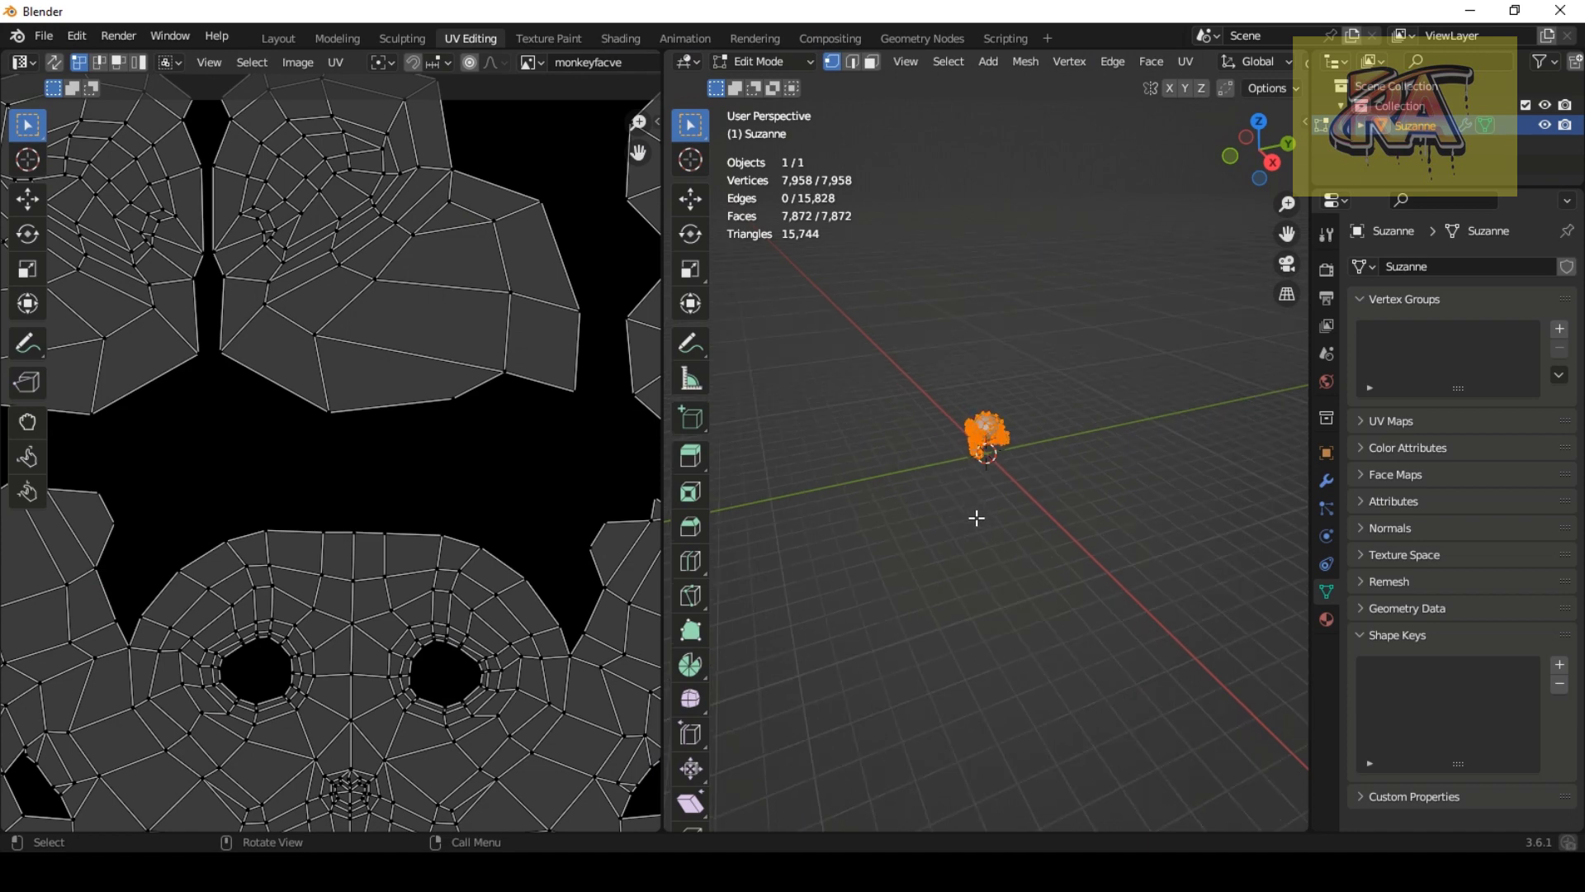
key(KP_1)
key(KP_Decimal)
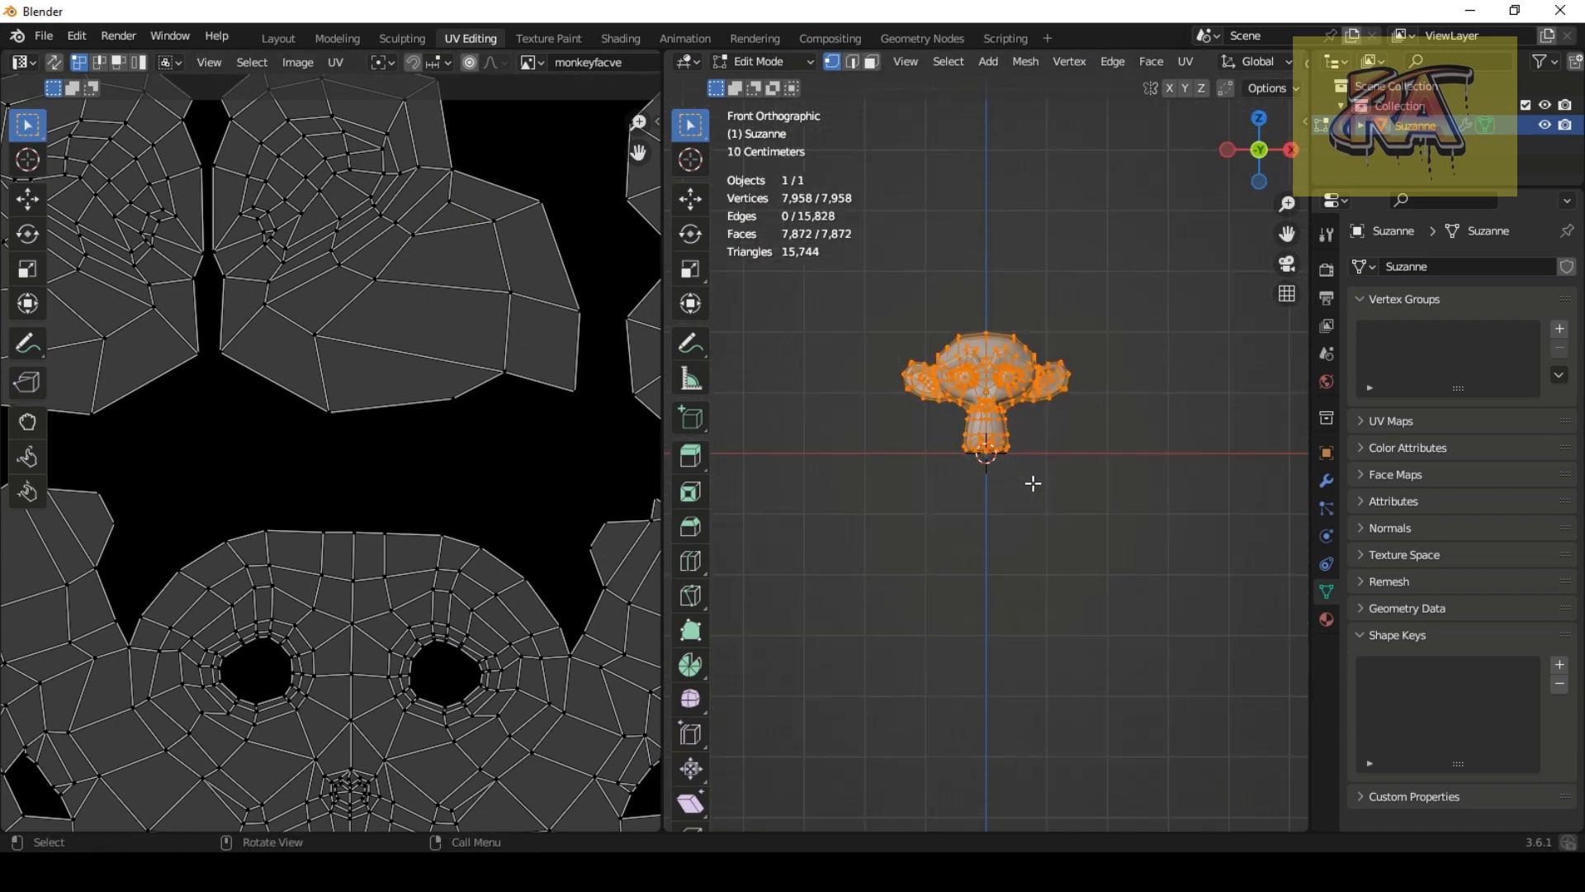
scroll(250, 525, down, 3)
scroll(265, 529, down, 1)
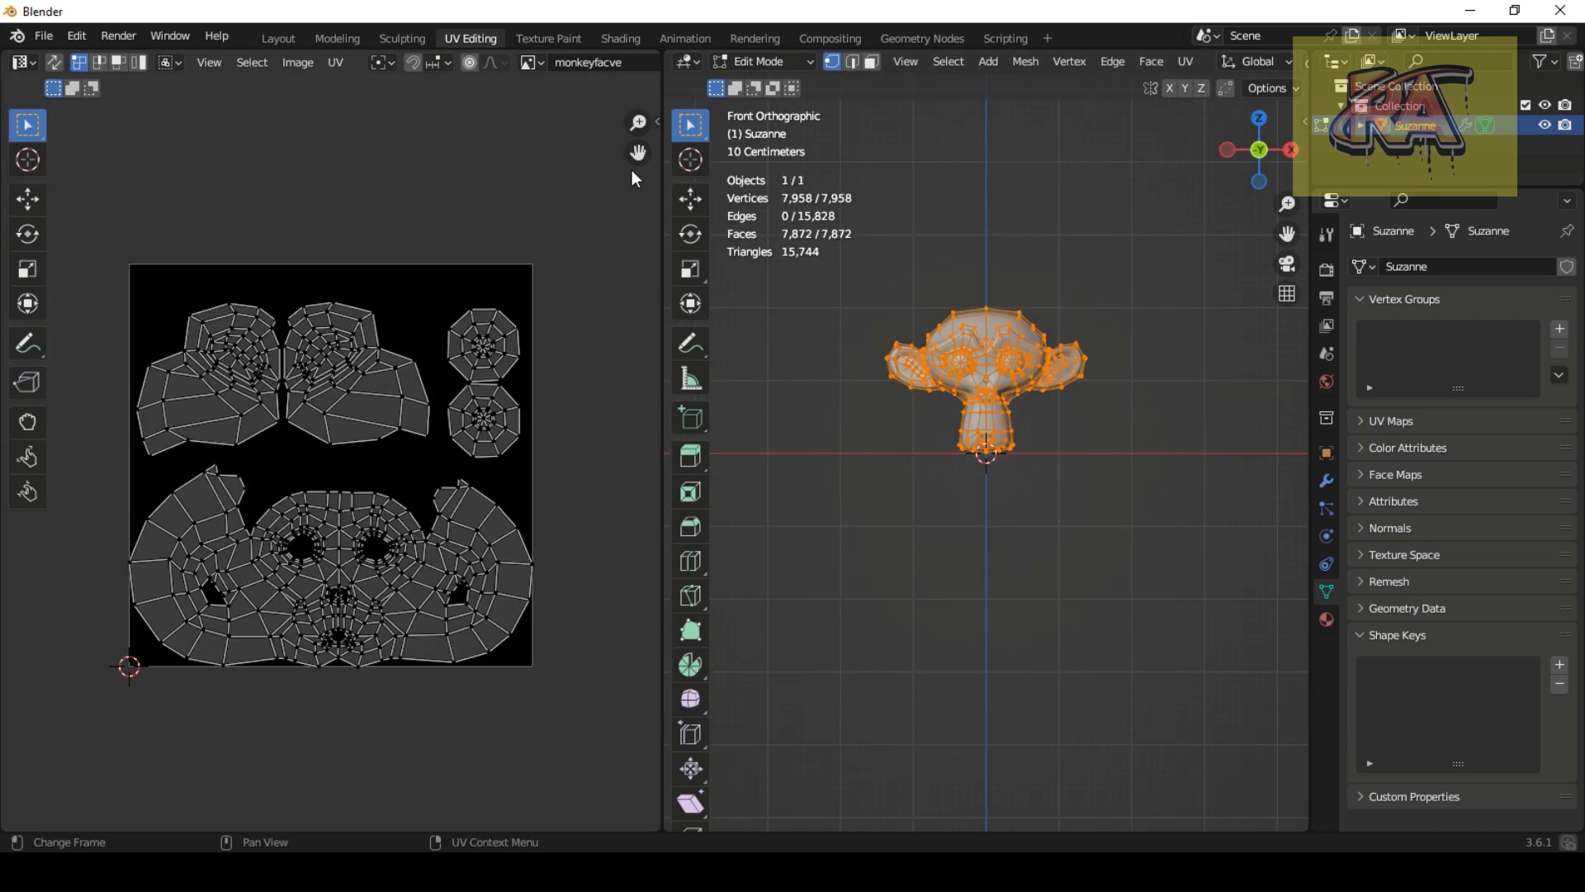
click(737, 59)
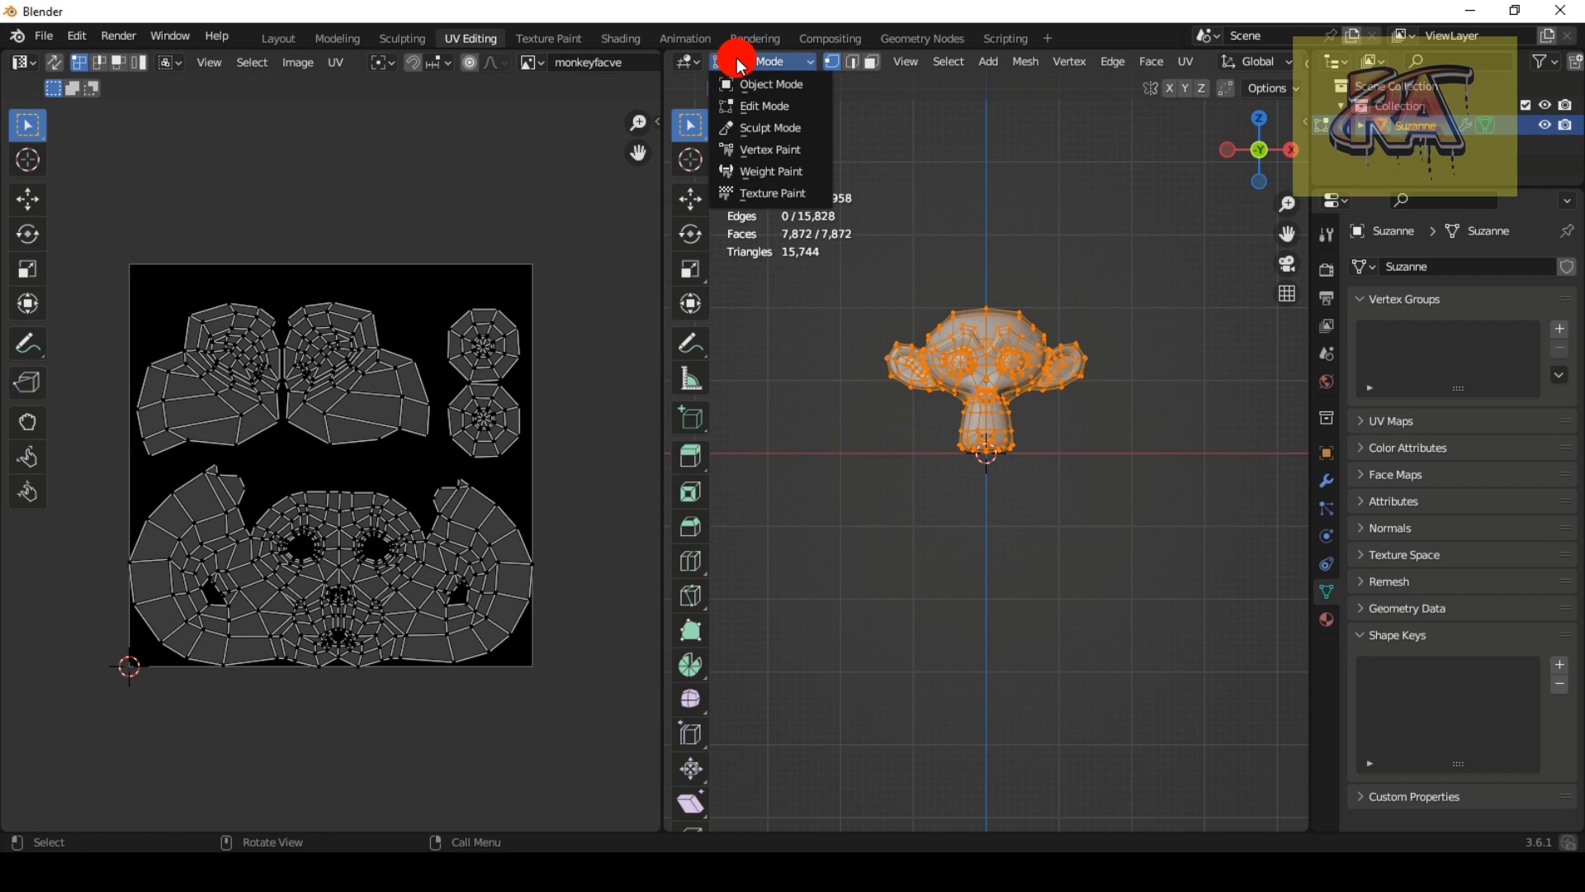
Step: Enter Texture Paint with the Fill tool and a dark red-brown paint colour
click(767, 193)
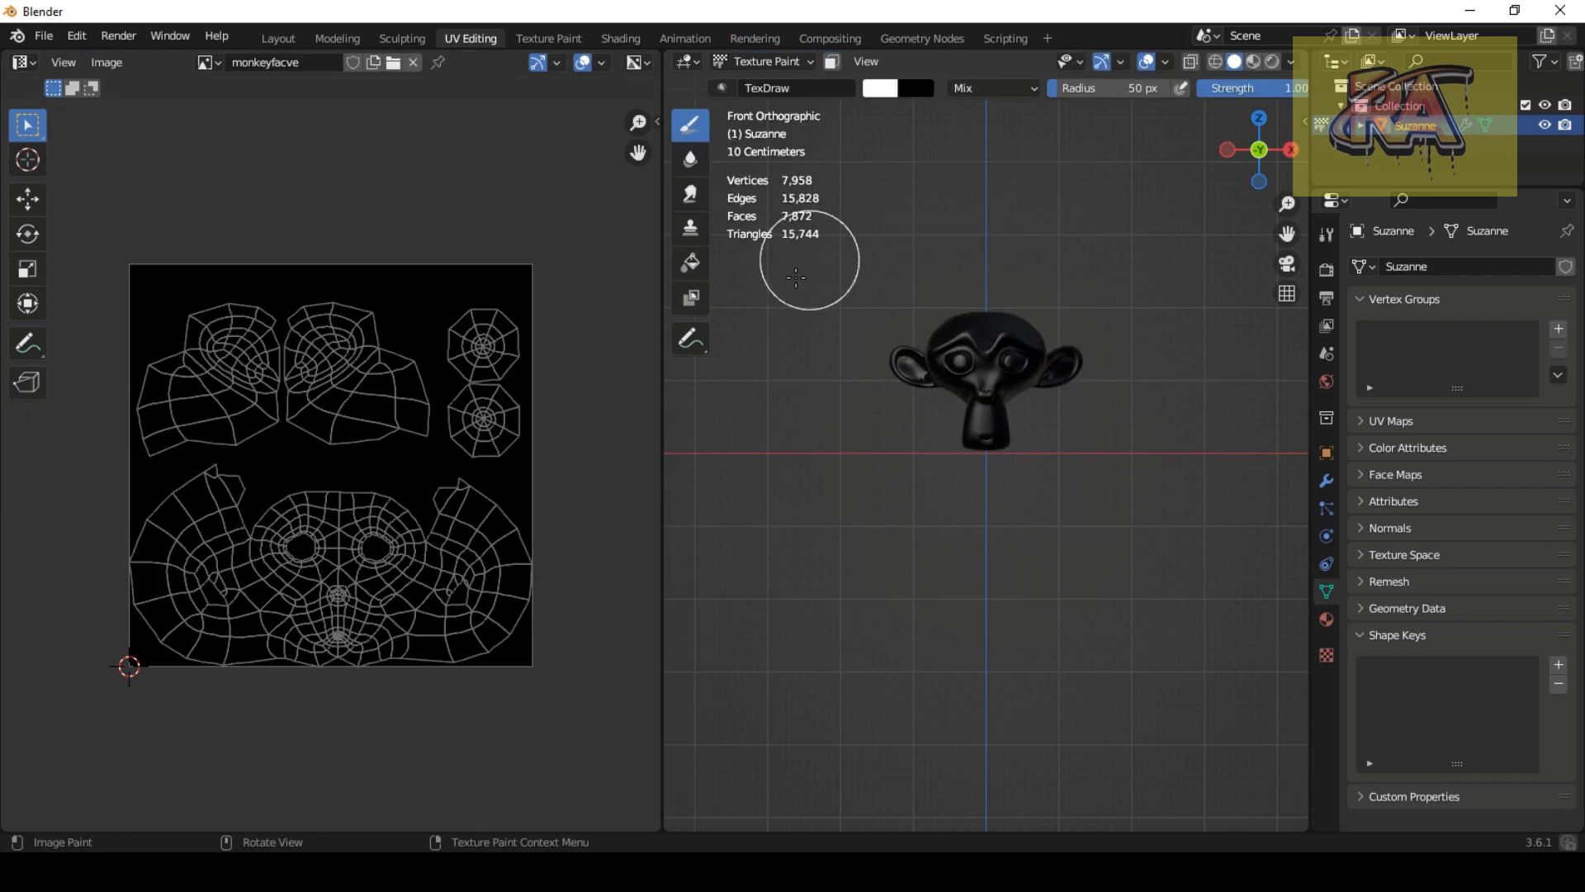
click(692, 262)
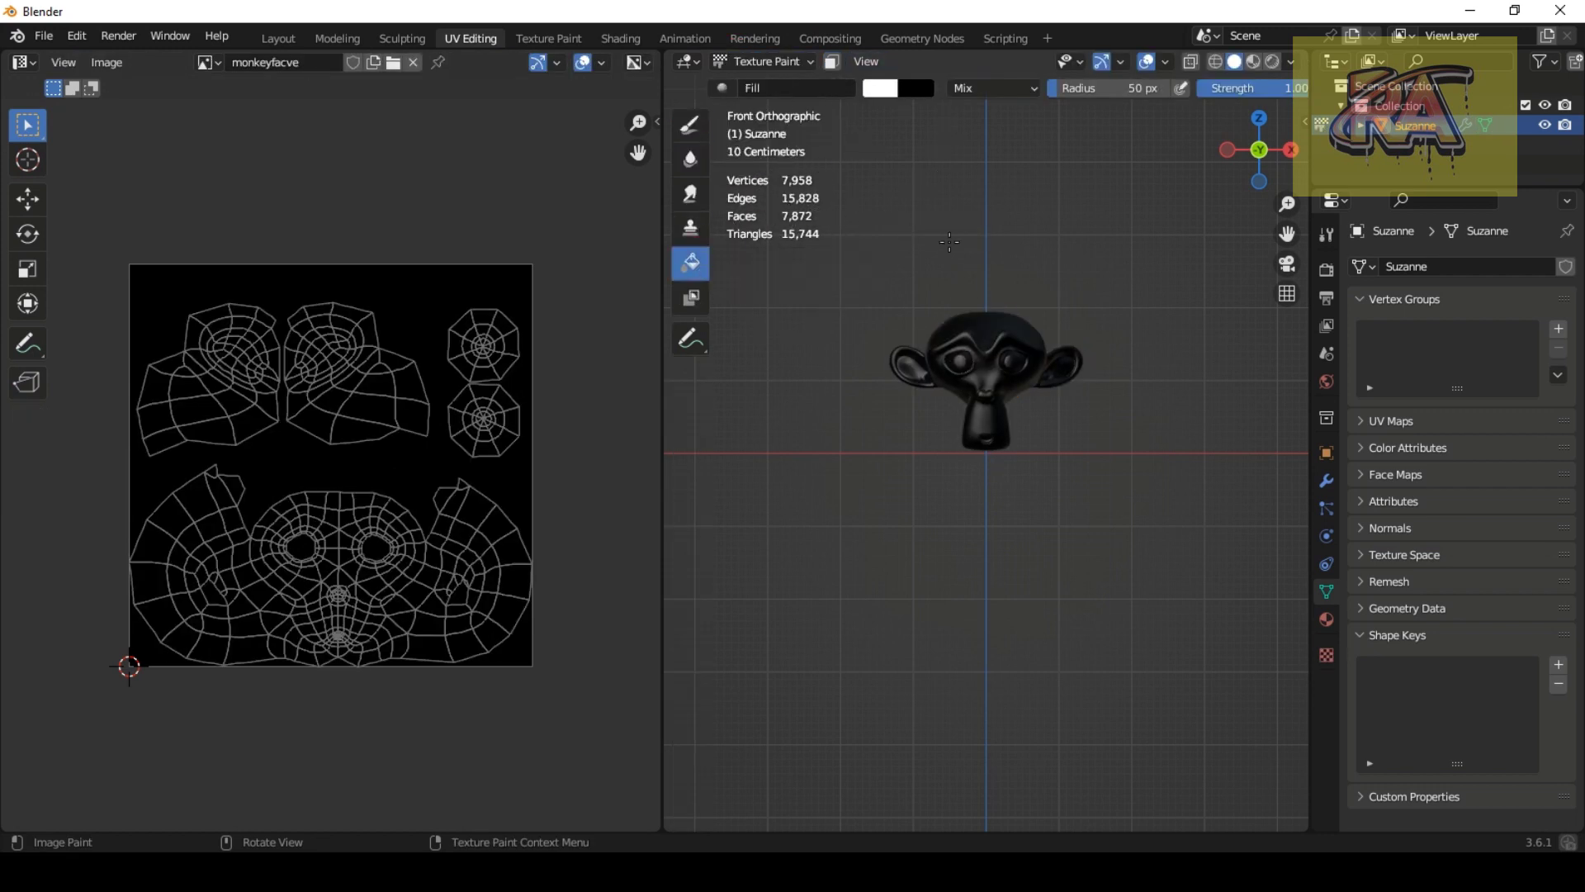
click(880, 88)
click(948, 234)
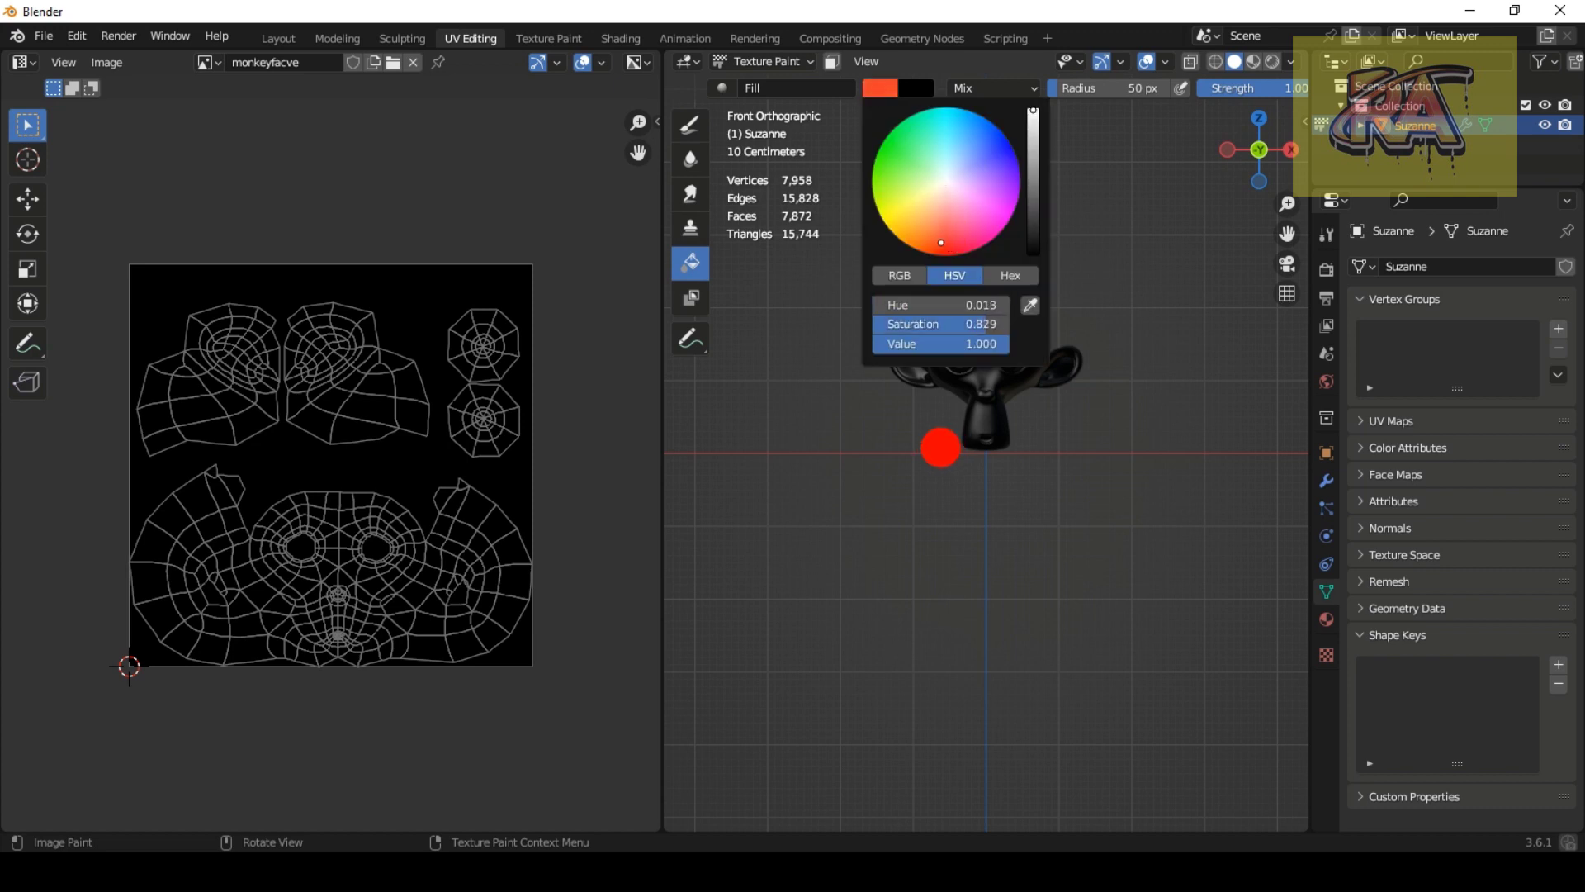
drag(946, 232, 946, 232)
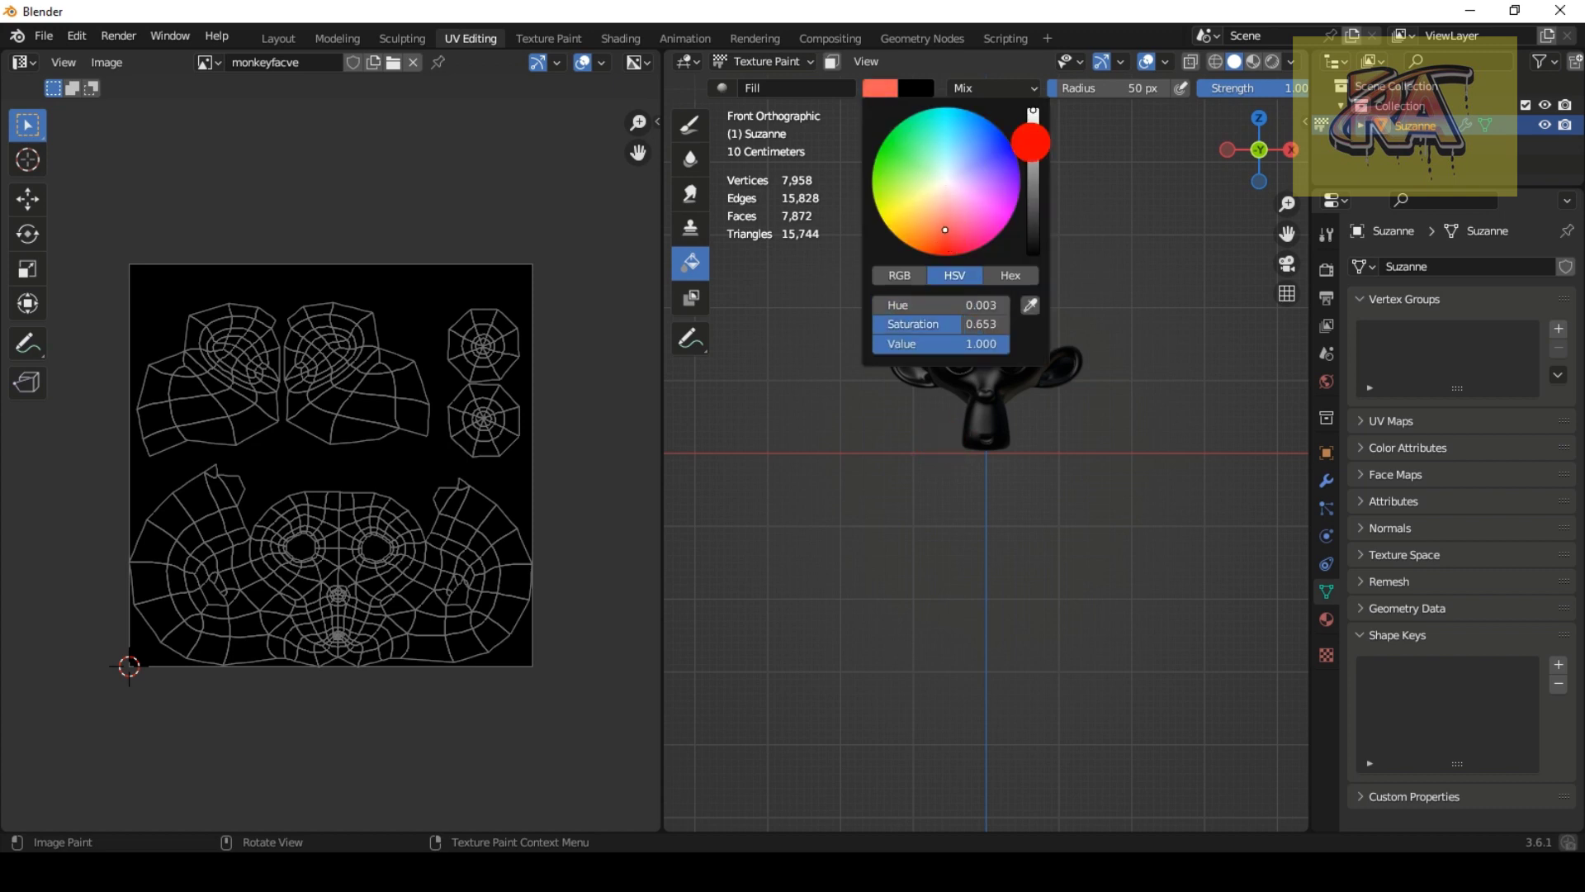
drag(1031, 142, 1032, 189)
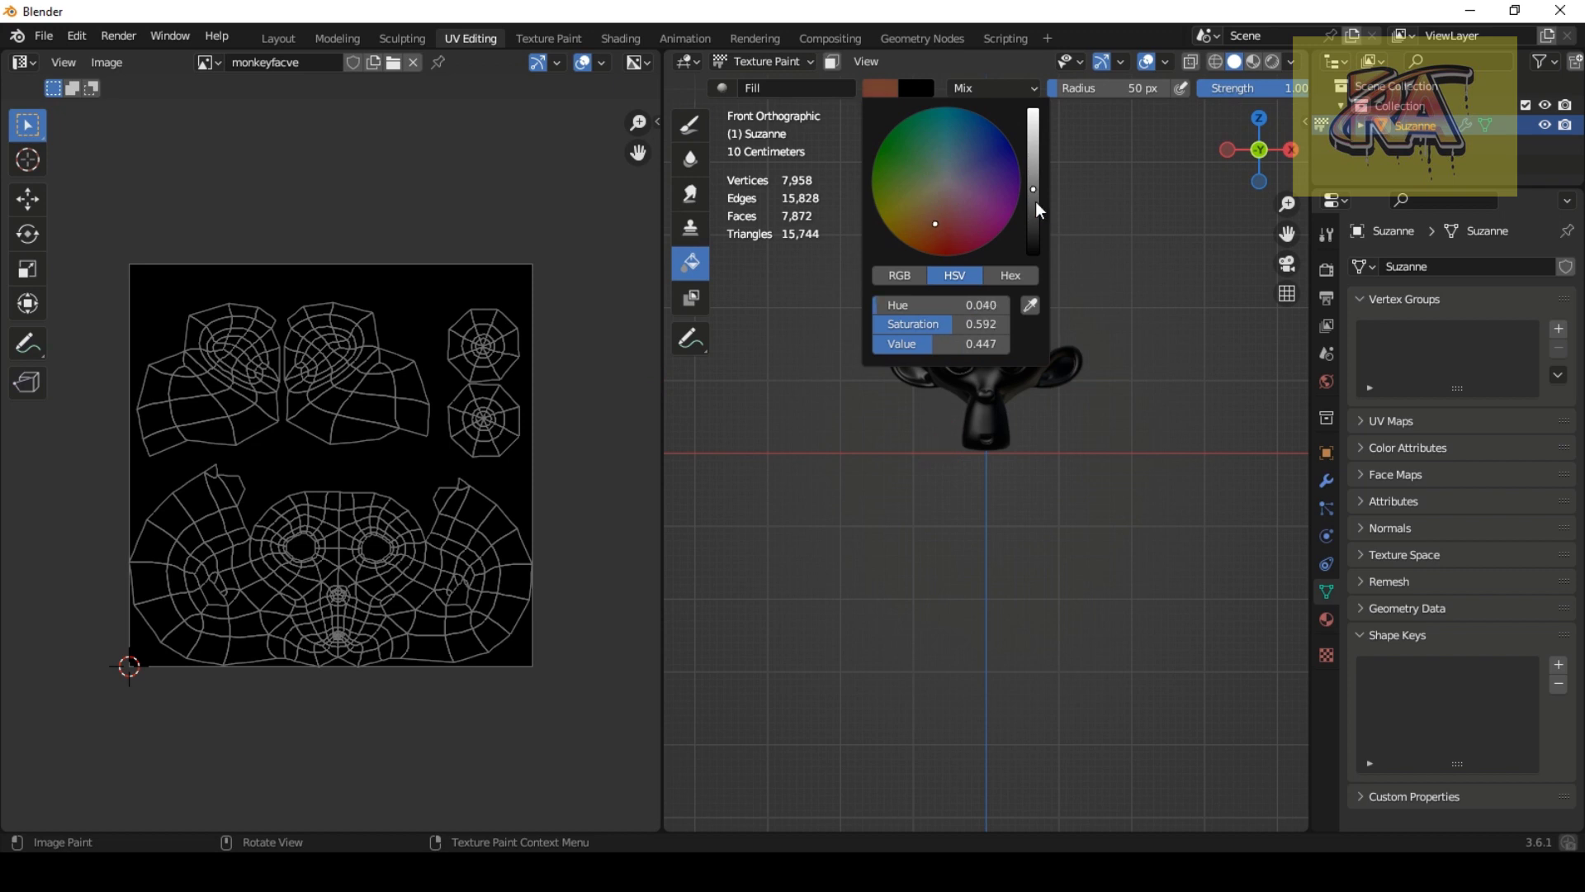
drag(1033, 189, 1033, 202)
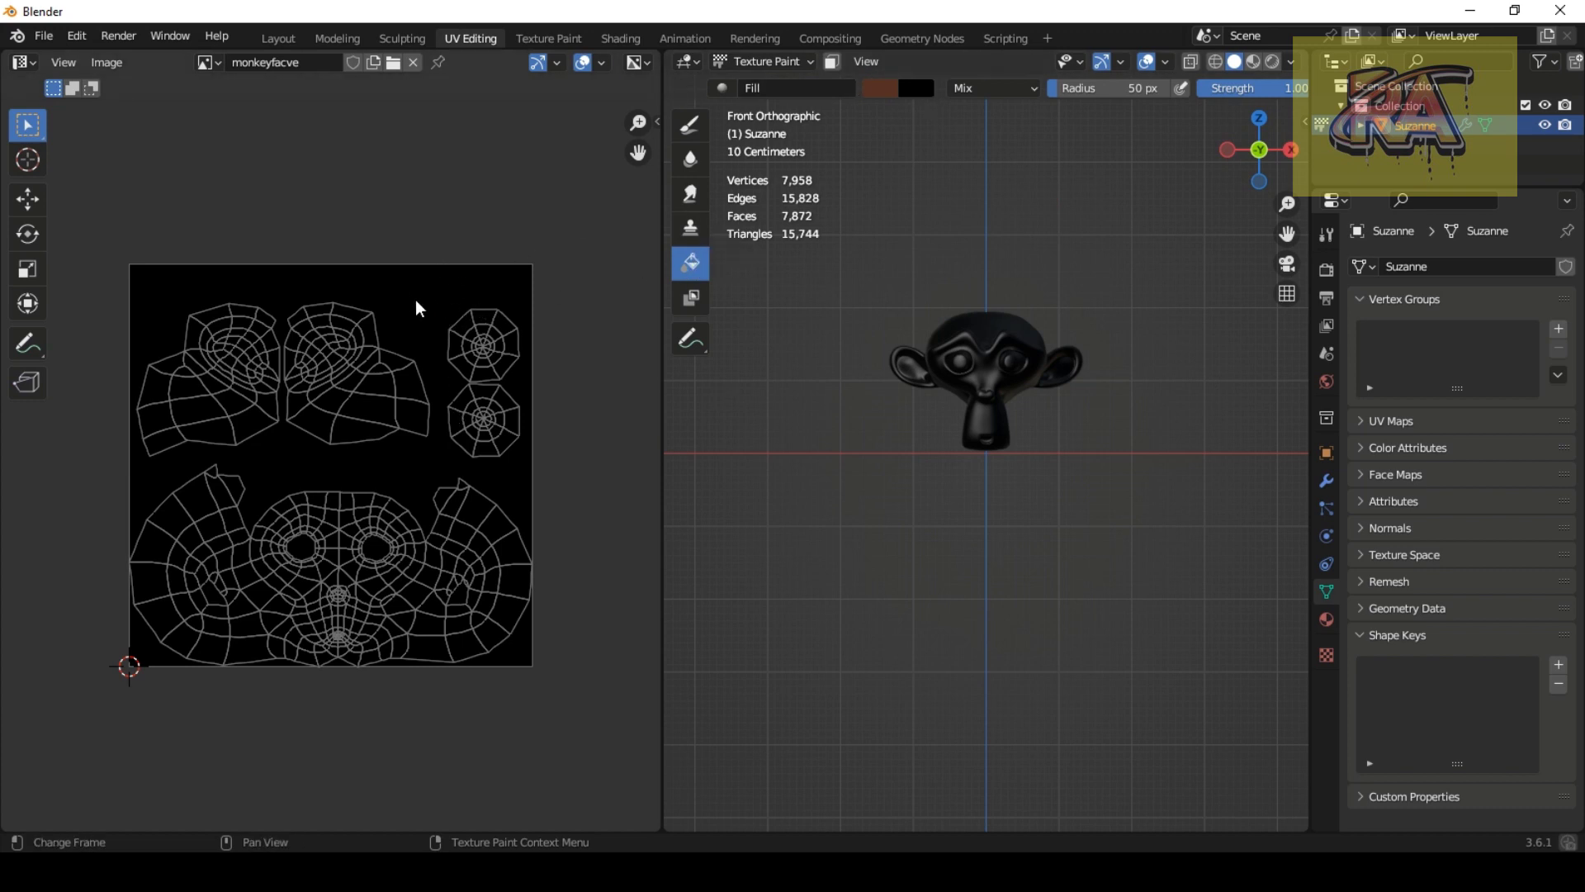
Step: Keep the monkeyfacve image displayed in the image editor after browsing Render Result
click(217, 61)
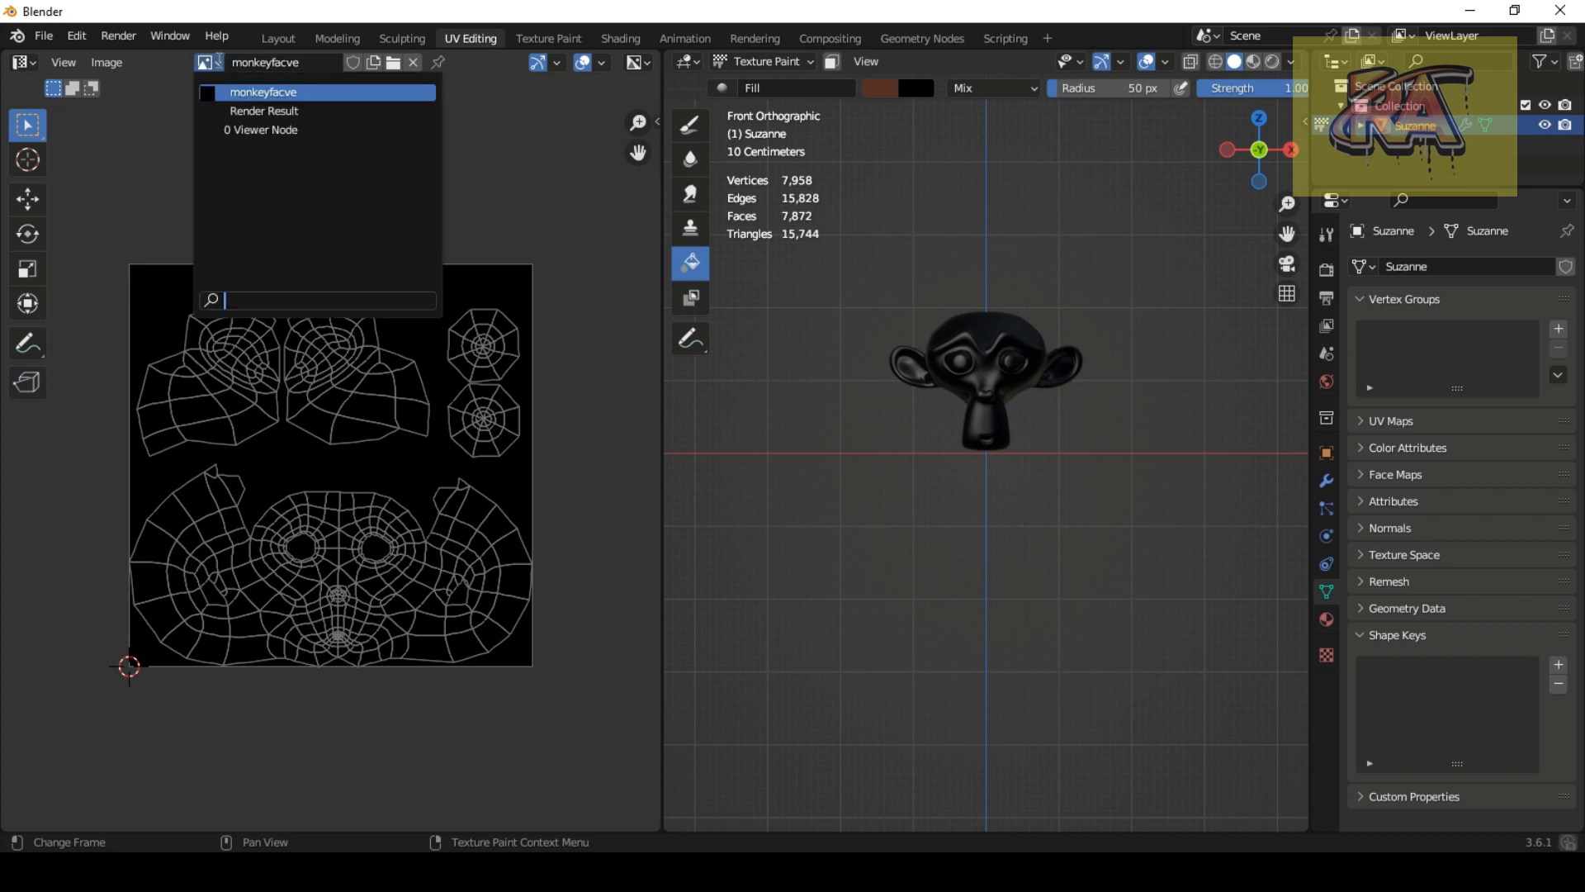
click(212, 61)
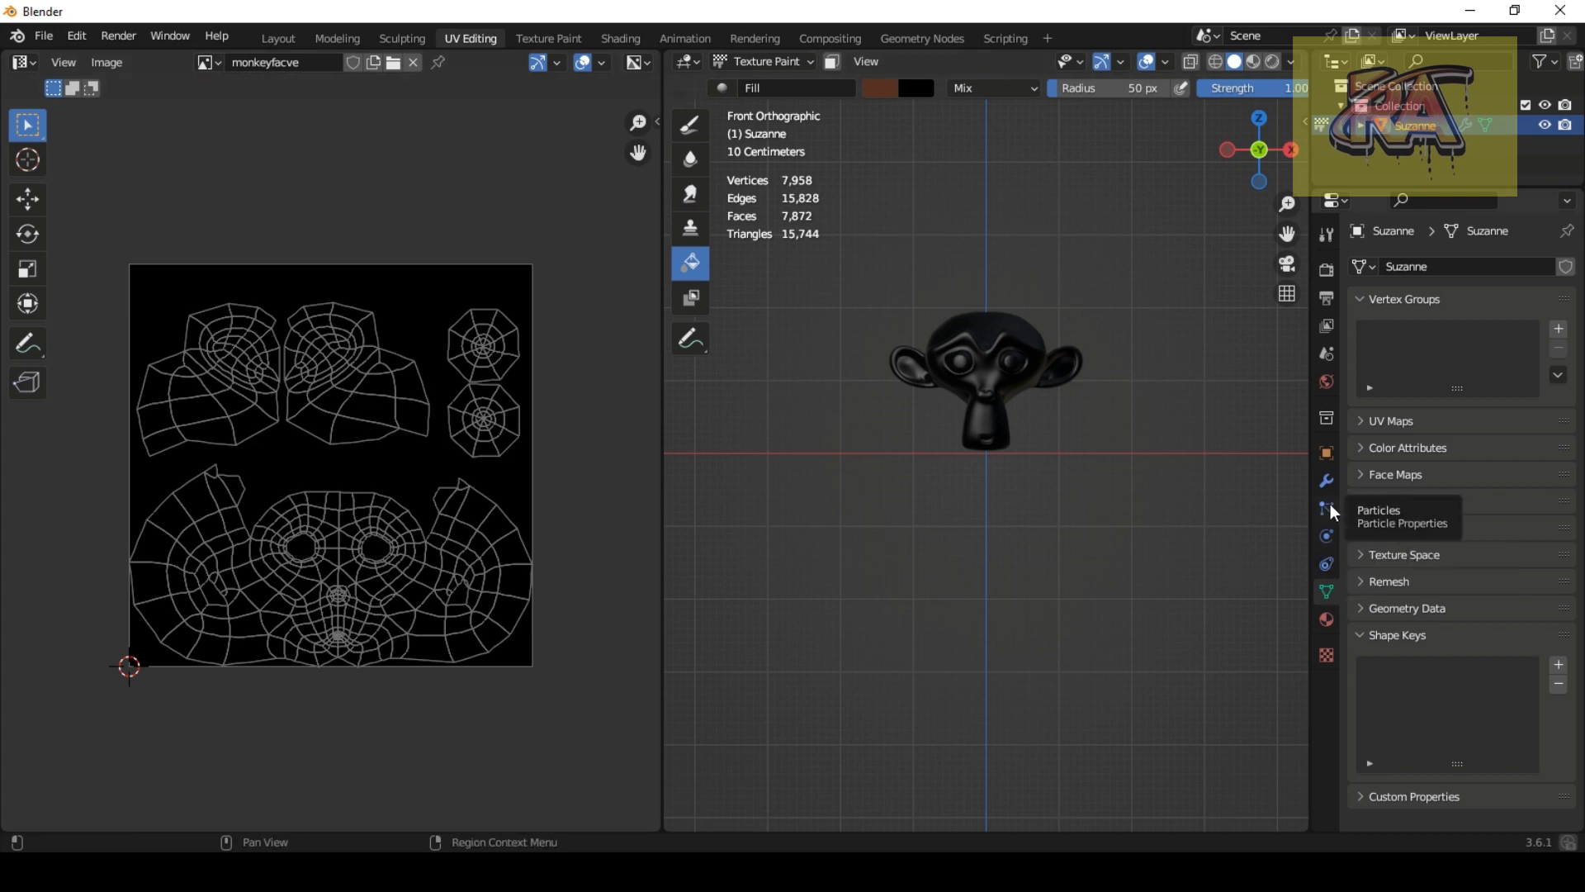
click(213, 66)
click(247, 110)
click(219, 64)
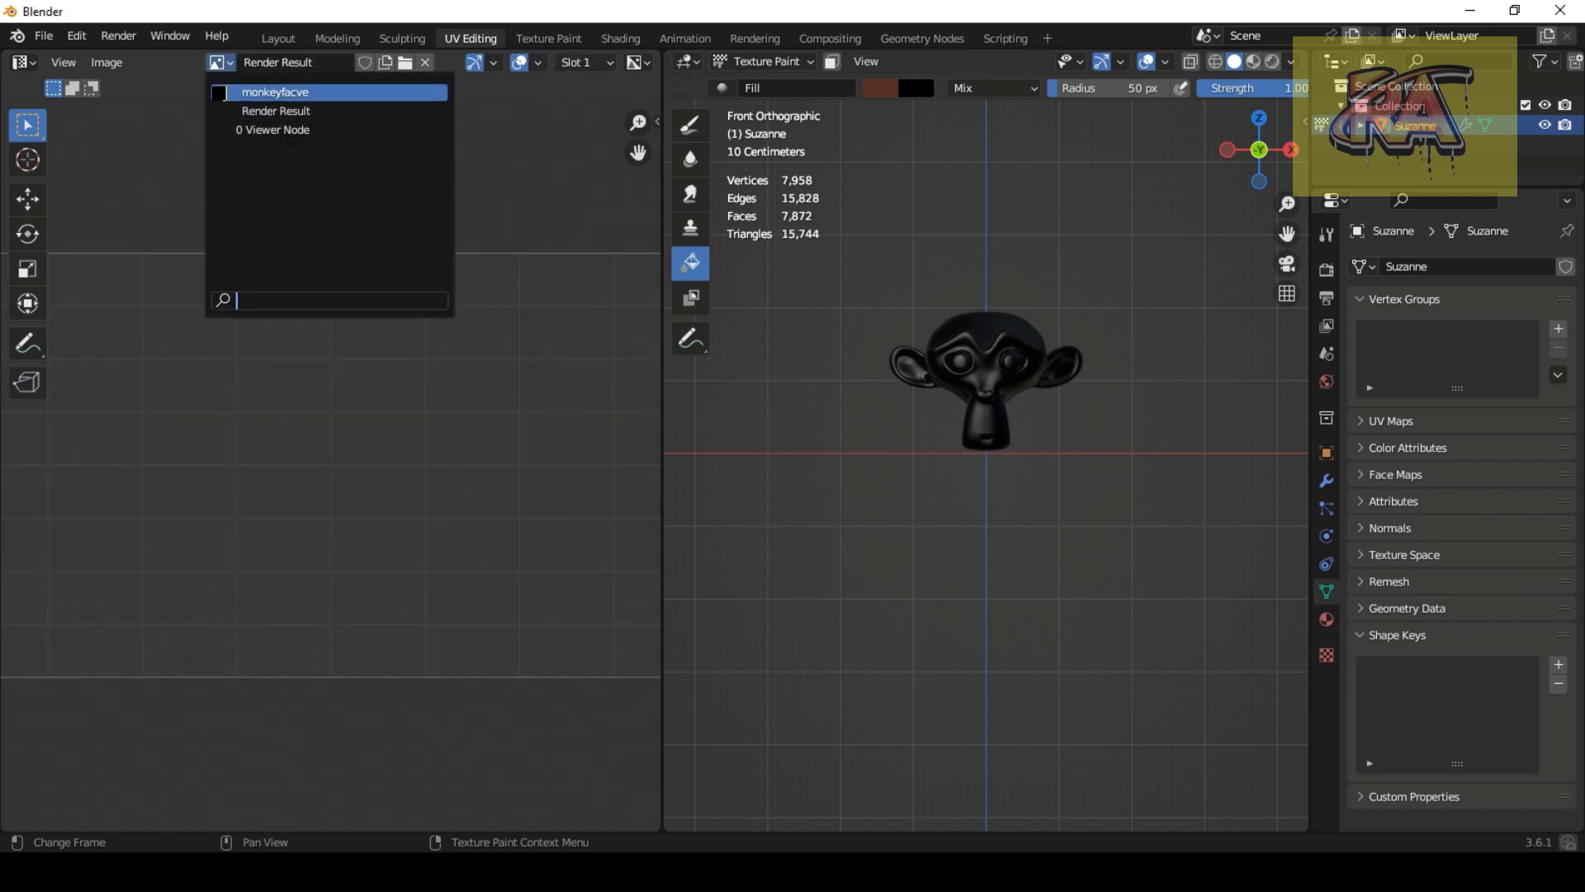
click(225, 92)
click(429, 295)
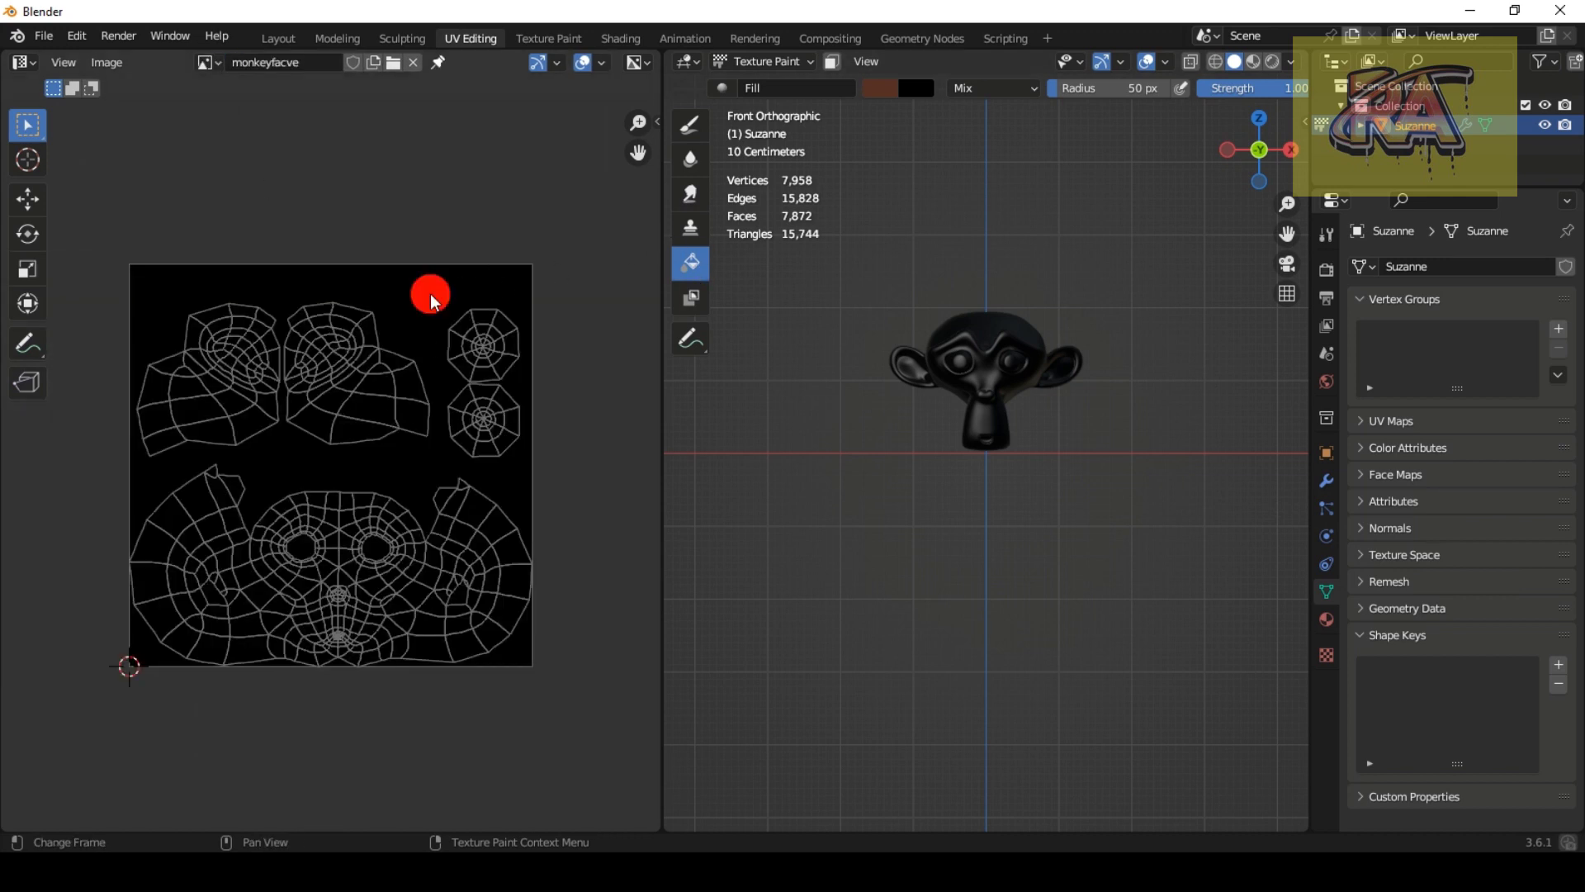
Step: Make the left panel a paintable image editor and flood-fill the UV islands dark brown
click(23, 62)
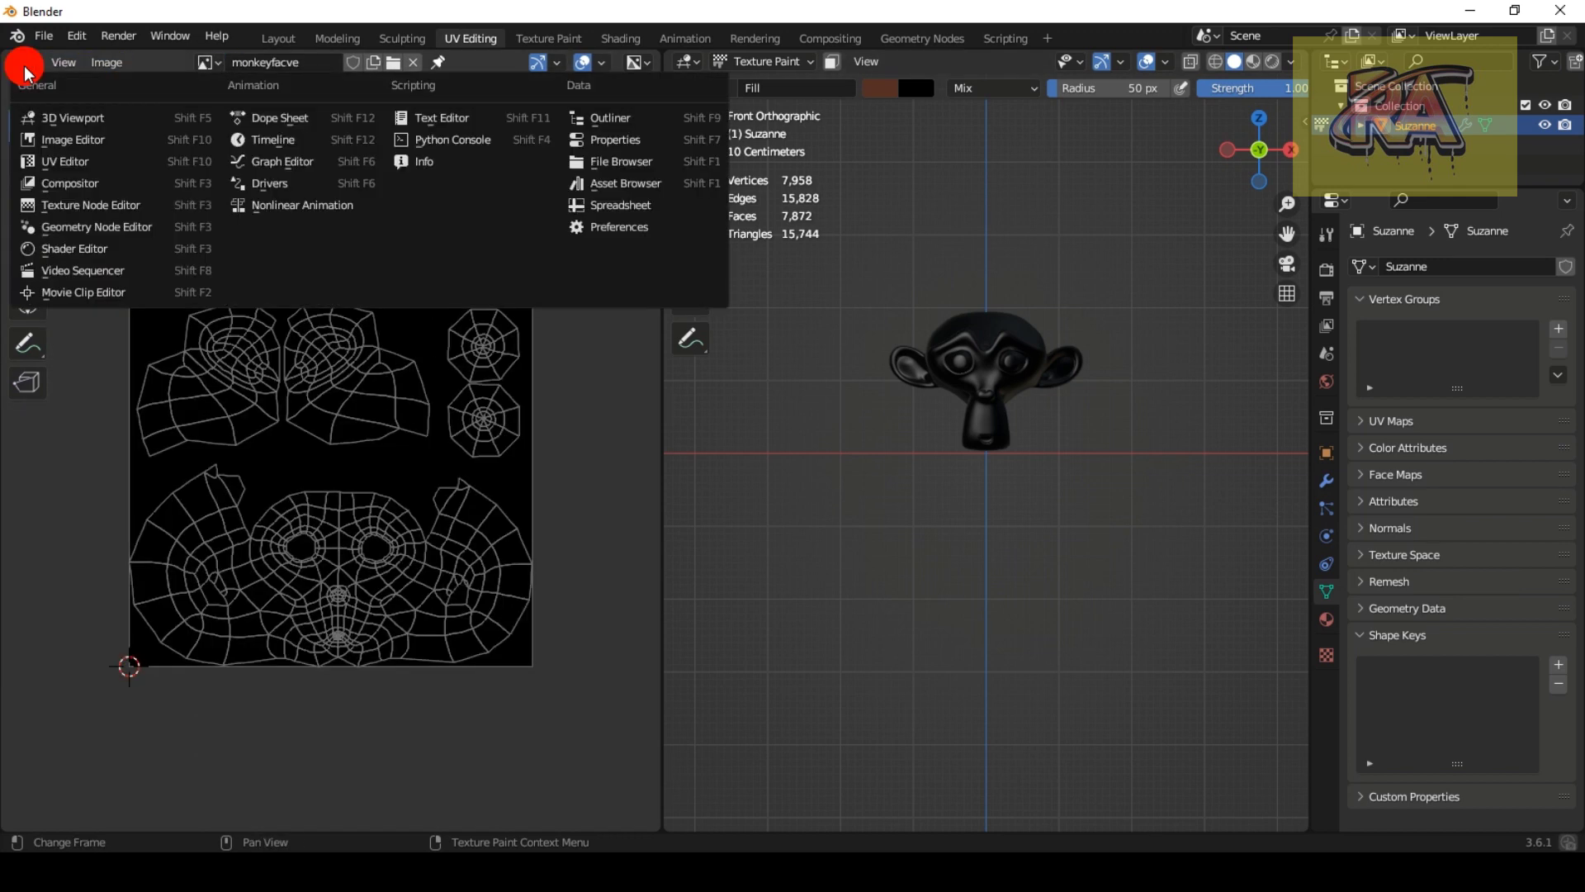
click(77, 159)
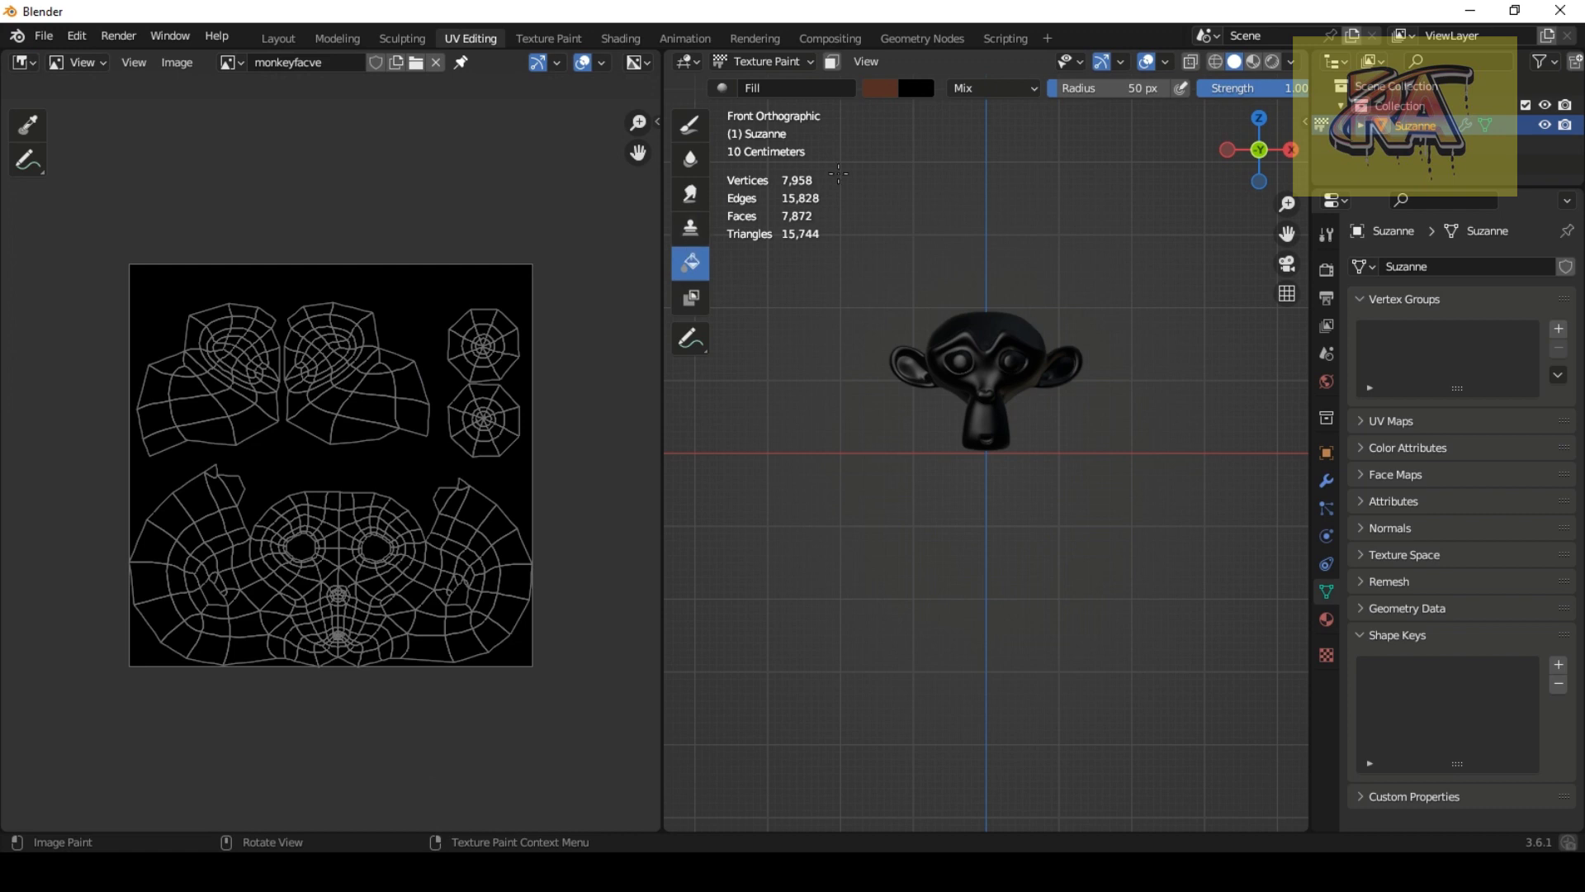
click(446, 298)
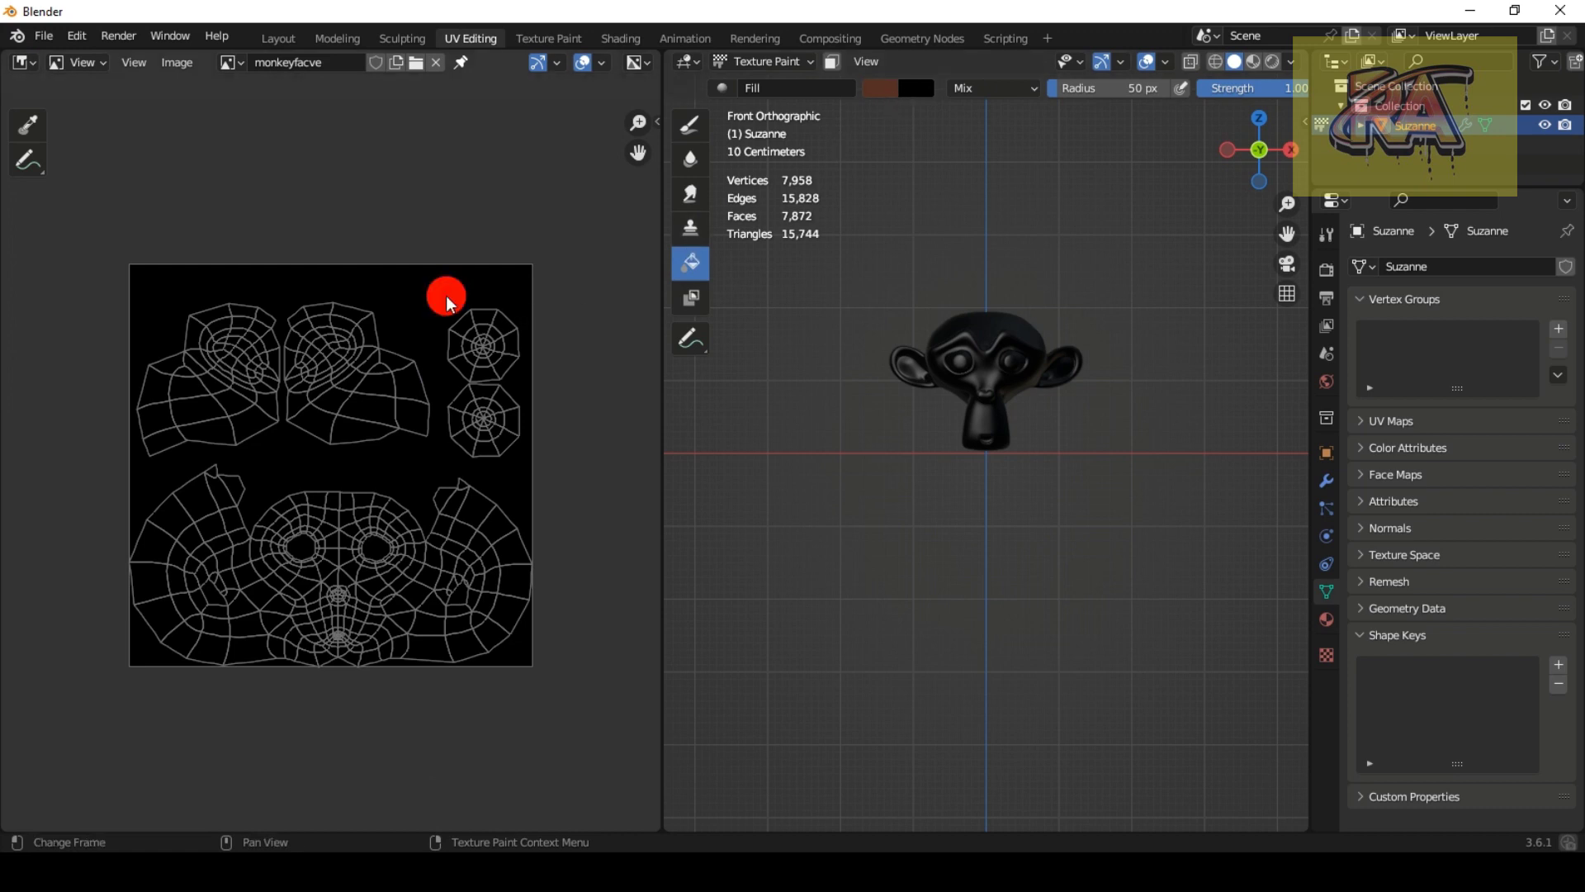
drag(958, 343, 944, 368)
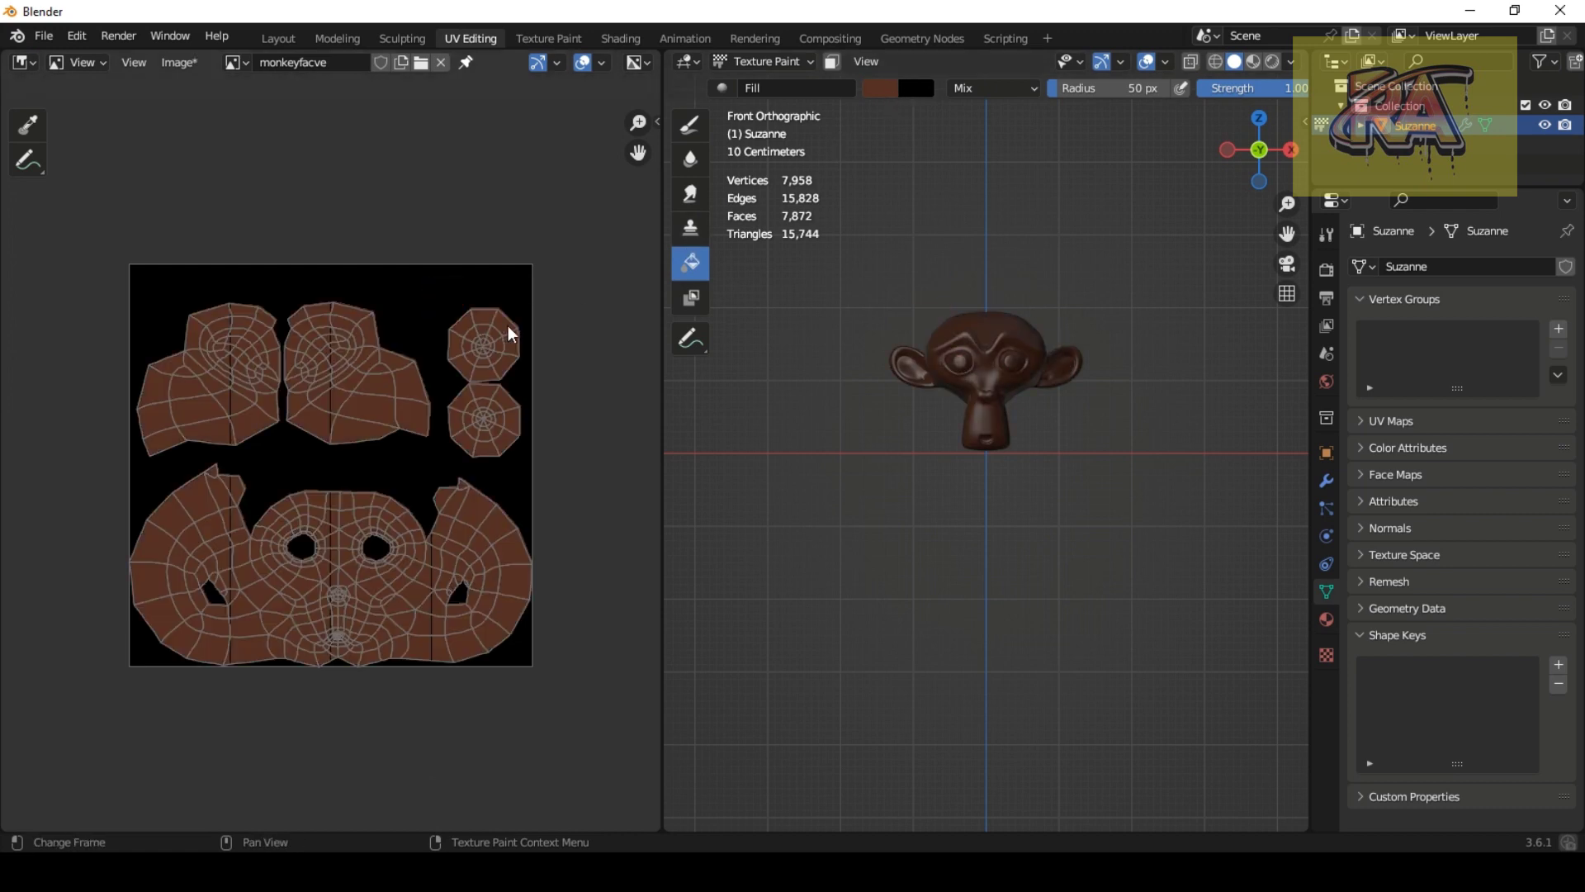
scroll(792, 332, up, 2)
scroll(793, 333, up, 1)
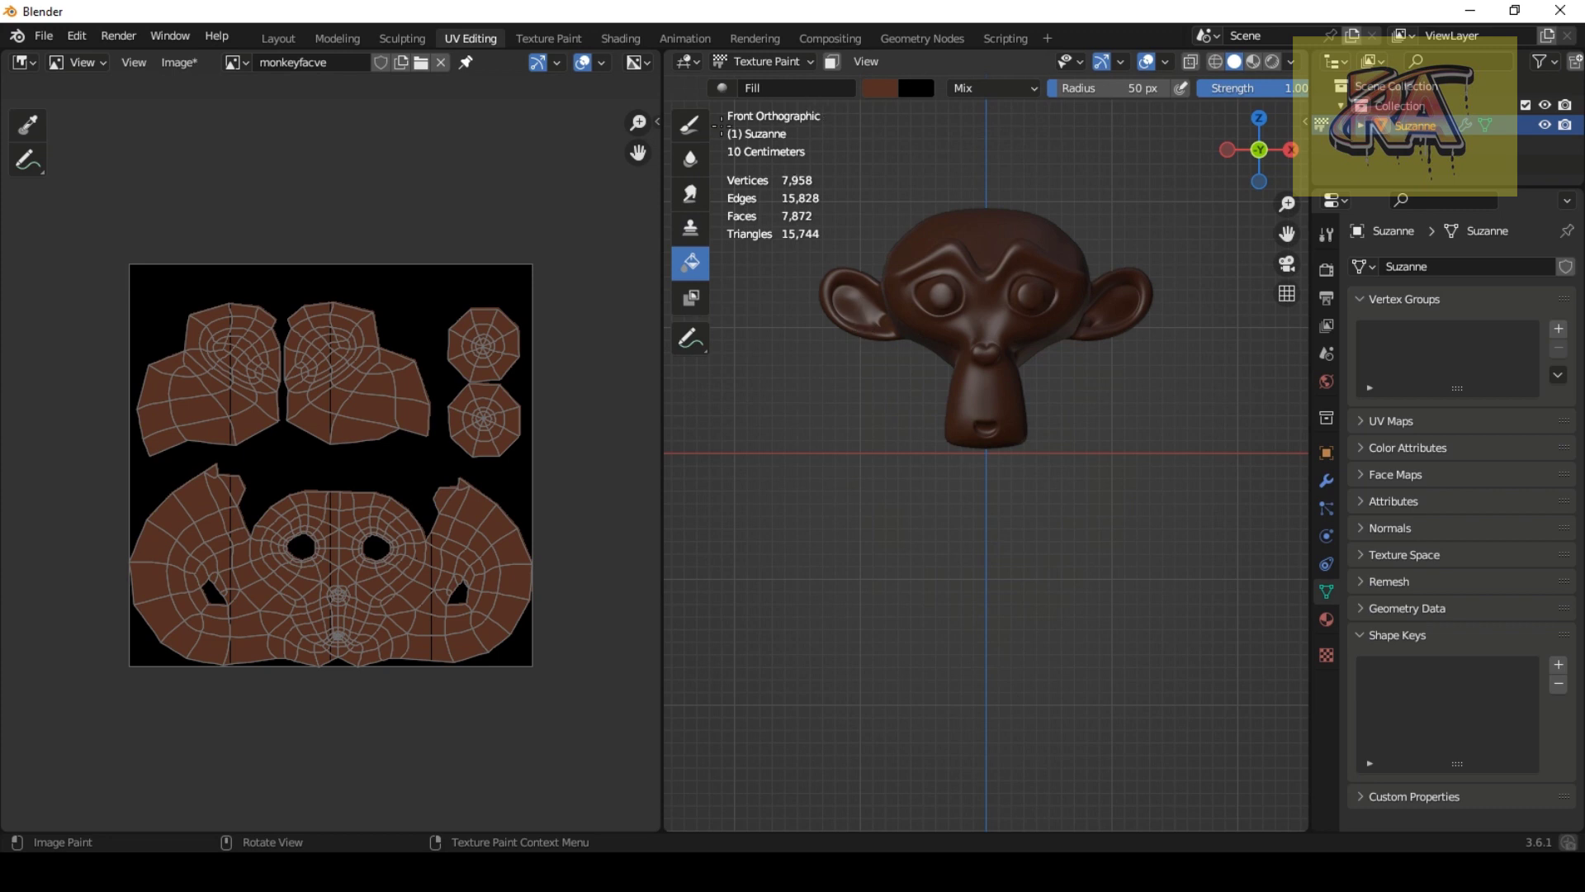
click(694, 126)
Step: Set the brush colour to a light tan
drag(654, 185, 496, 185)
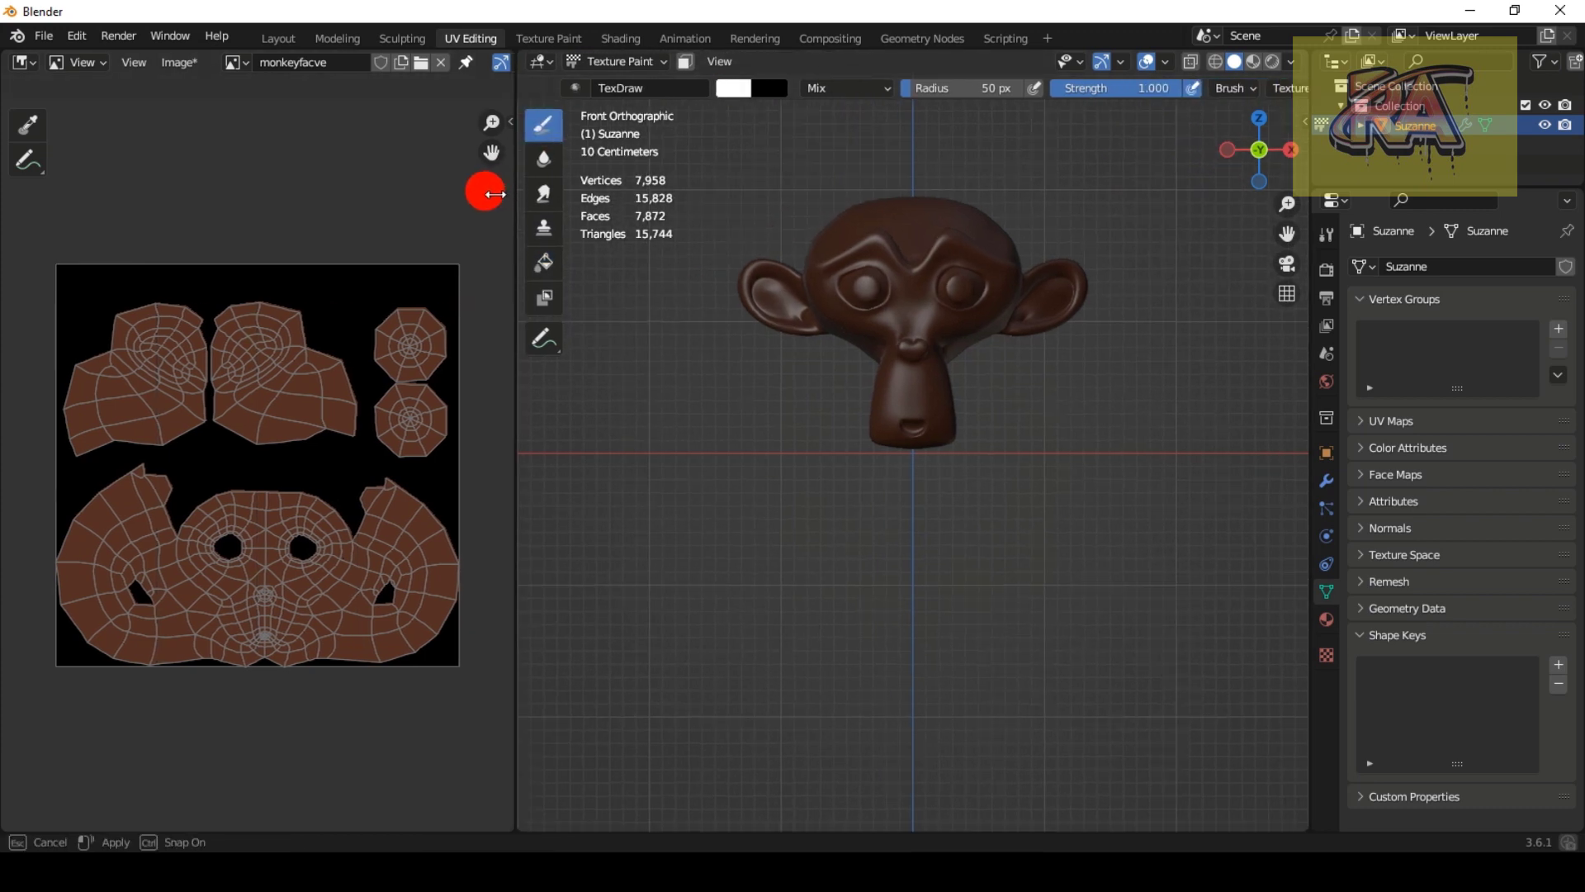
click(713, 87)
drag(835, 343, 776, 344)
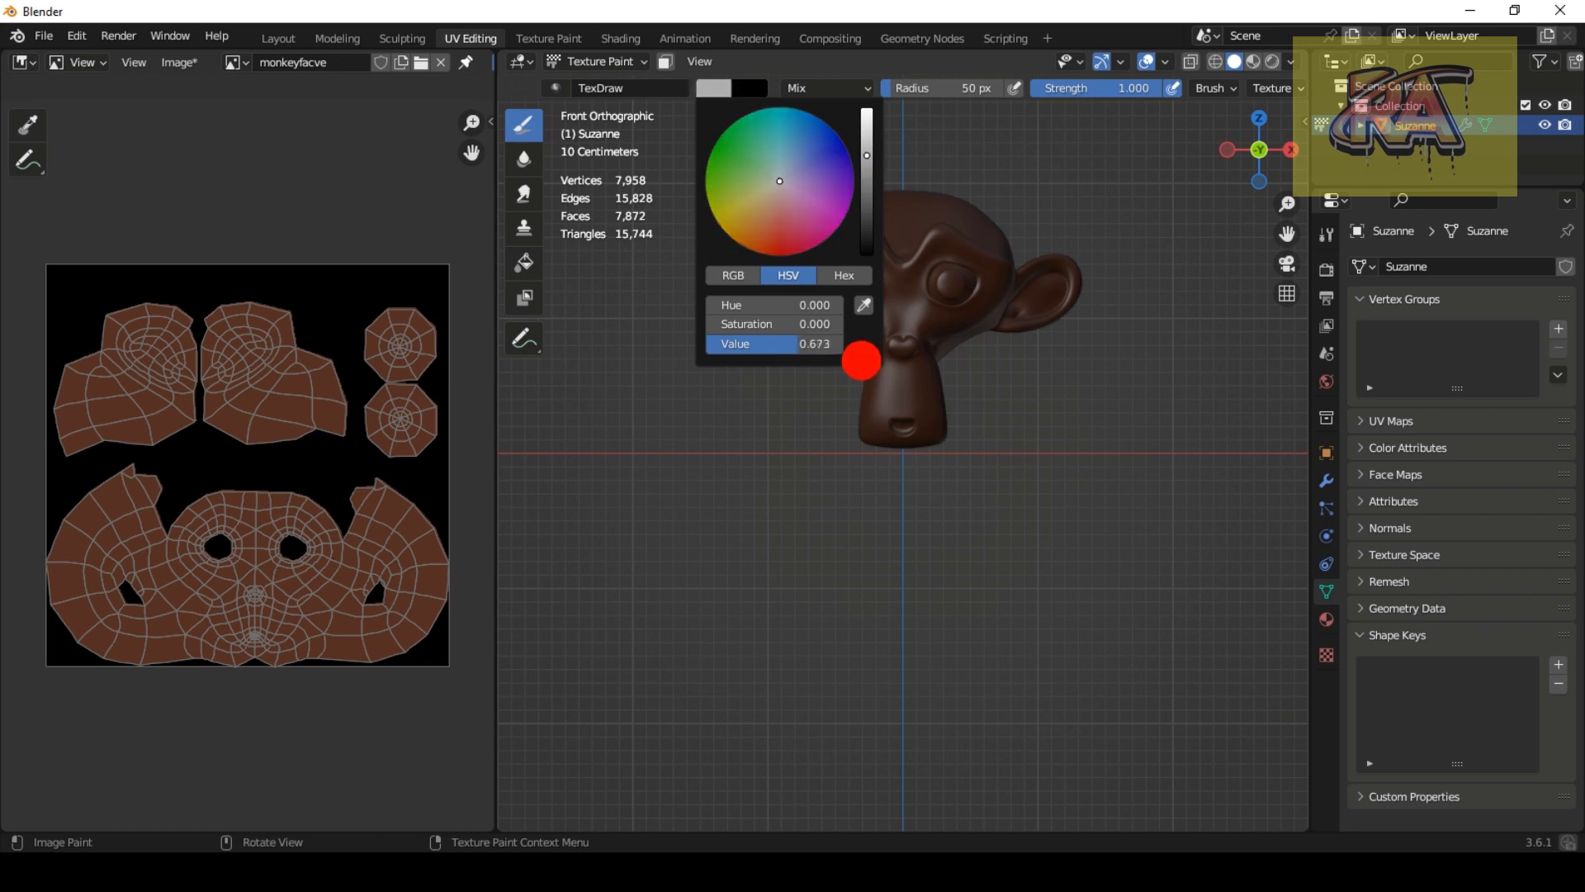
click(767, 201)
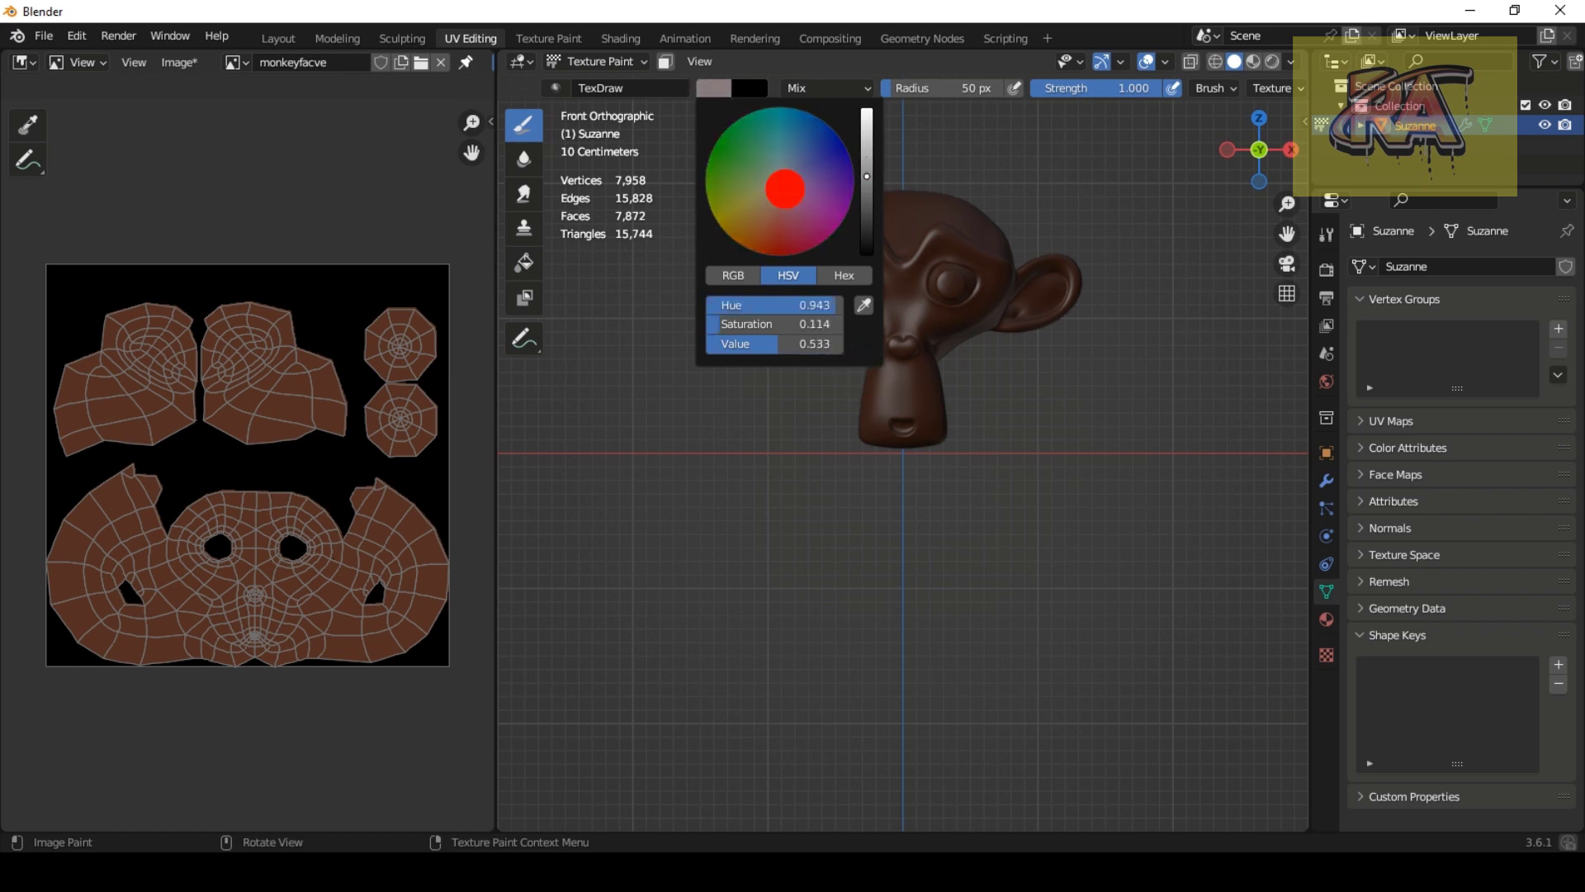
drag(767, 200, 767, 197)
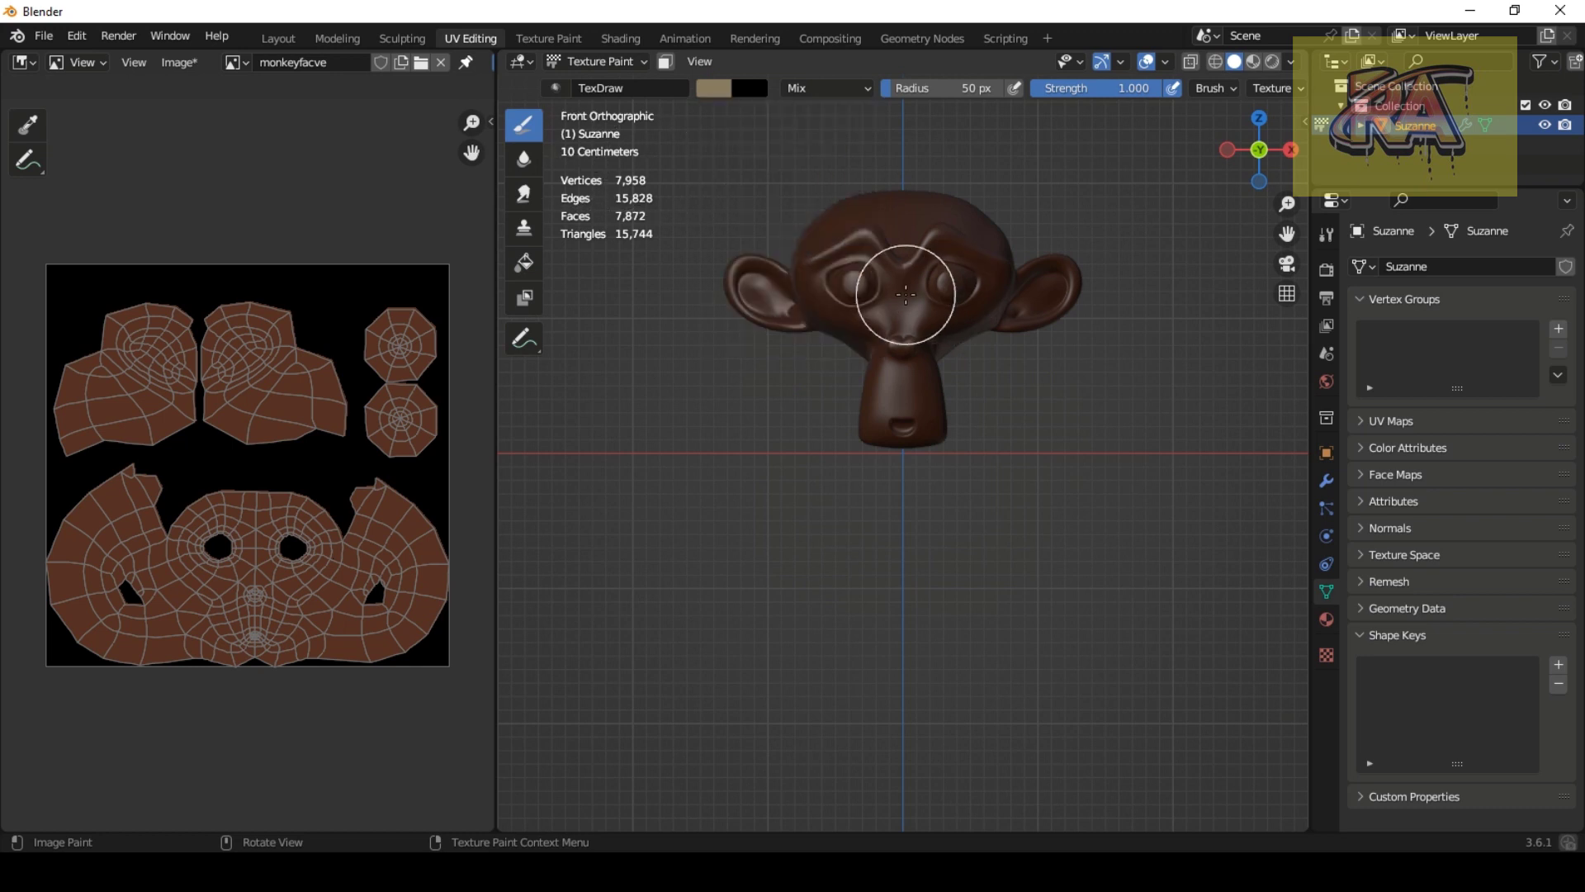
Step: Paint light tan over Suzanne's face, muzzle and brow
scroll(914, 302, up, 1)
drag(1286, 233, 1280, 281)
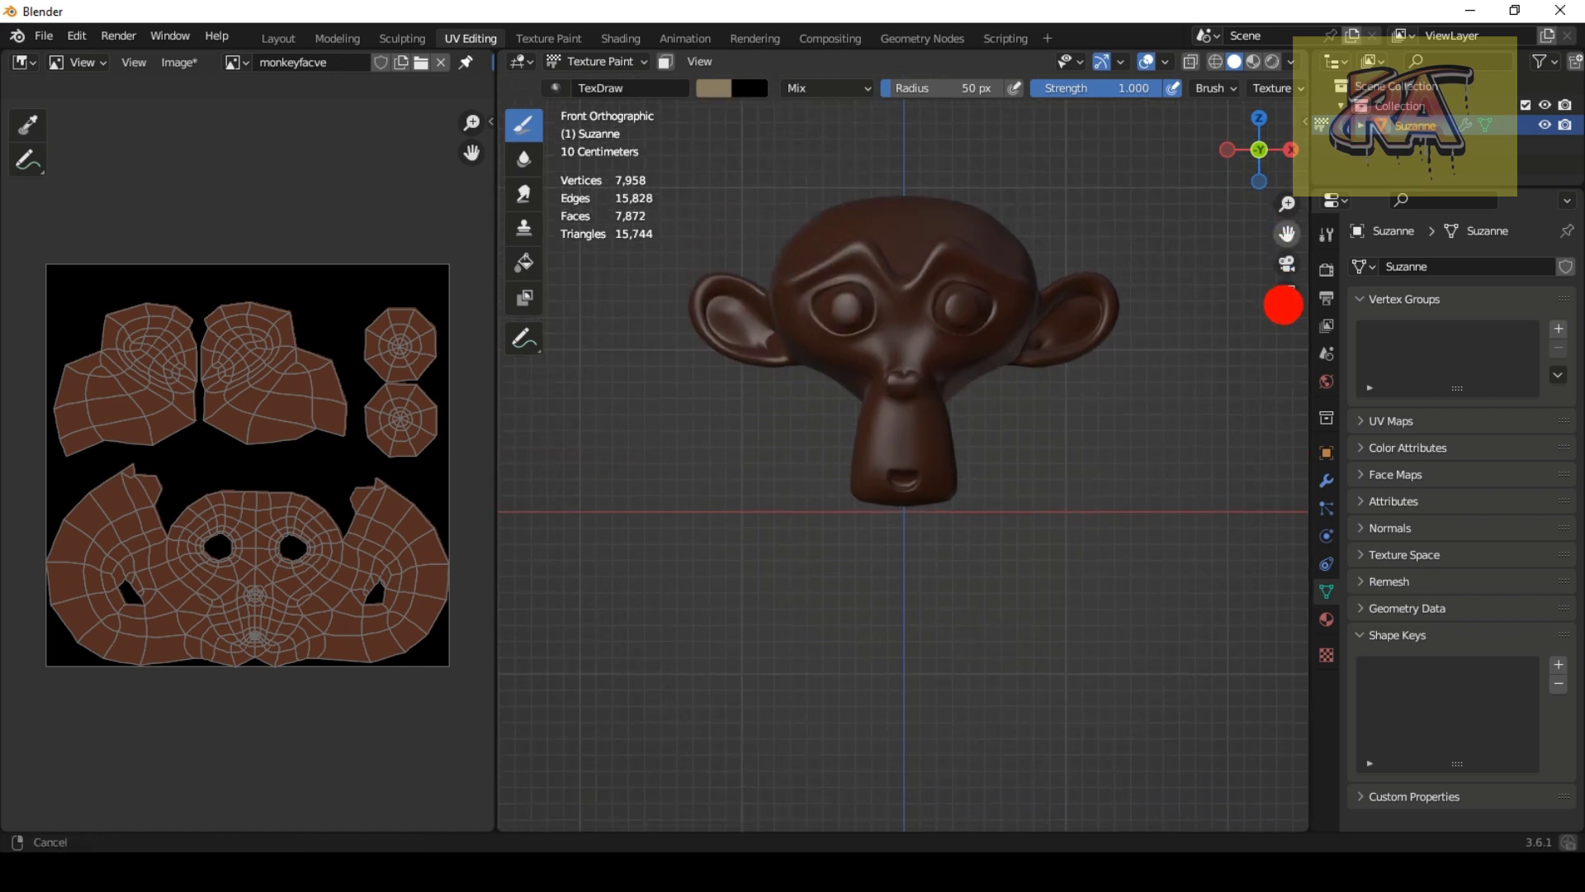
scroll(1024, 376, up, 3)
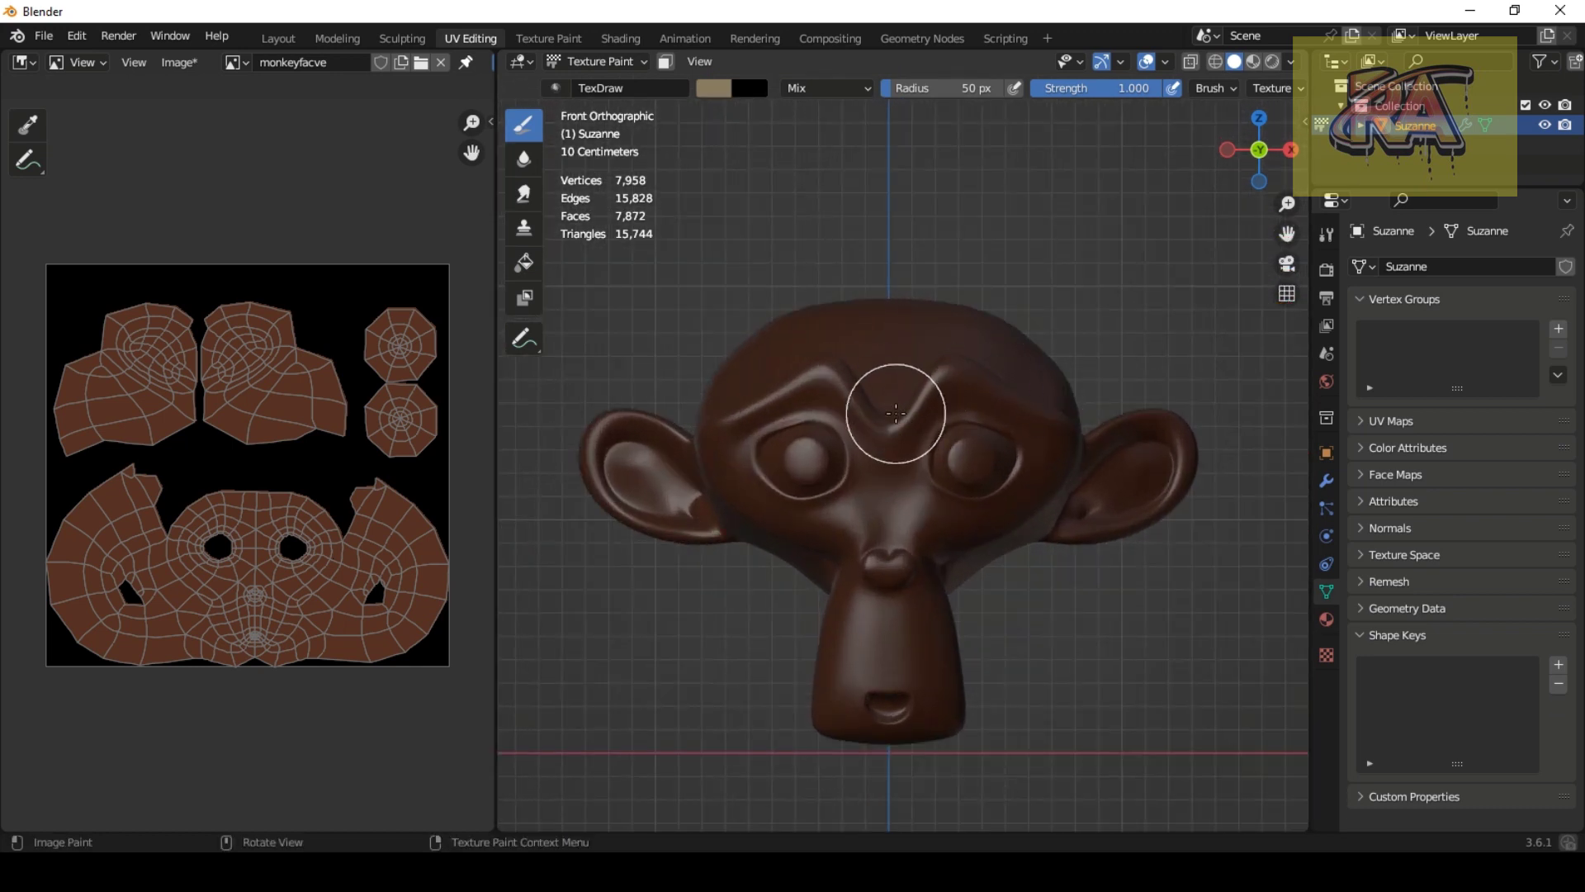
mouse_move(891, 404)
mouse_down()
mouse_move(1050, 443)
mouse_move(927, 566)
mouse_move(955, 701)
mouse_move(907, 735)
mouse_move(847, 738)
mouse_move(821, 556)
mouse_move(736, 479)
mouse_move(732, 414)
mouse_move(807, 364)
mouse_move(882, 420)
mouse_up()
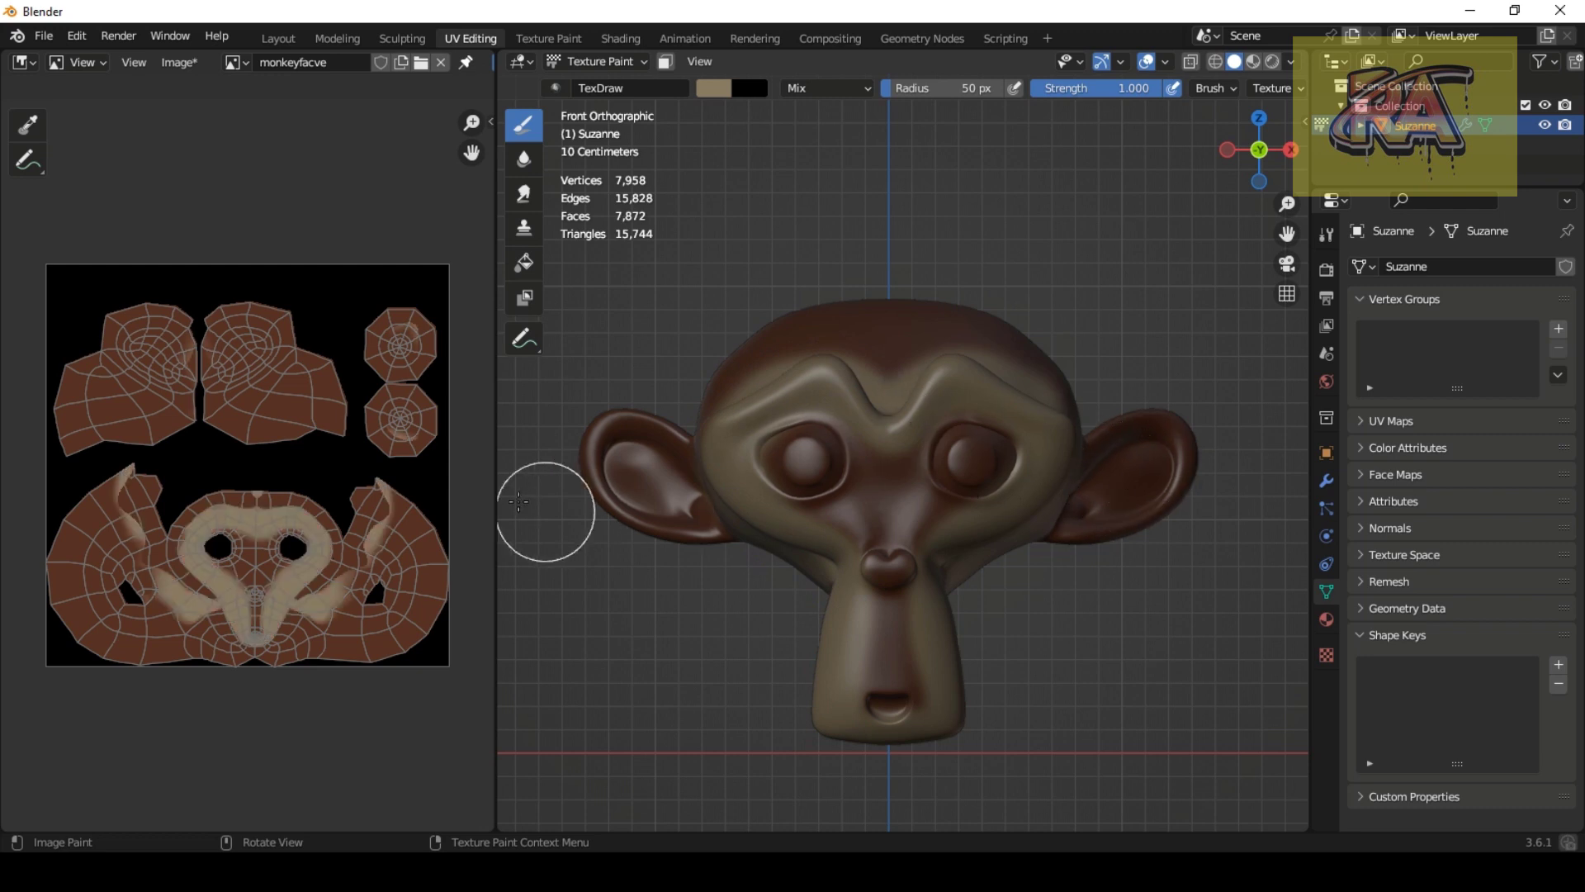
Step: Save the texture as monkeyfacve.png and maximize the 3D viewport
click(178, 62)
click(213, 298)
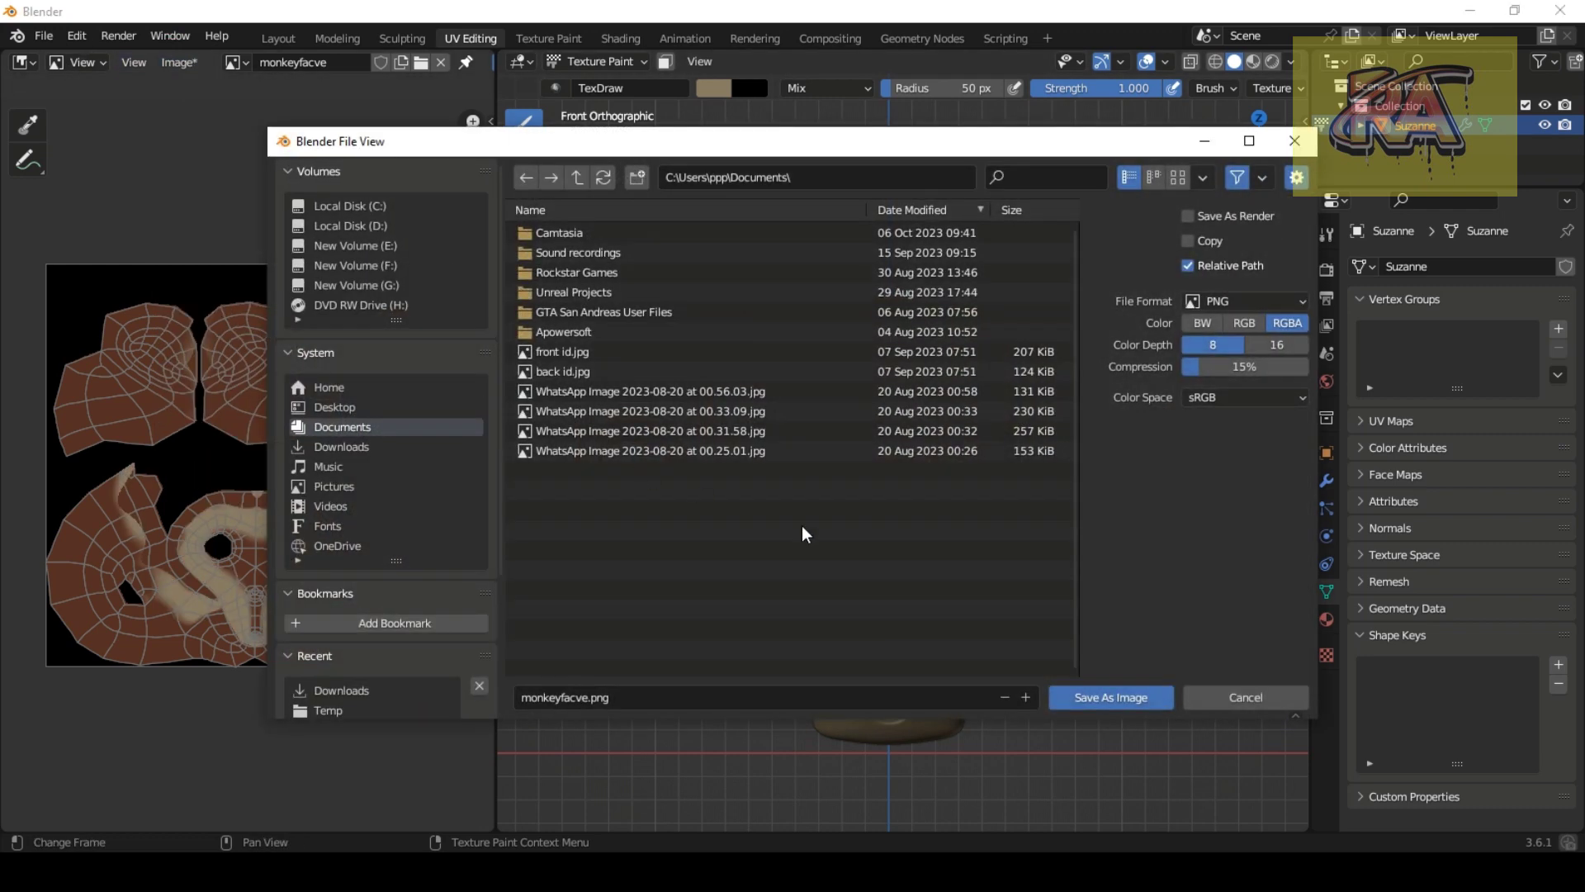
click(1102, 703)
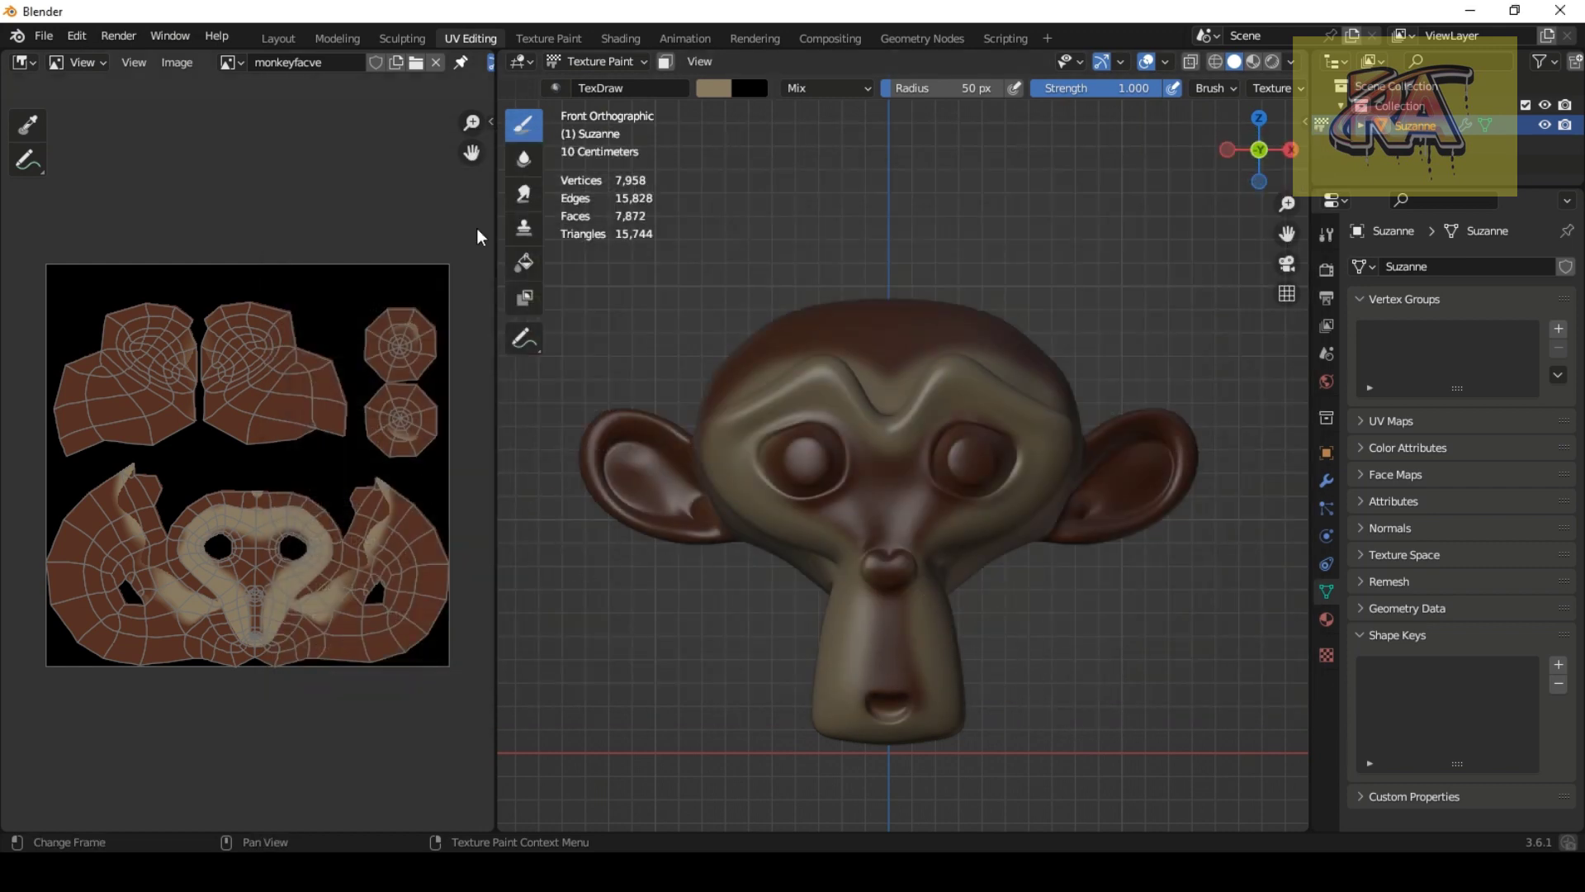
key(ctrl+space)
scroll(682, 353, up, 4)
Step: Return to Object Mode and show Suzanne in Material Preview shading
scroll(682, 354, down, 4)
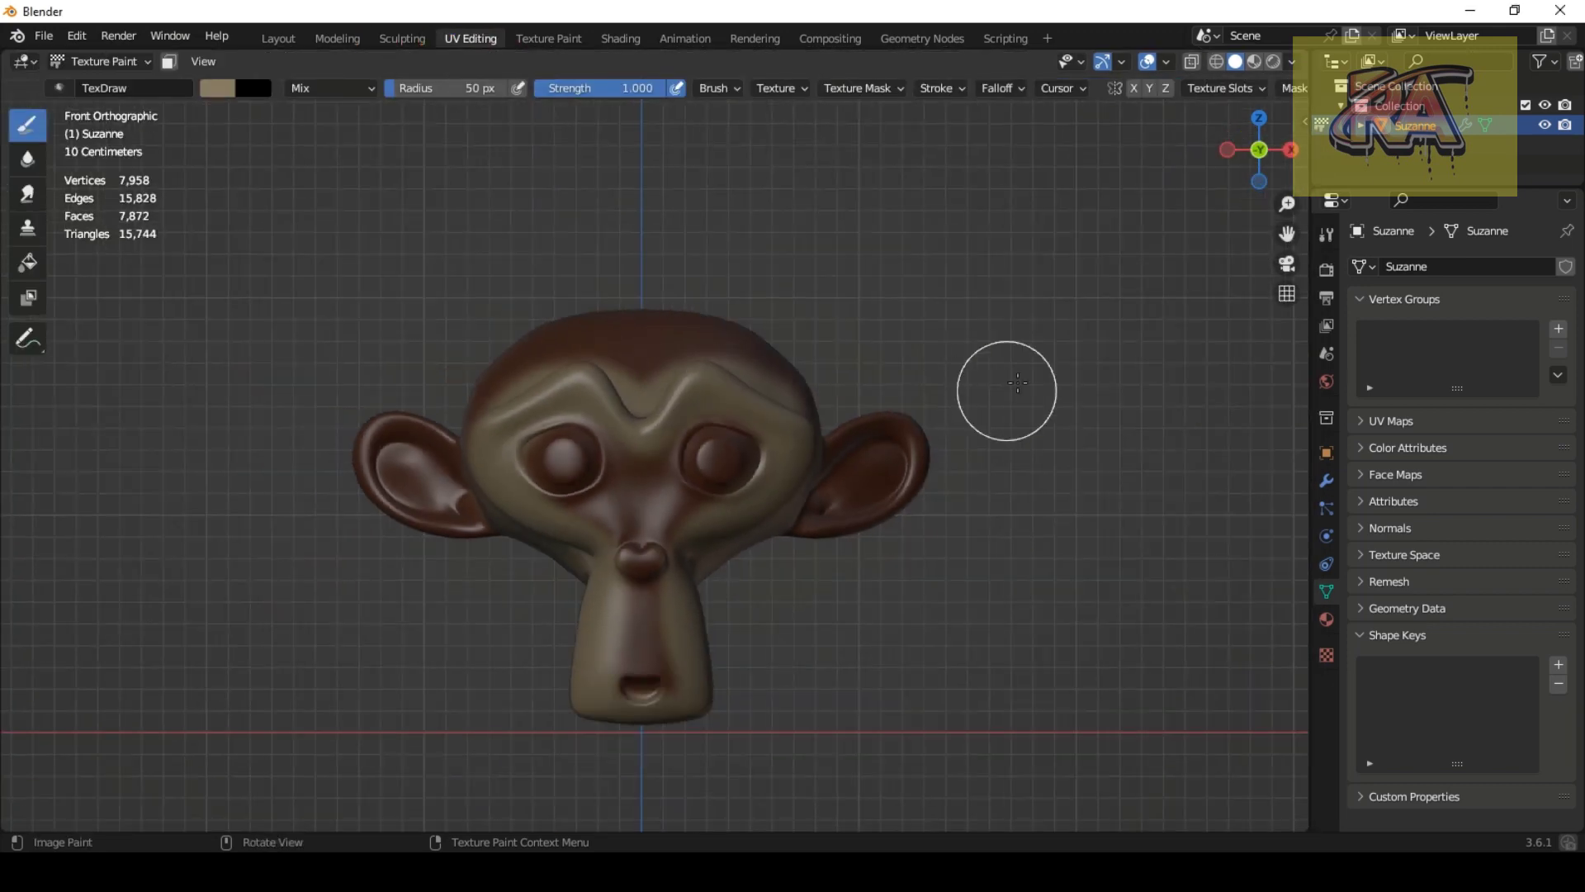
drag(1282, 239, 1222, 206)
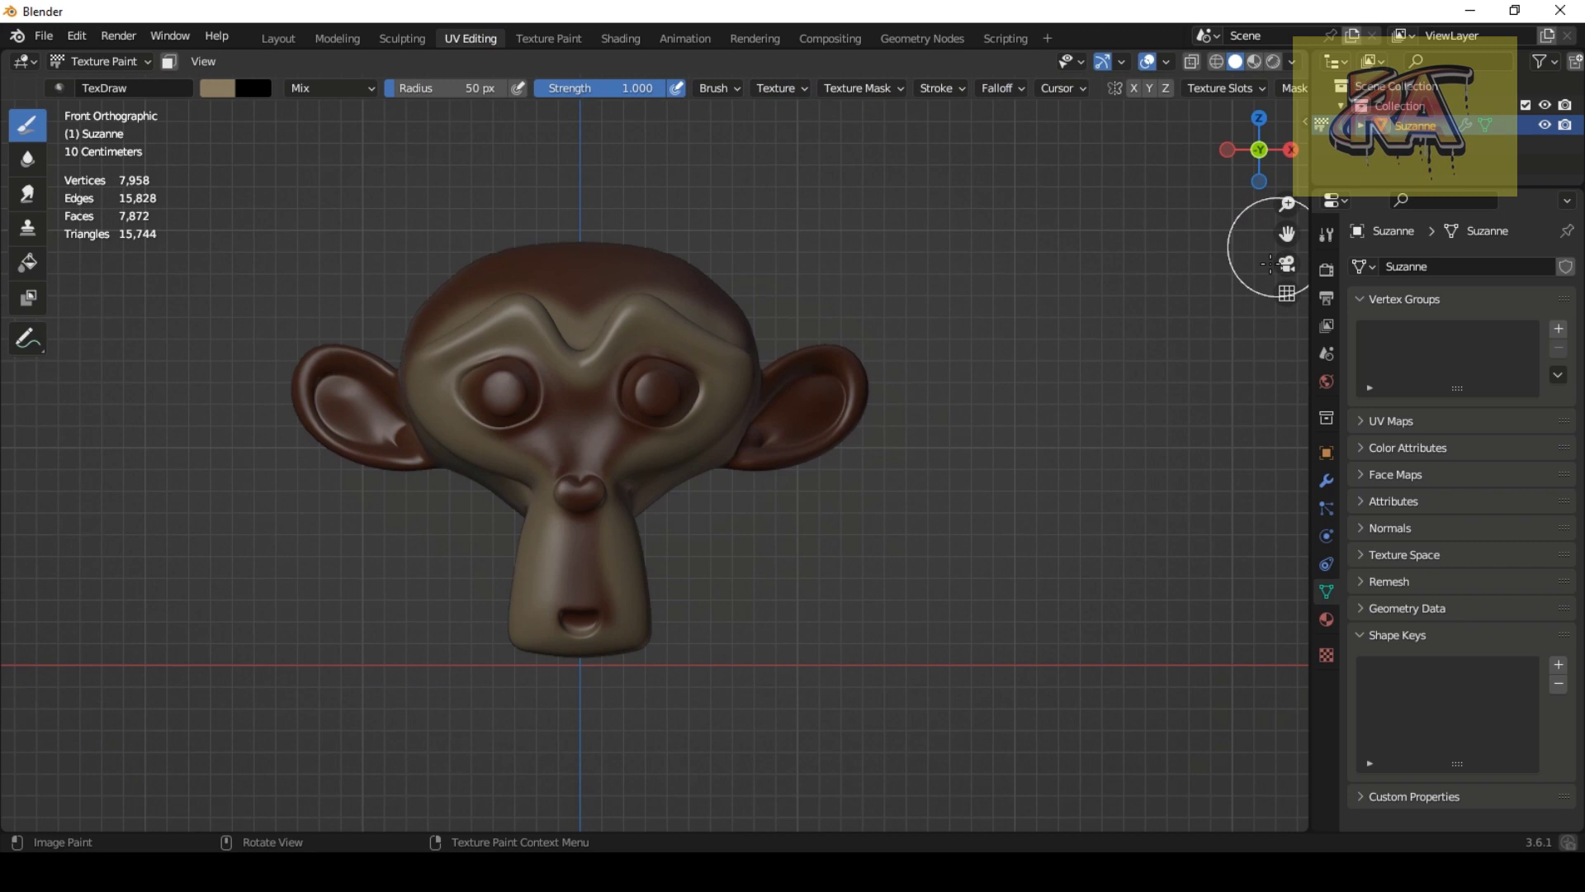
click(92, 62)
click(1253, 61)
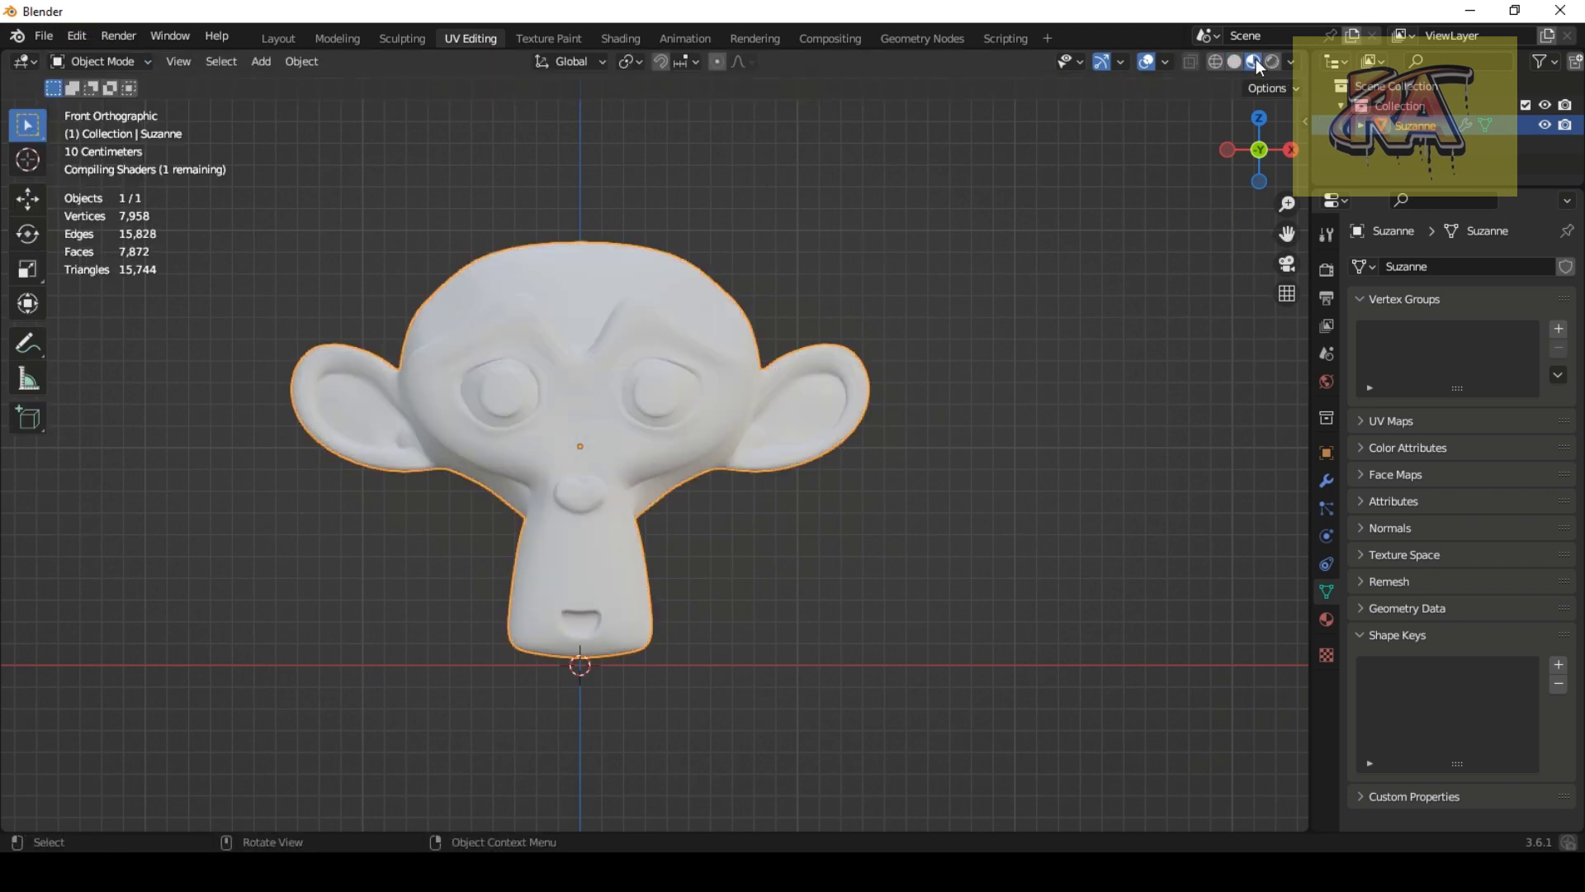
scroll(826, 408, up, 1)
Step: Turn on scene lights and light the preview with a different HDRI environment
click(1292, 61)
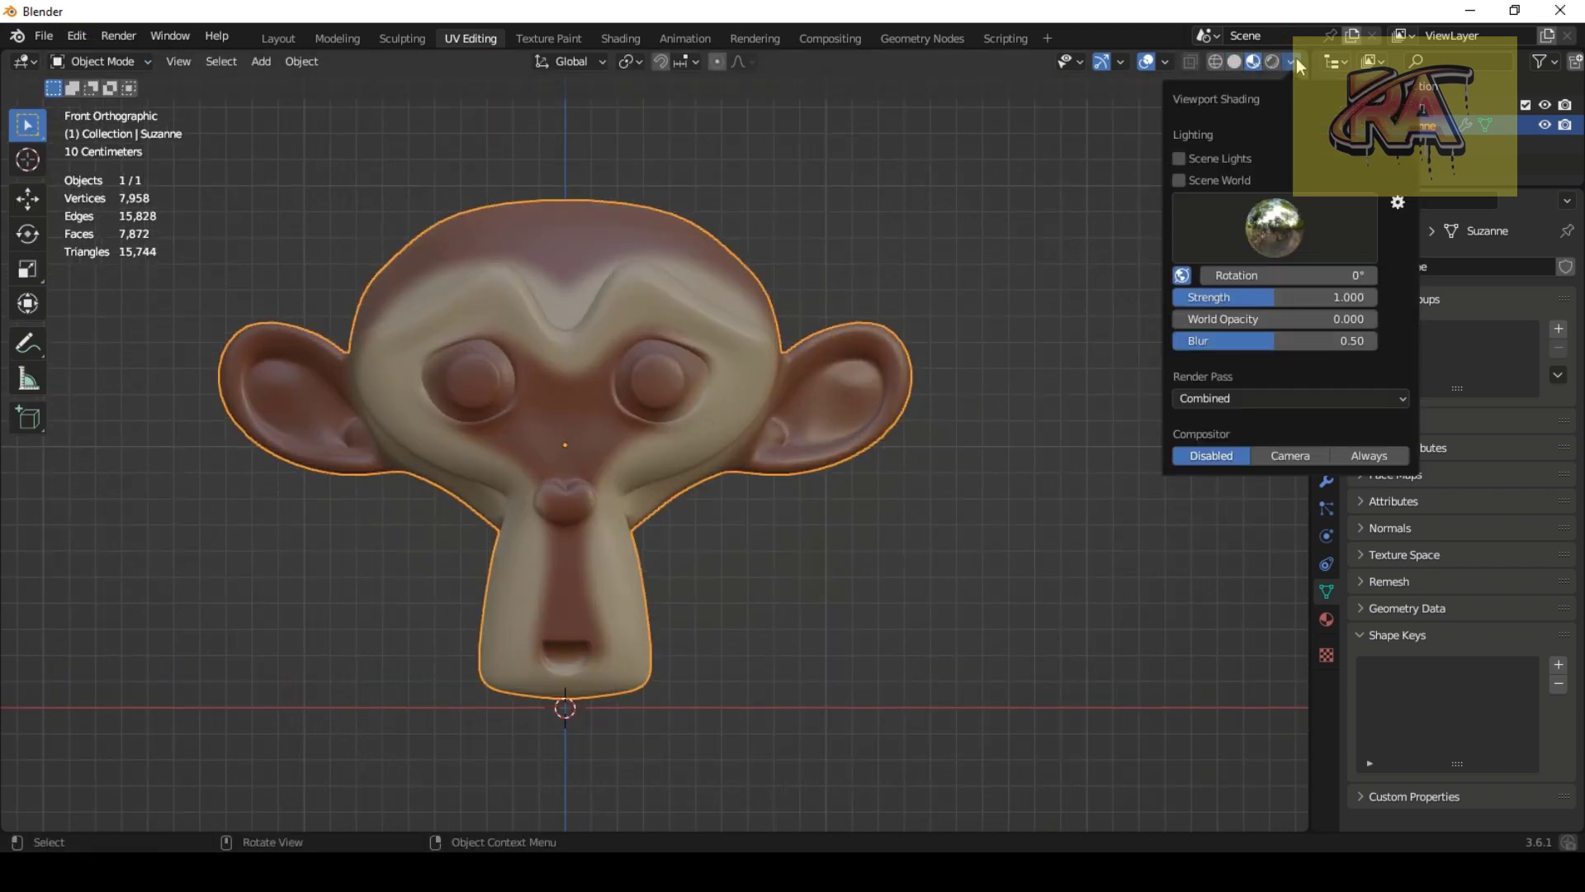
click(1220, 158)
click(1271, 231)
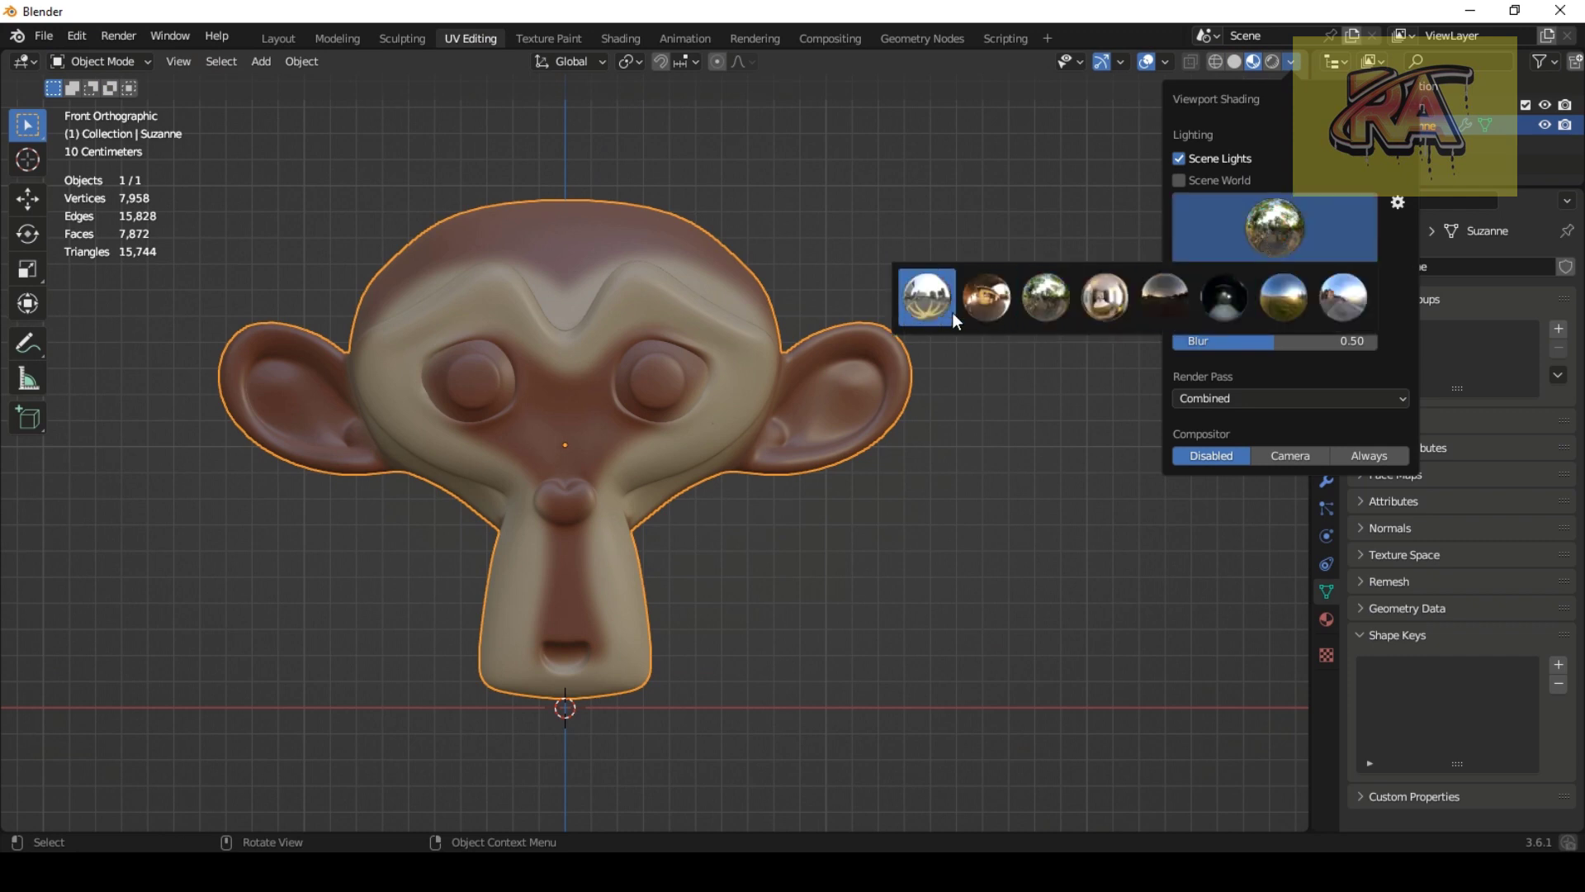
click(953, 312)
scroll(913, 563, down, 1)
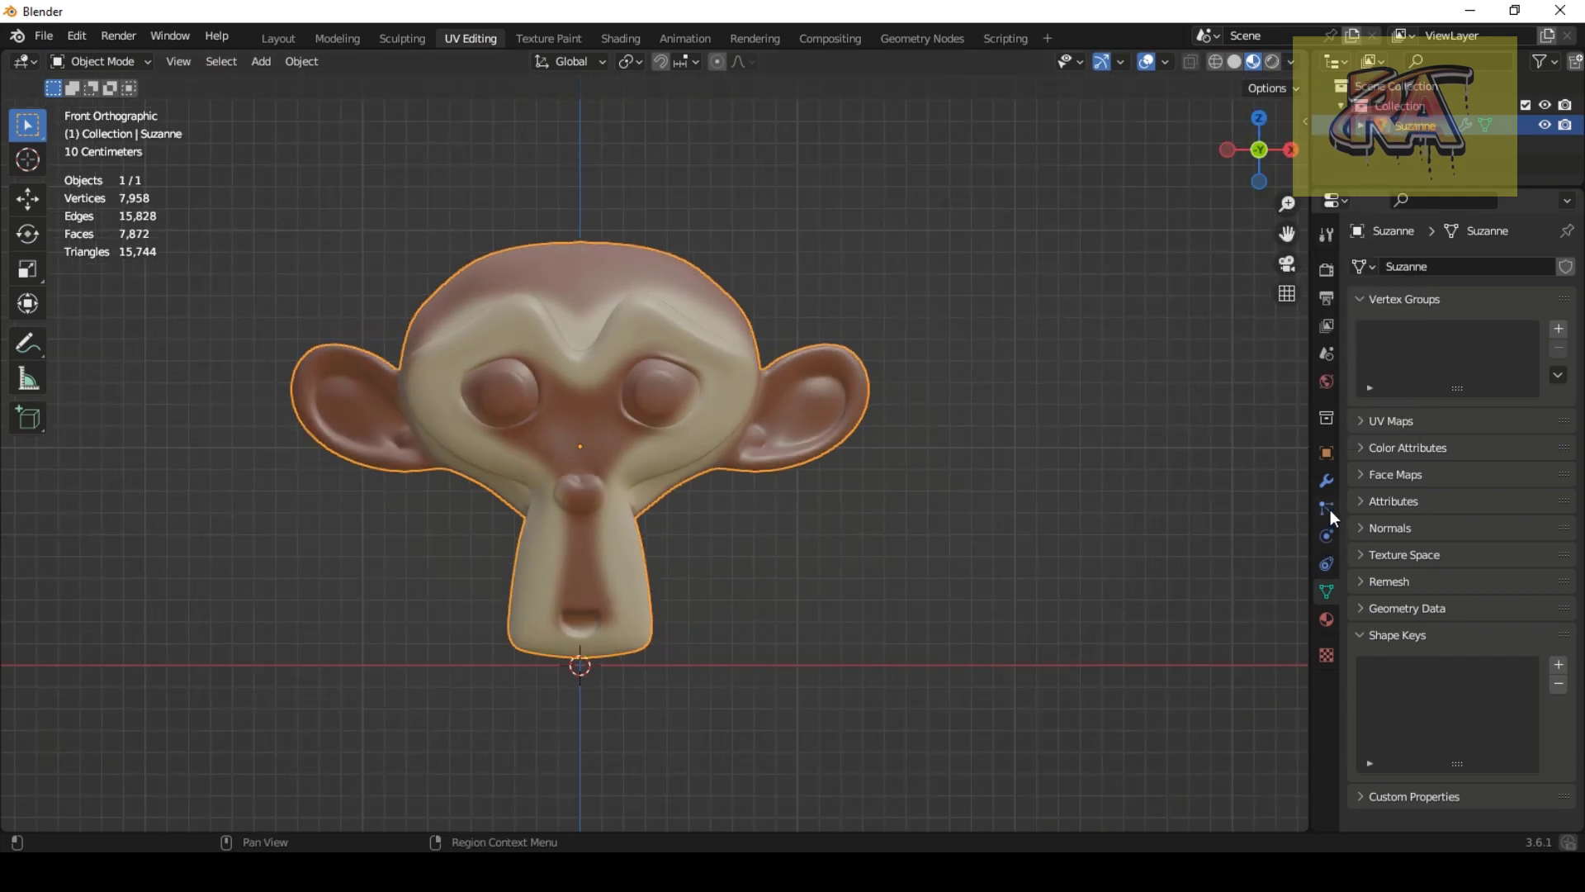
click(1326, 508)
Step: Add a Hair particle system to Suzanne with 3000 strands
click(1565, 264)
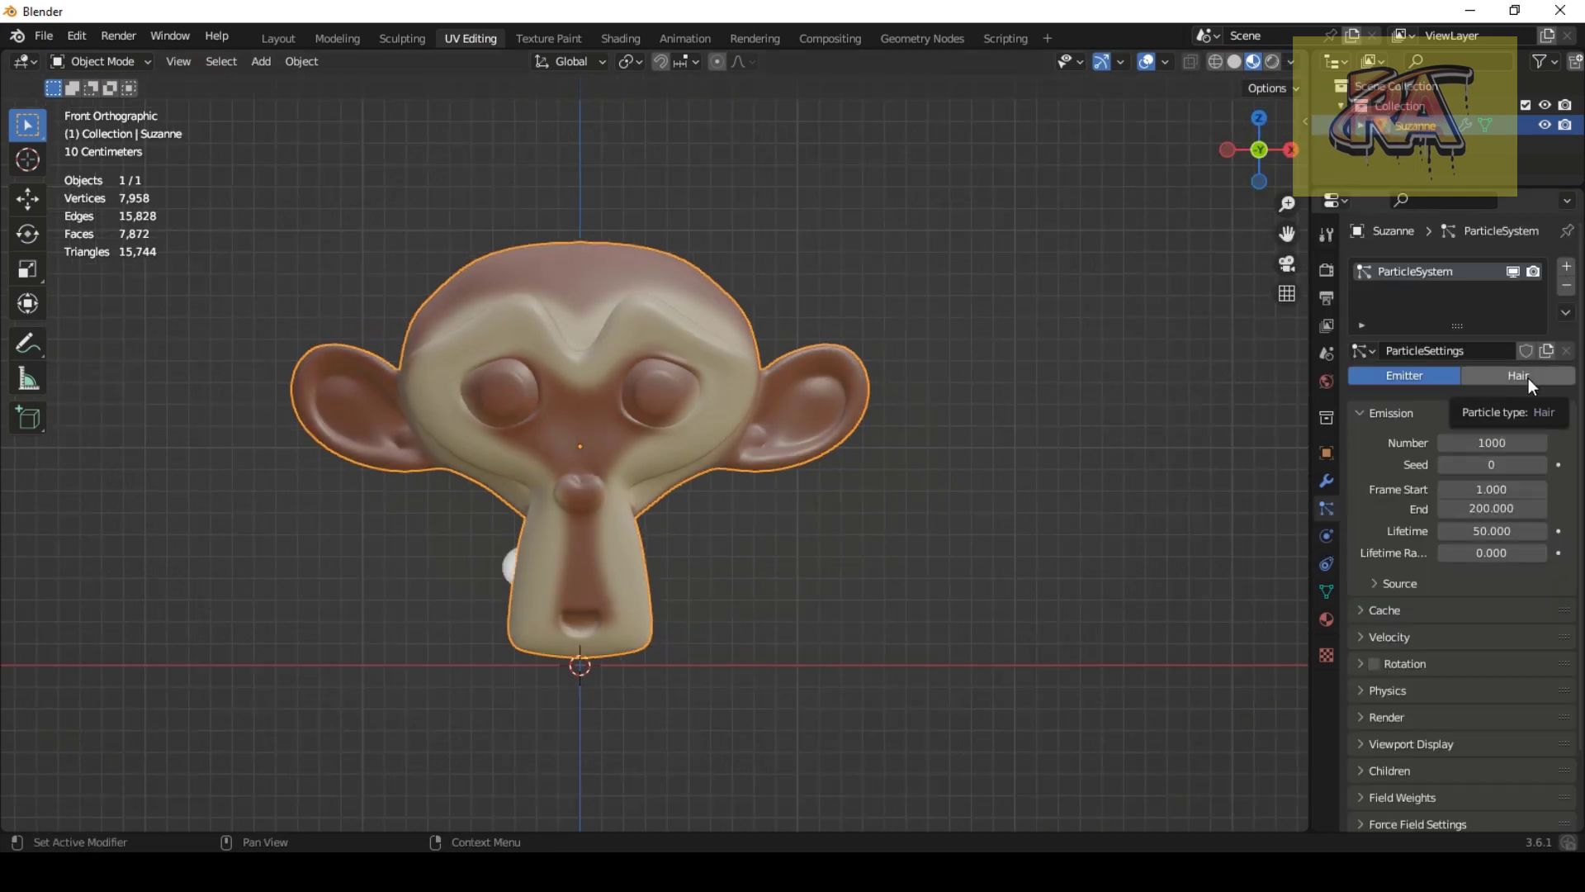
click(1528, 378)
click(1492, 461)
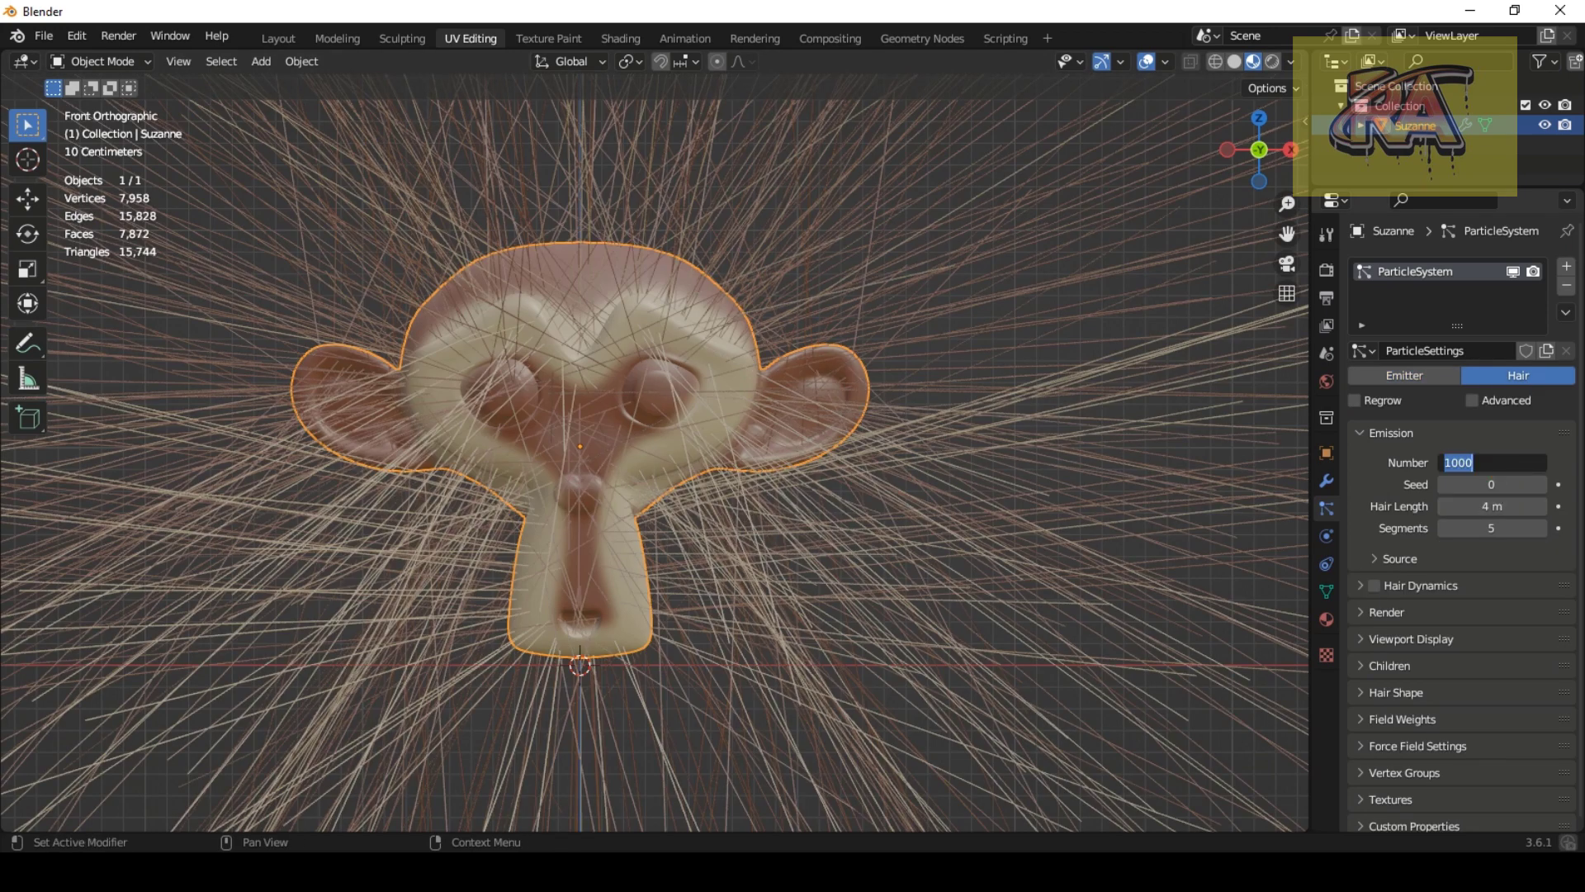
text(3000)
key(Return)
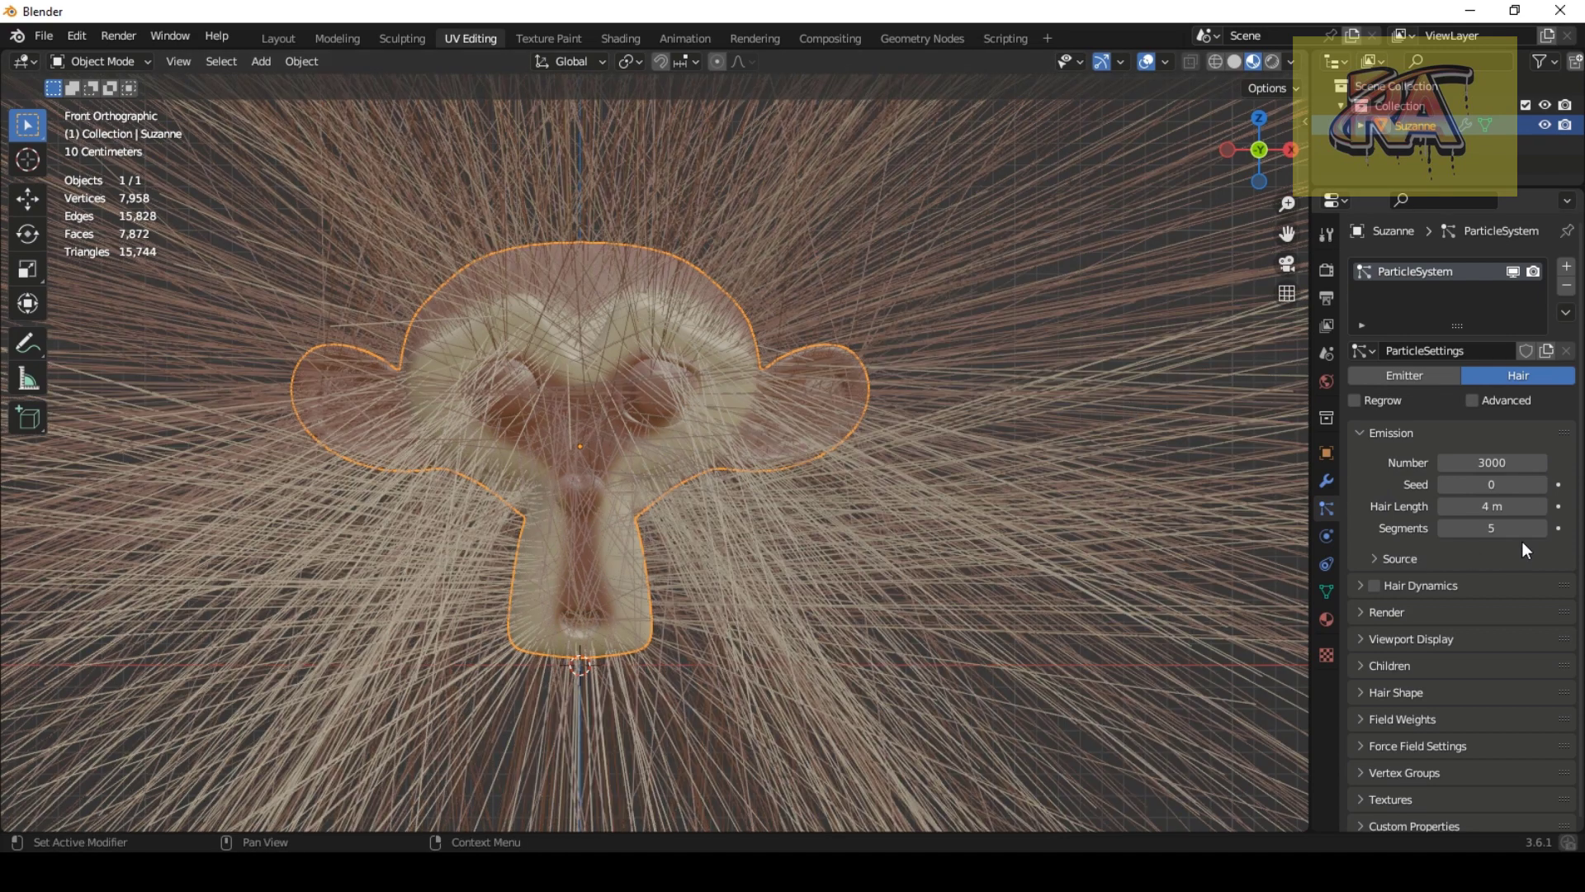
Step: Shorten the hair length to 0.05 m and enable Hair Dynamics
click(1489, 506)
drag(1490, 506, 694, 499)
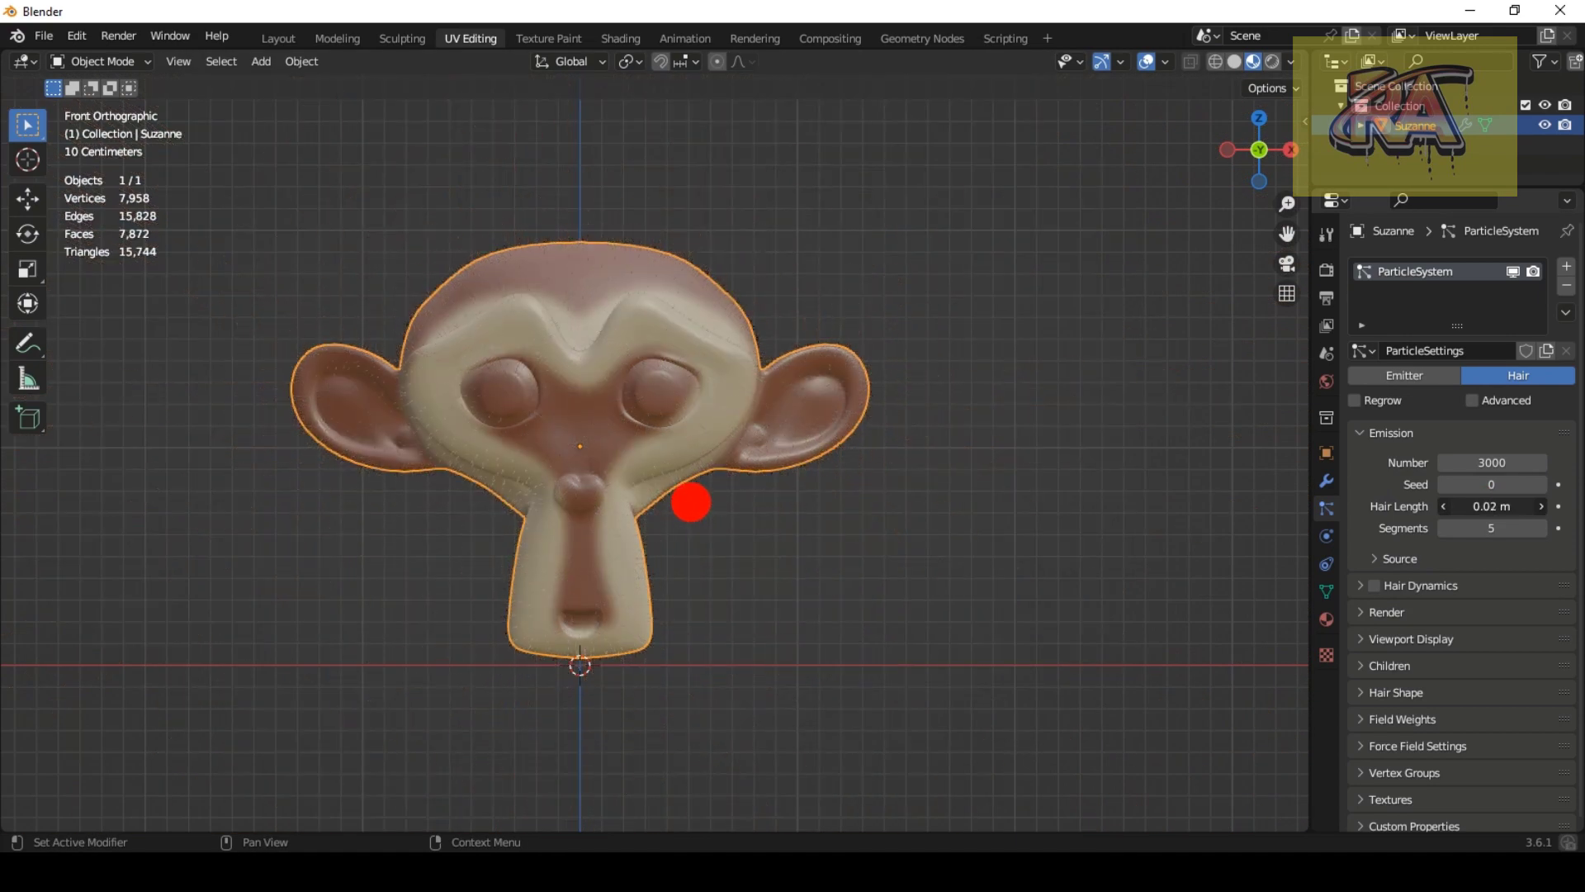
scroll(802, 533, up, 2)
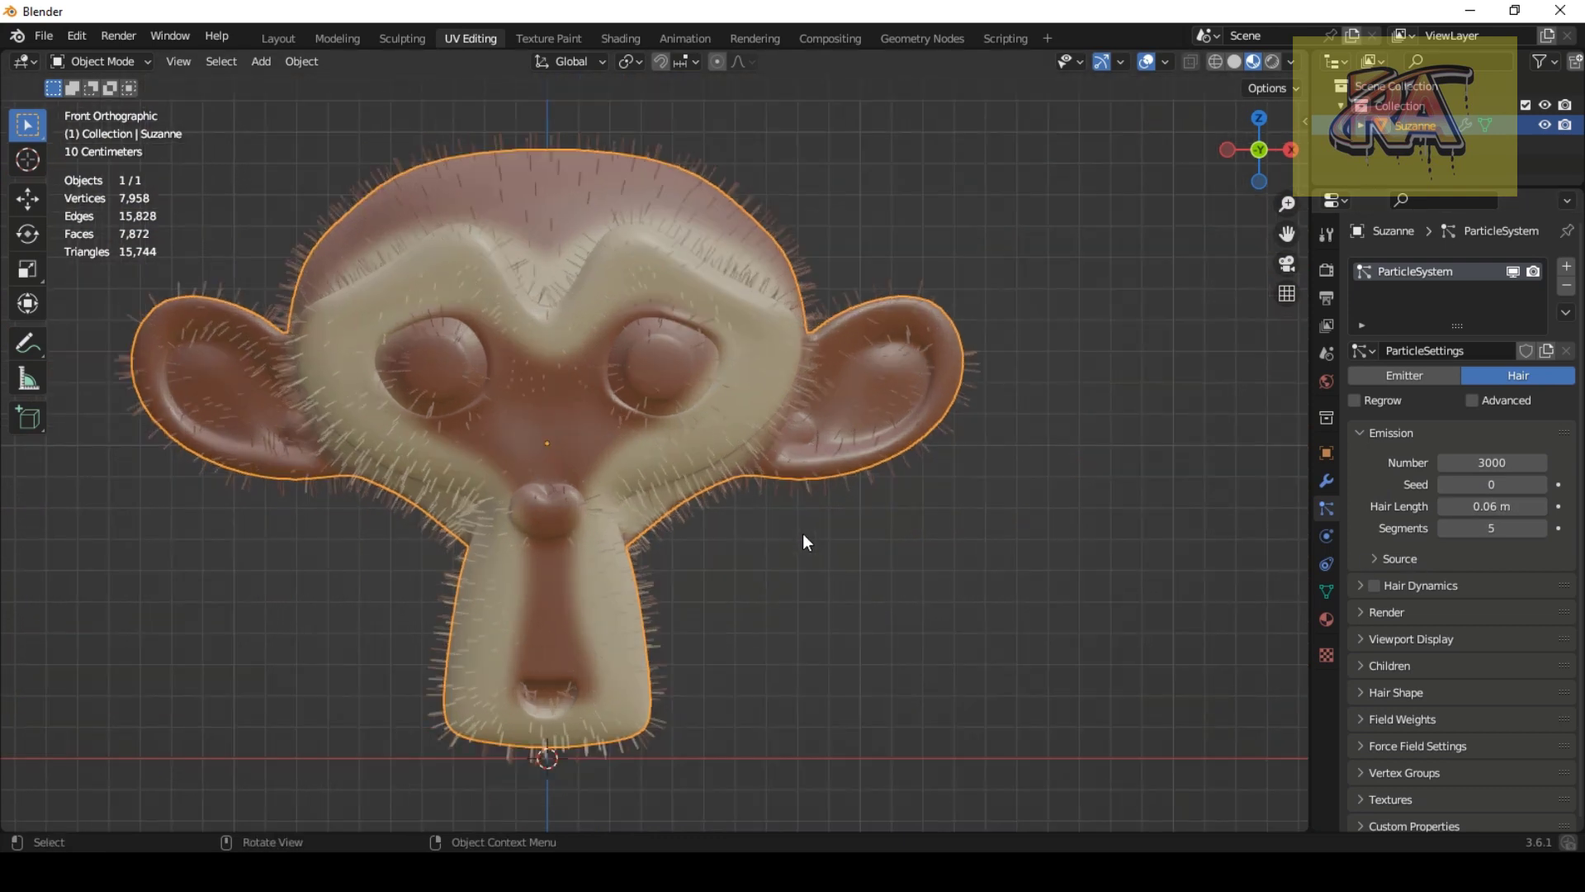
scroll(874, 563, up, 1)
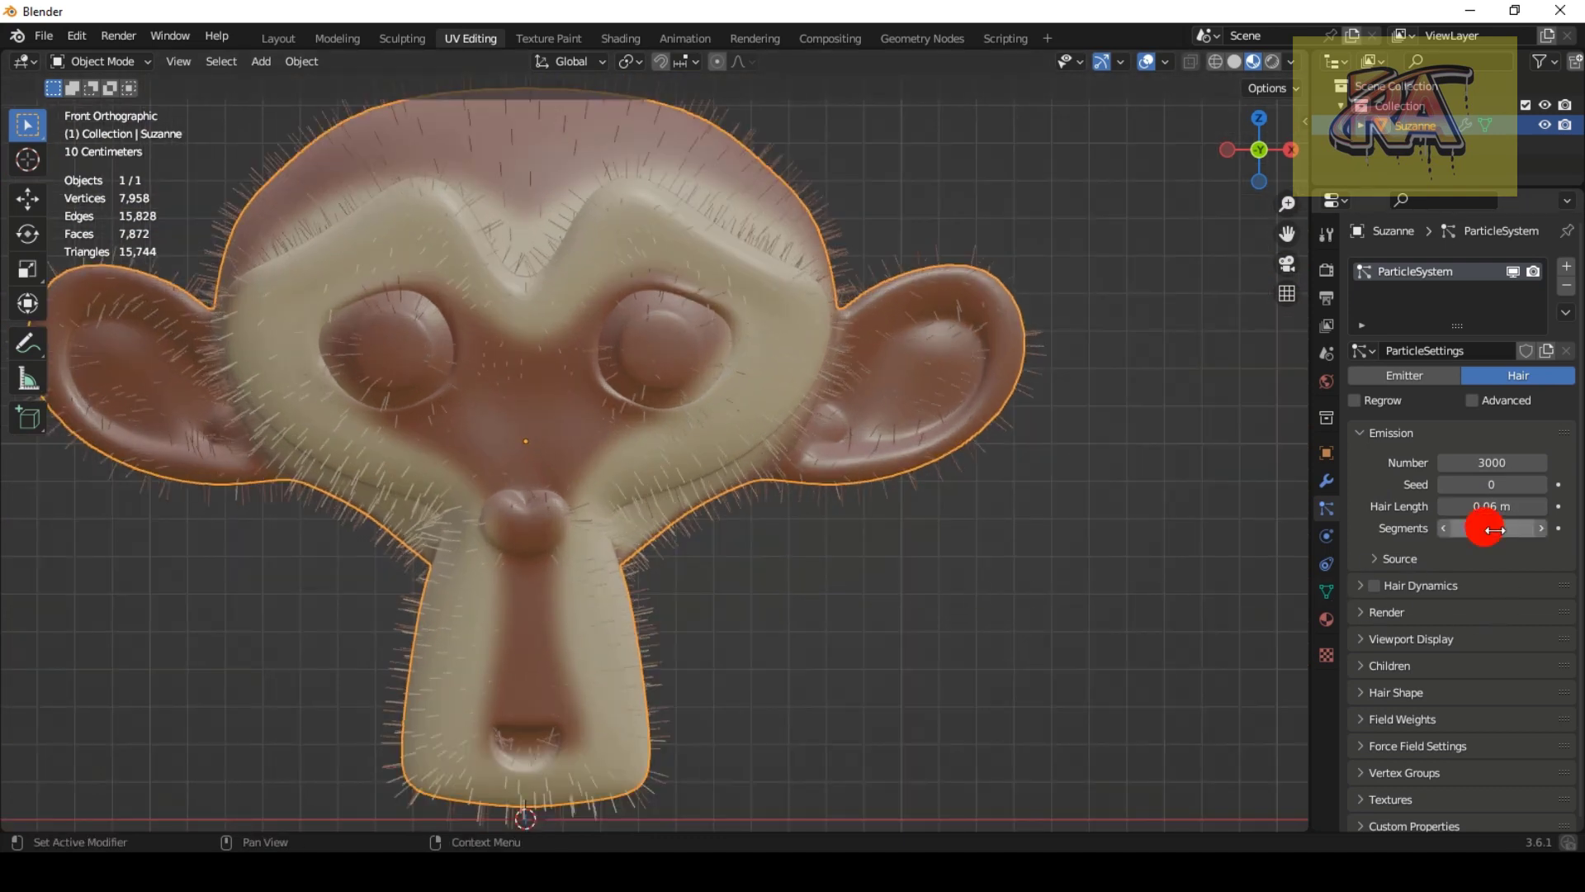
drag(1479, 528, 697, 531)
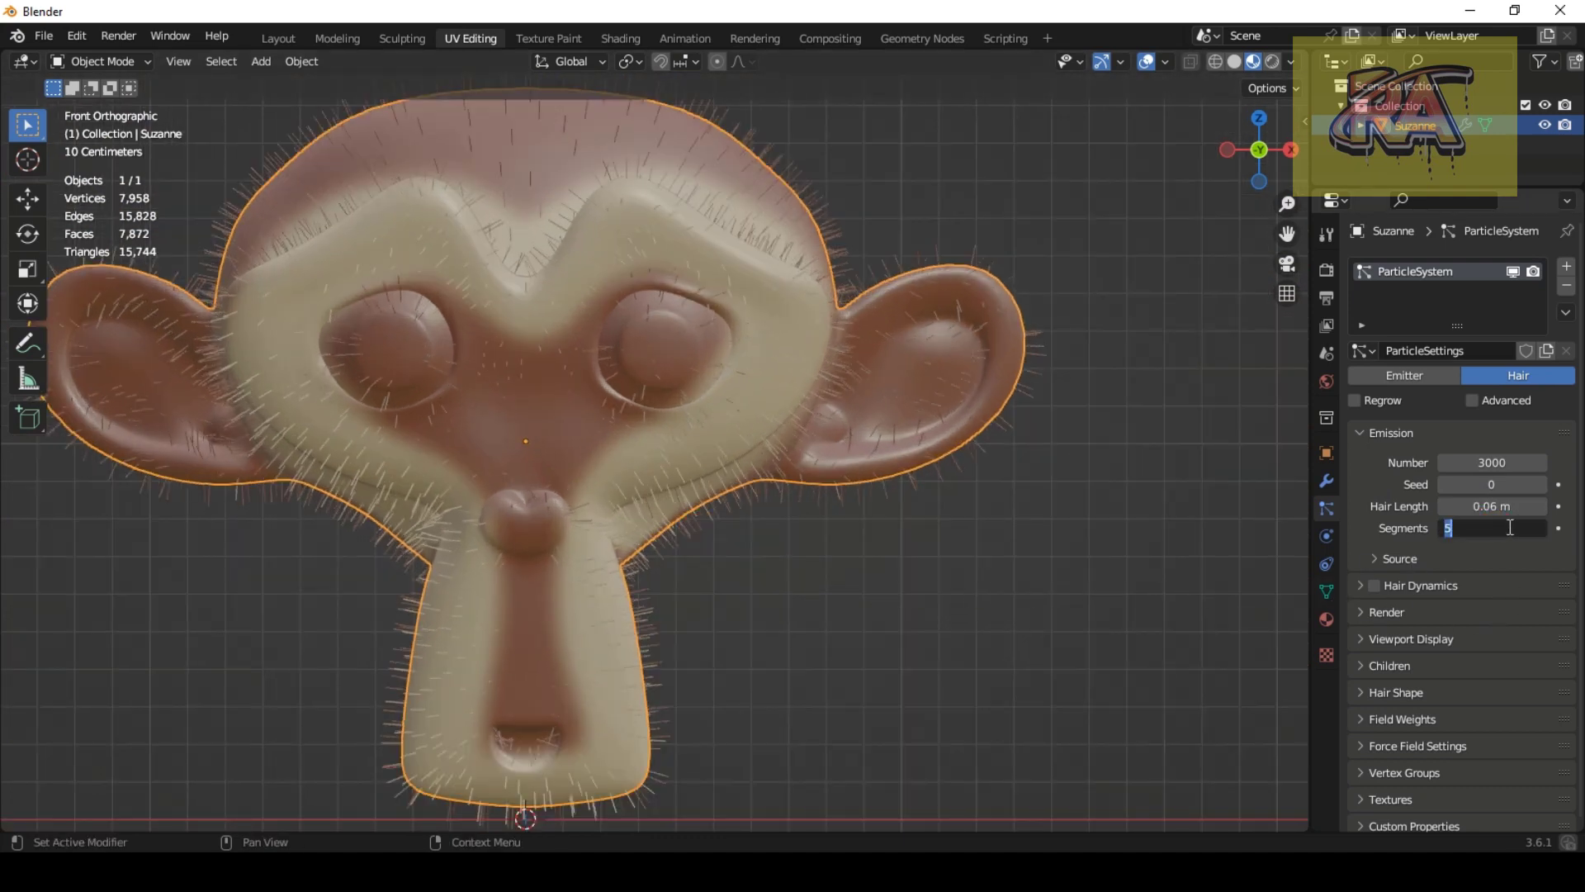
drag(1486, 506, 699, 507)
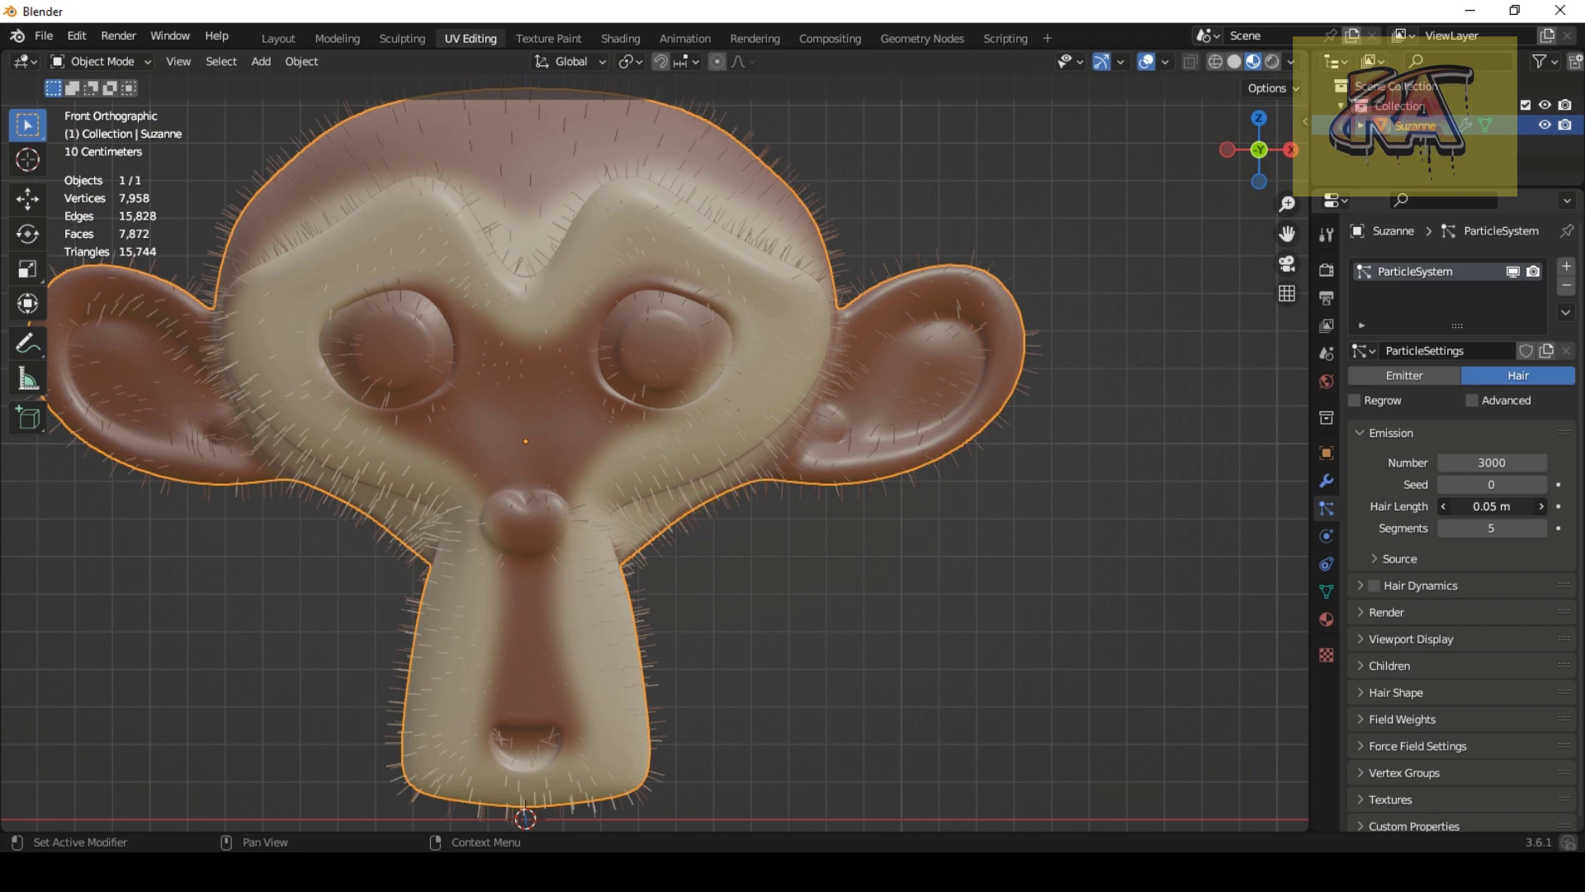
click(1371, 585)
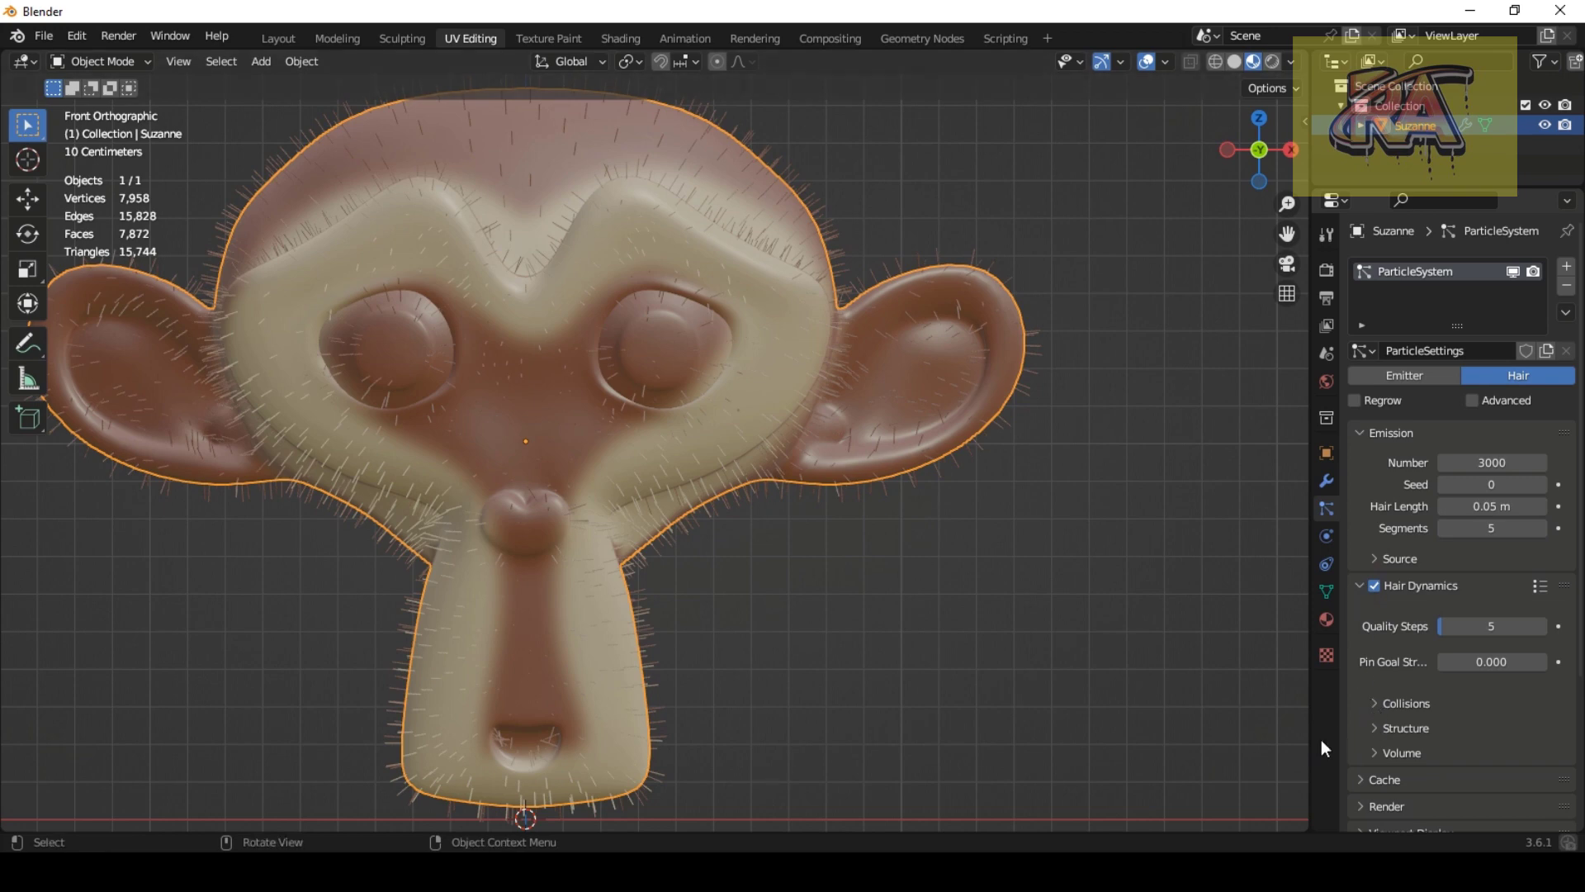
Step: Enable Interpolated children with a viewport Display Amount of 75
scroll(1395, 794, down, 2)
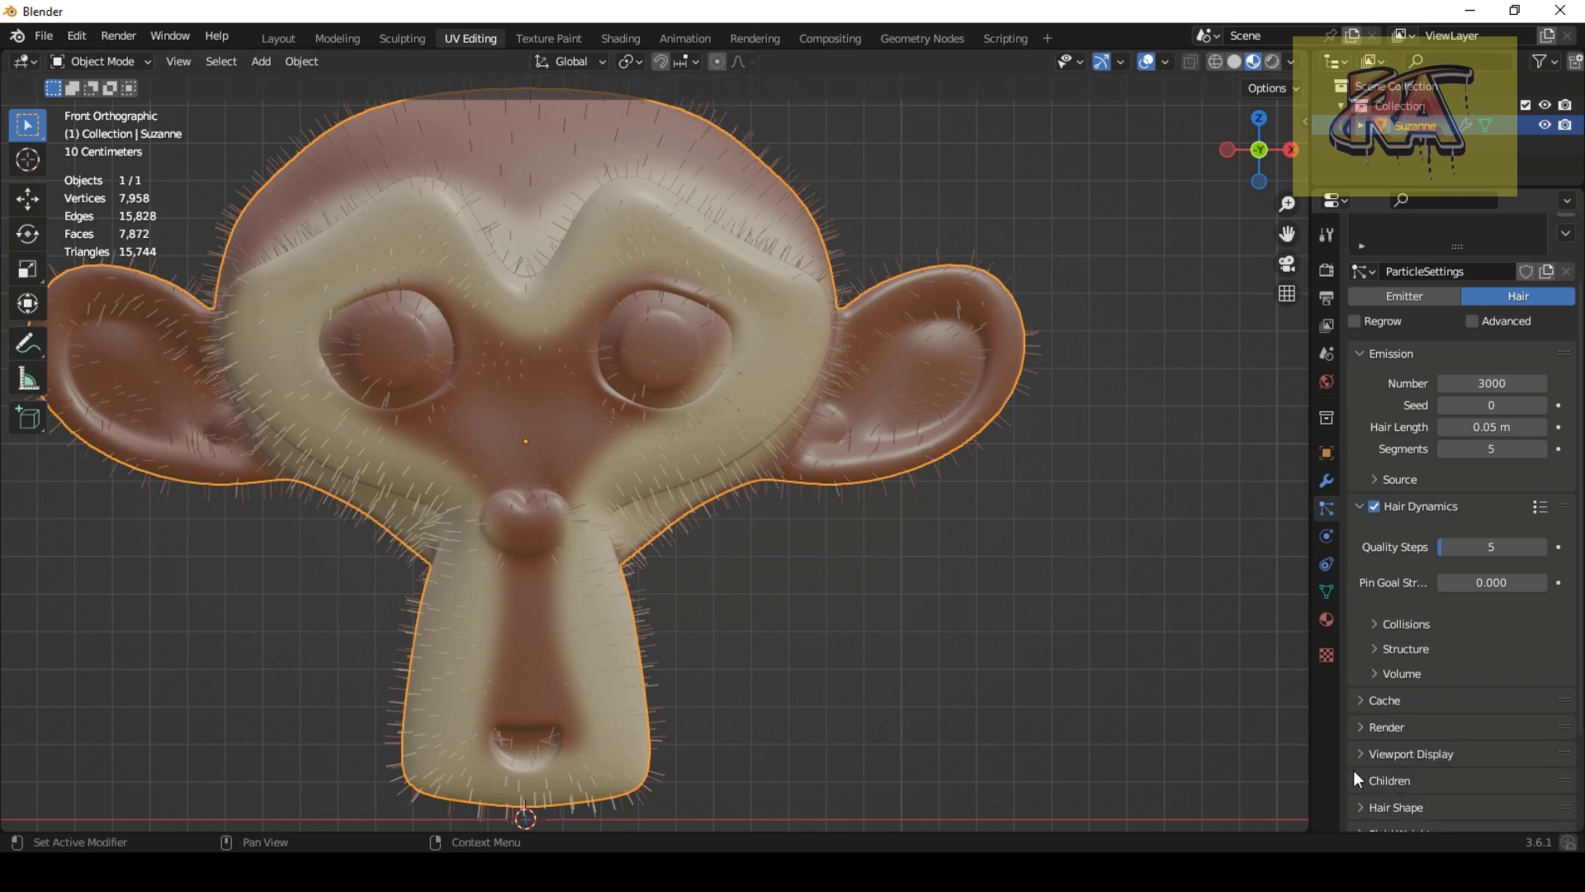
click(1389, 780)
scroll(1444, 767, down, 2)
click(1529, 735)
scroll(1491, 765, down, 1)
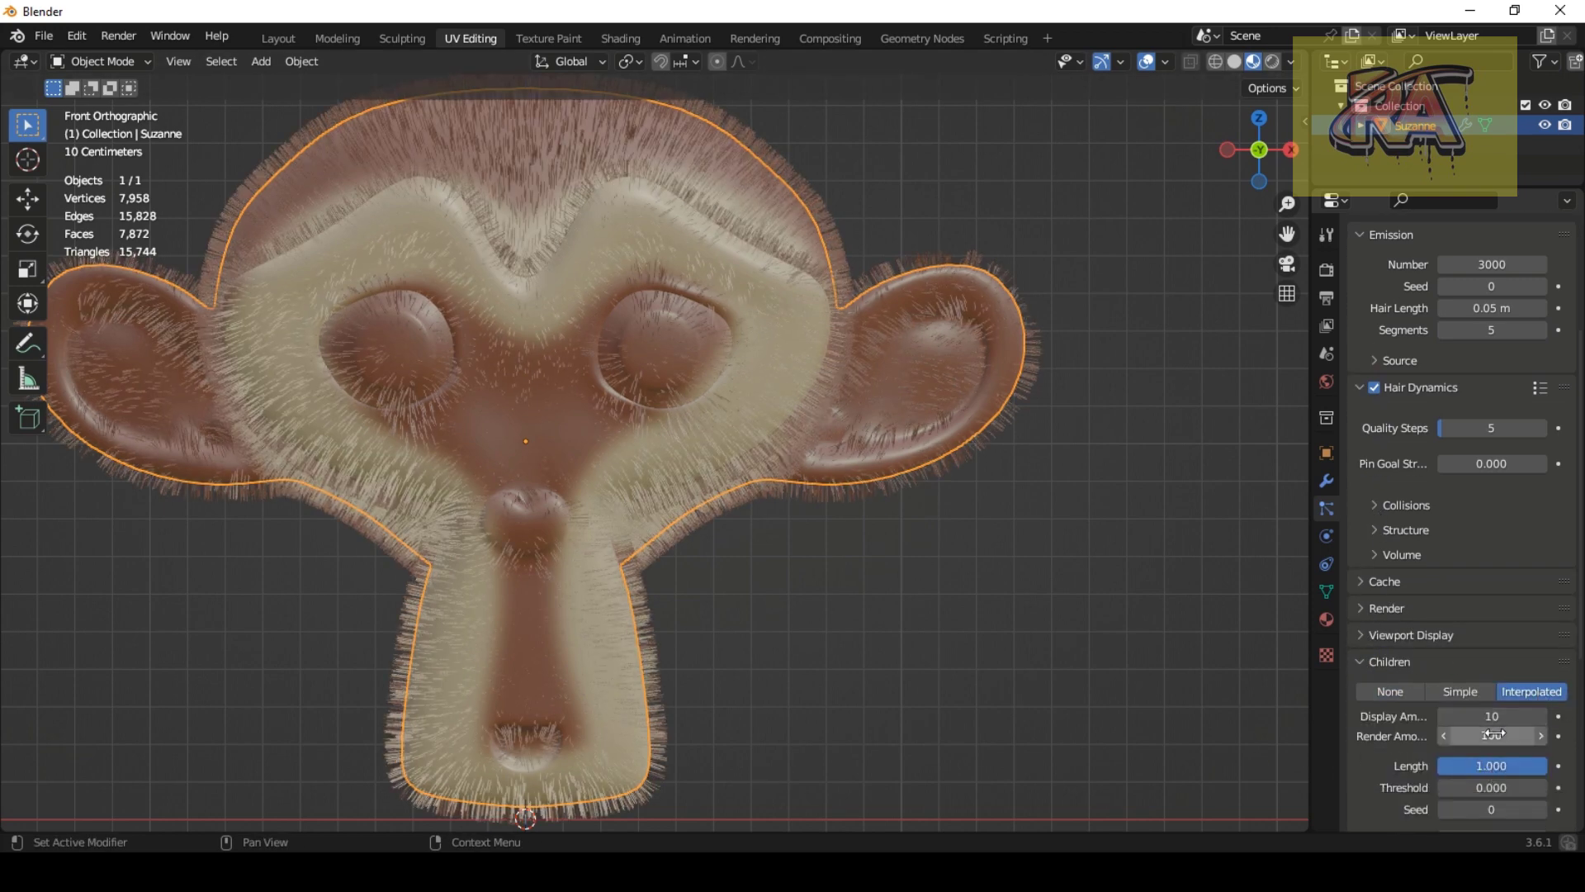
click(1491, 716)
text(75)
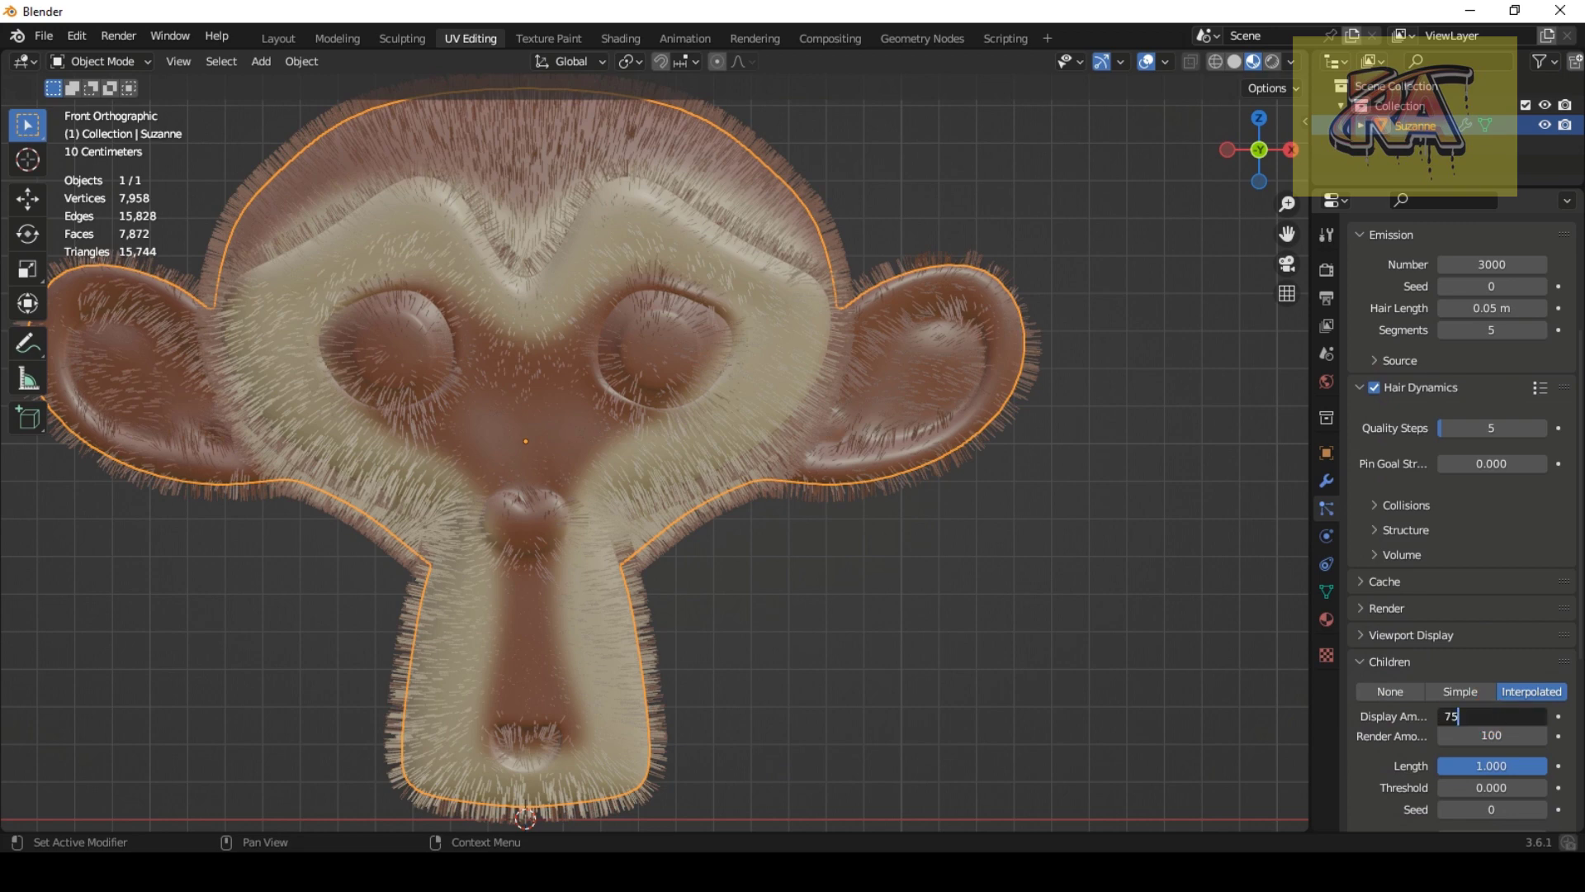
key(Return)
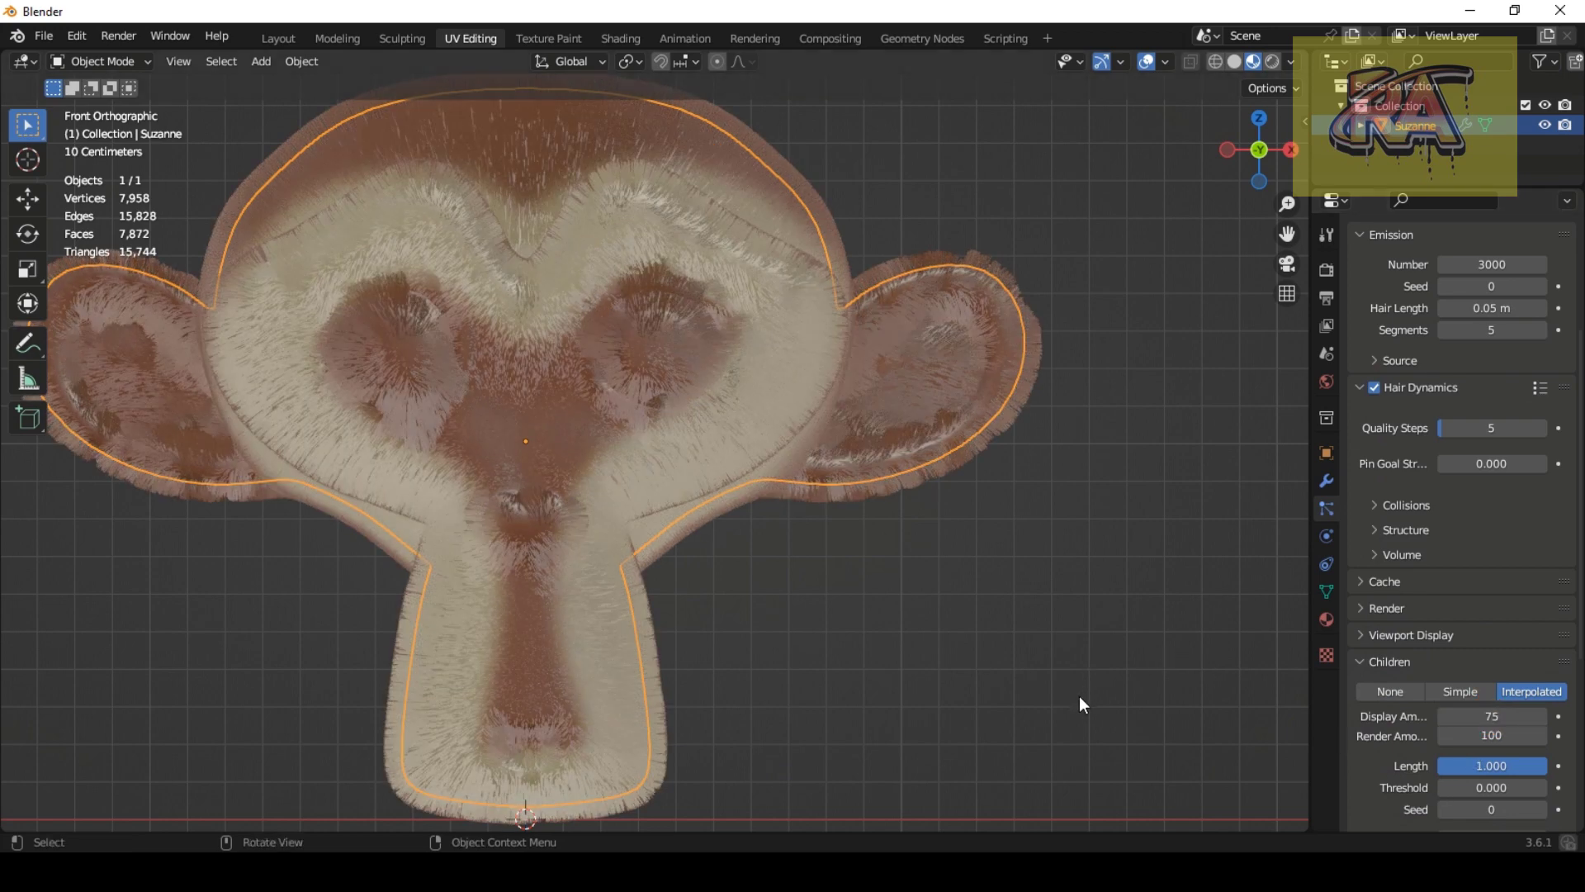
scroll(1478, 512, up, 3)
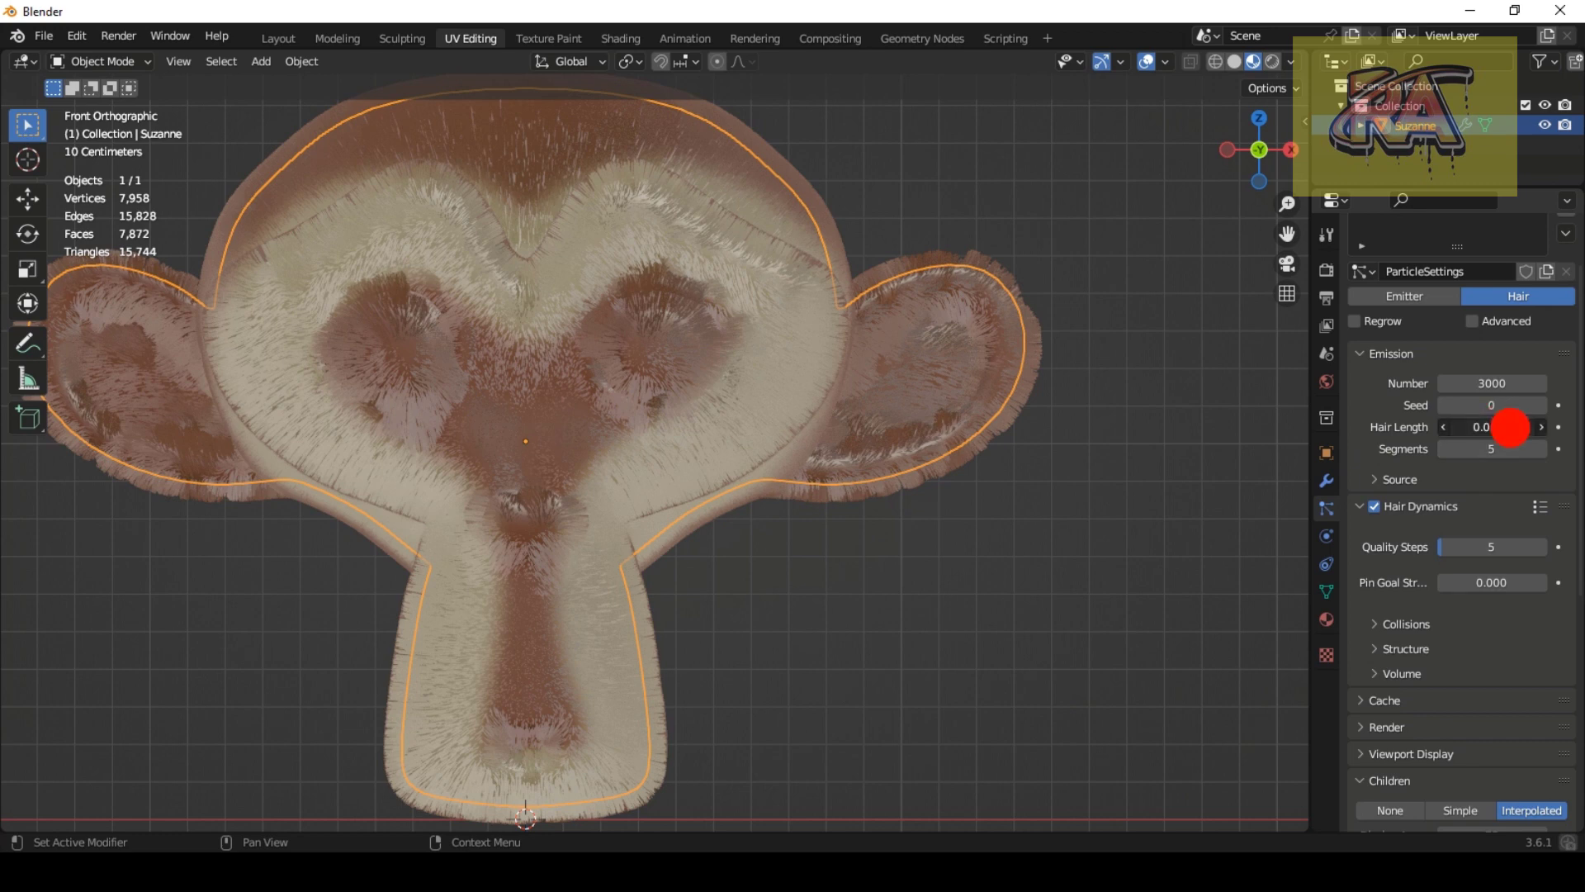
Step: Try several hair lengths, then set the exact Hair Length to 0.02 m via 0.01 m
drag(1511, 426, 704, 436)
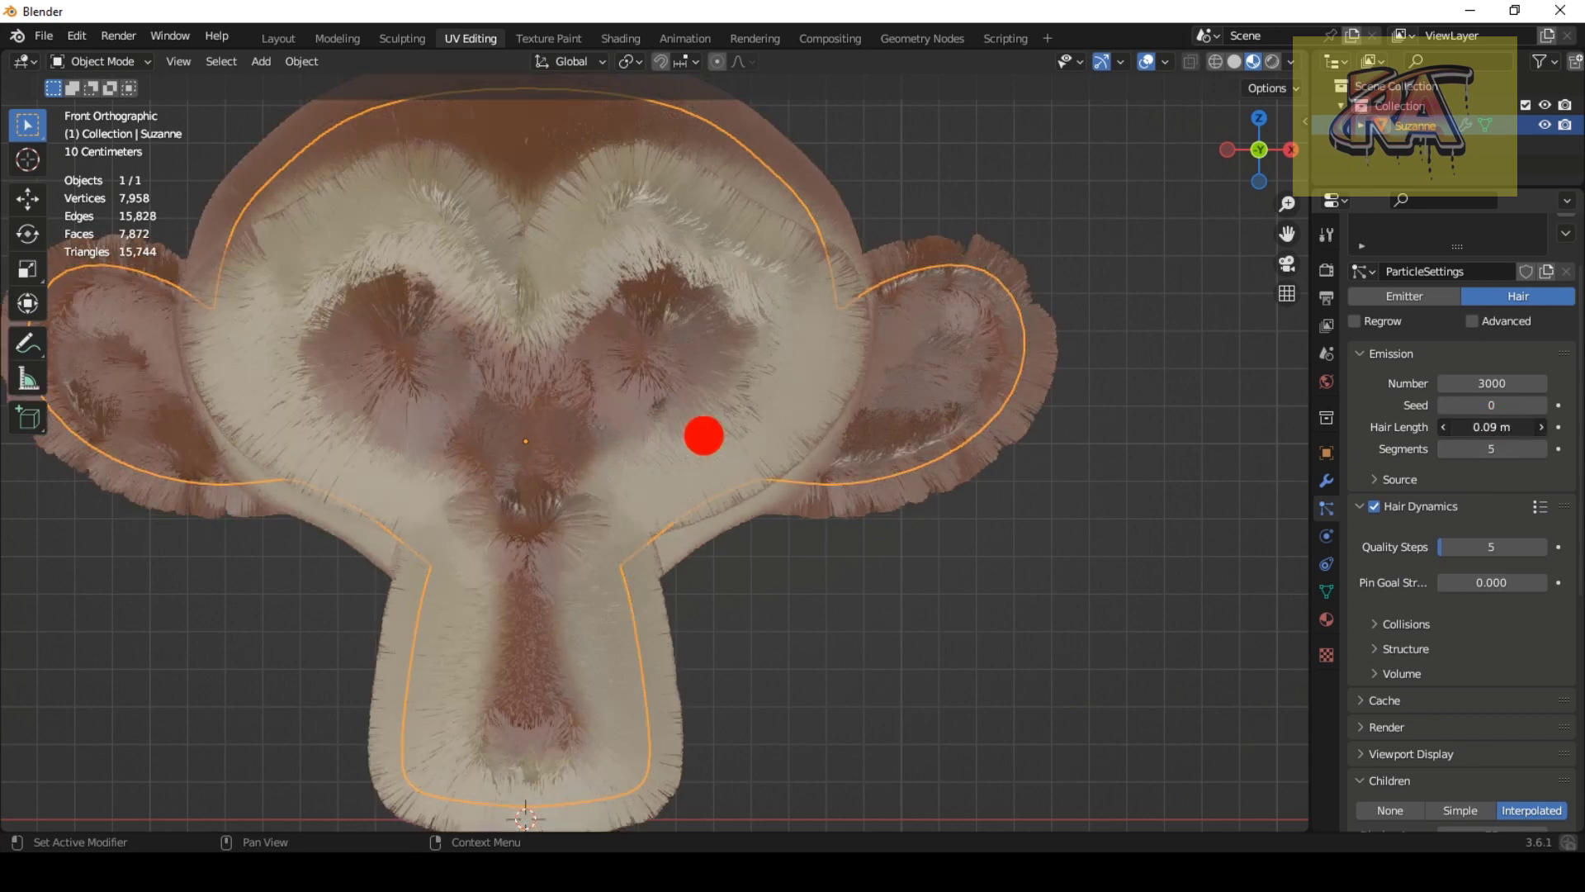
click(1490, 427)
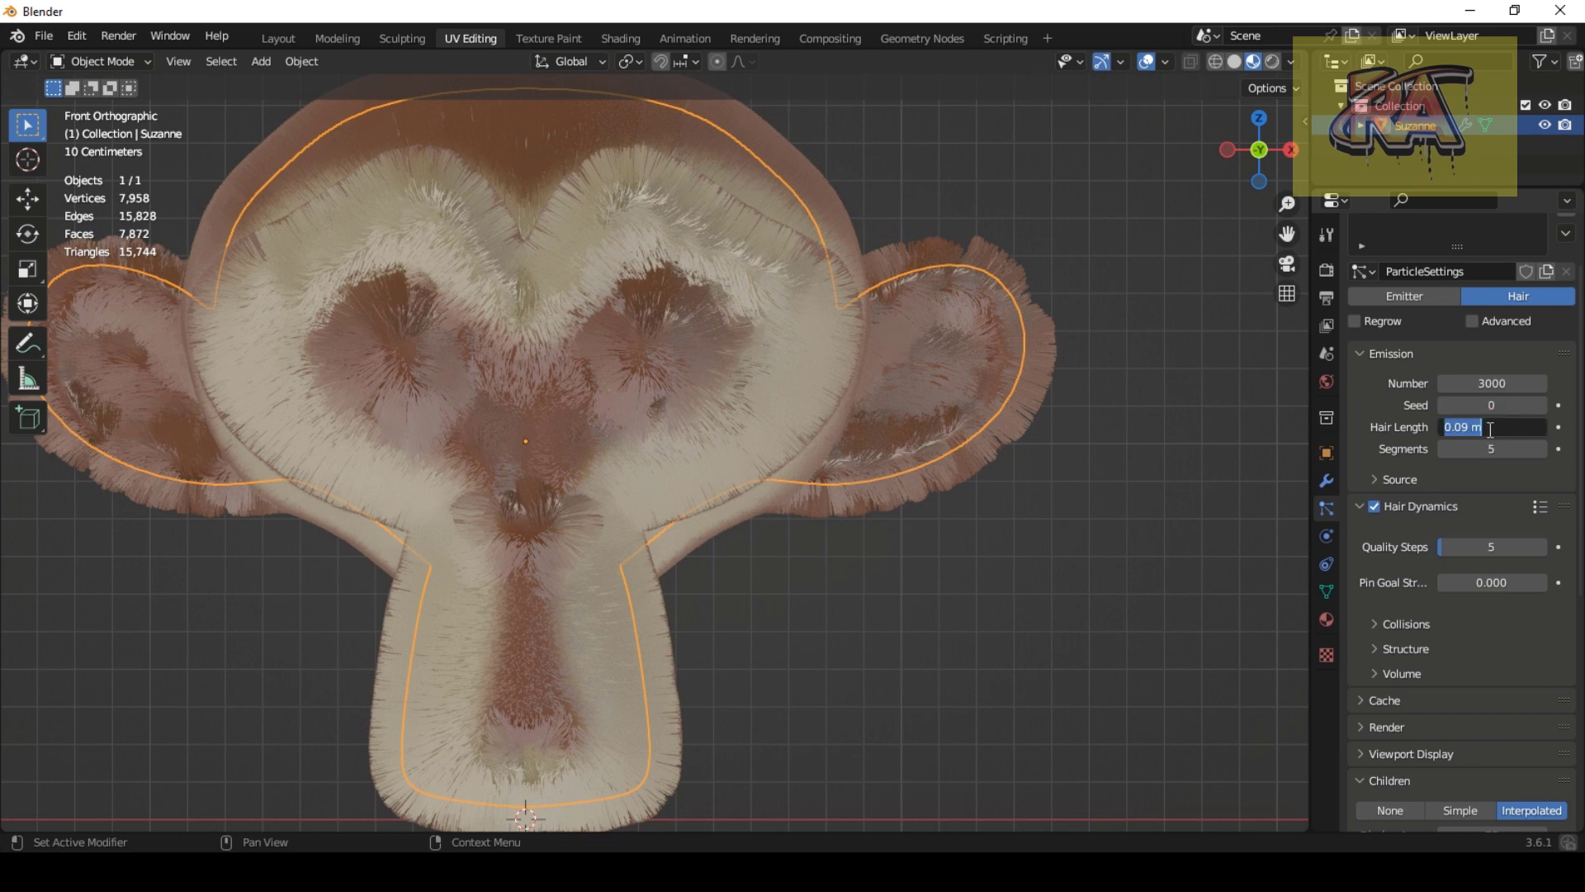
key(BackSpace)
text(1)
key(Return)
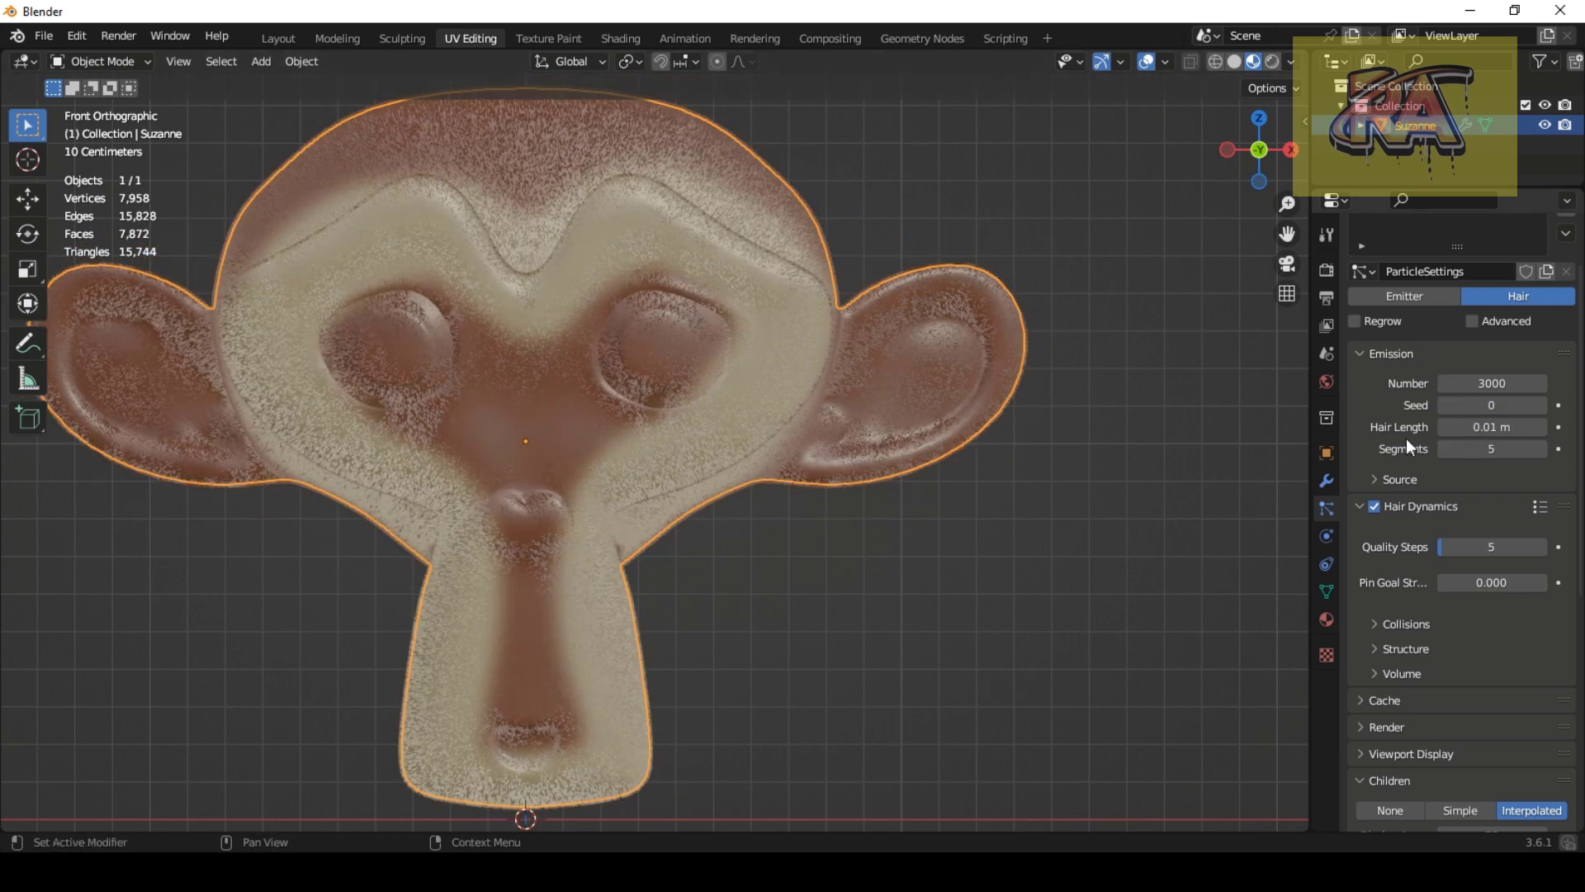
click(1486, 427)
click(1476, 431)
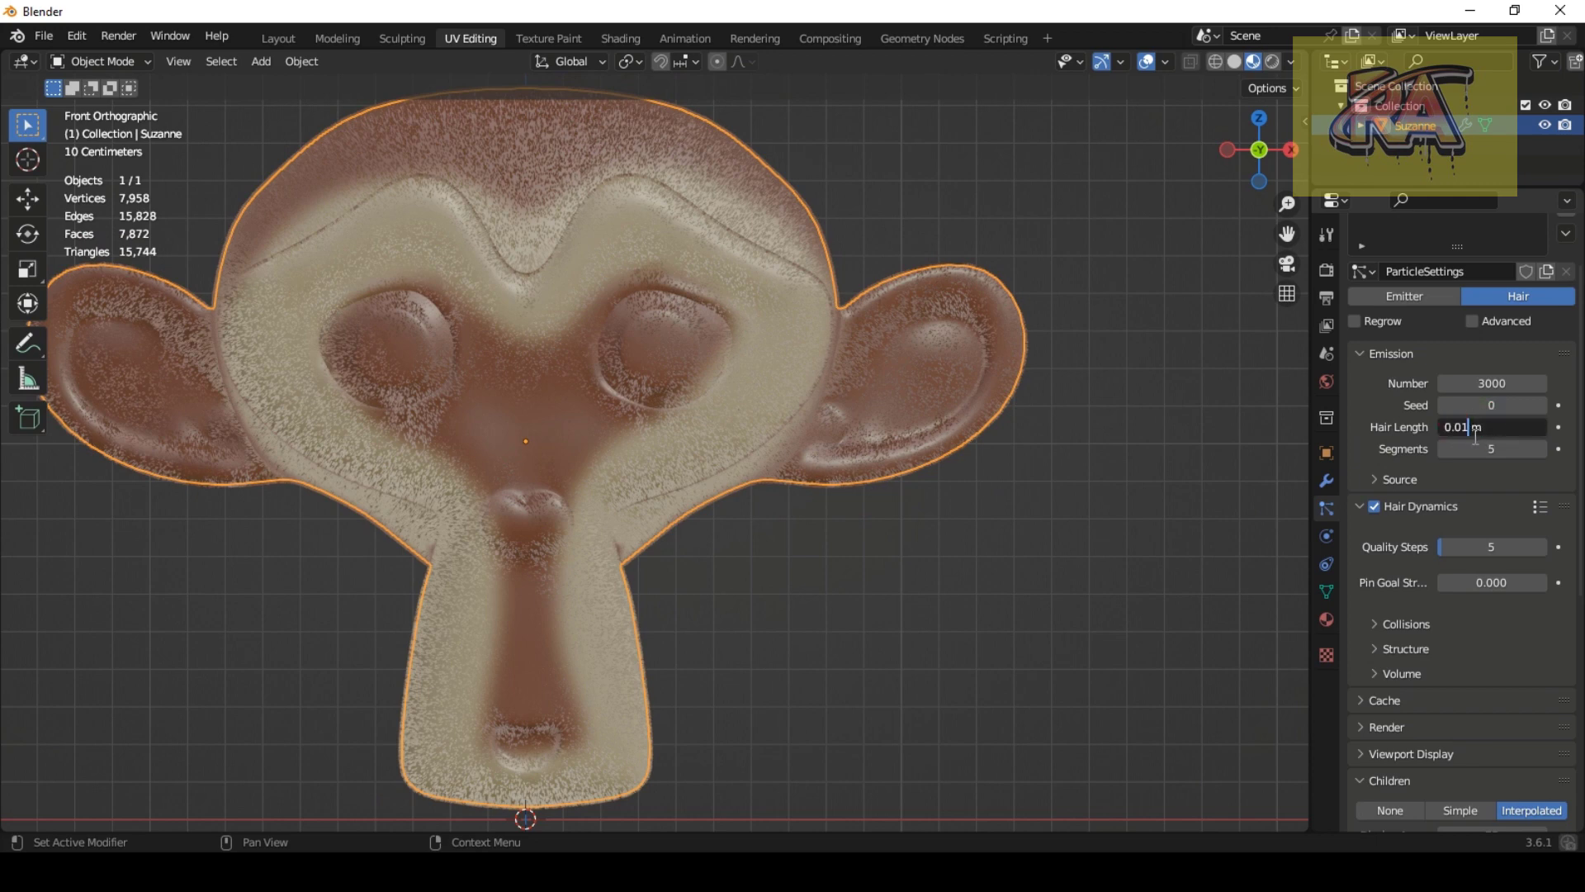
key(BackSpace)
text(2)
key(Return)
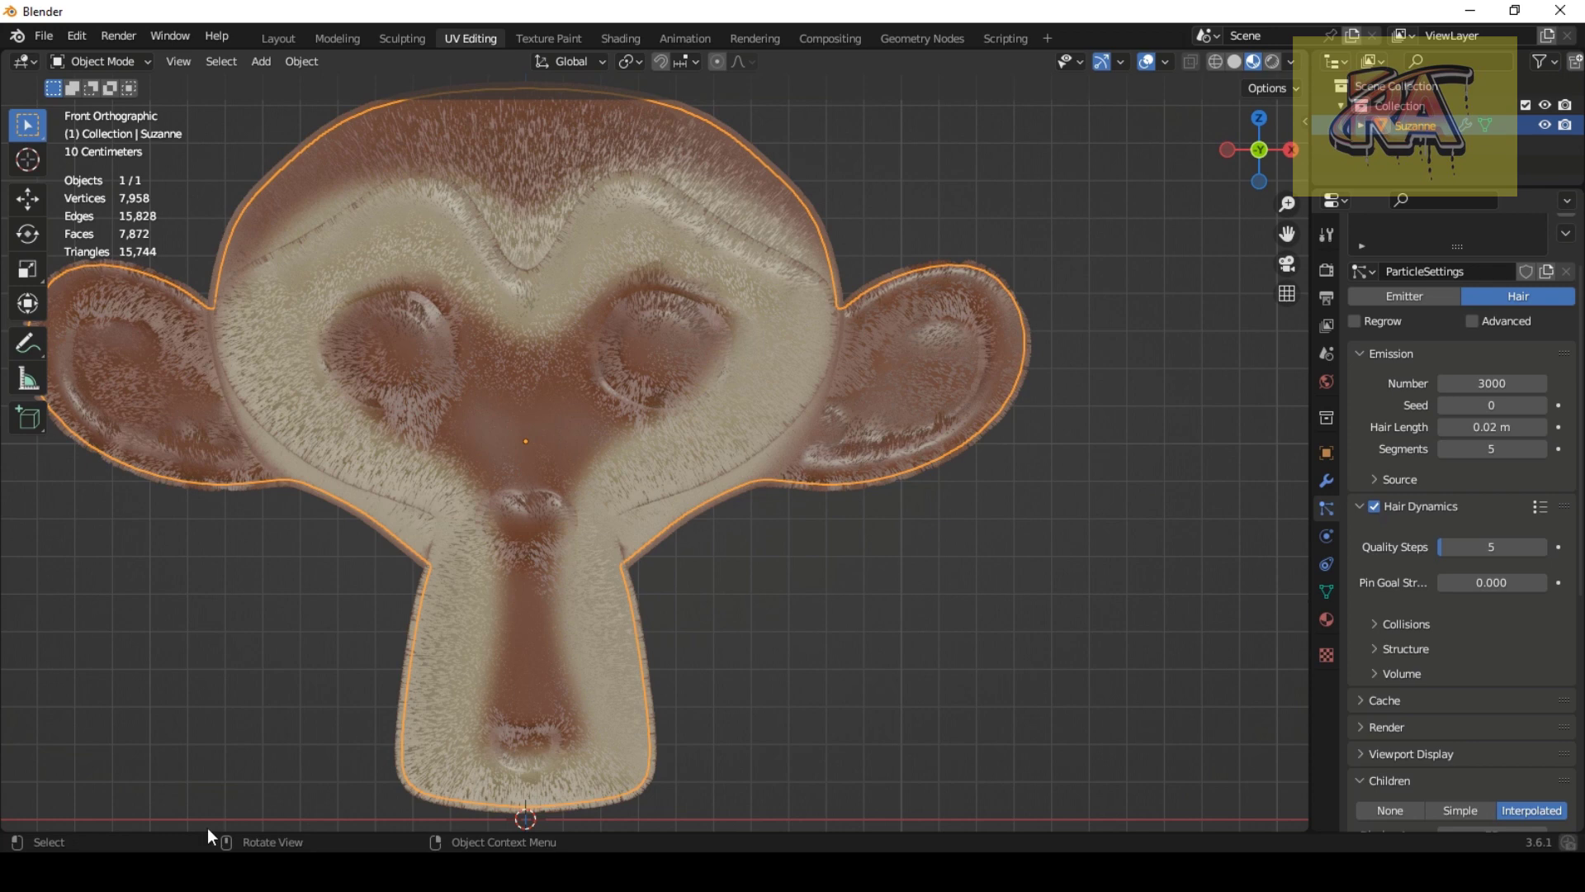
Step: Split off a new area below the viewport and make it a Timeline
drag(28, 824, 33, 554)
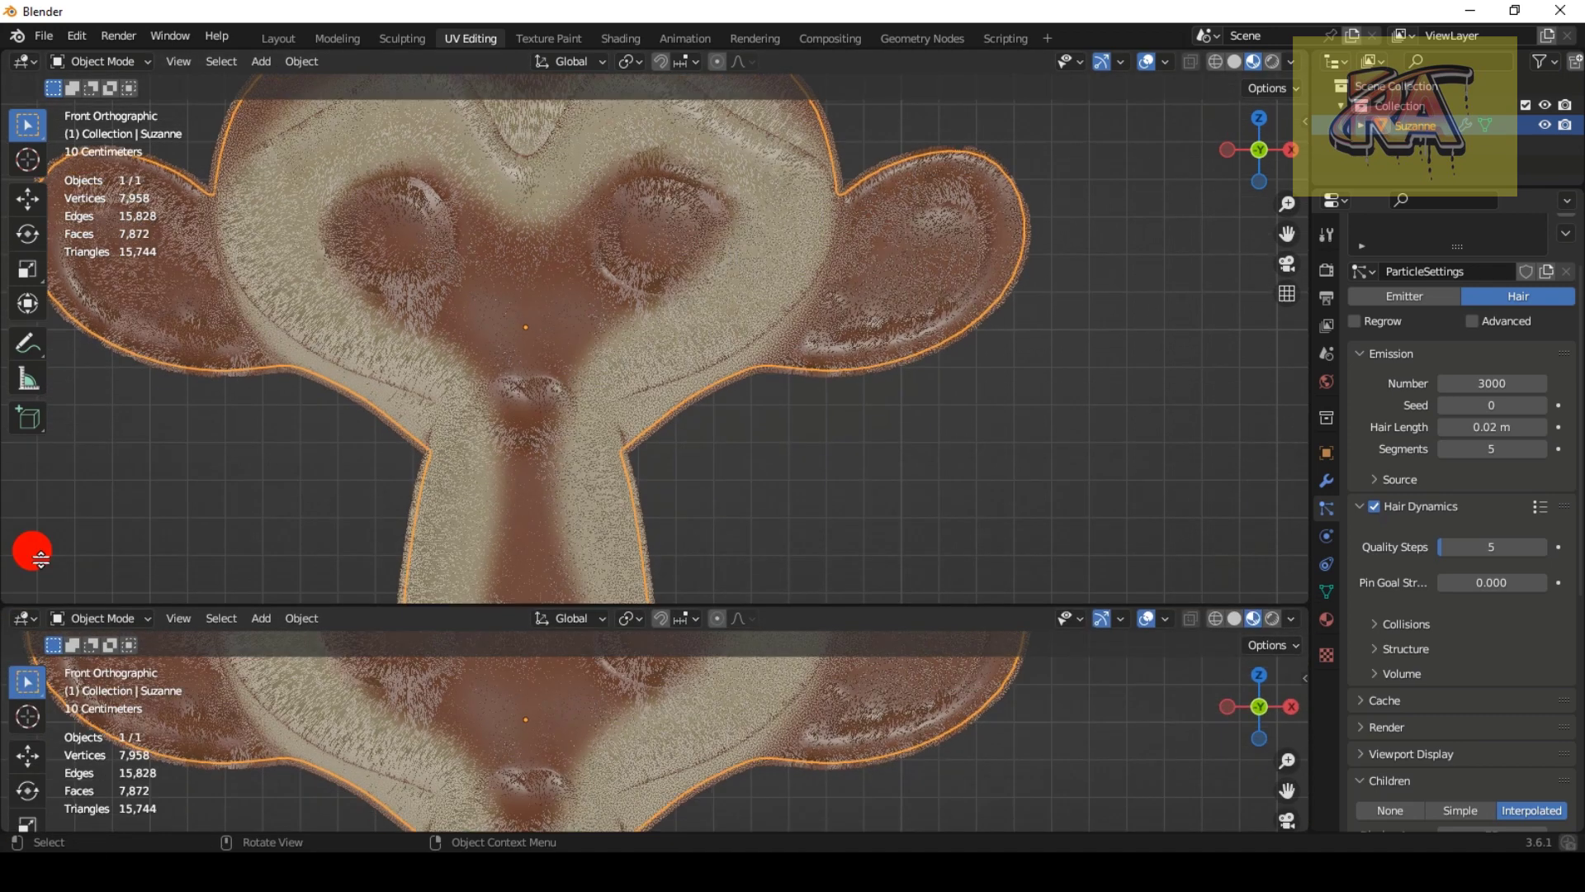
click(33, 565)
click(26, 565)
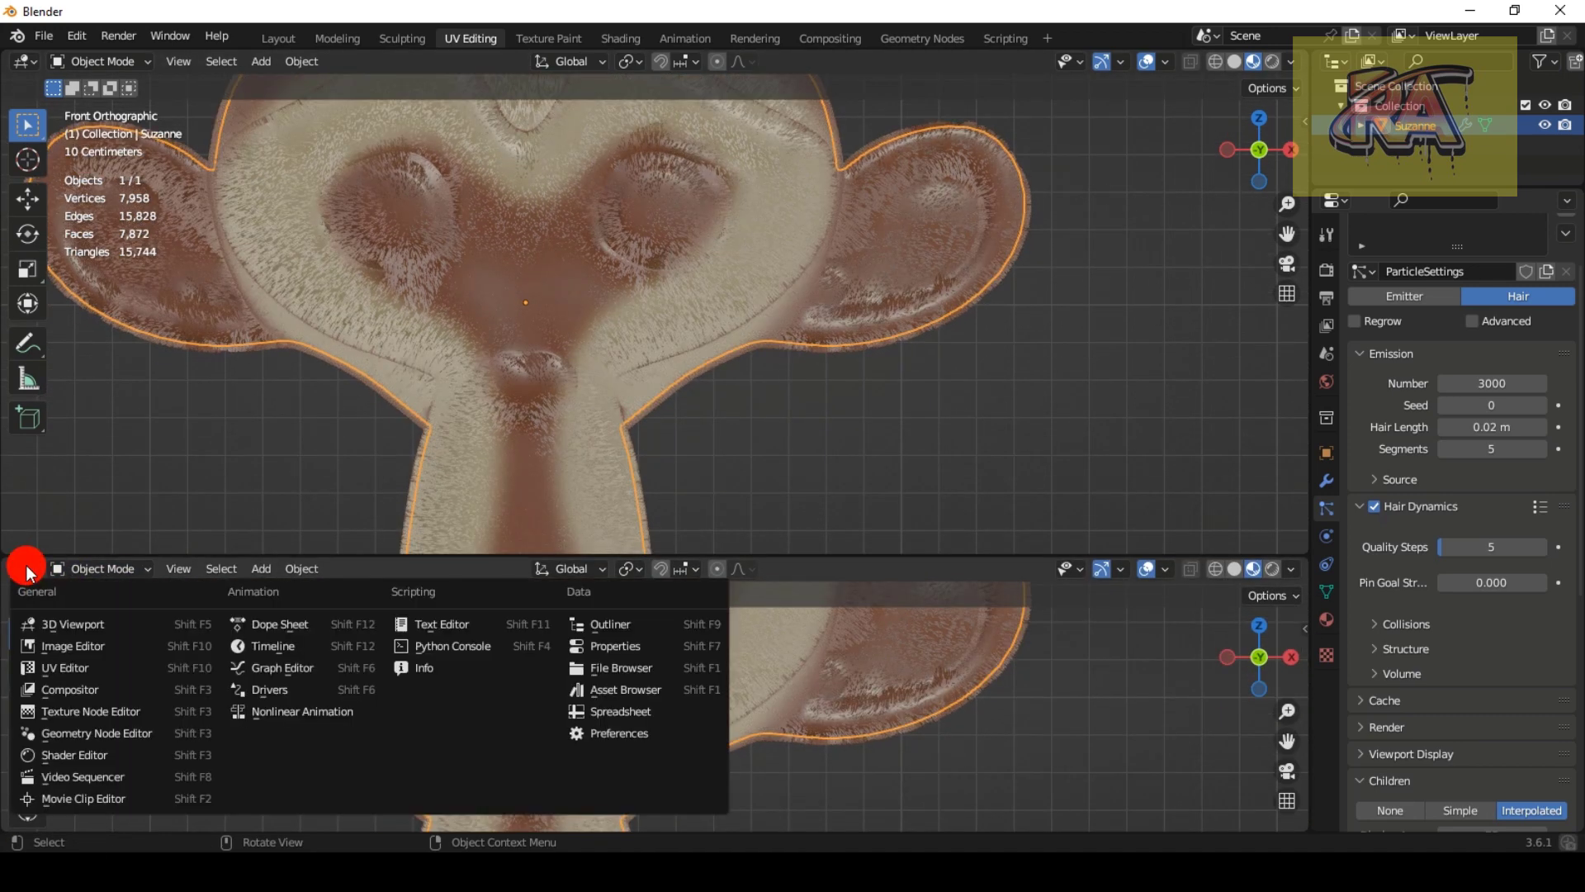
click(273, 645)
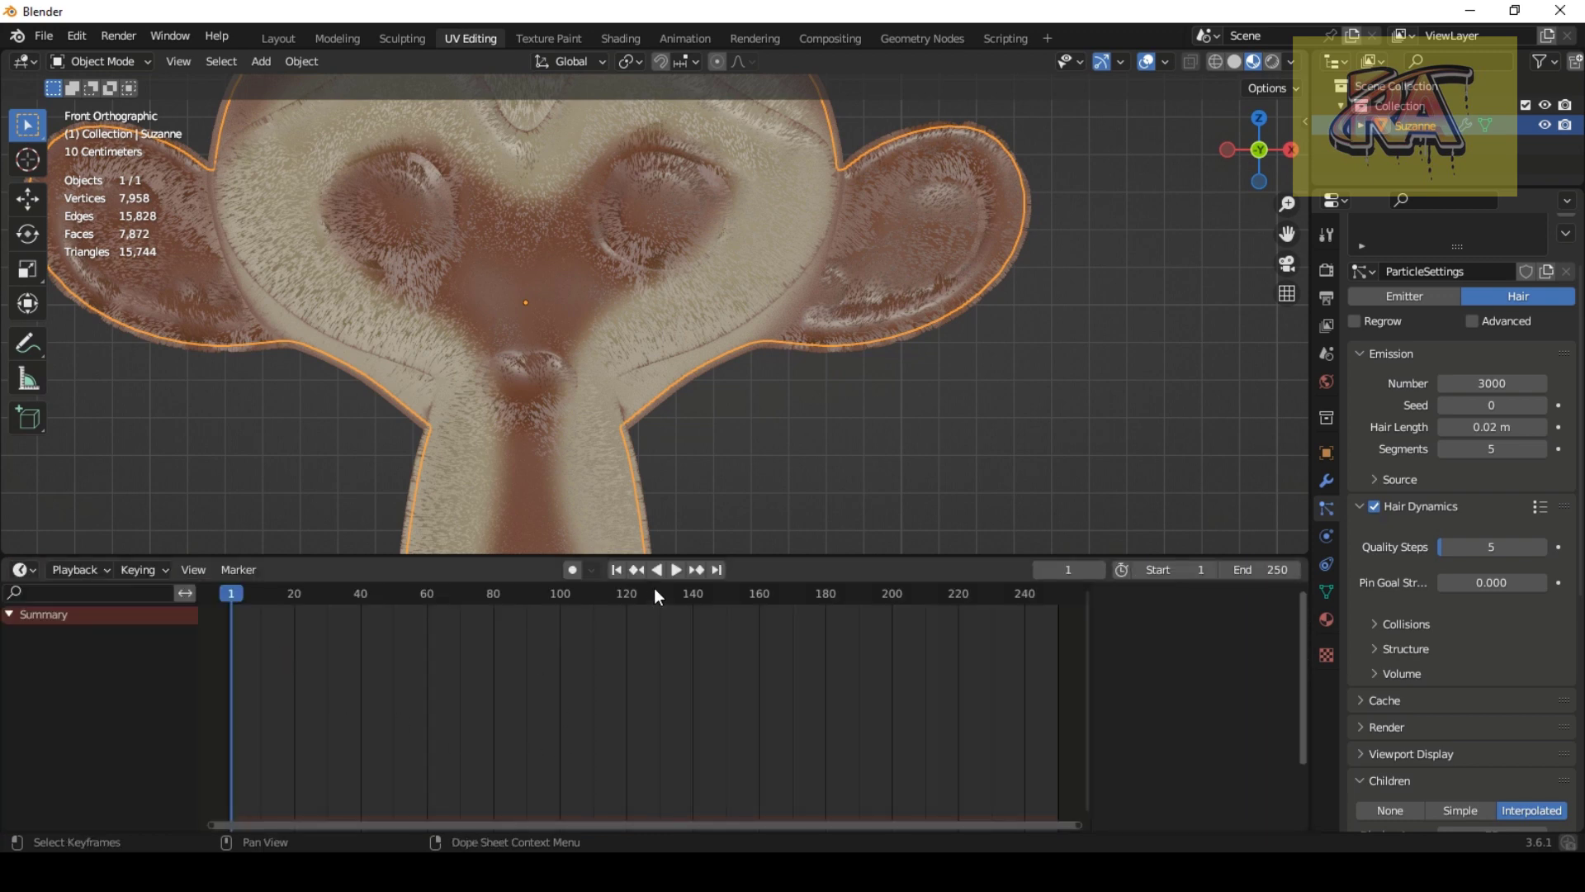
Step: Play the hair simulation to frame 13, then shrink the timeline
click(677, 570)
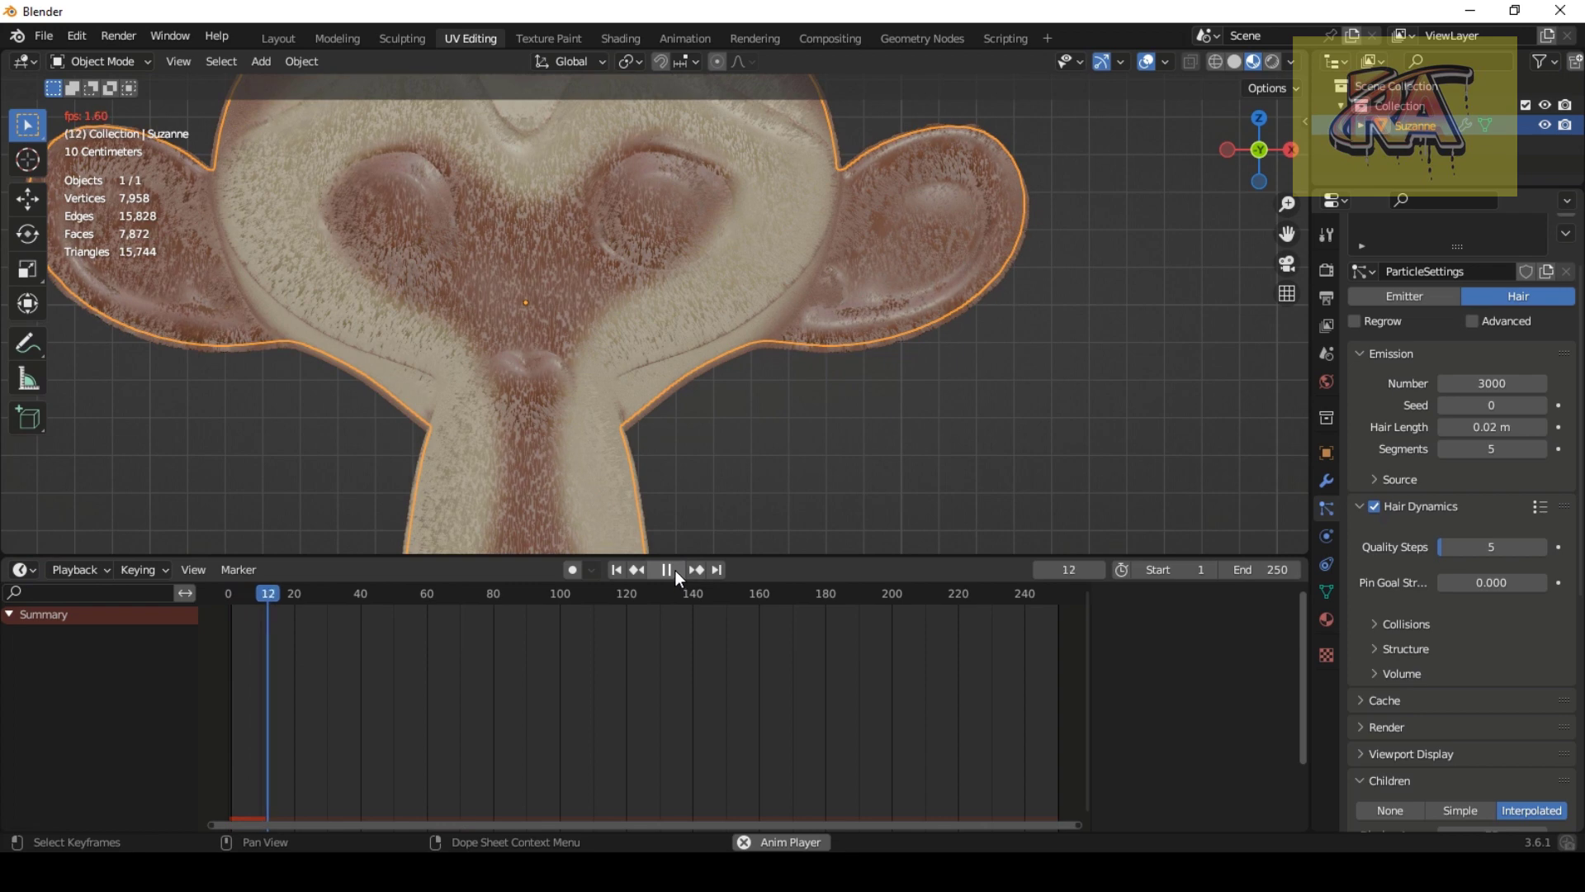
click(675, 570)
drag(828, 555, 806, 706)
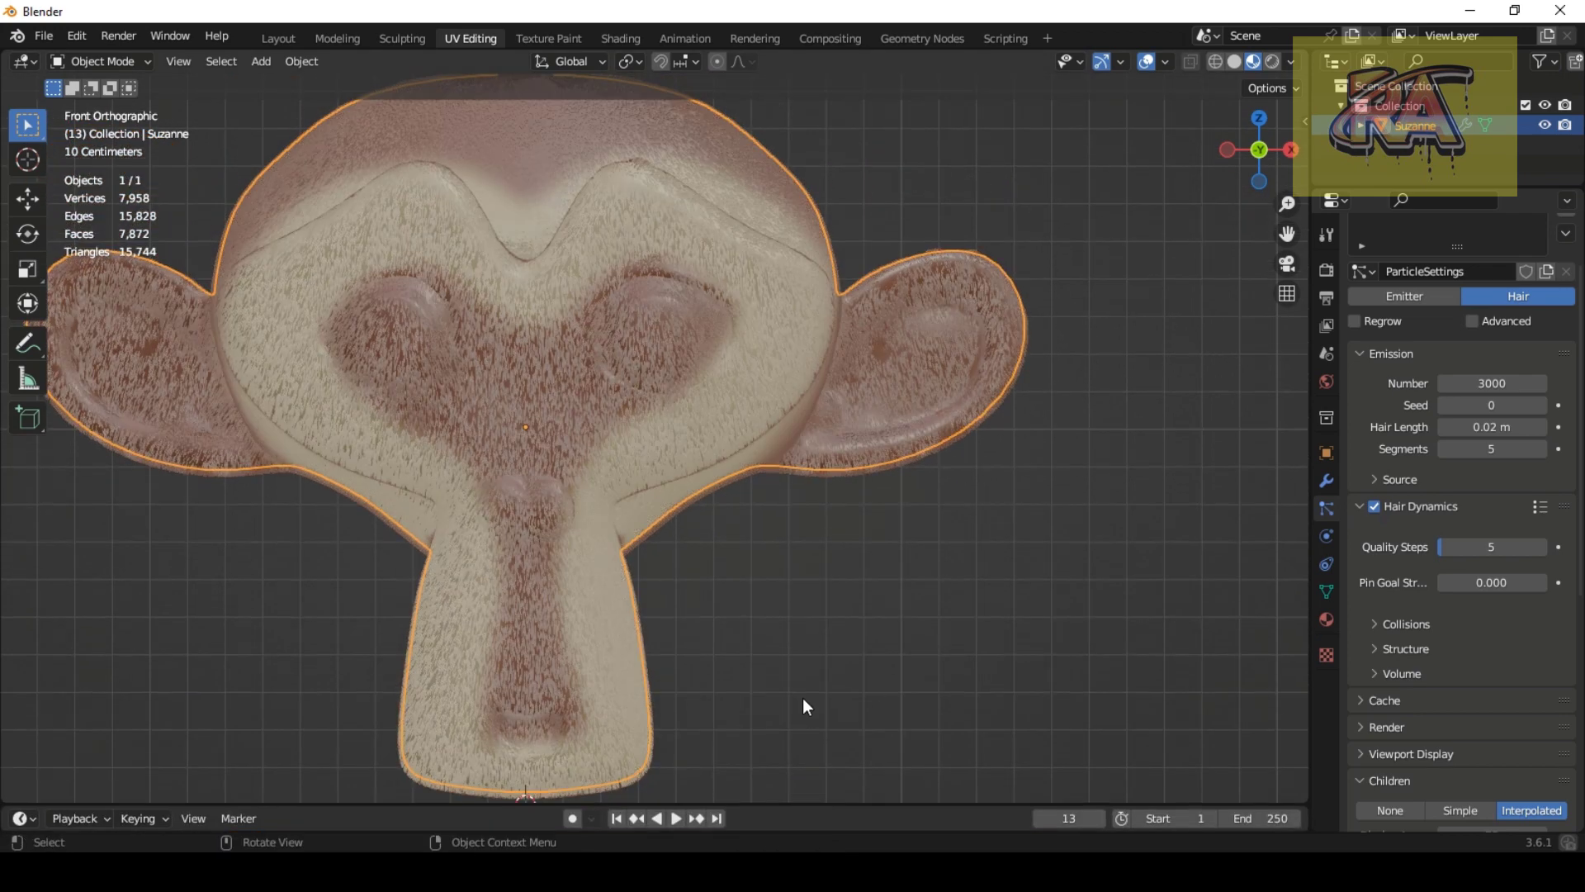
Step: Switch the render engine to Cycles with GPU Compute and render denoising off
scroll(803, 627, down, 2)
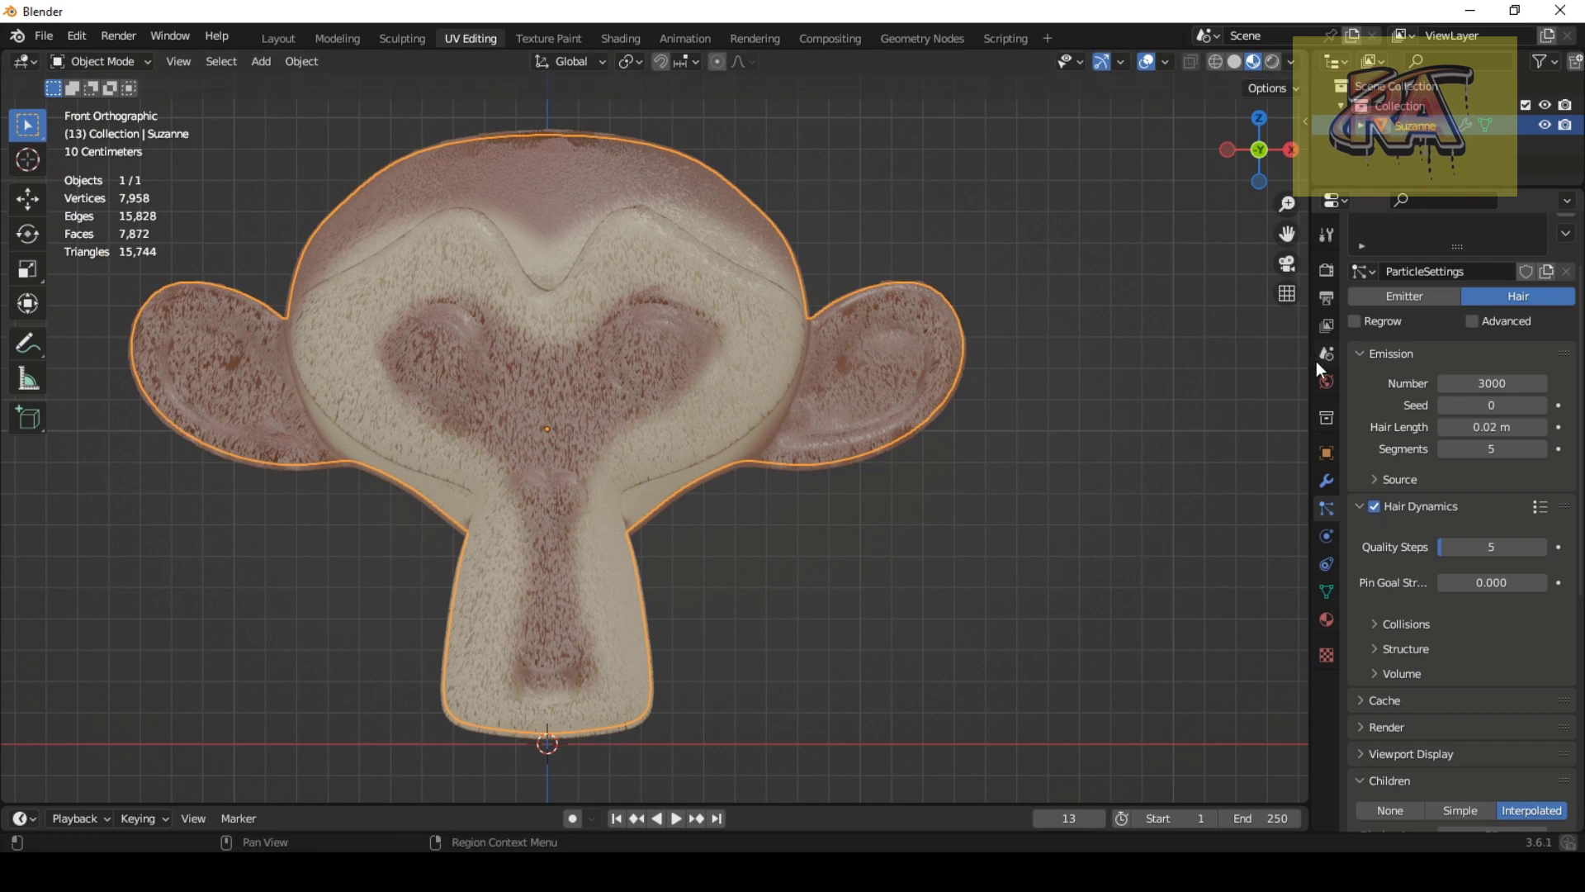
click(1326, 270)
click(1486, 266)
click(1483, 328)
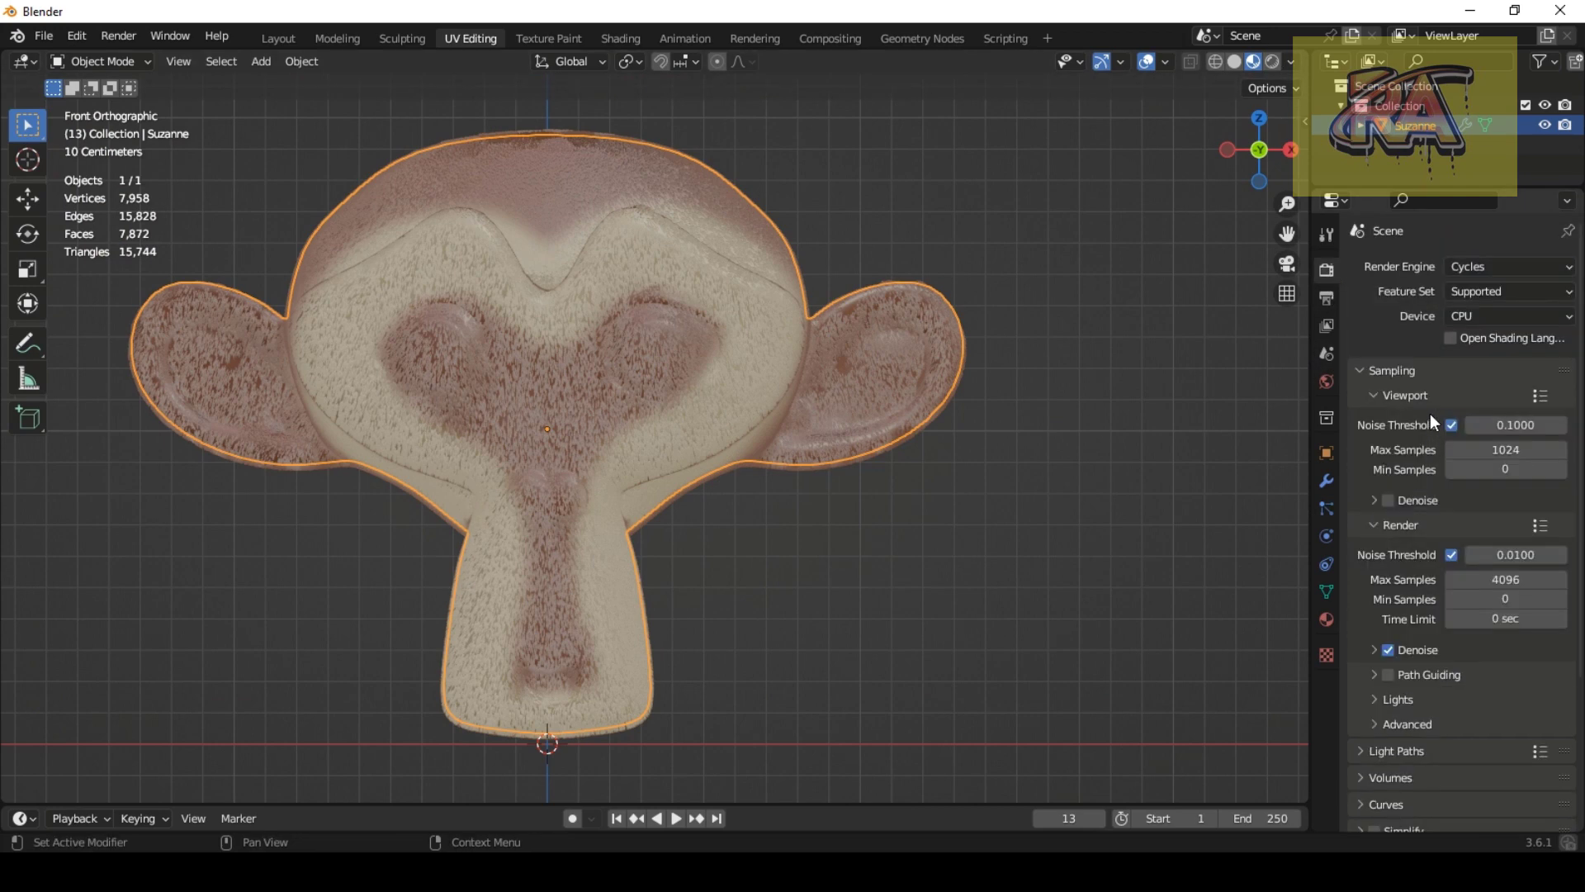
click(1476, 367)
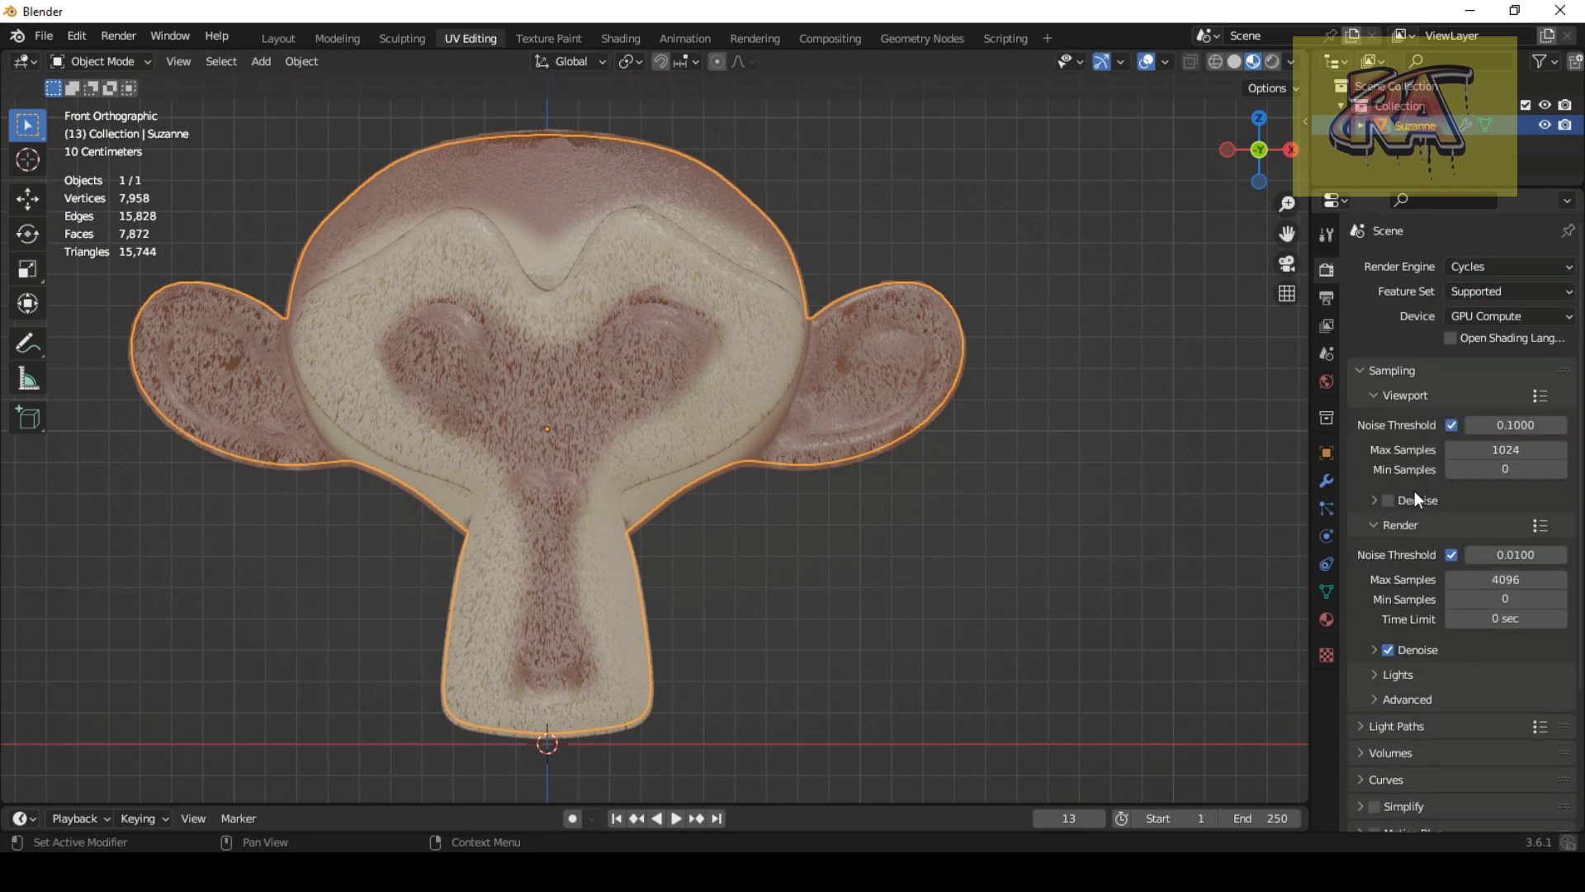
click(1388, 649)
Step: Set the Color Management view transform to Standard
scroll(1395, 743, down, 4)
click(1387, 818)
scroll(1403, 743, down, 6)
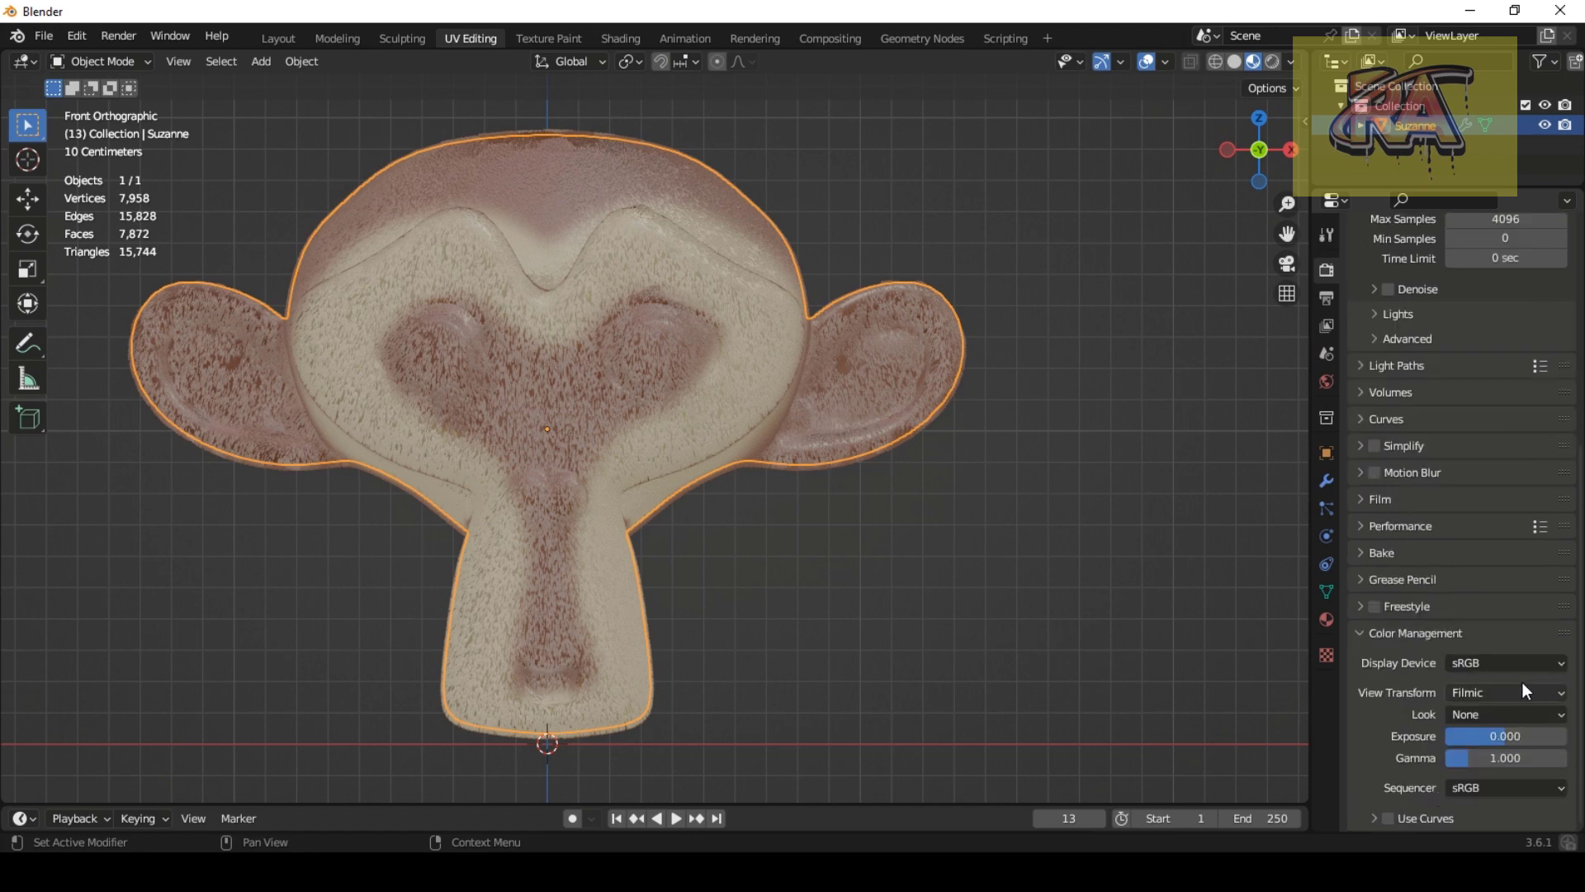
click(1523, 682)
click(1501, 706)
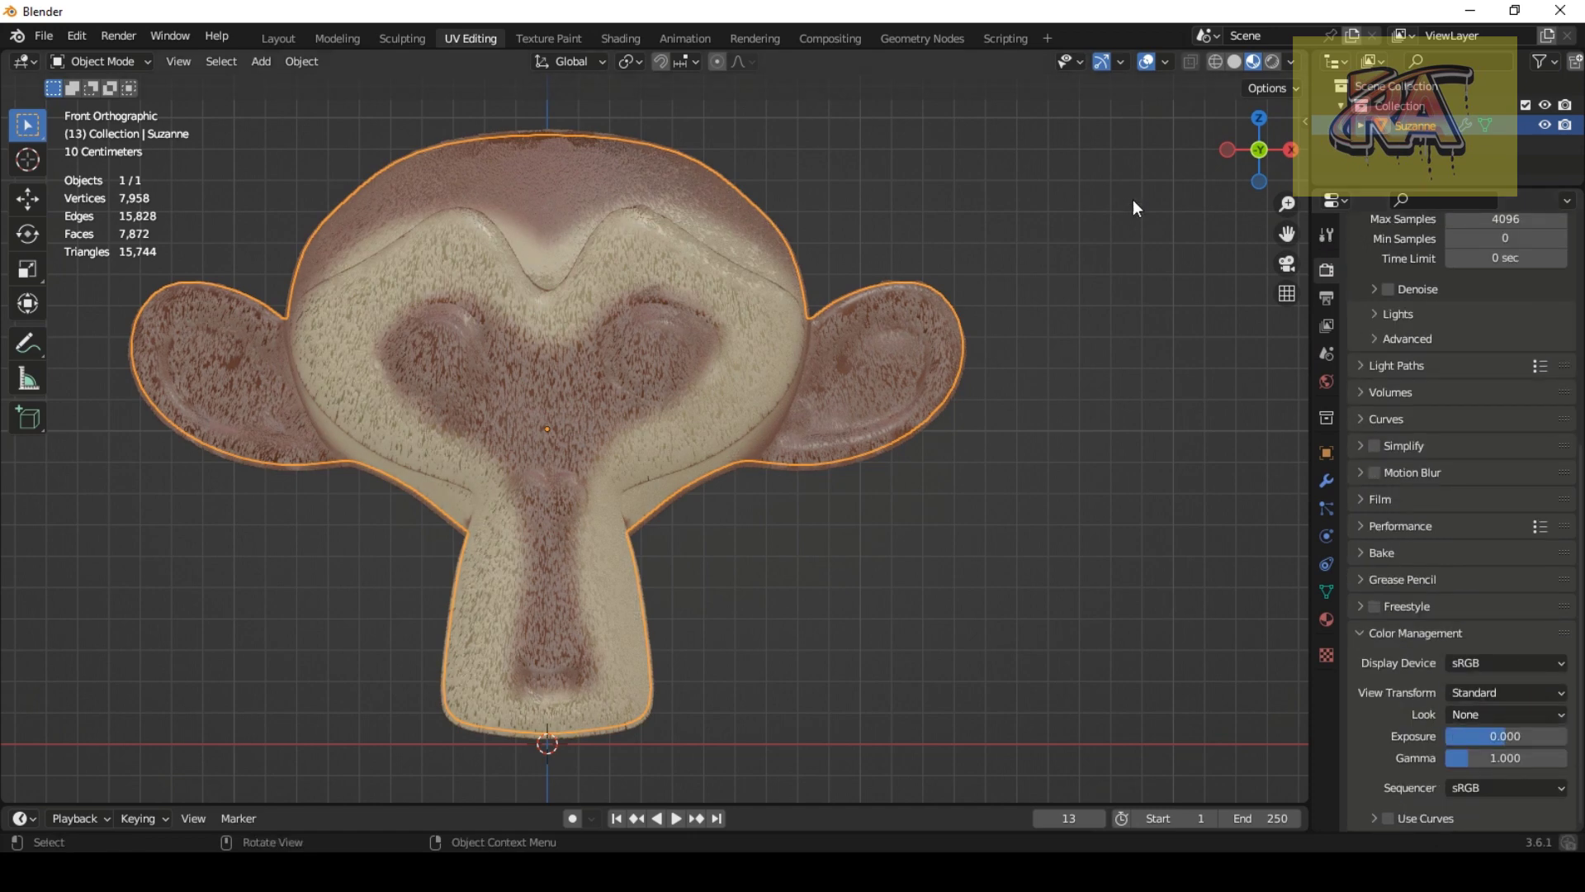
scroll(1404, 355, up, 10)
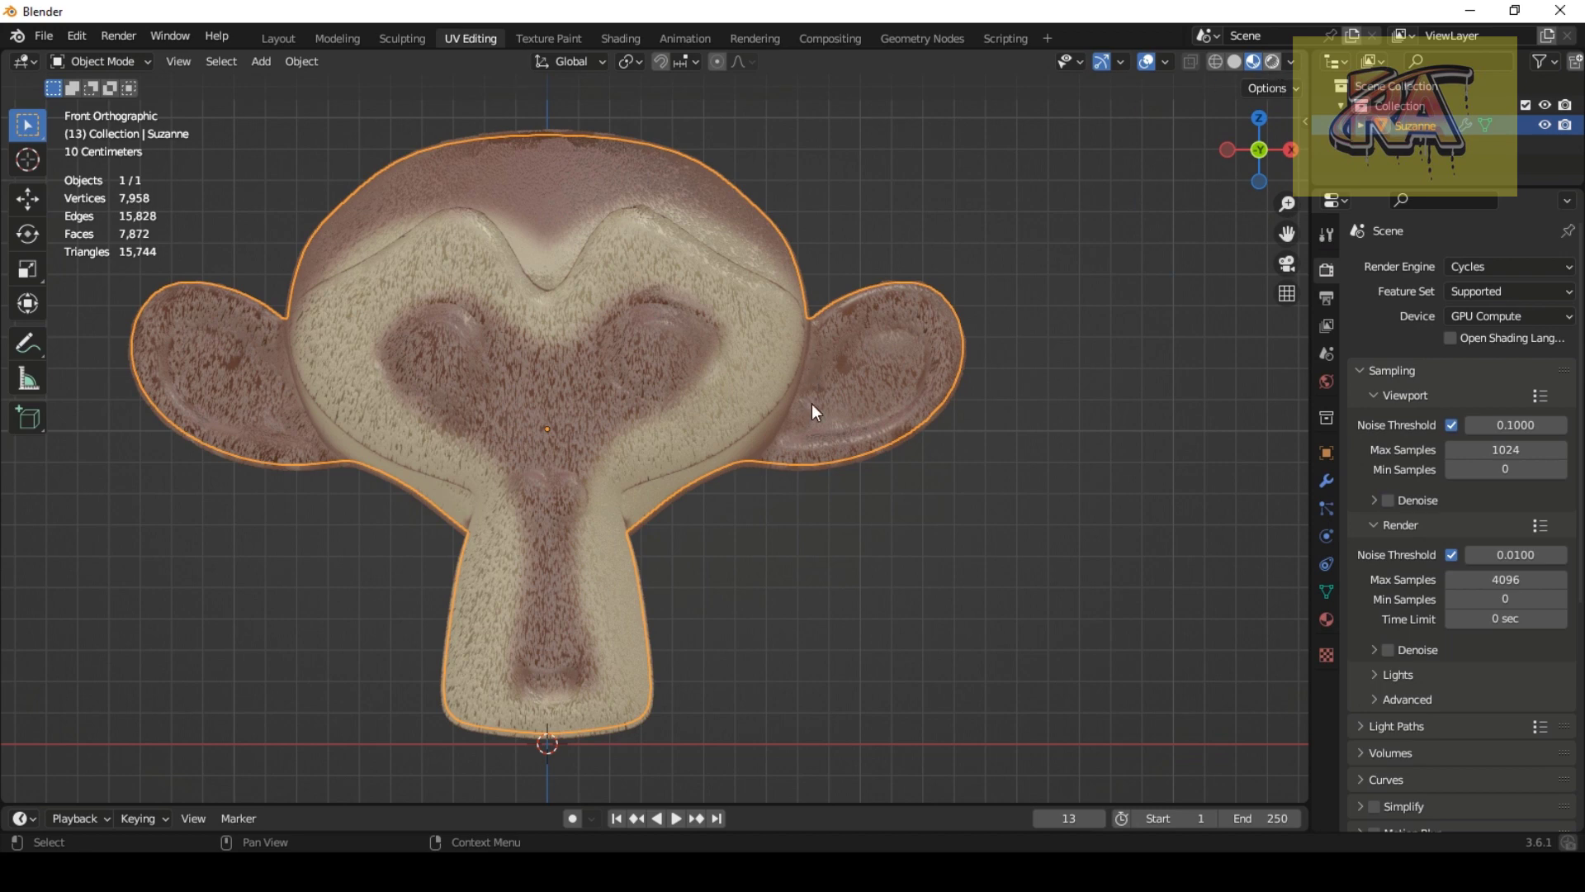
Step: Switch the viewport to rendered shading lit by the HDRI environment
key(z)
scroll(806, 454, up, 1)
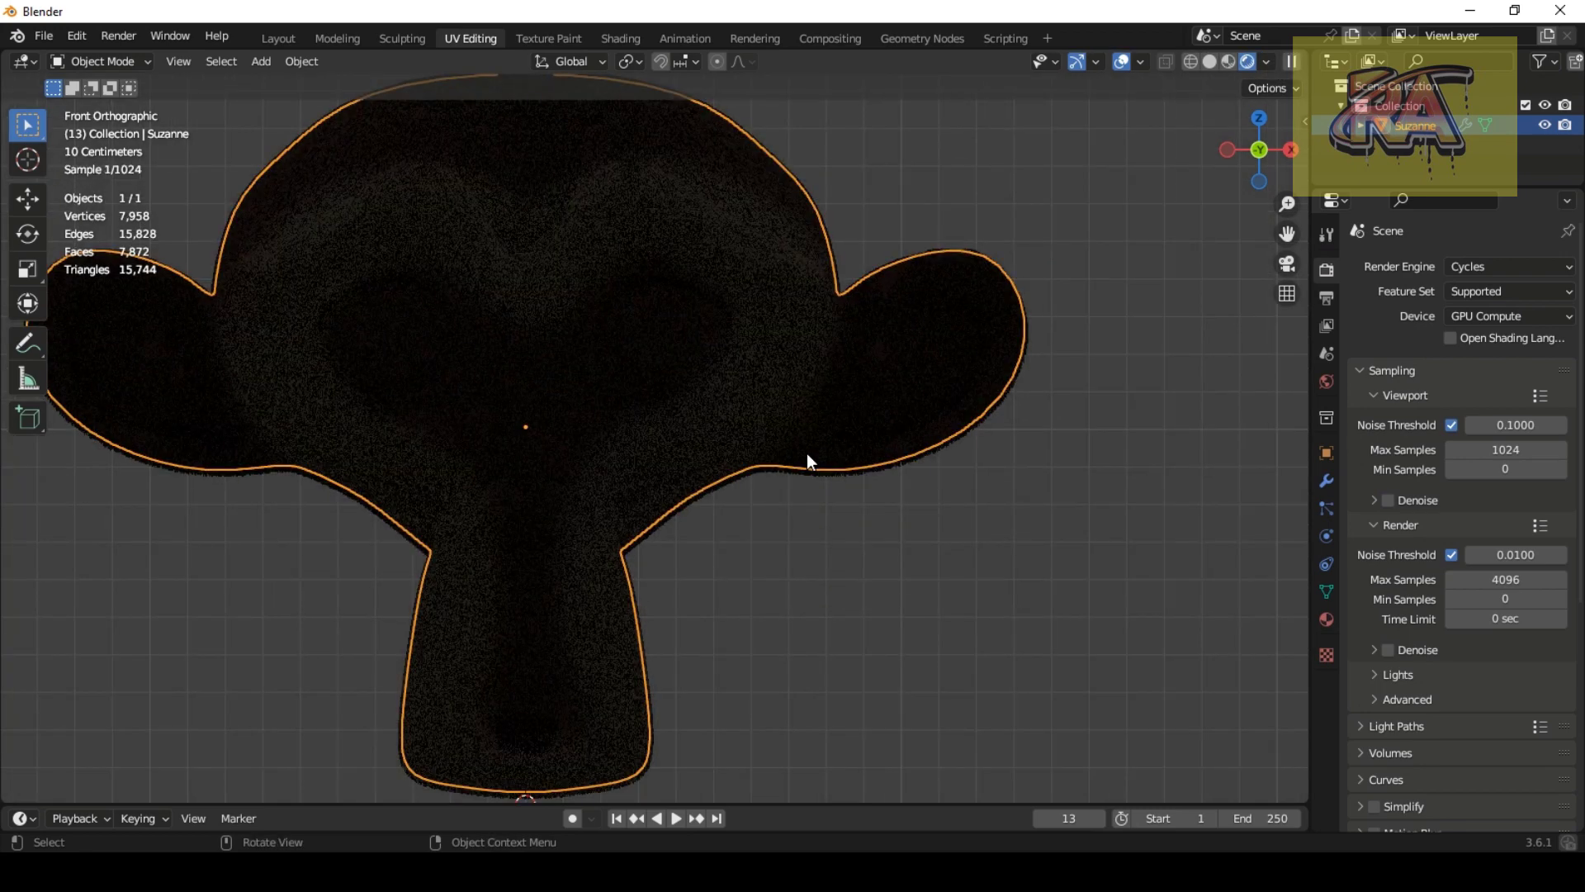
click(1265, 63)
click(1192, 181)
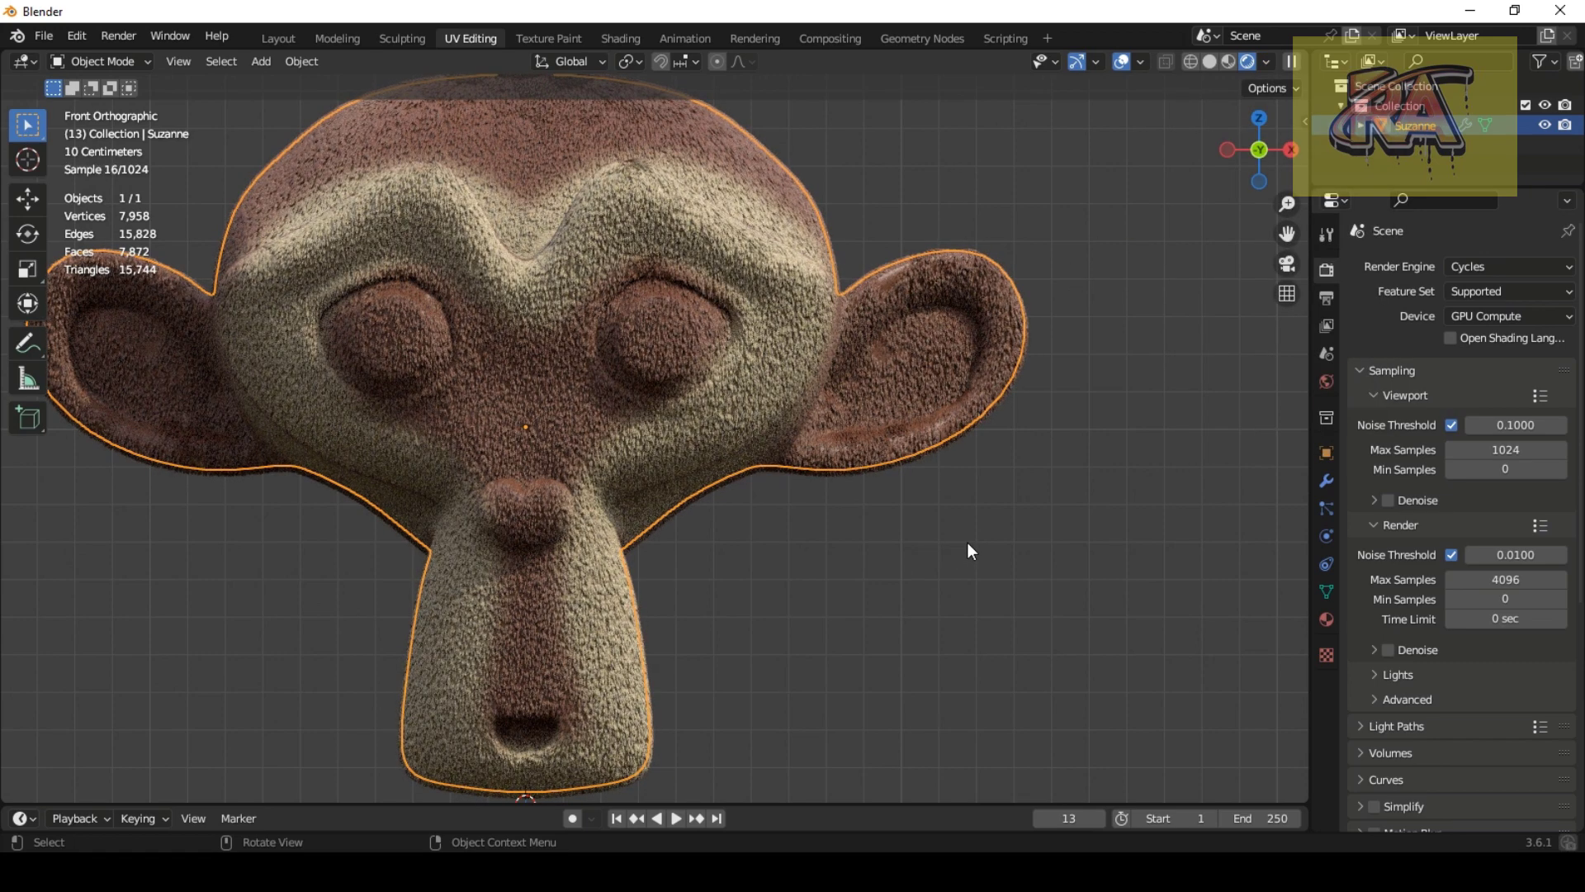
scroll(967, 542, down, 1)
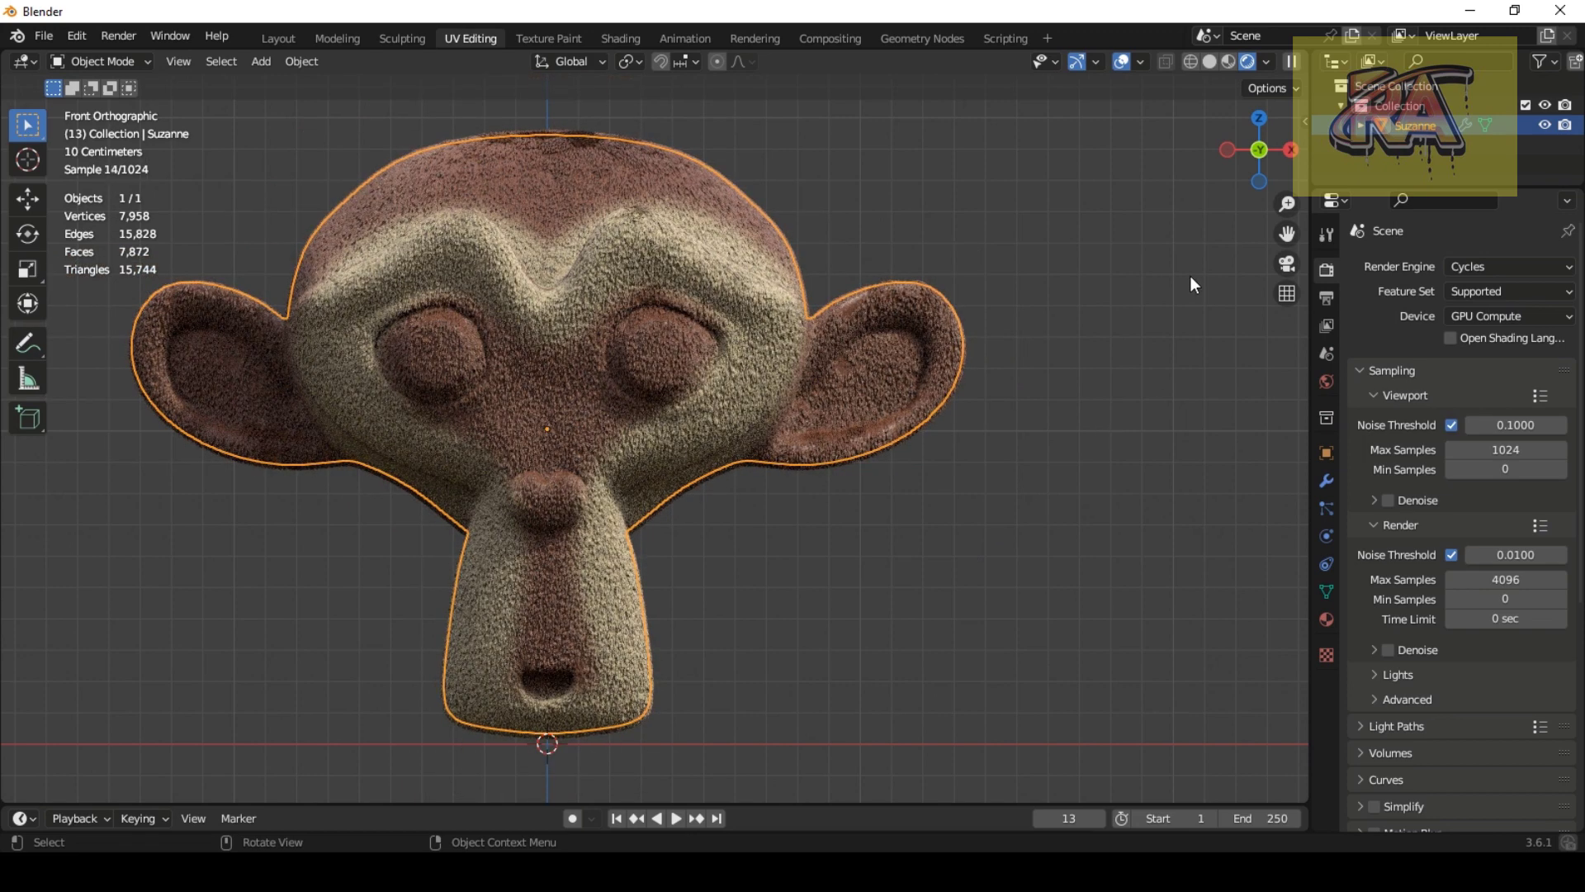
Step: Set the Hair Length to 0.03 m and rewind the timeline to frame 1
click(1327, 510)
click(1490, 506)
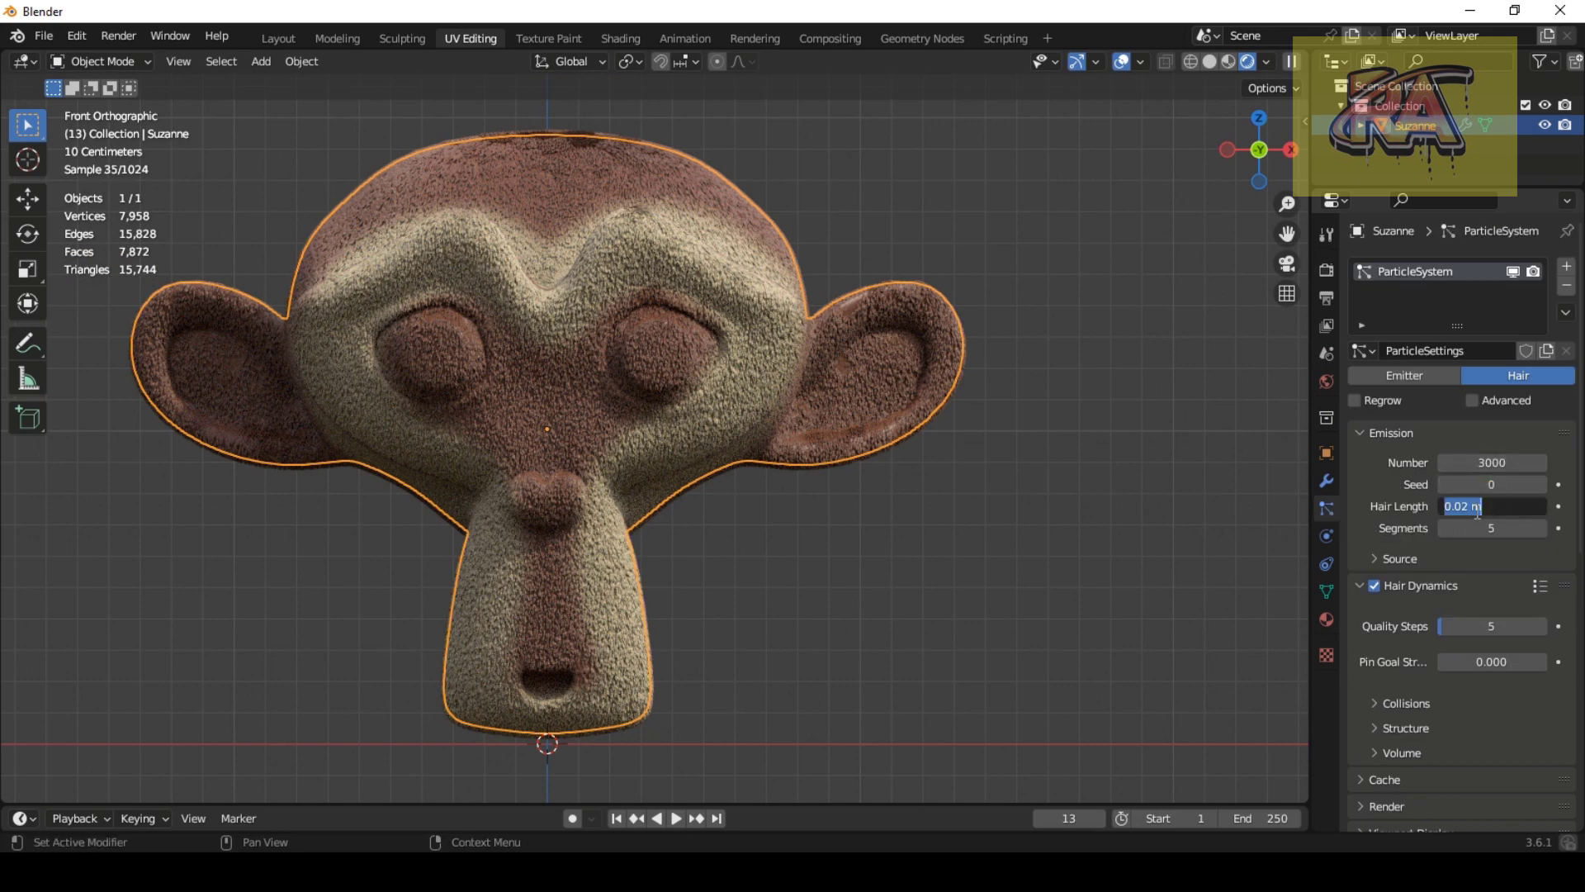
key(End)
key(Left)
key(BackSpace)
key(BackSpace)
text(3)
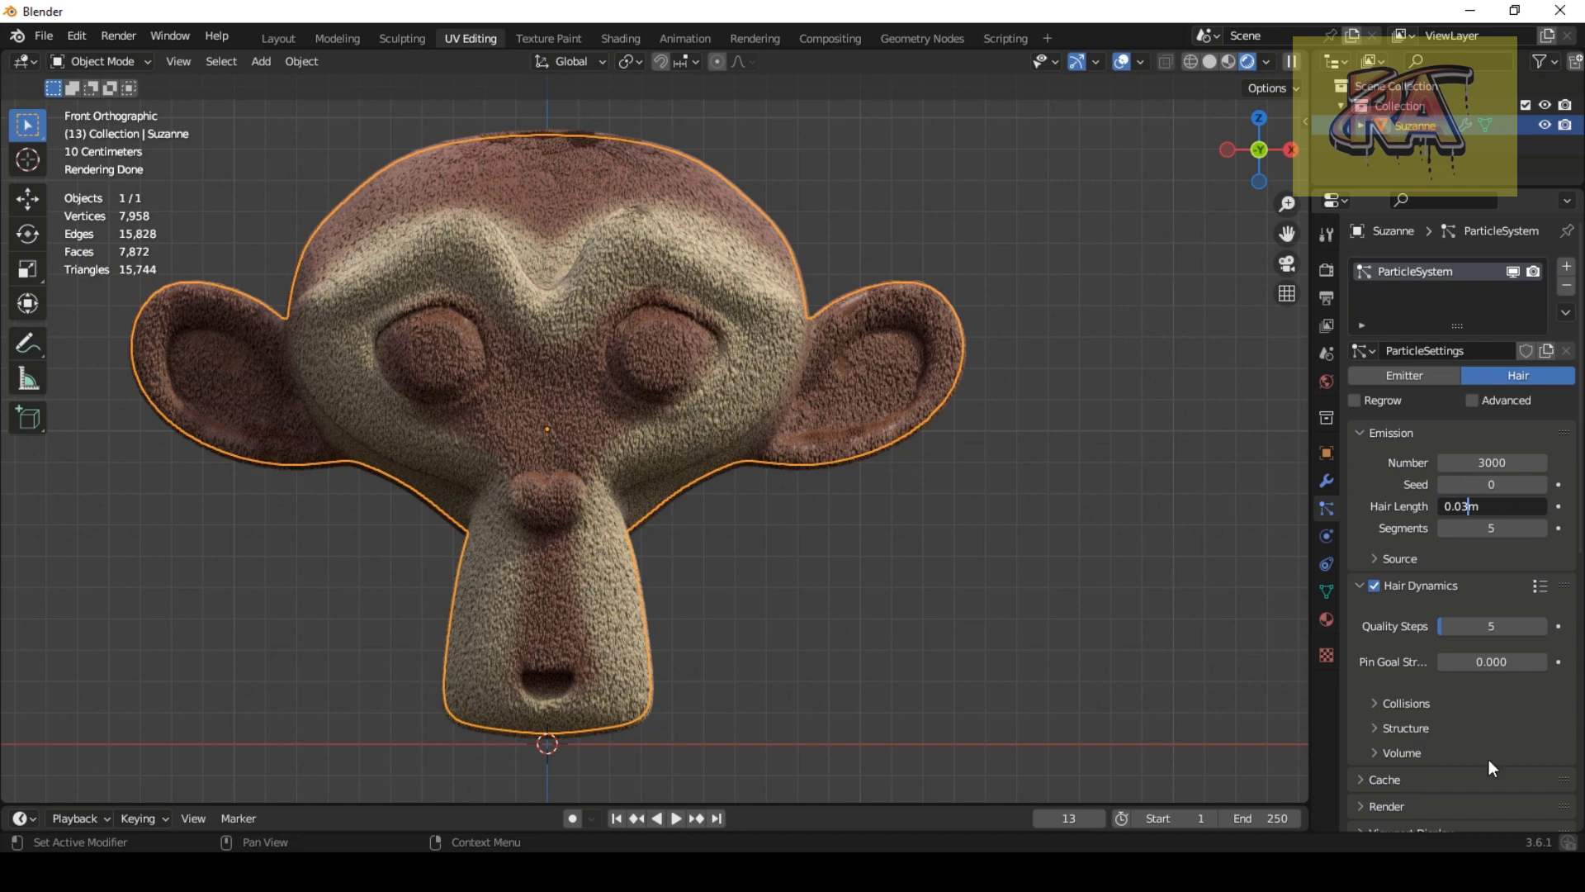
key(Return)
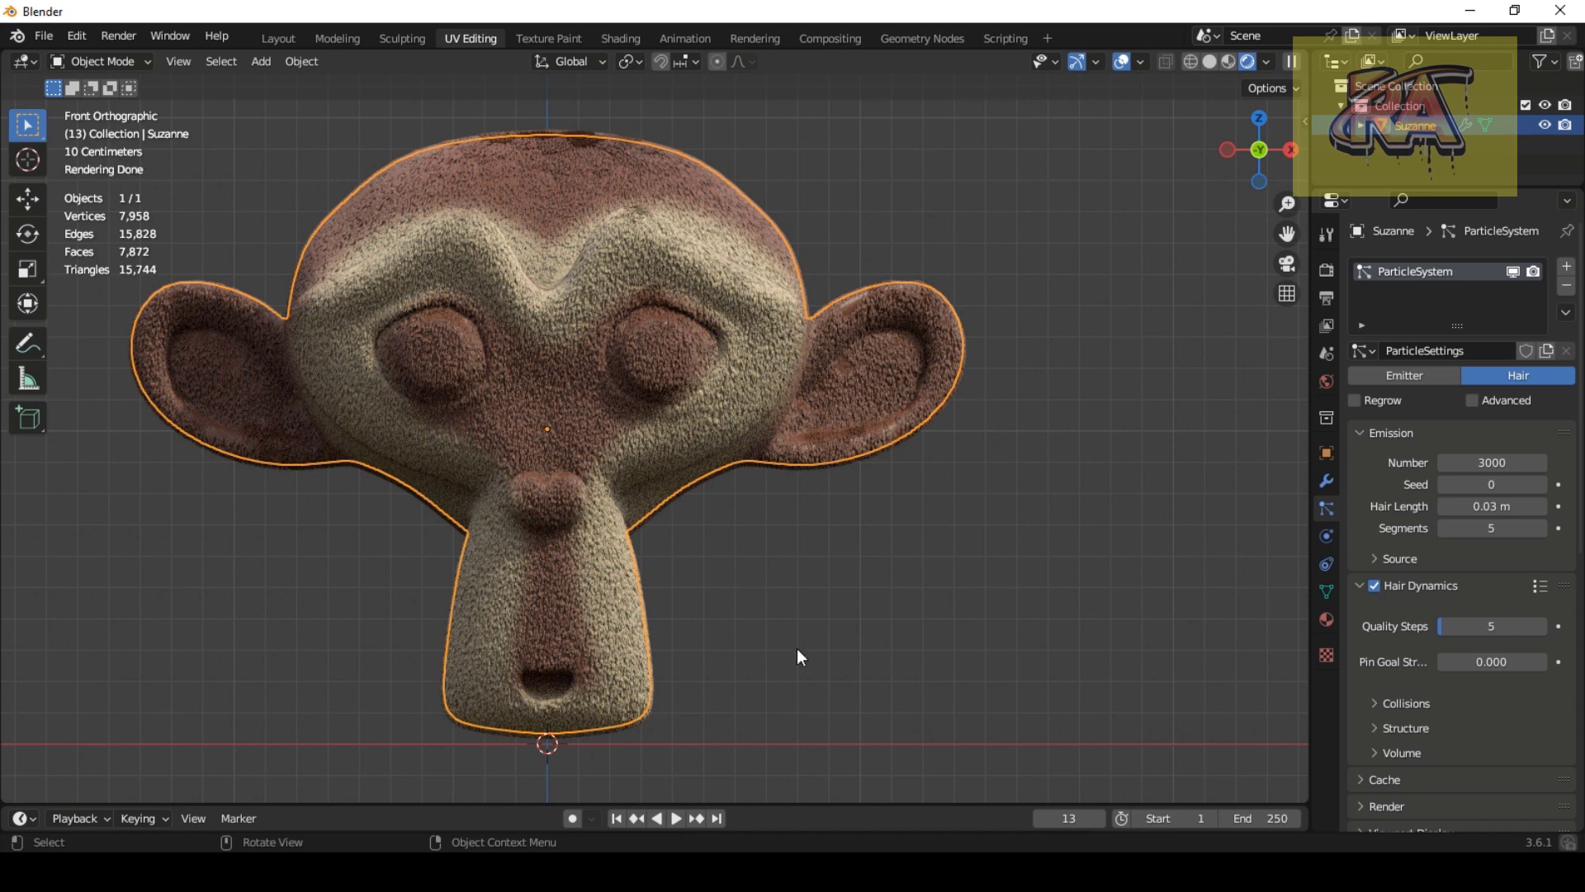
click(617, 817)
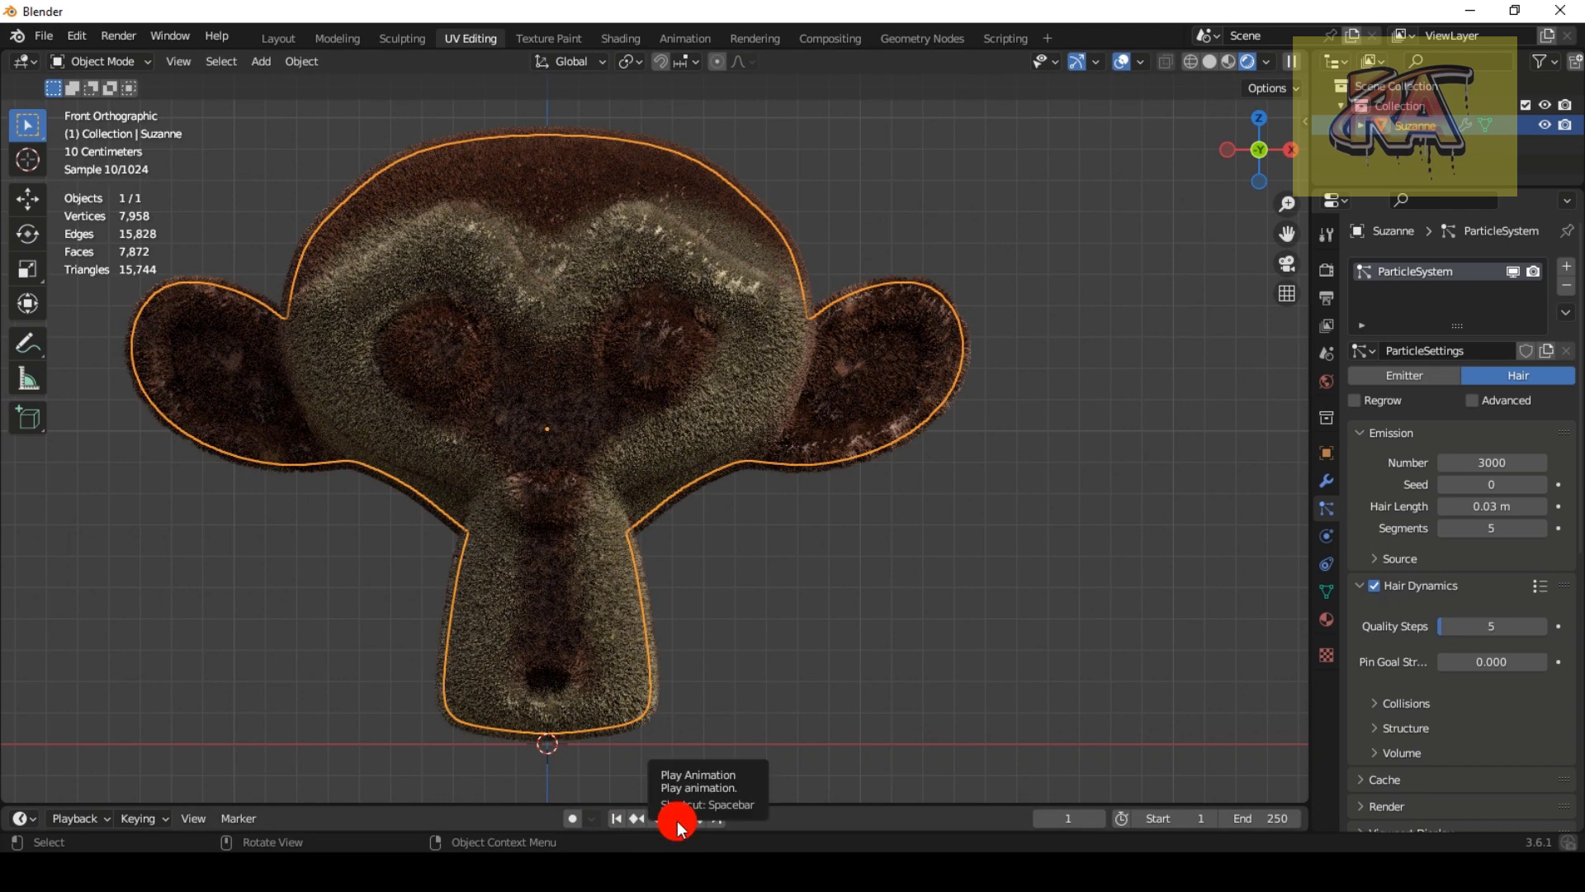
Step: Play the hair simulation to frame 14, then pan and zoom onto Suzanne's nose
click(677, 820)
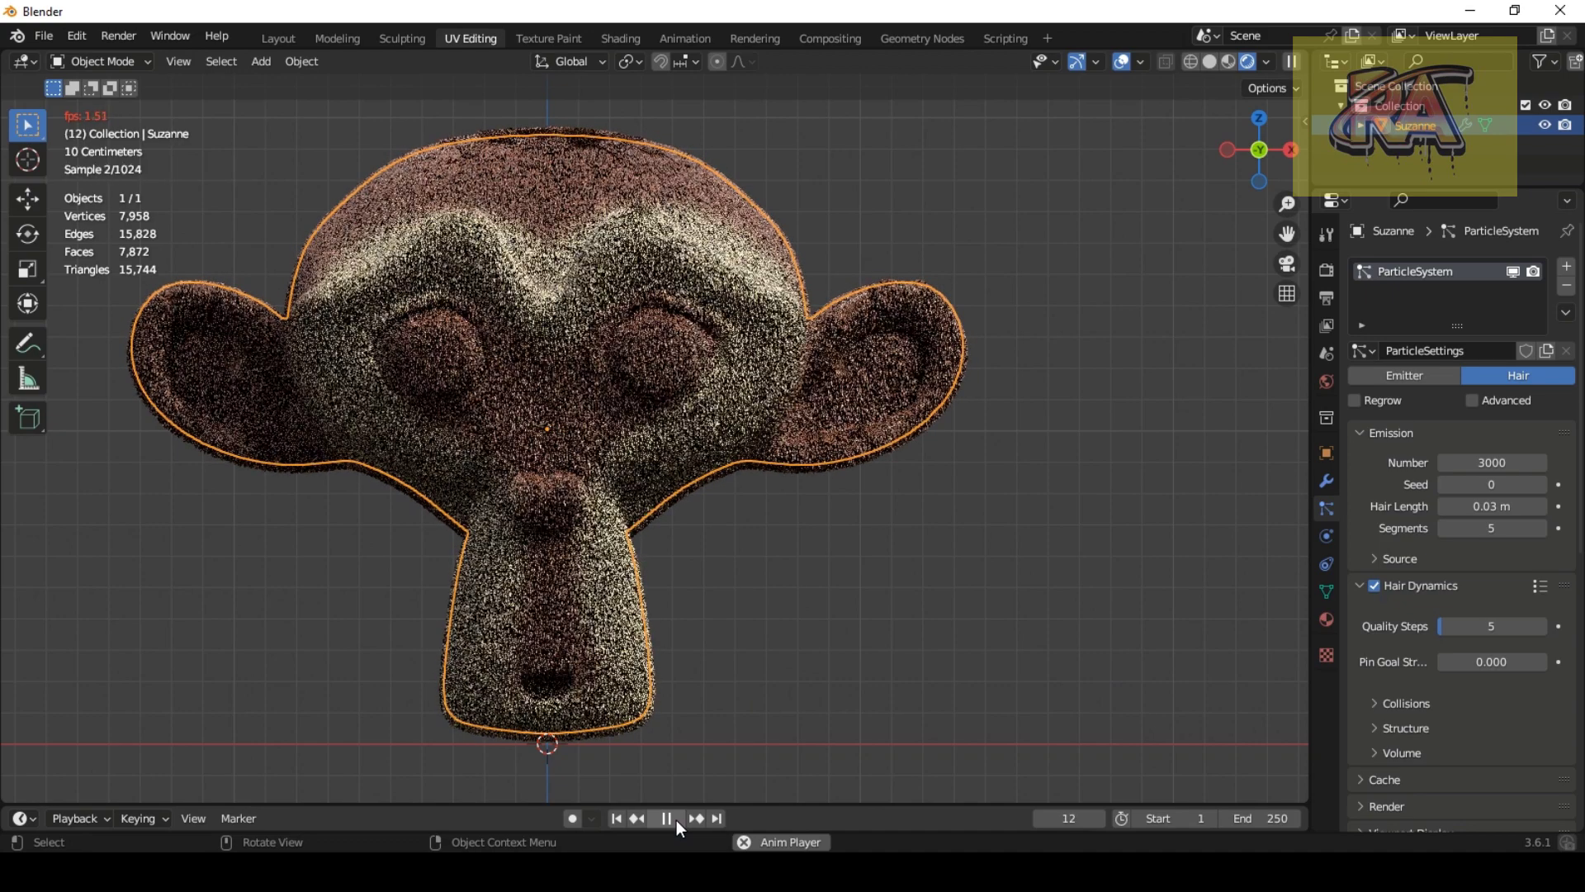
click(676, 819)
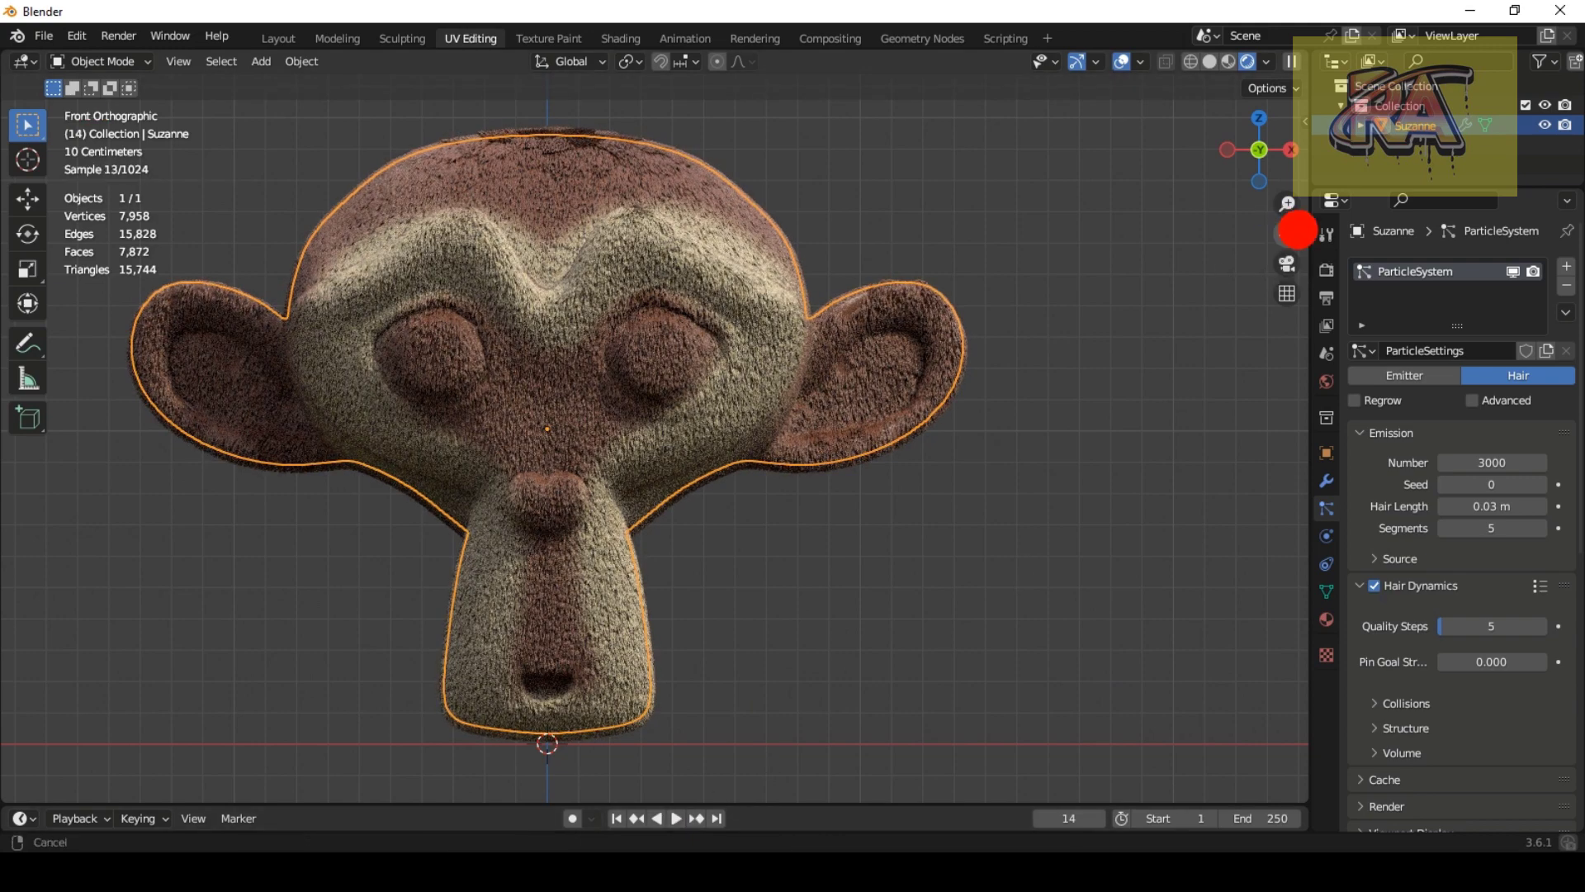
drag(1292, 231, 1114, 400)
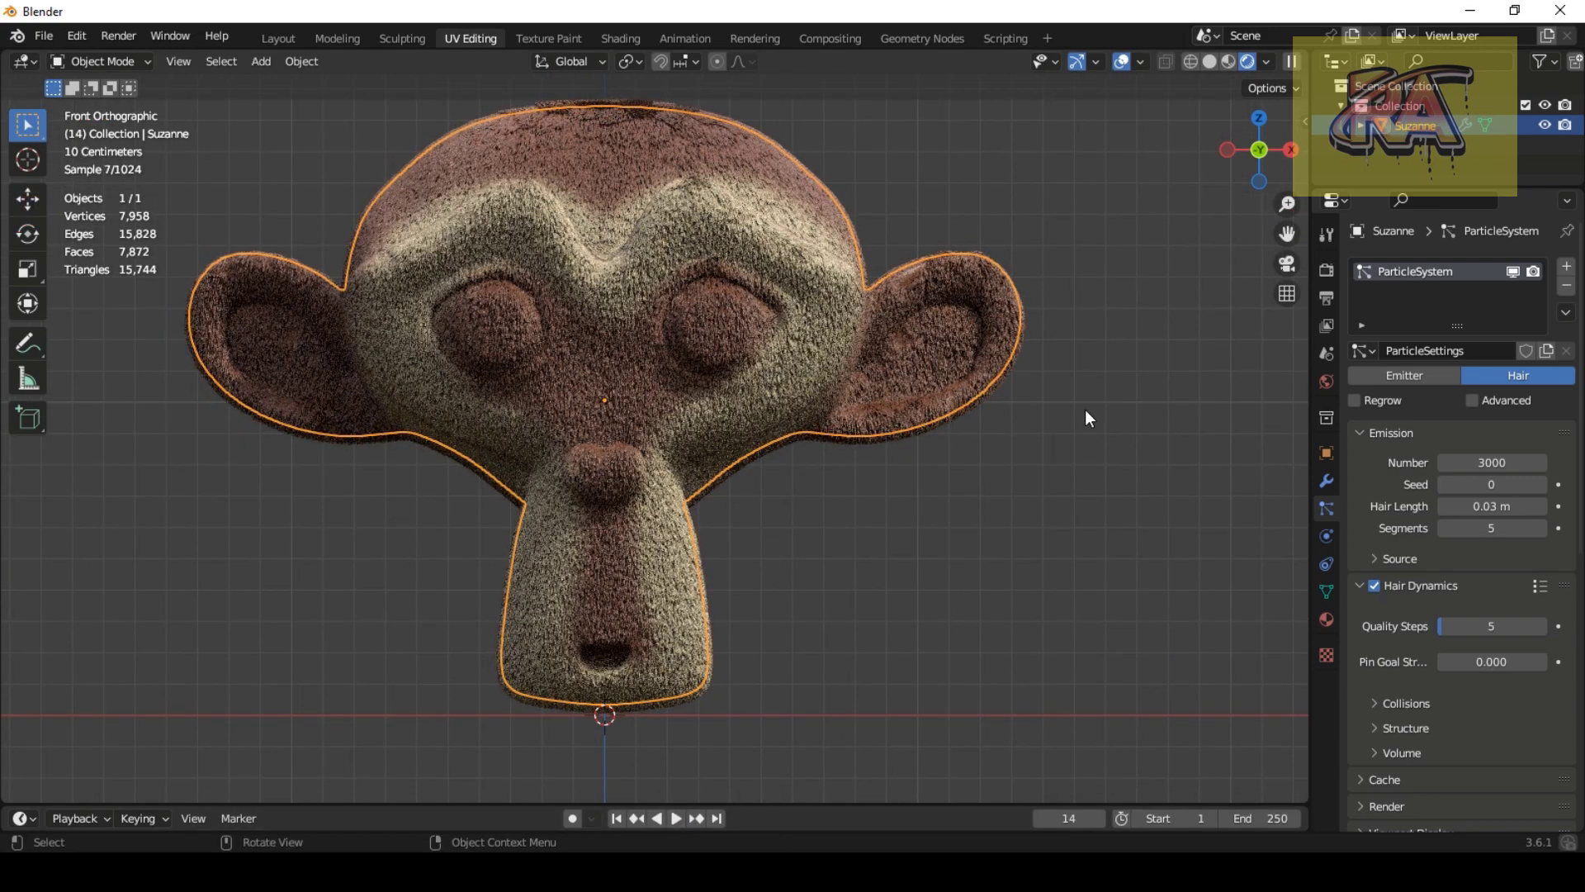
scroll(702, 304, up, 1)
scroll(736, 344, up, 1)
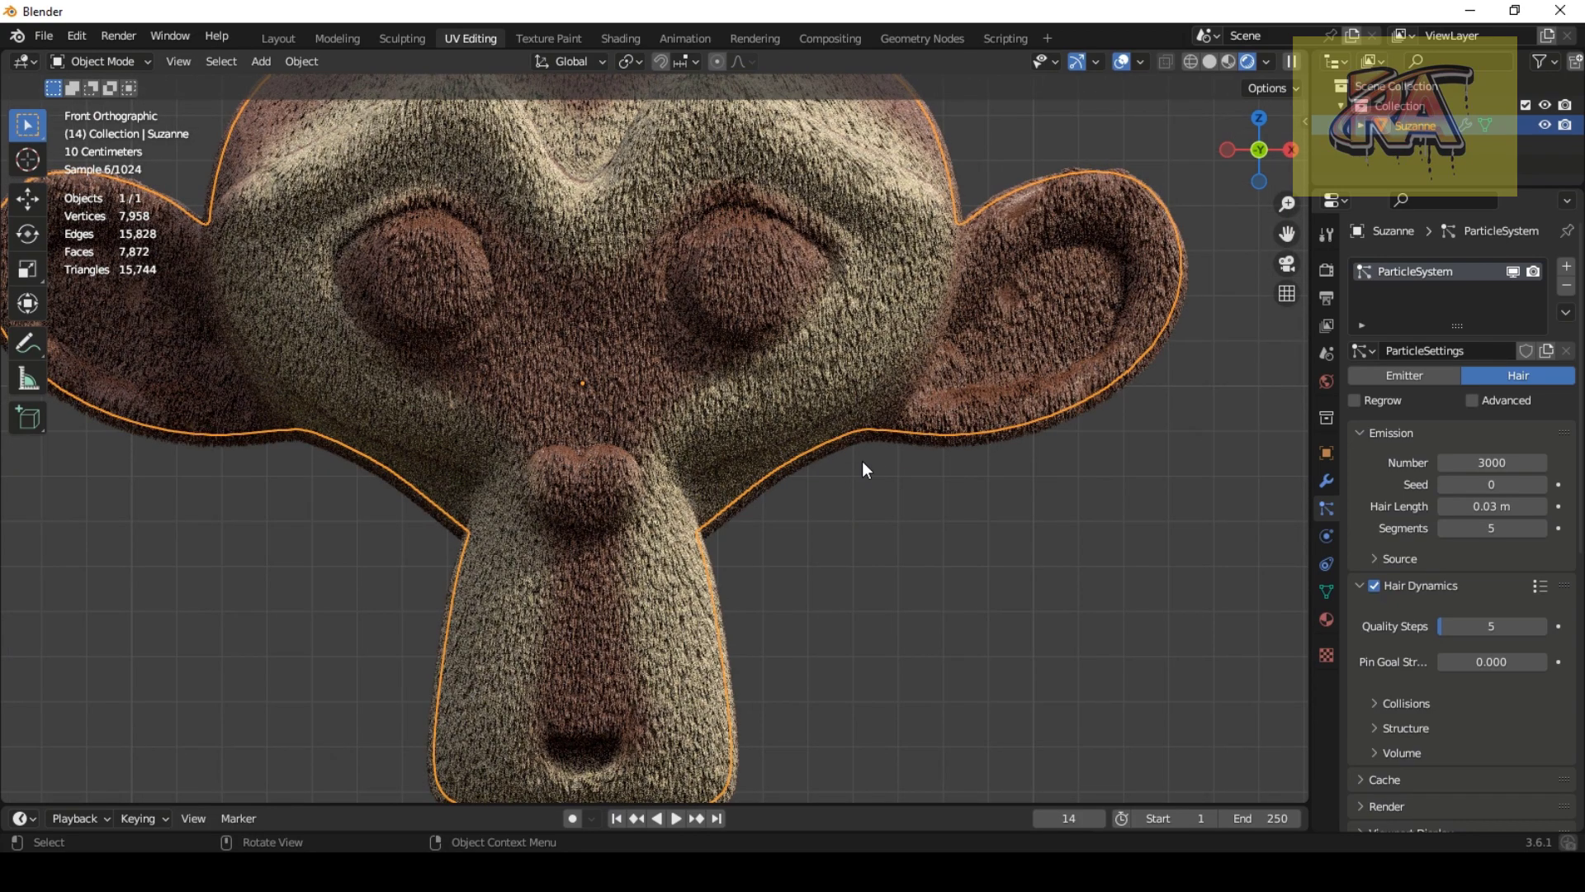
scroll(811, 345, up, 4)
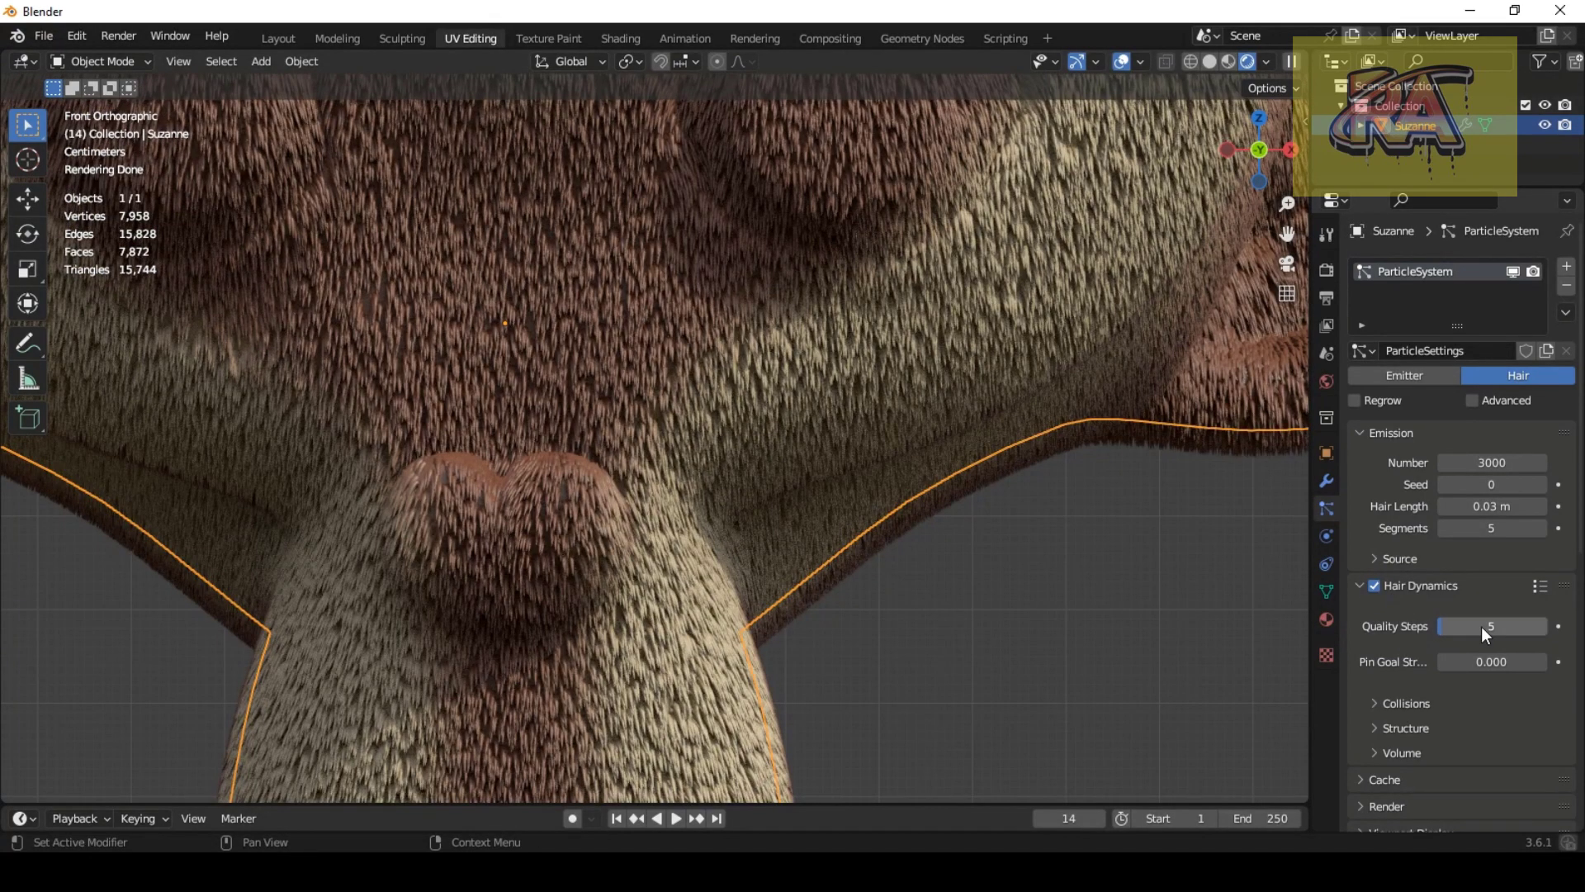
Step: Expand the hair dynamics Volume, Structure, Collisions and Cache subpanels
scroll(1396, 756, down, 1)
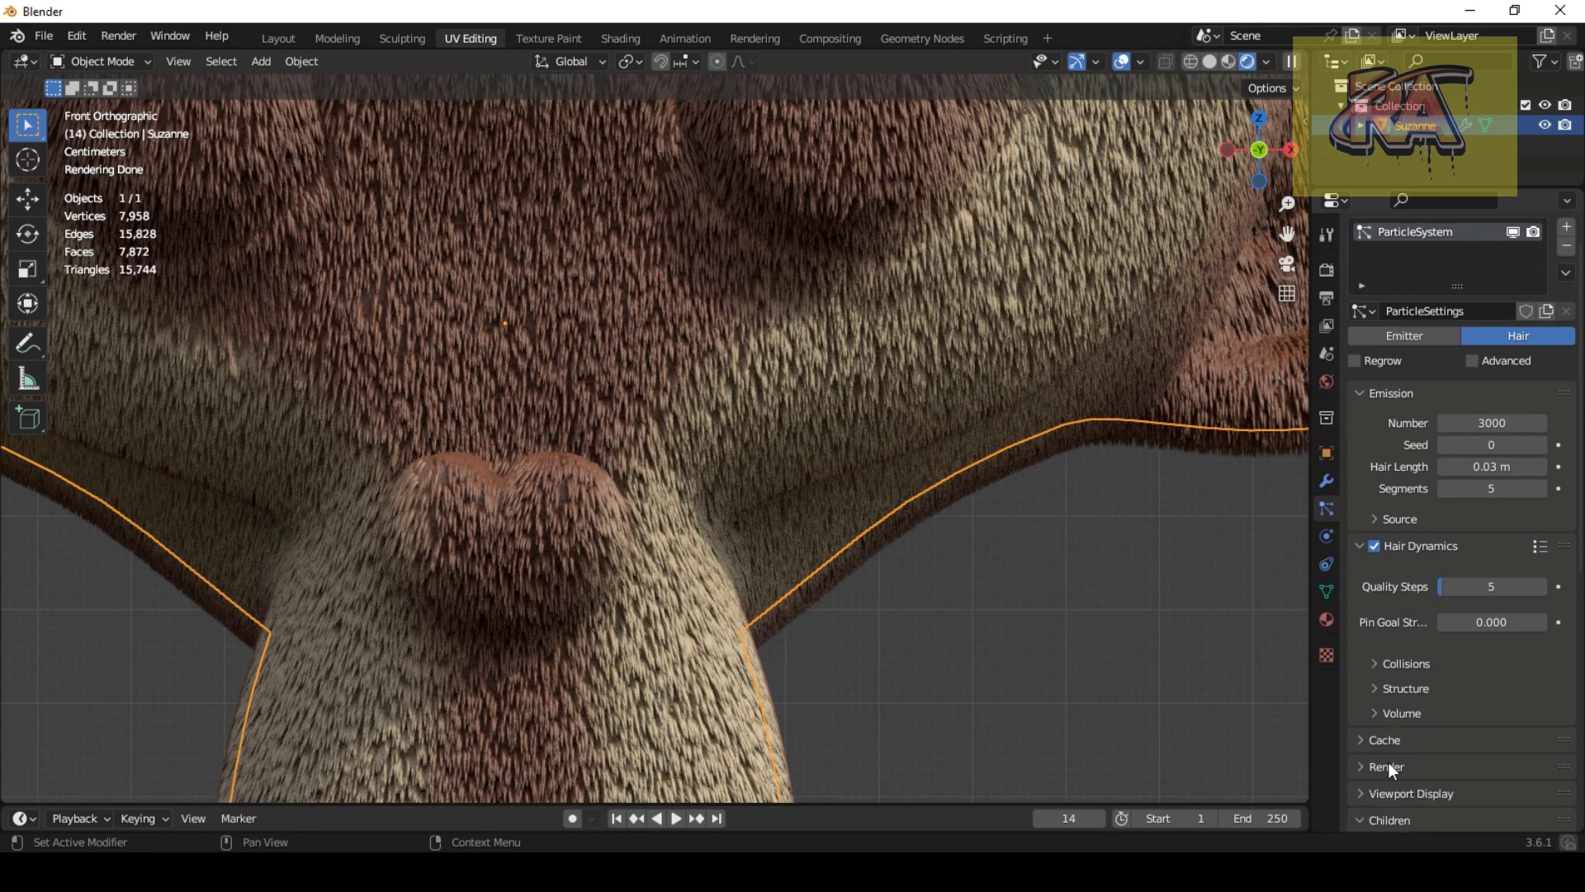
click(1379, 712)
click(1378, 689)
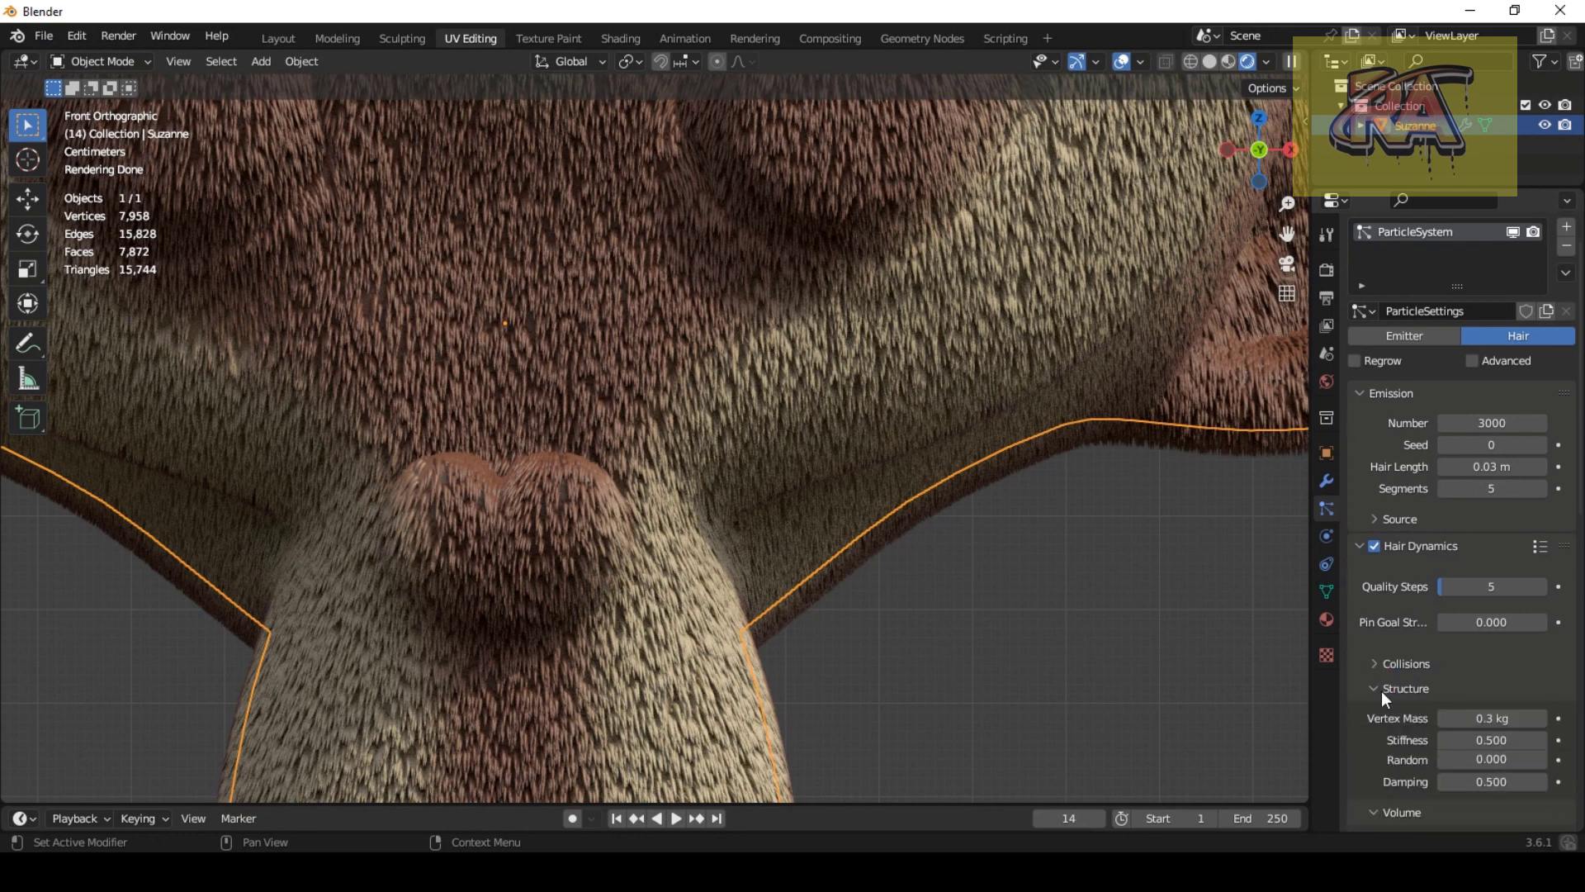
click(1379, 663)
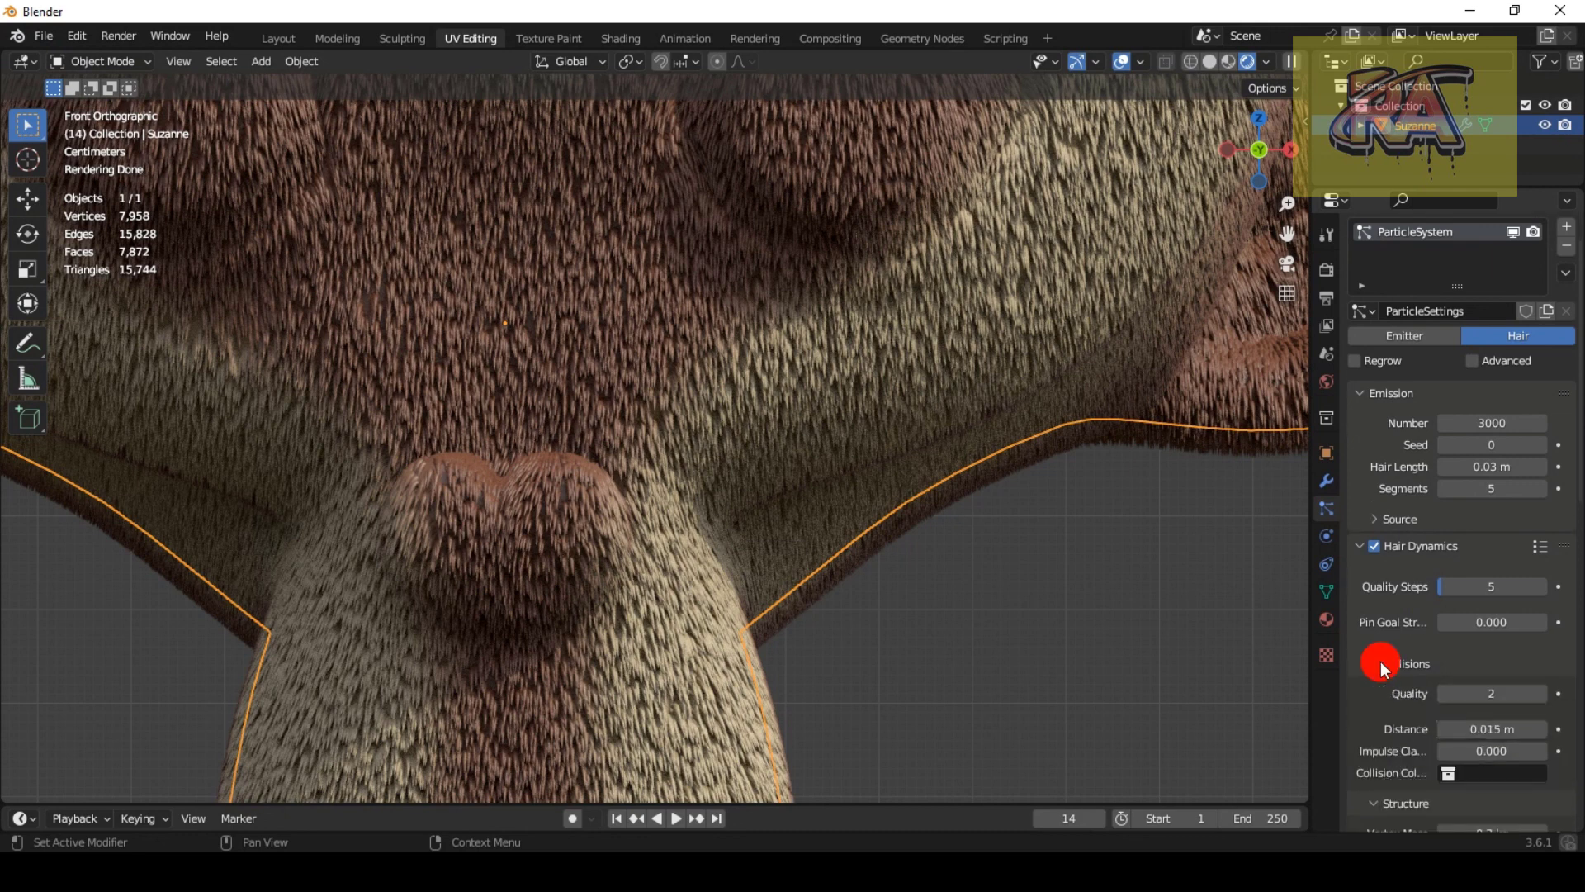
scroll(1401, 749, down, 3)
scroll(1400, 751, down, 1)
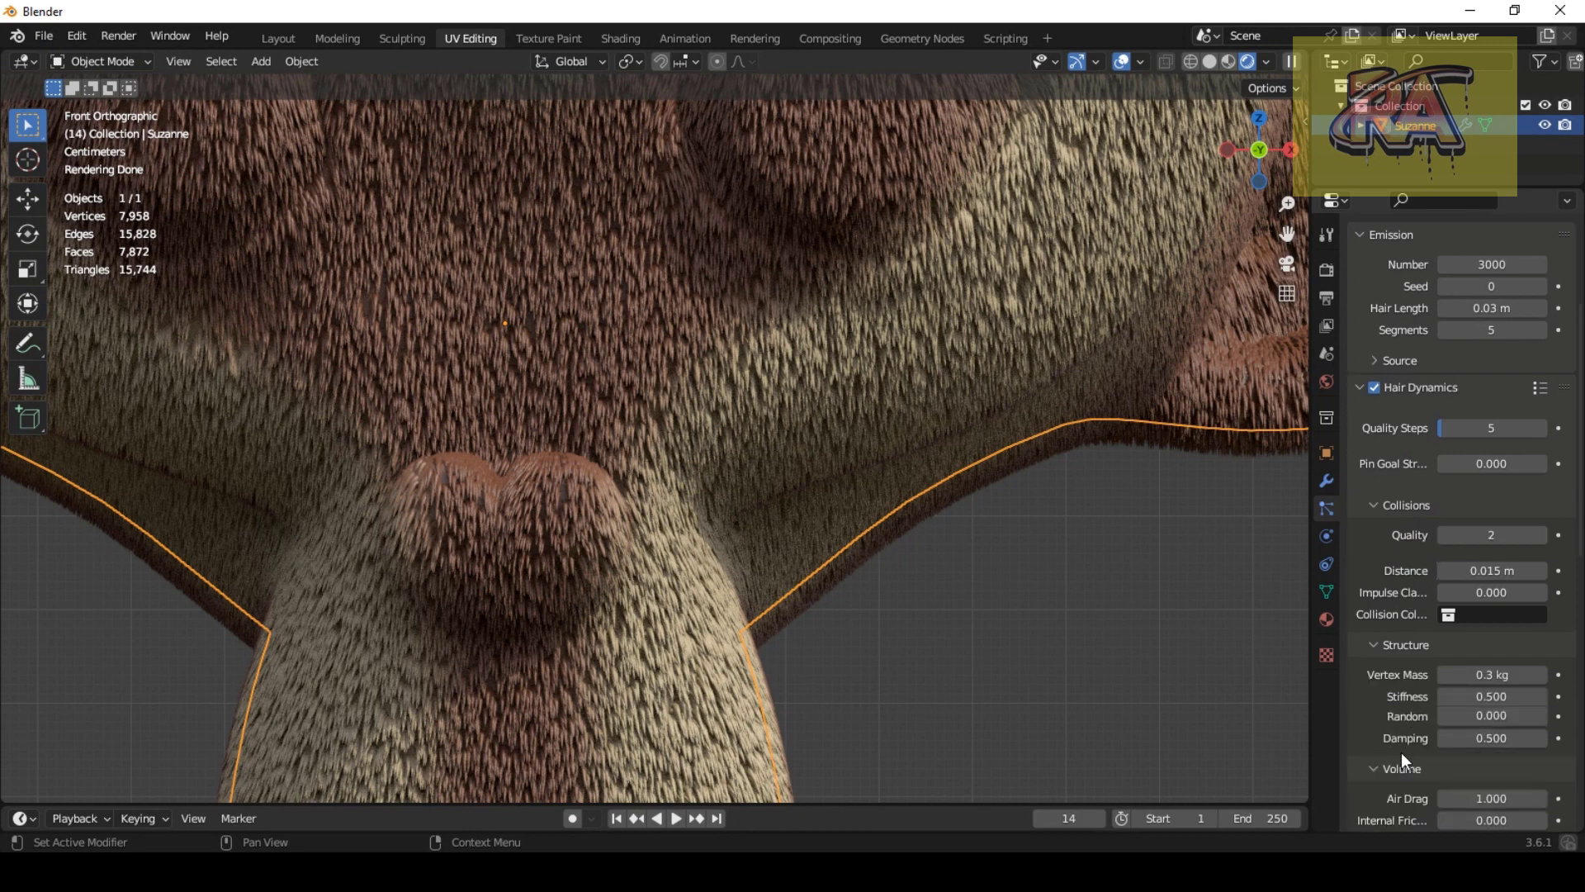
scroll(1402, 773, down, 3)
scroll(1402, 773, down, 2)
click(1364, 733)
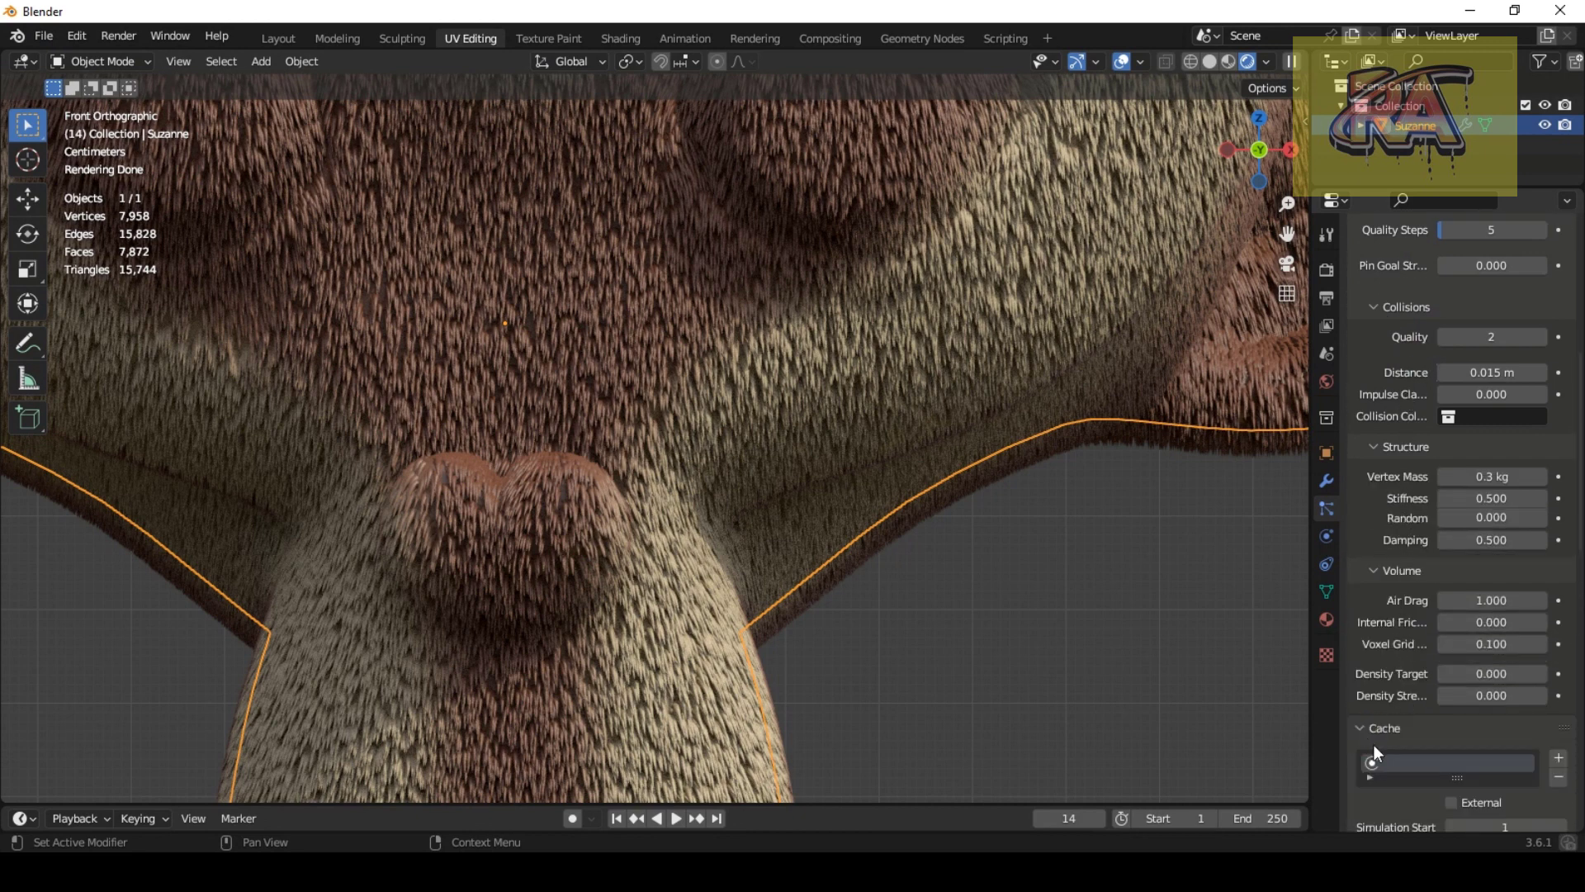
Step: Scroll down to the Children options and toggle Parting open and closed
scroll(1377, 759, down, 3)
scroll(1380, 775, down, 1)
scroll(1378, 774, down, 2)
scroll(1375, 774, down, 2)
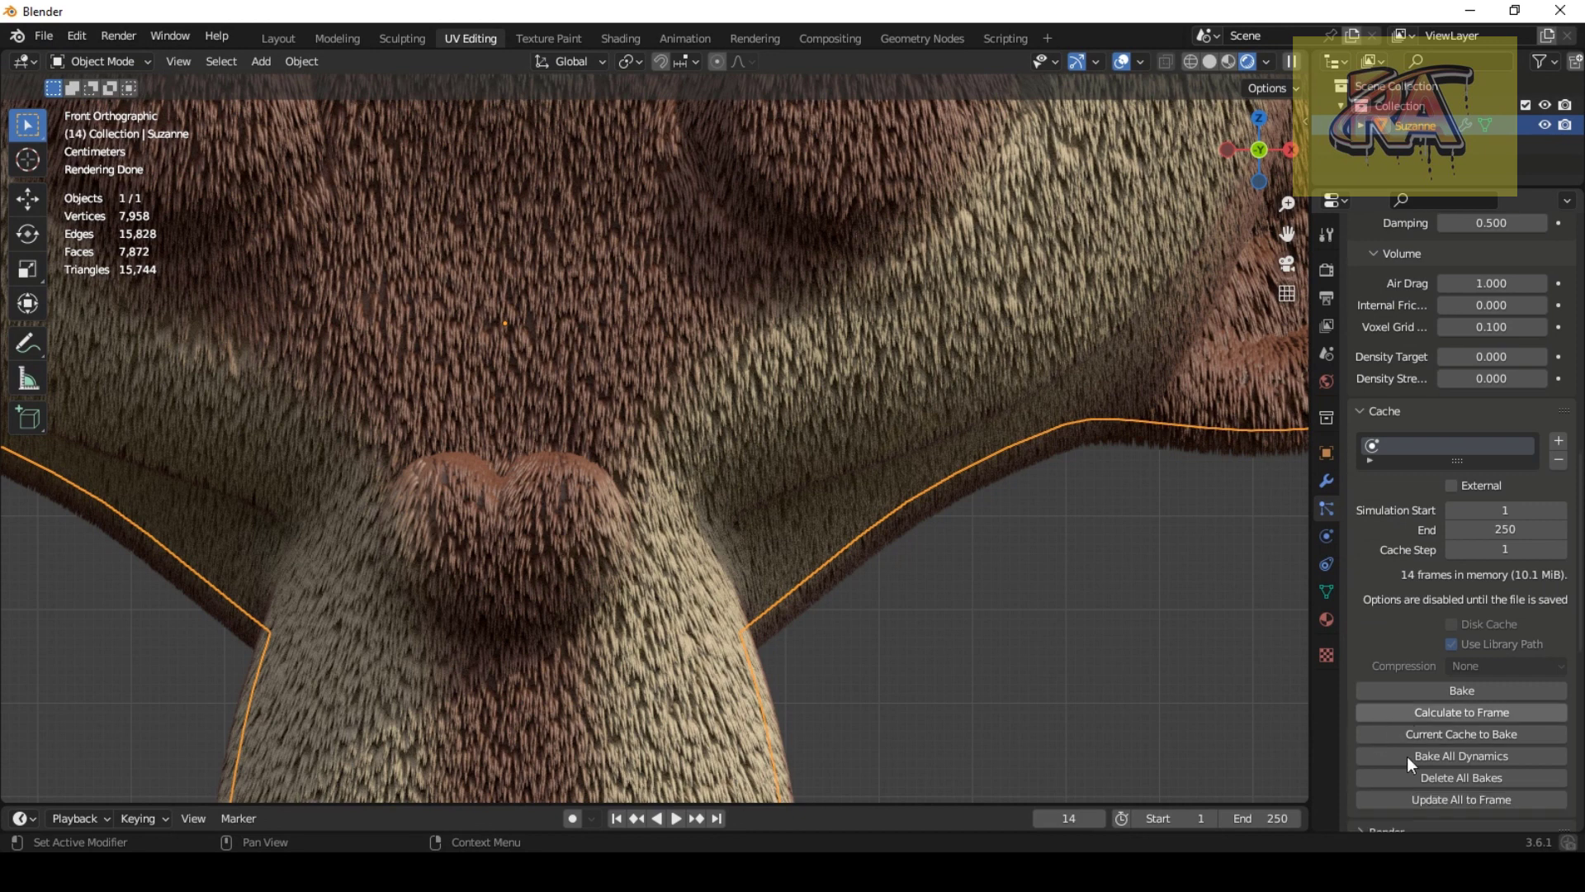
scroll(1407, 756, down, 4)
scroll(1486, 768, down, 2)
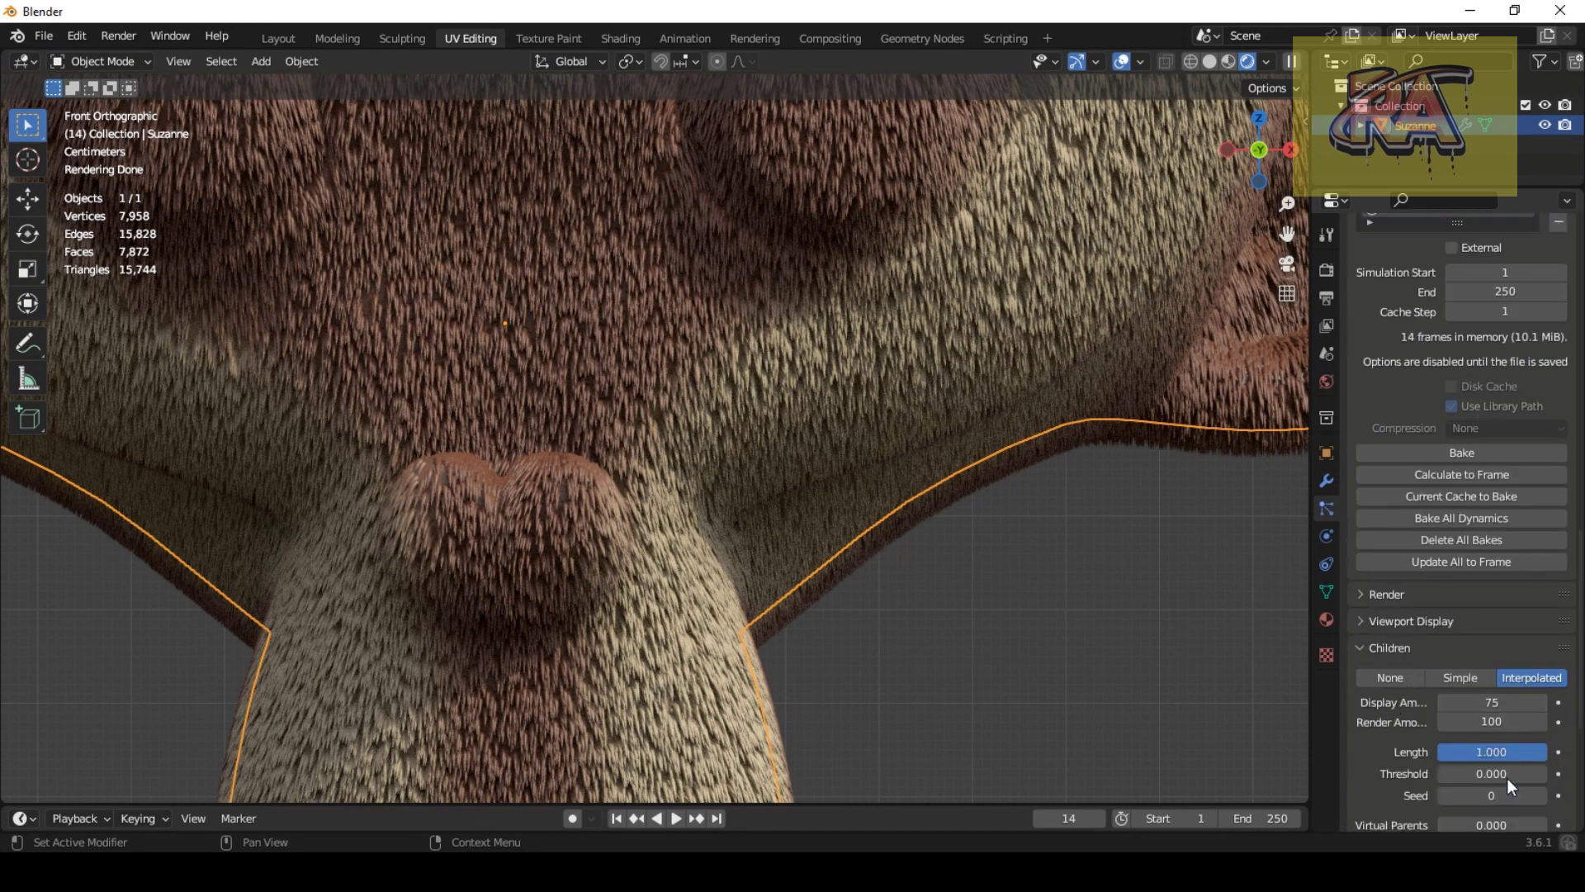
scroll(1507, 777, down, 1)
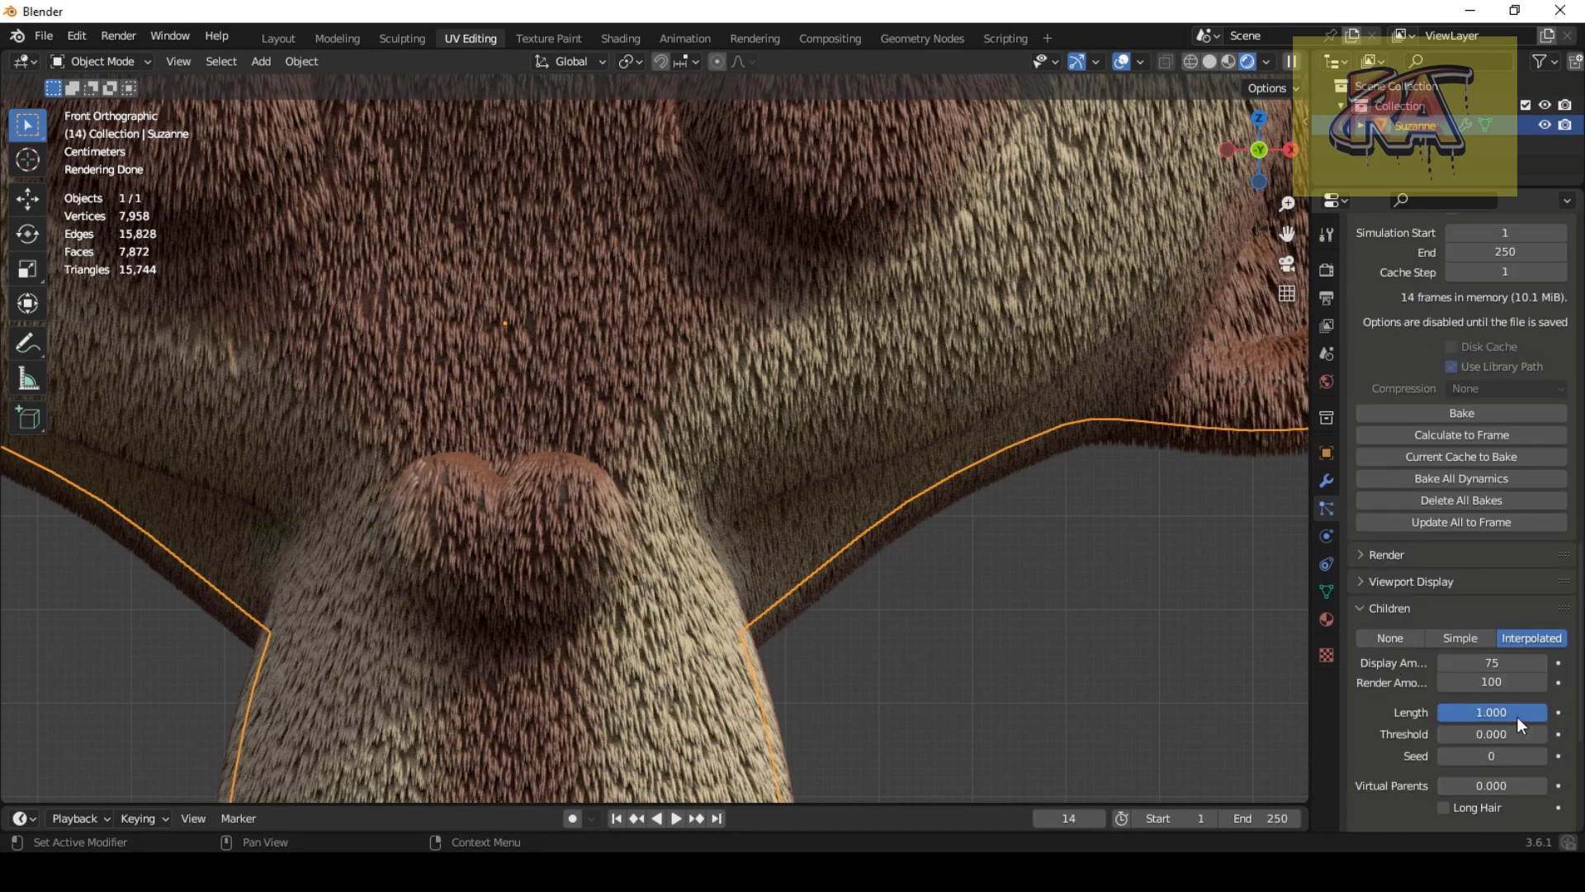
scroll(1484, 794, down, 2)
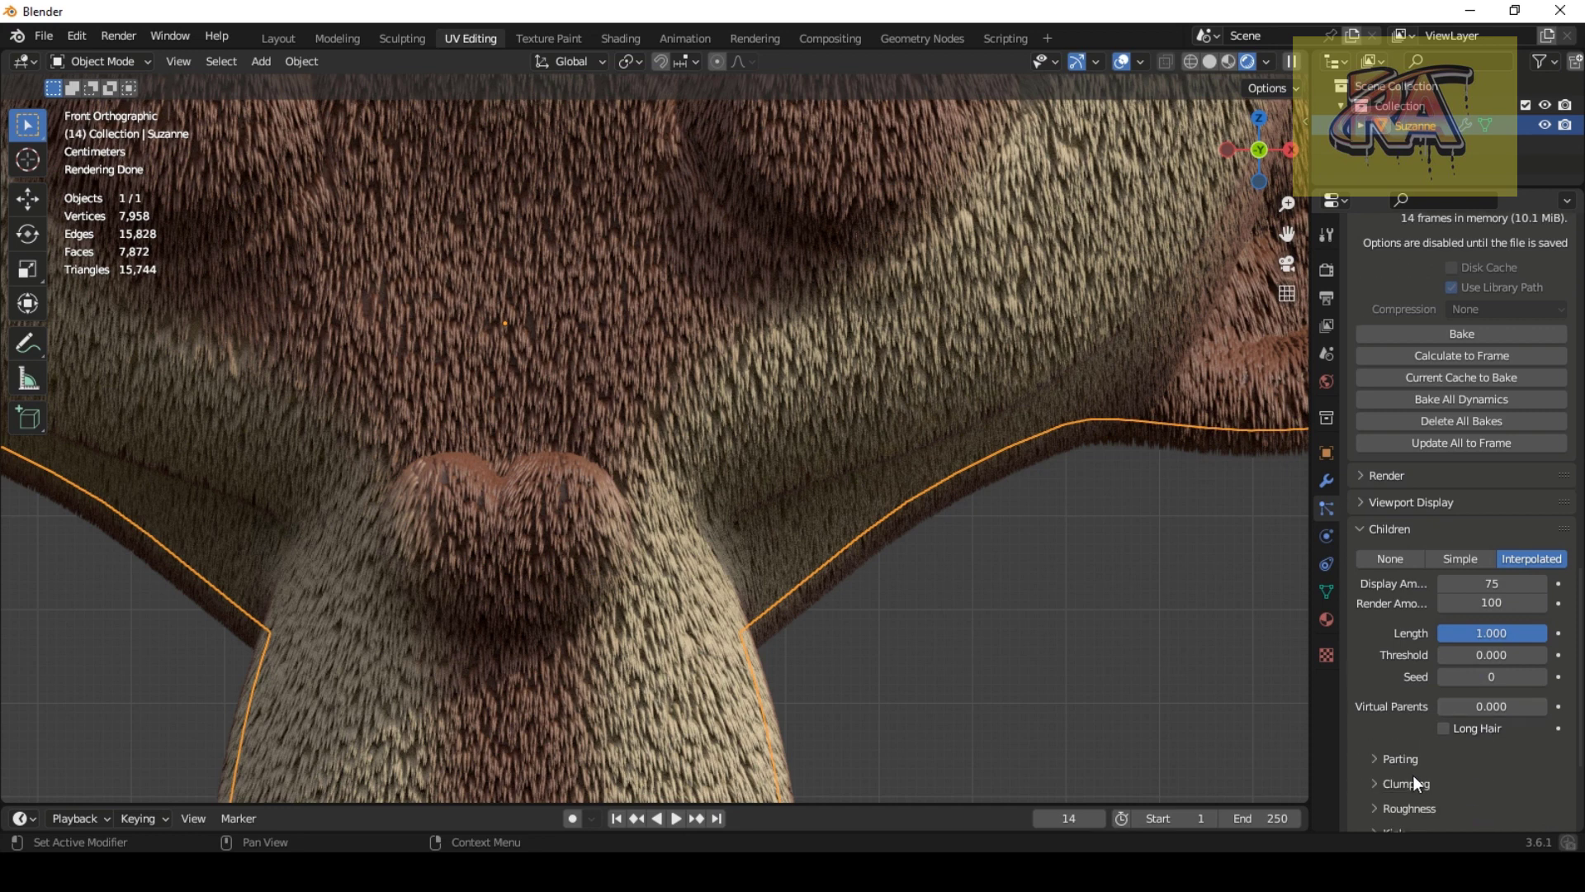
scroll(1409, 780, down, 2)
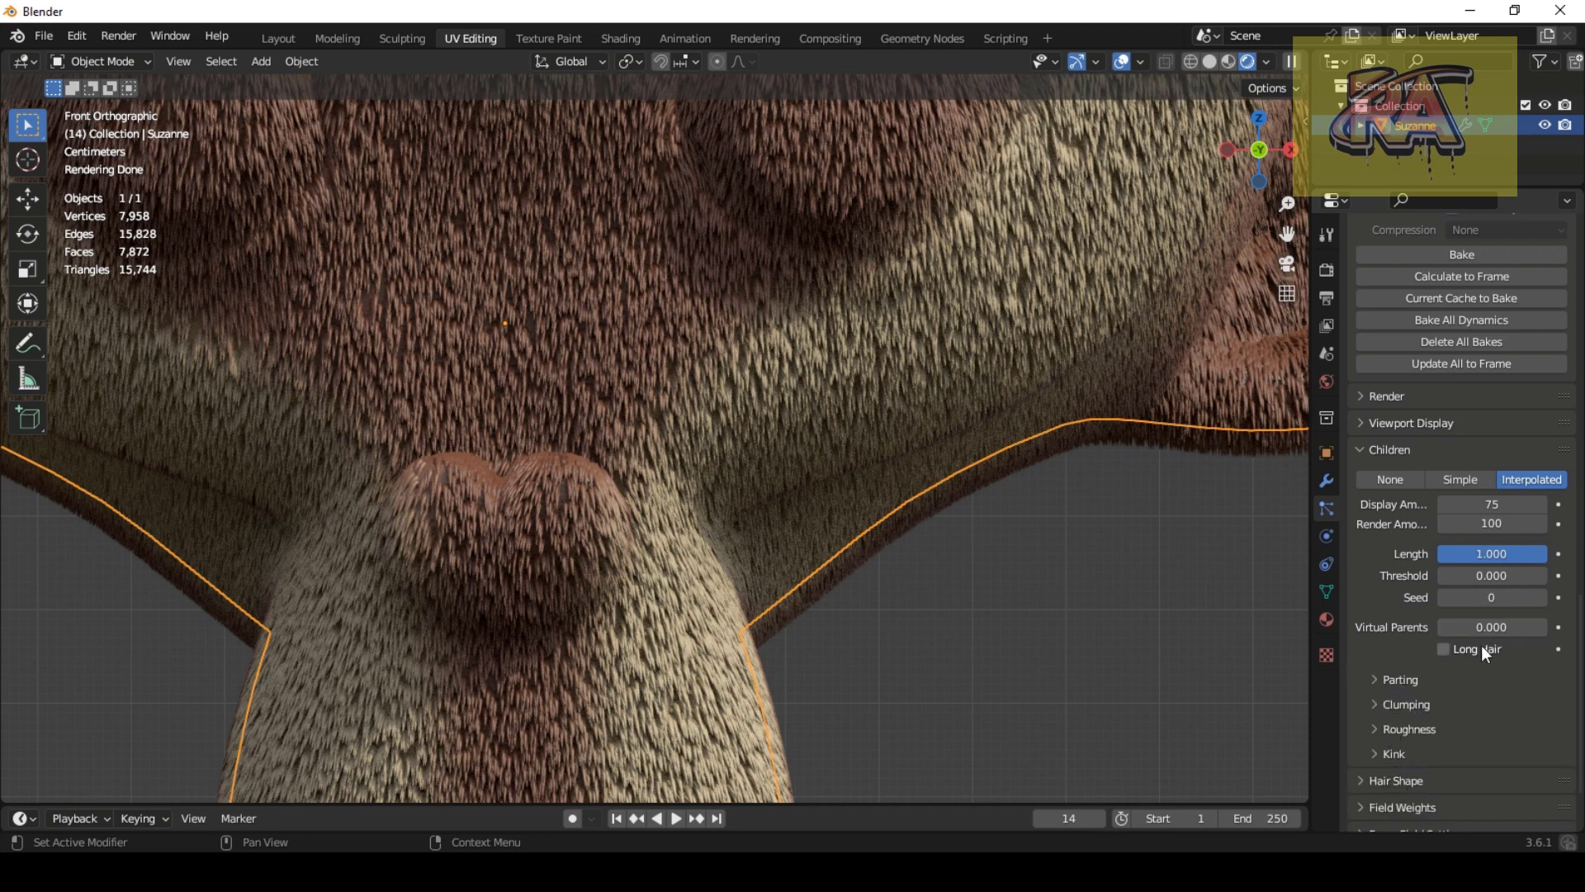
click(1385, 681)
click(1386, 680)
Step: Test child-hair Clump values up to 0.726, then settle Clump at 0.010
click(1383, 703)
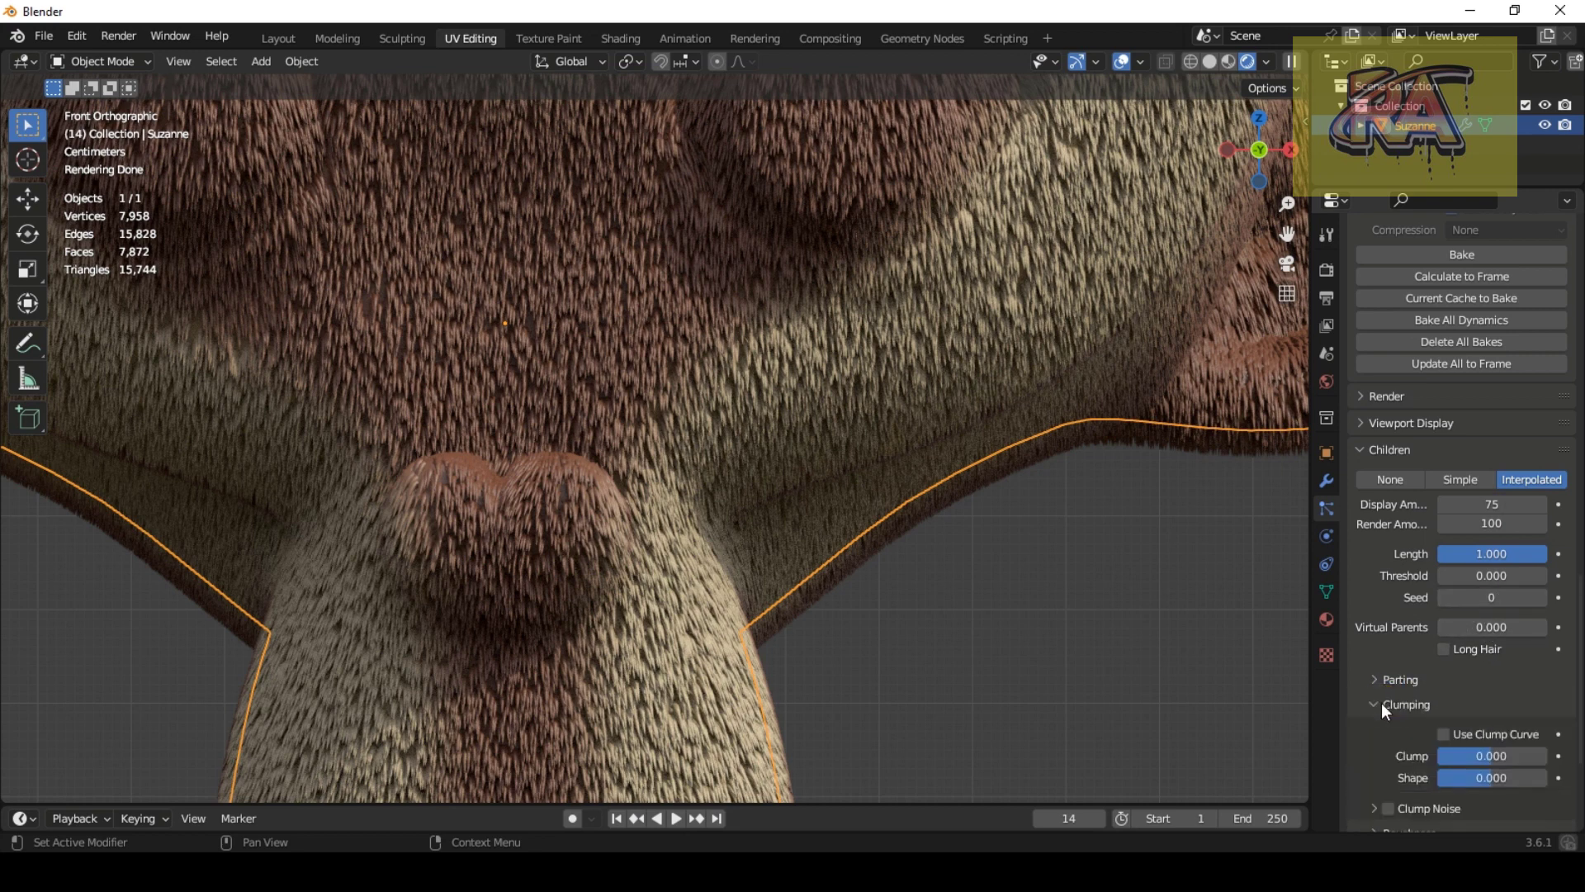
click(1481, 756)
drag(691, 345, 736, 344)
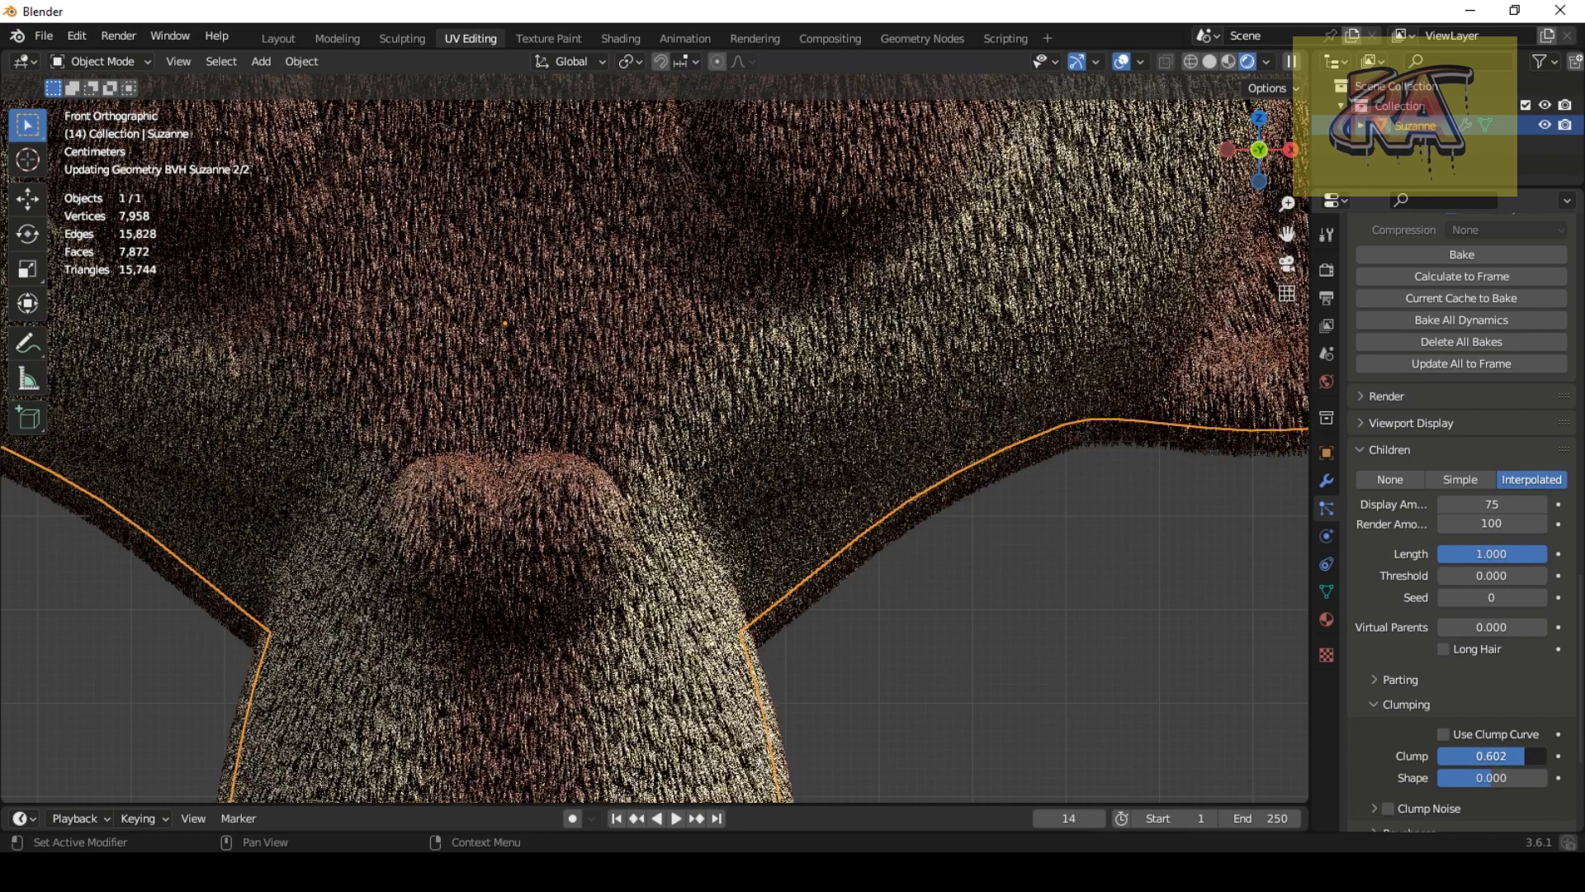
drag(1481, 757, 1434, 746)
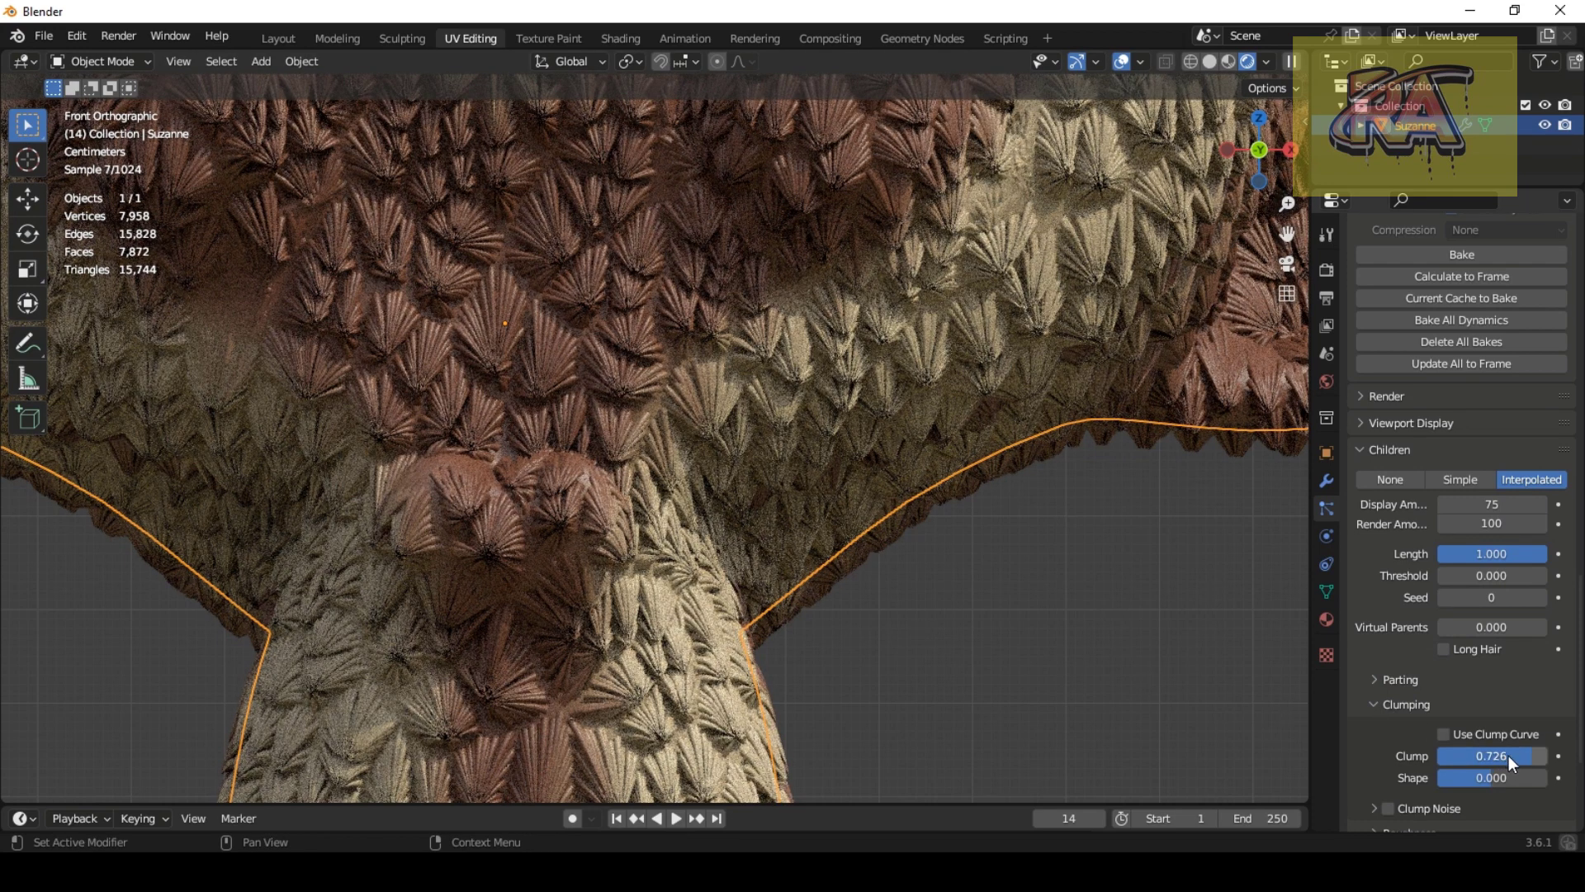
drag(1509, 755, 1484, 756)
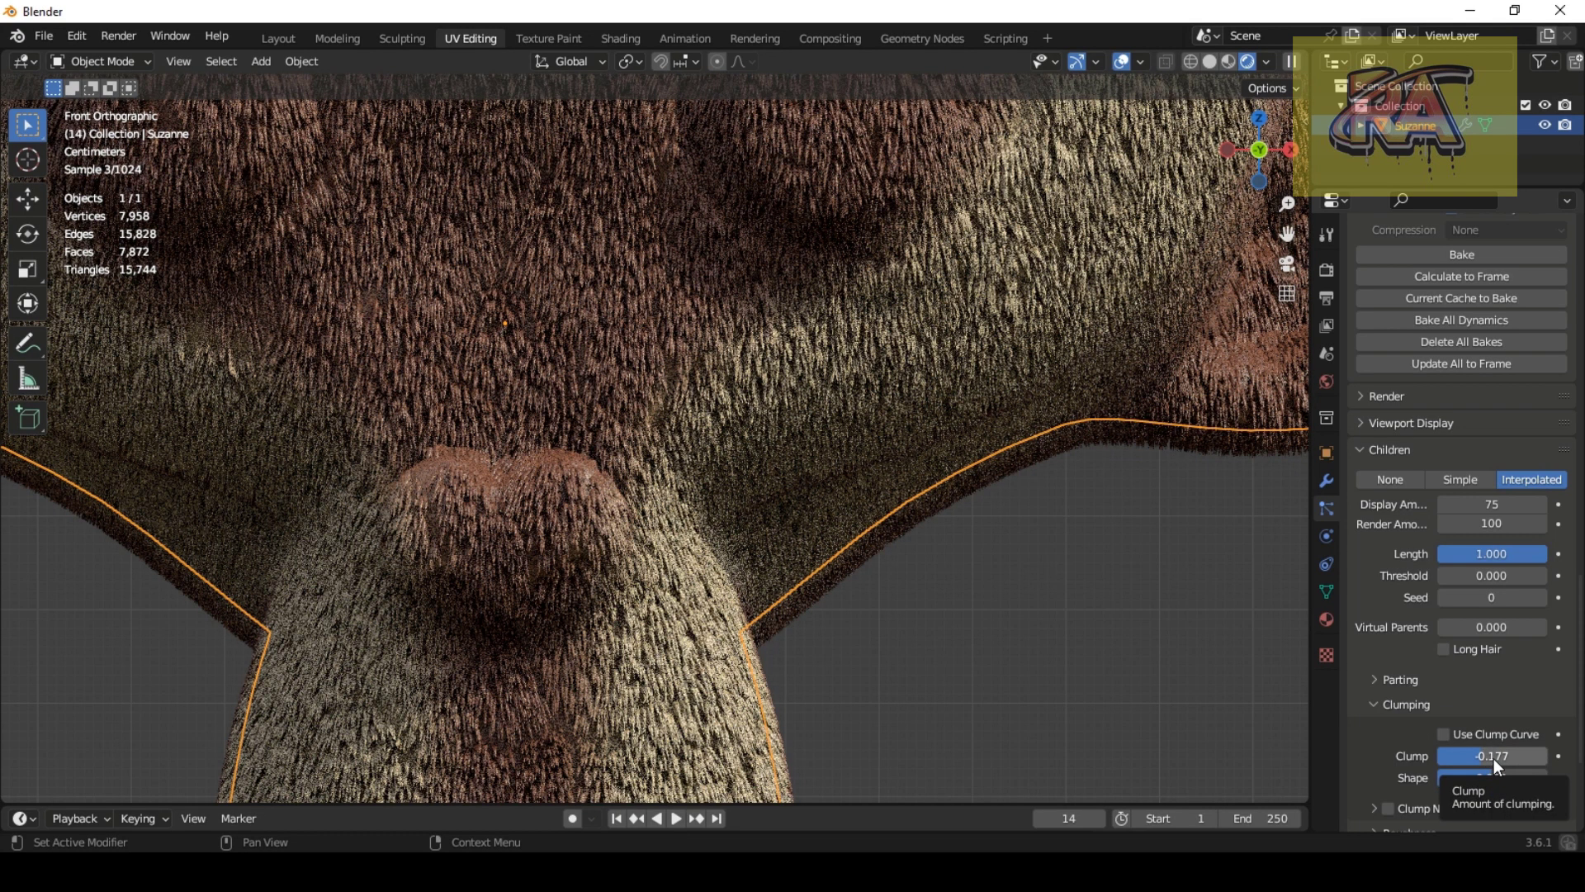
click(1494, 756)
text(0)
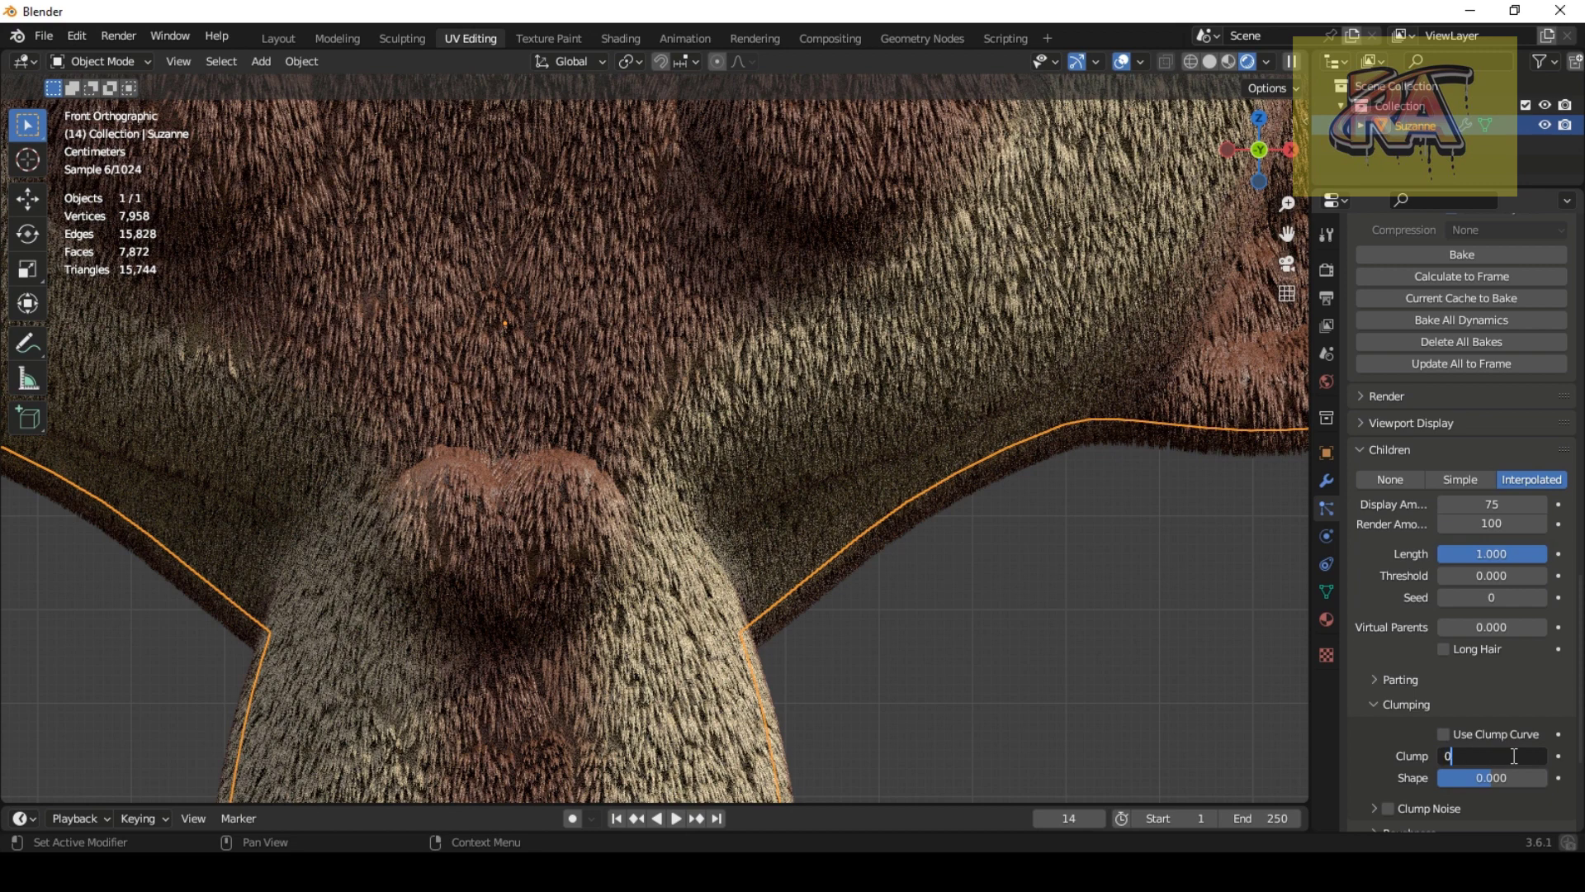
text(.01)
key(Return)
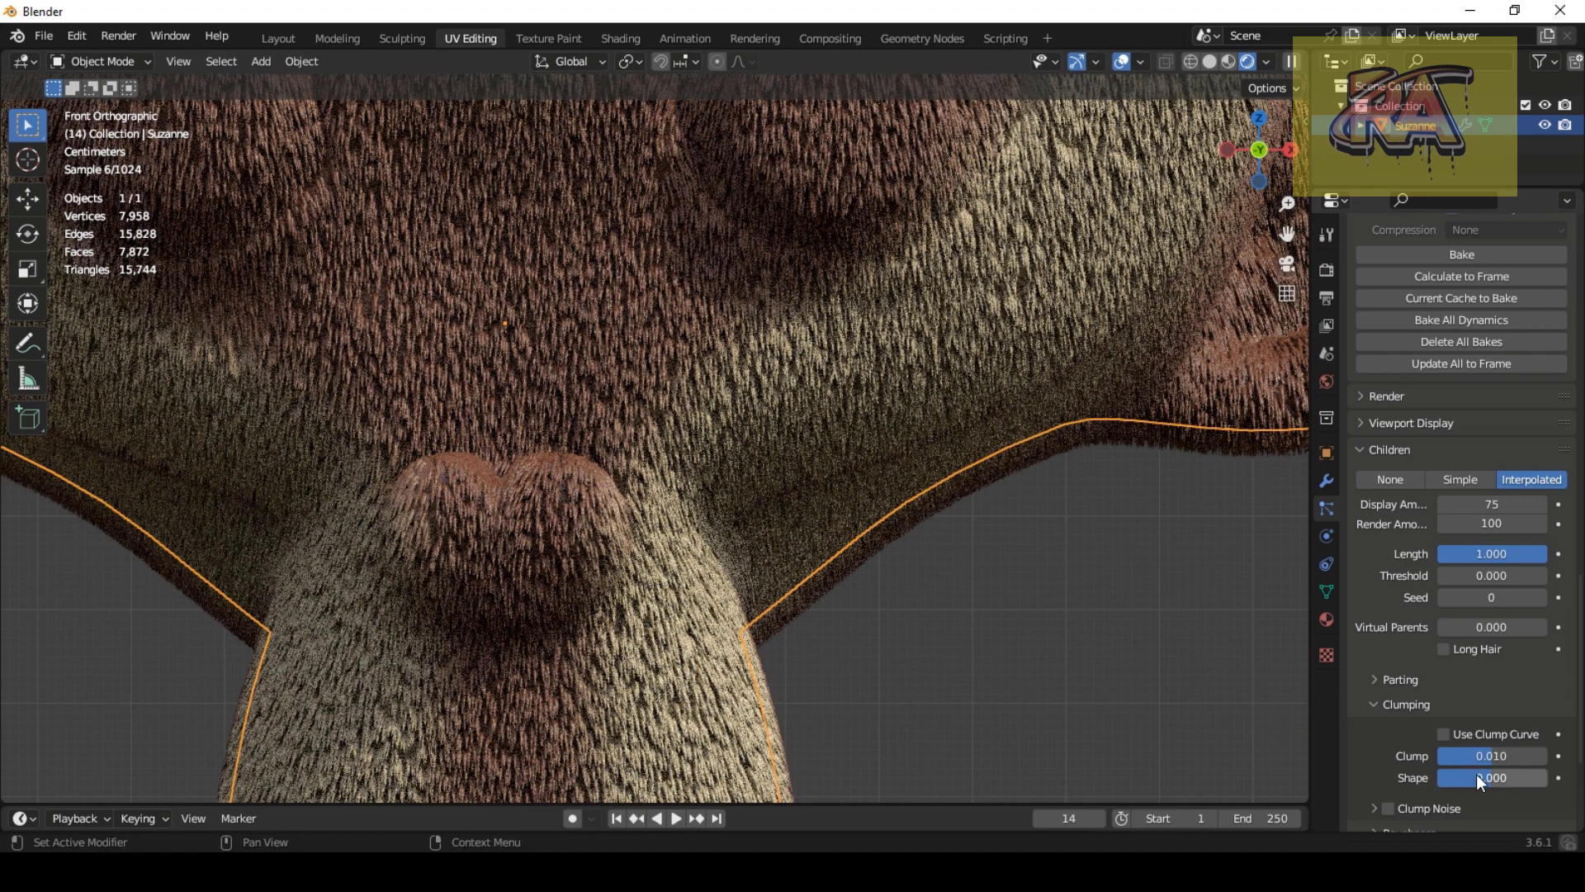
Step: Set the child-hair Clump Shape to 0.020
scroll(1412, 797, down, 1)
scroll(1410, 798, down, 1)
scroll(1410, 797, down, 1)
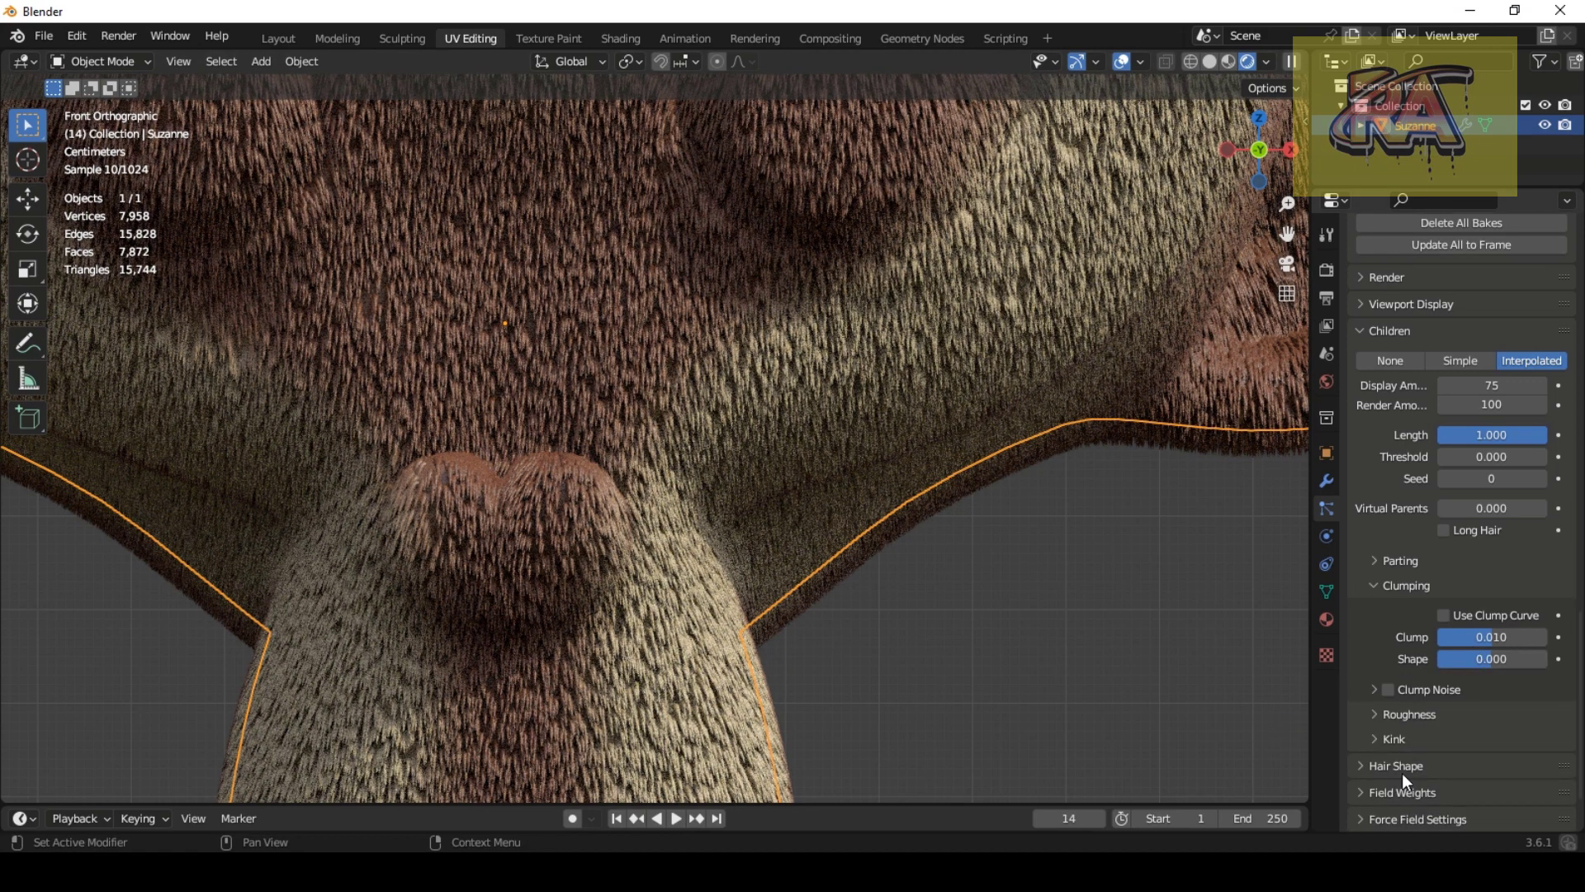
click(1512, 660)
text(0.0)
key(Return)
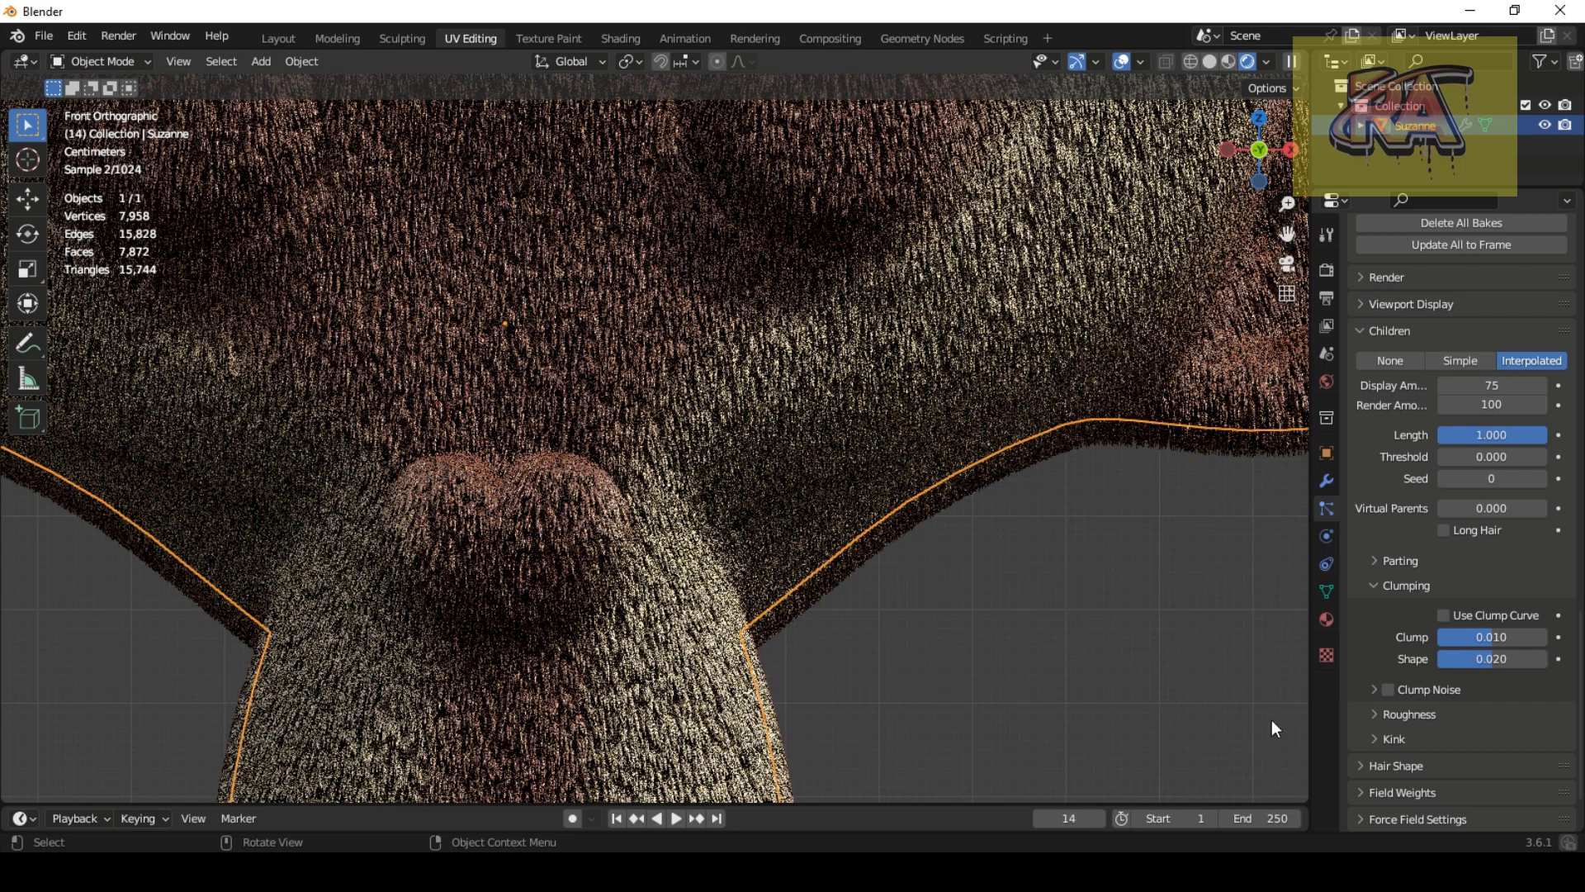
Step: Expand the Roughness options, try a higher roughness, then reset Roughness to 0
click(1374, 714)
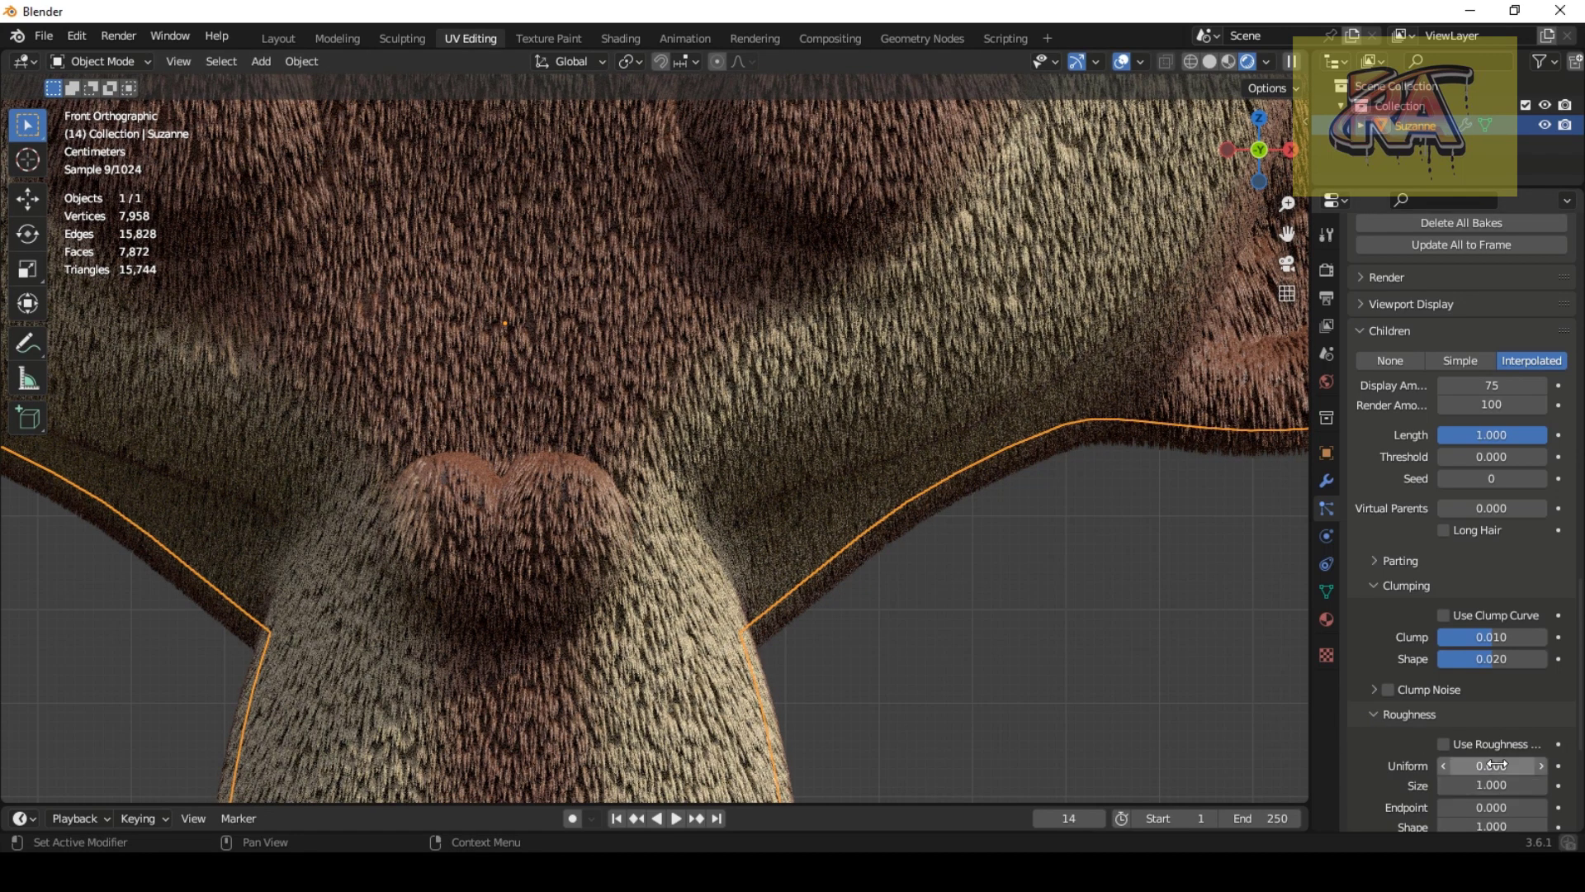
scroll(1482, 756, down, 2)
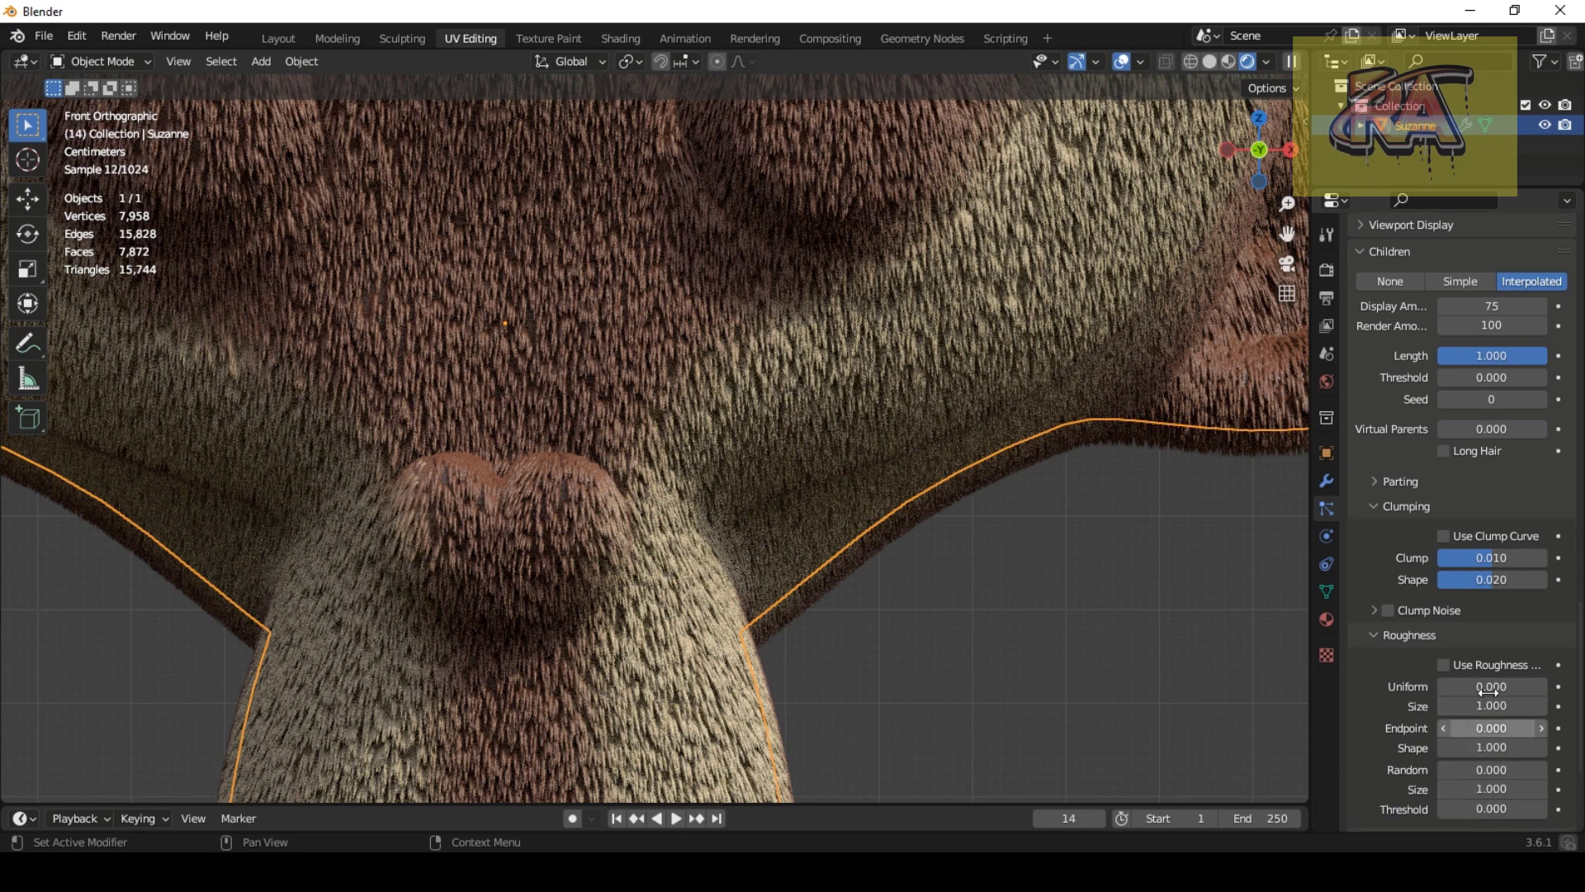
click(1444, 664)
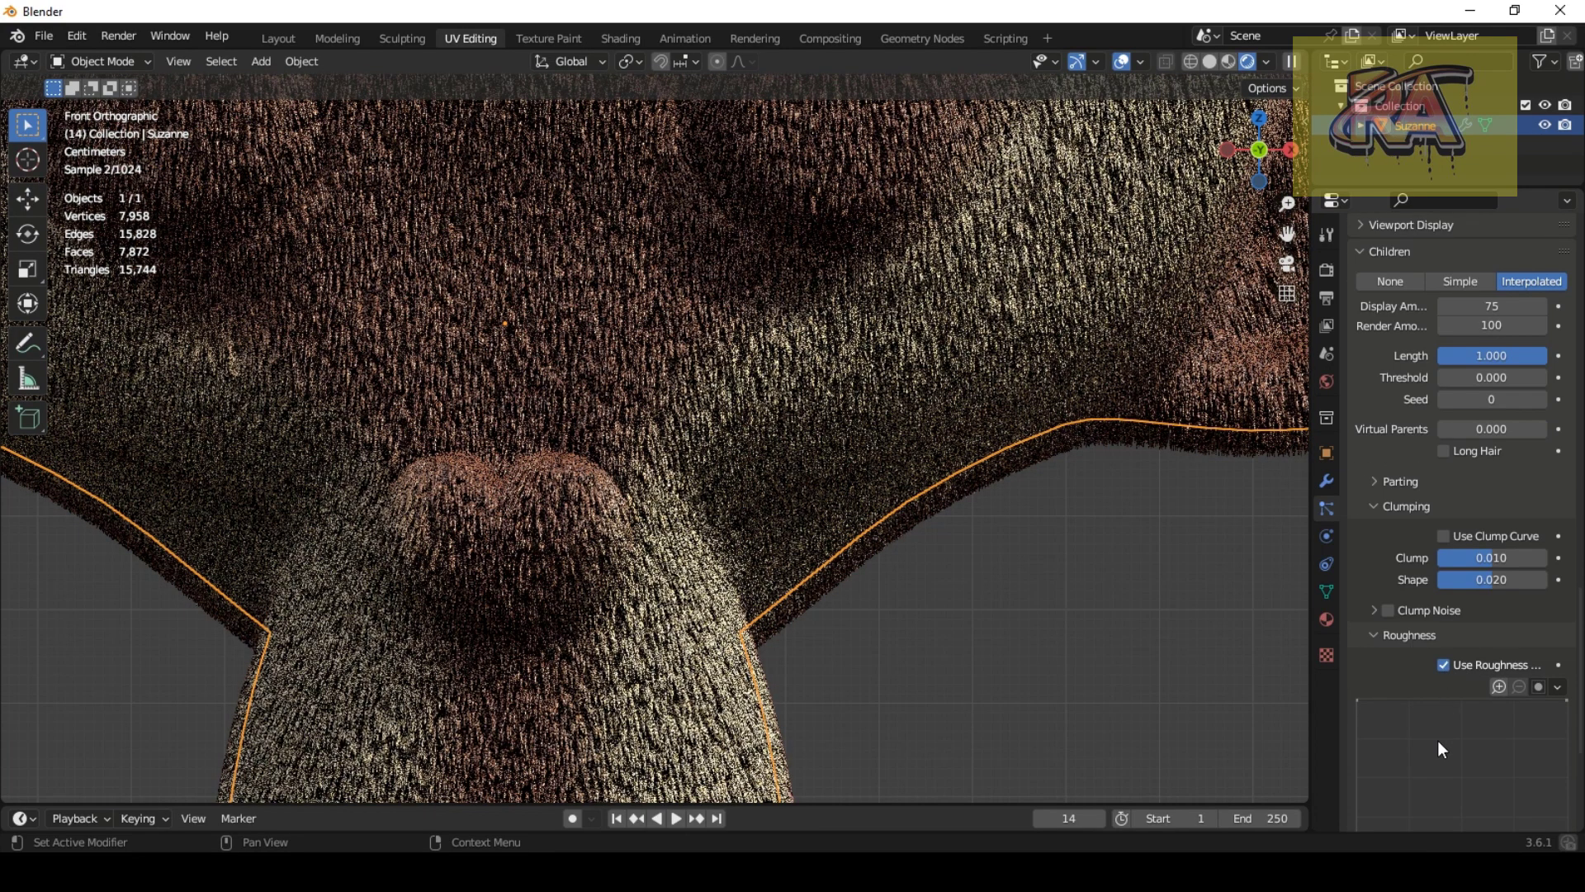
scroll(1531, 769, down, 2)
scroll(1467, 735, down, 4)
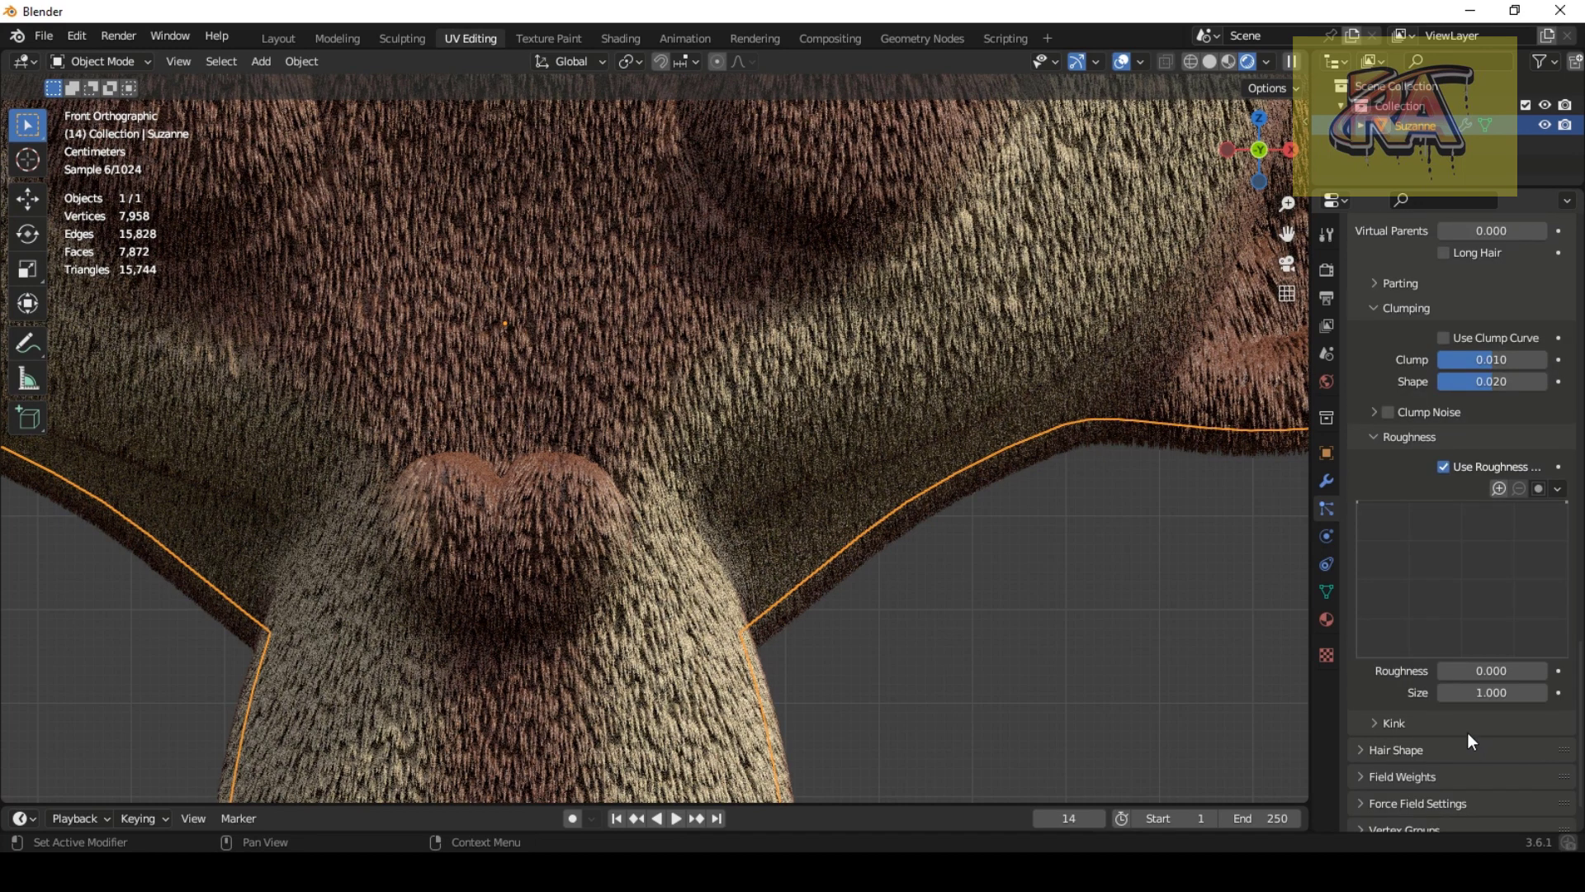
drag(1482, 670, 1519, 671)
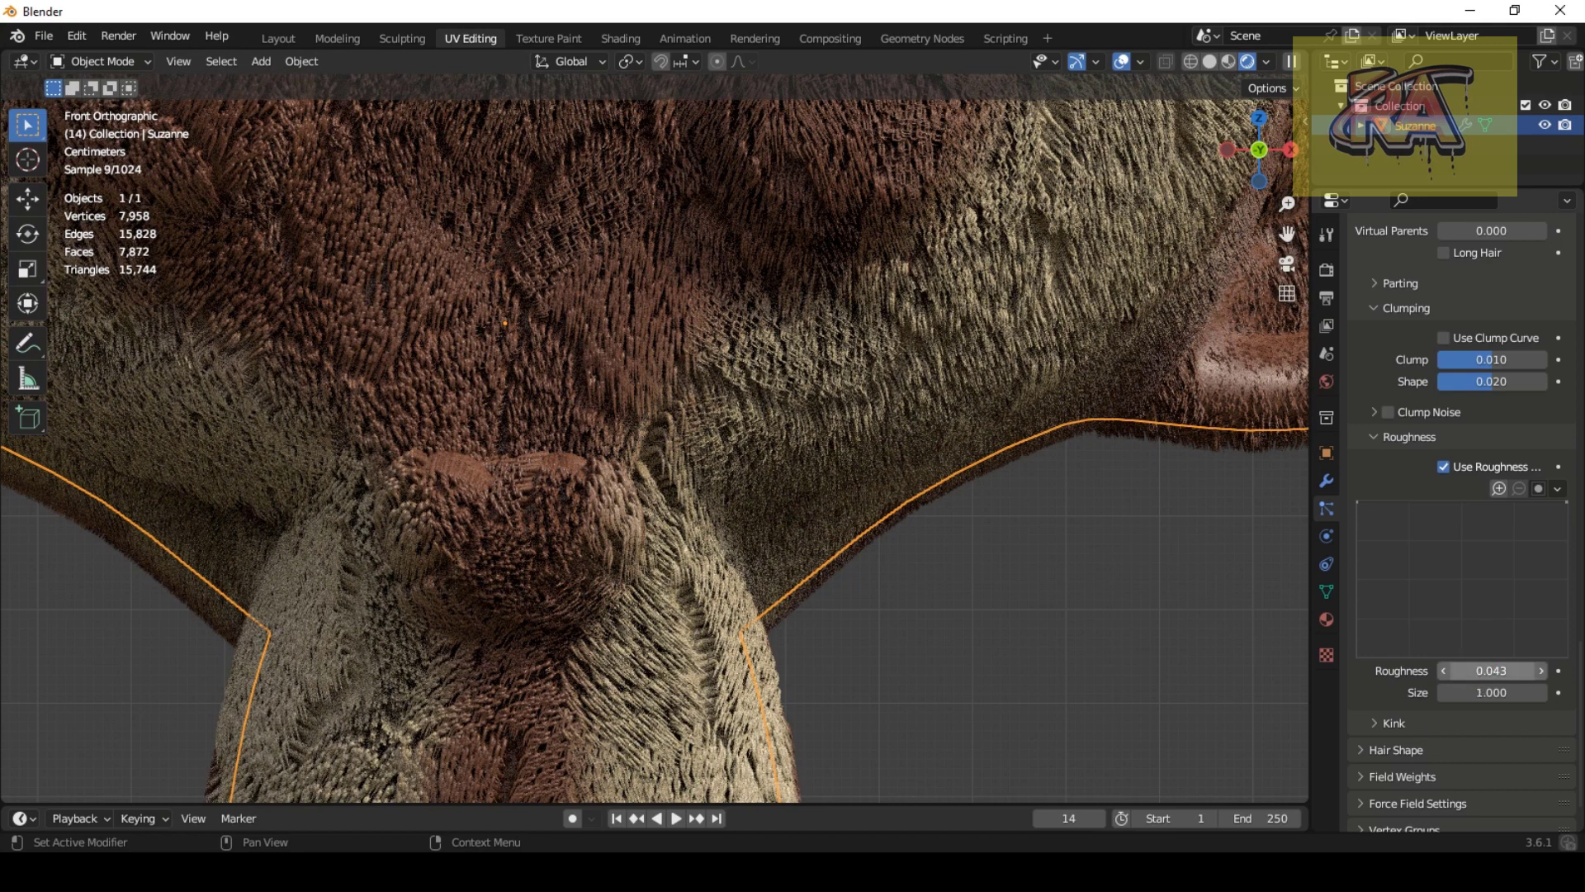
click(1485, 671)
text(0)
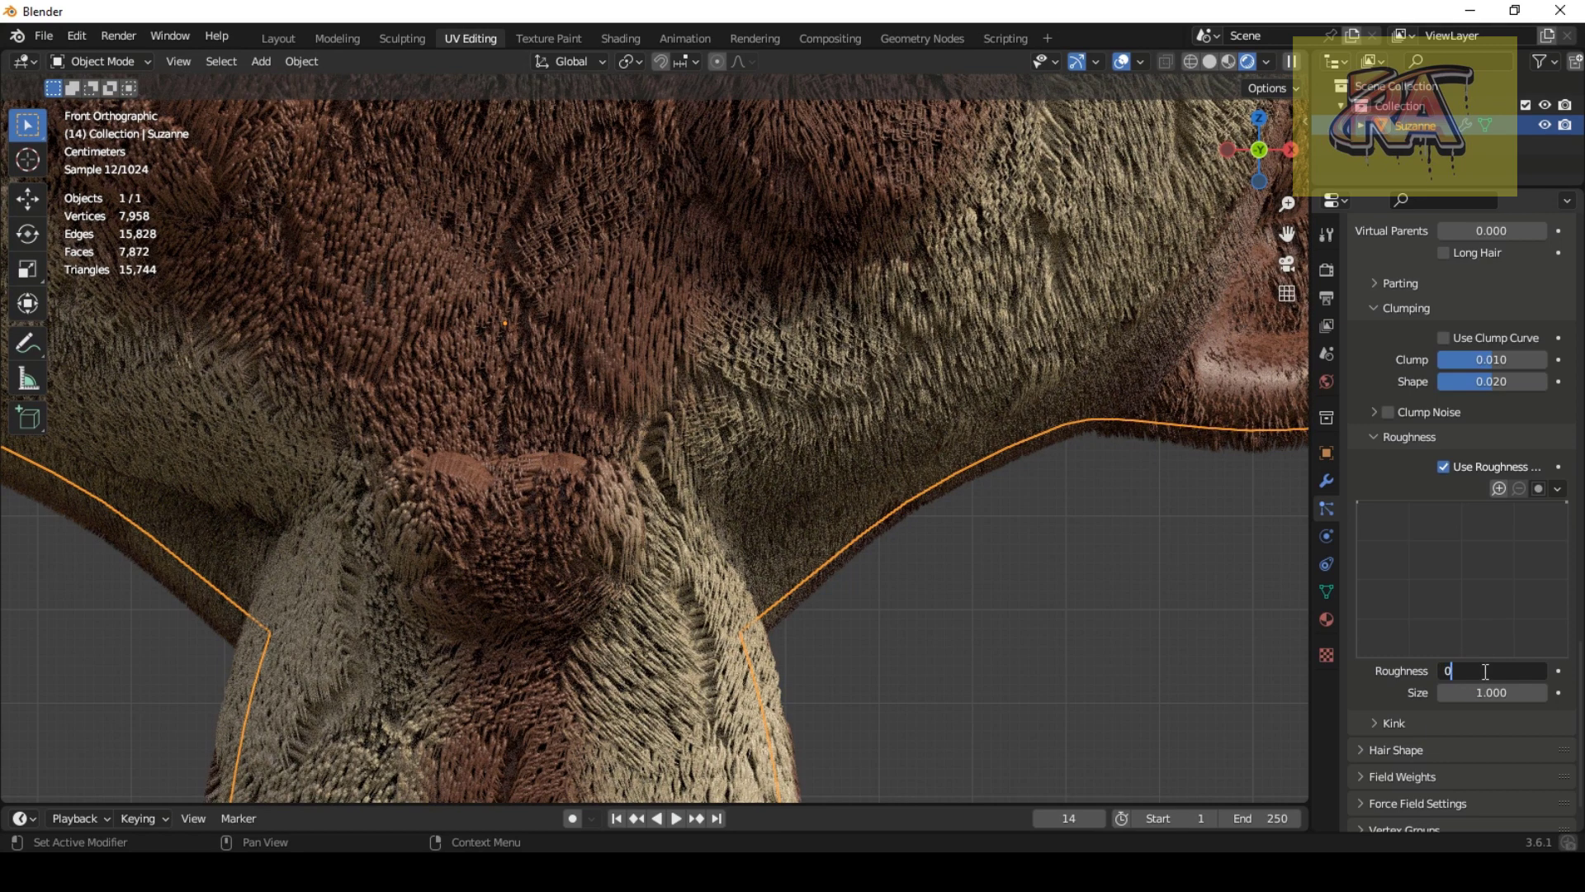
key(Return)
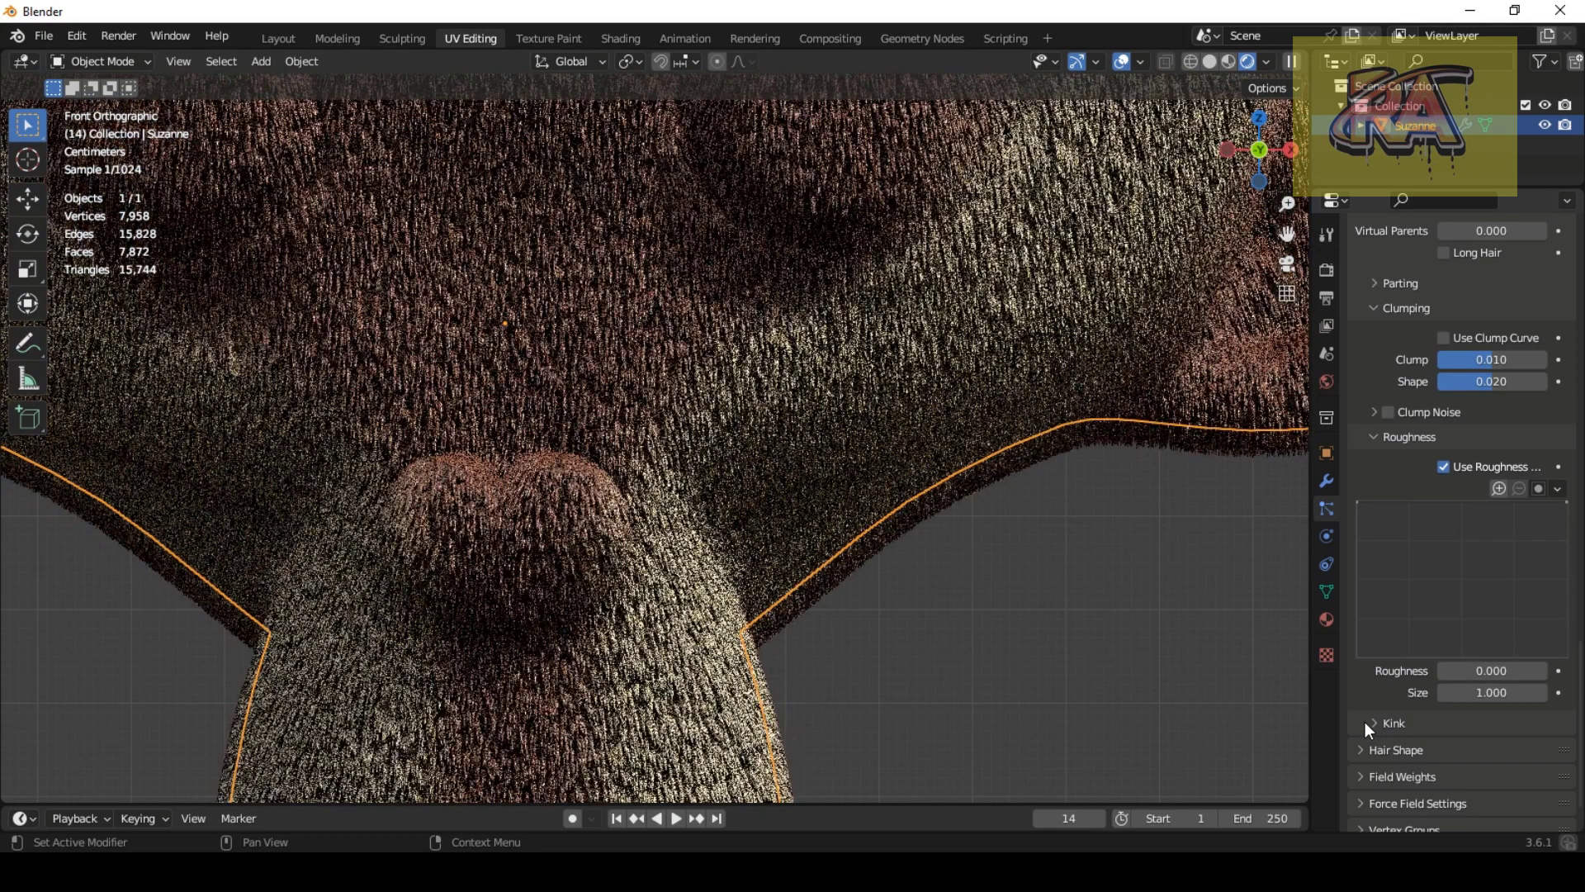
click(1378, 723)
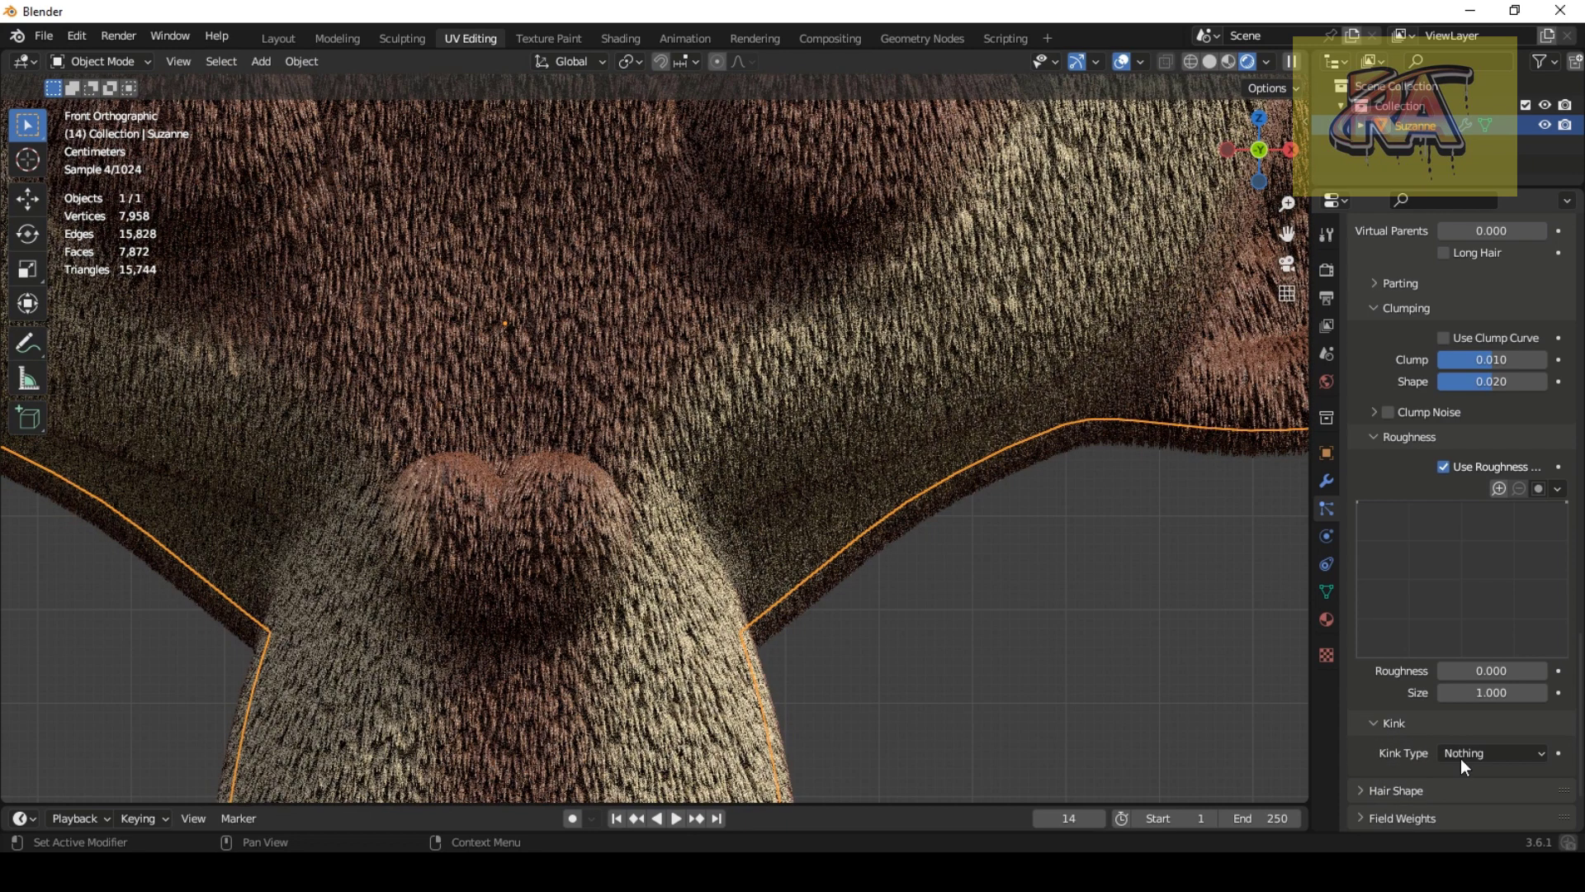
click(1468, 751)
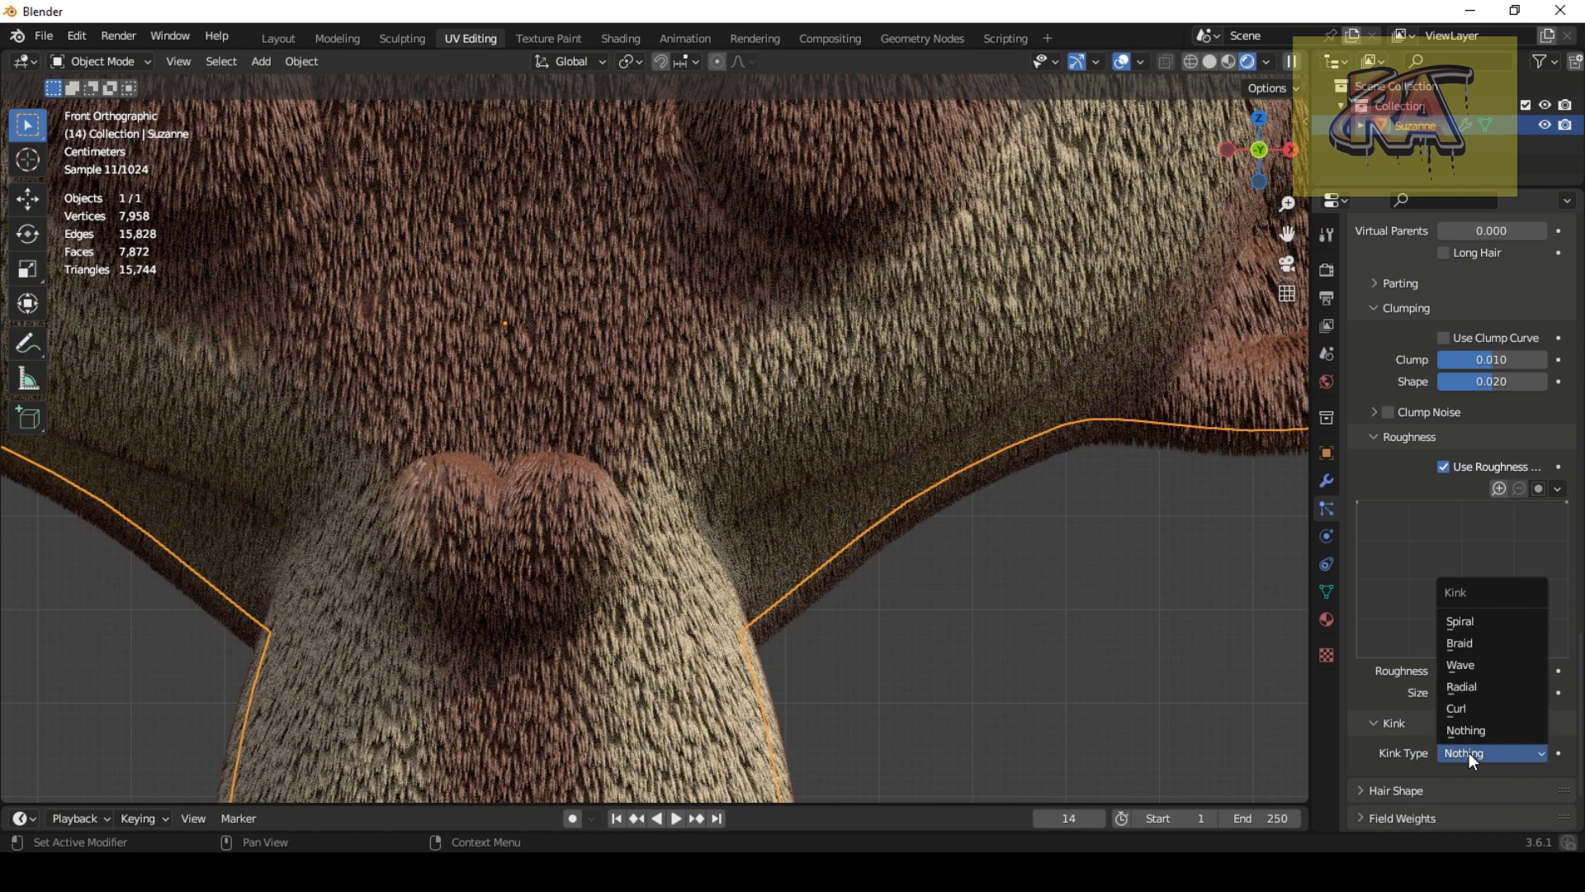
click(1469, 751)
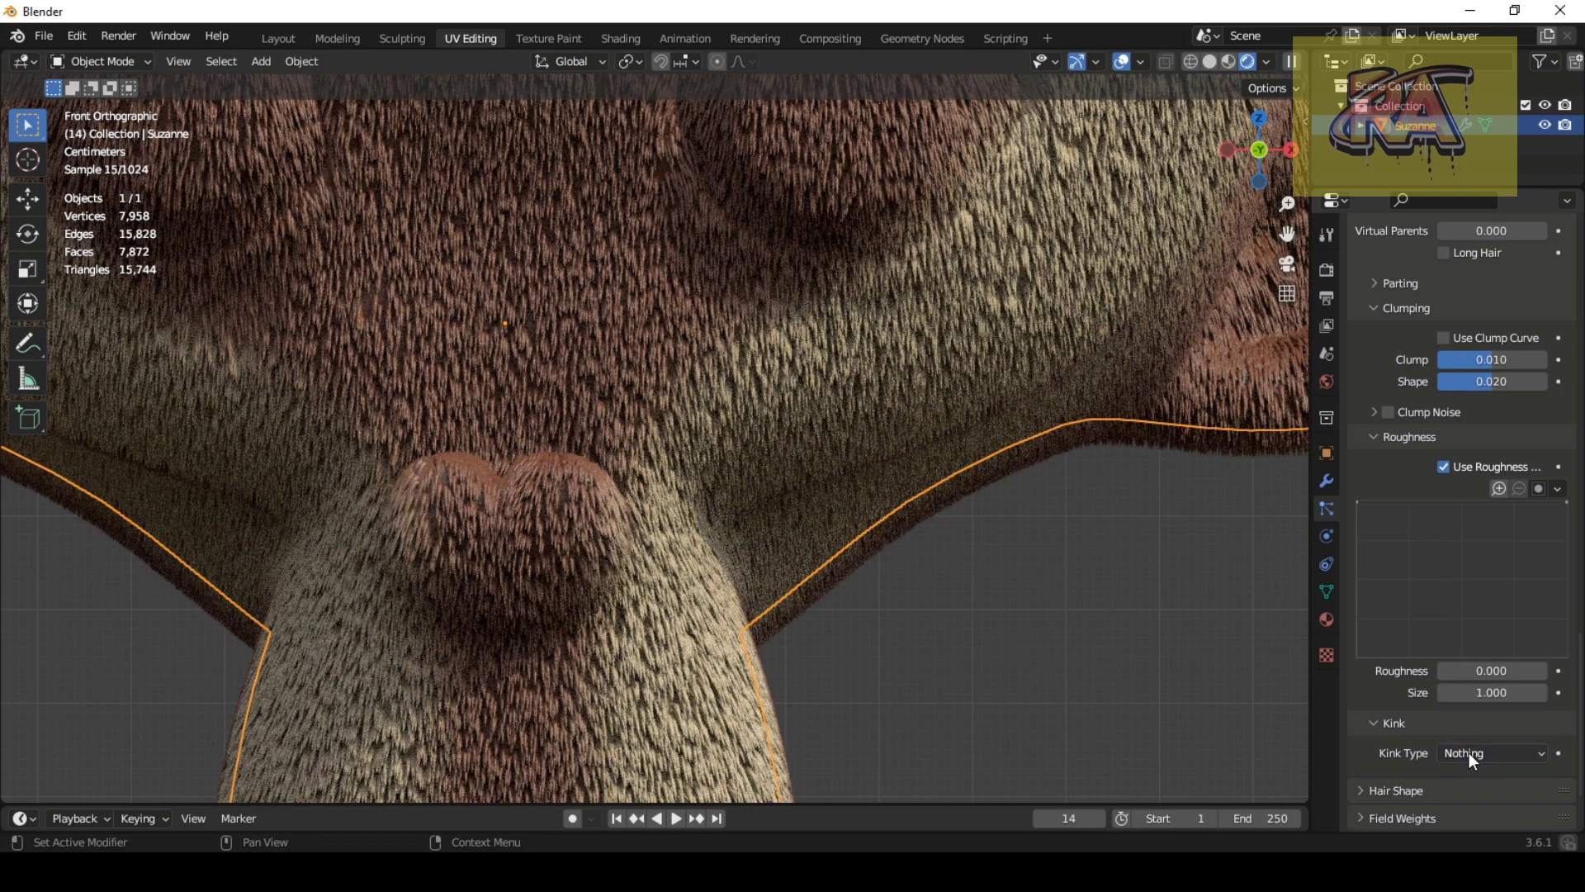
click(1468, 751)
click(1478, 712)
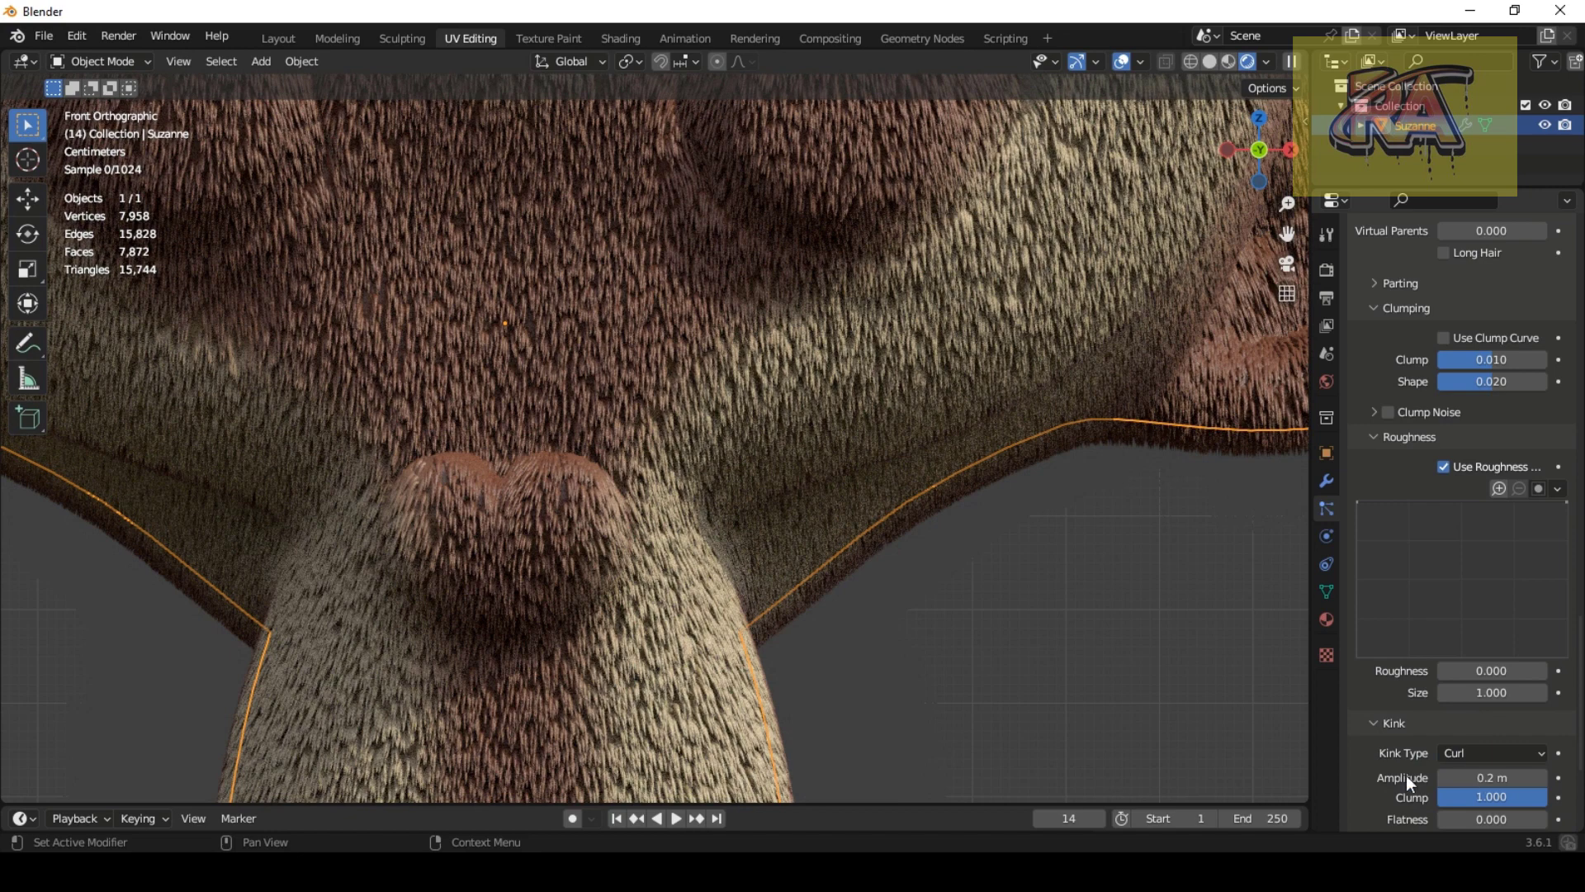
click(1485, 776)
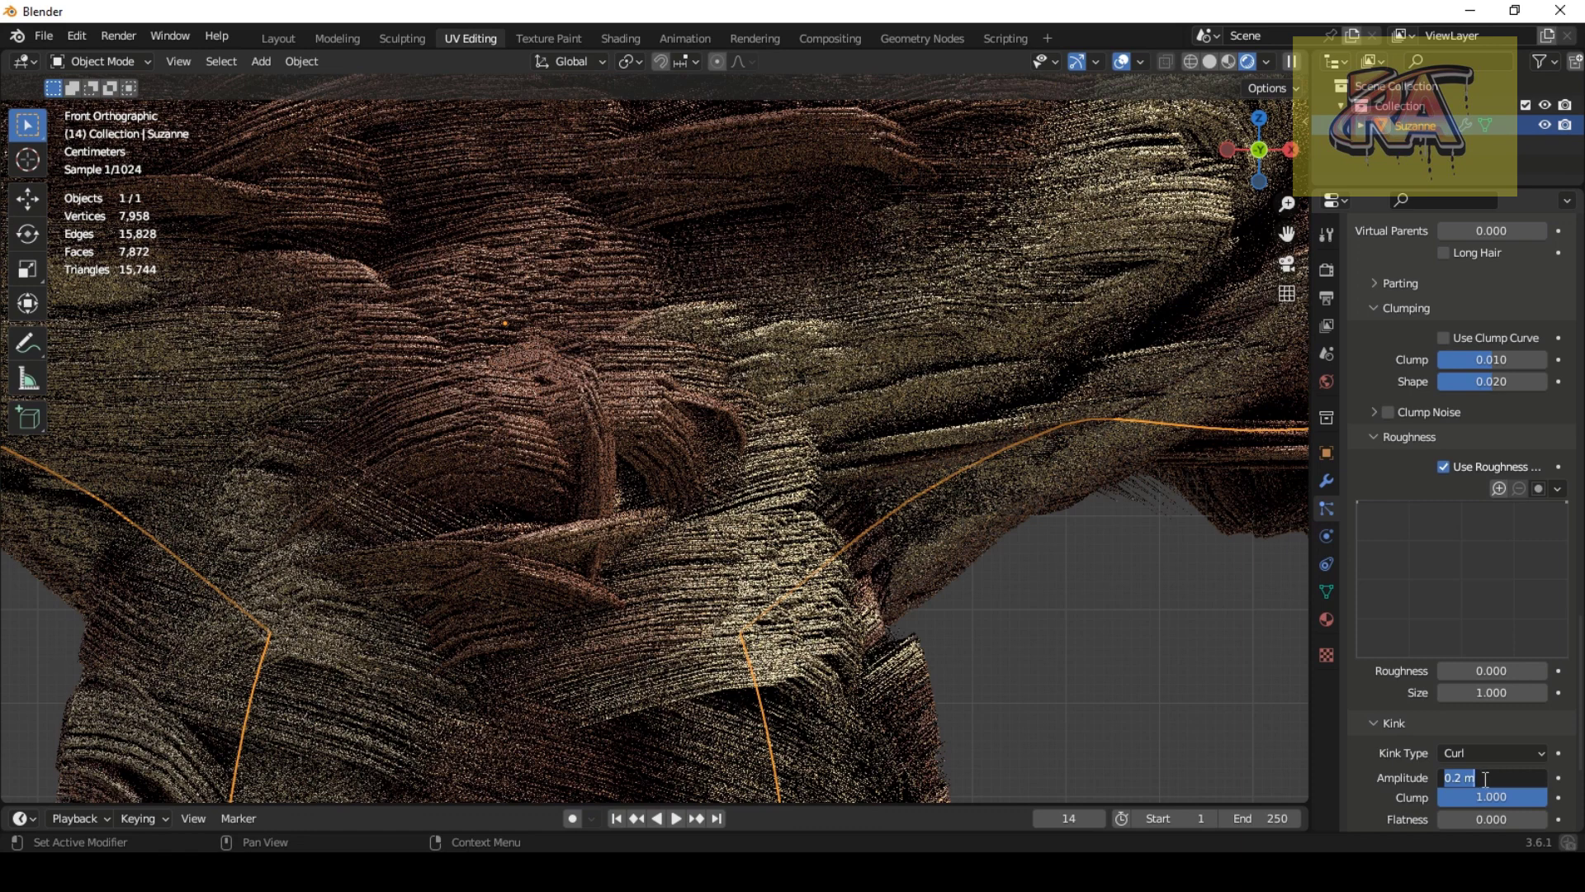
text(0.01)
key(Return)
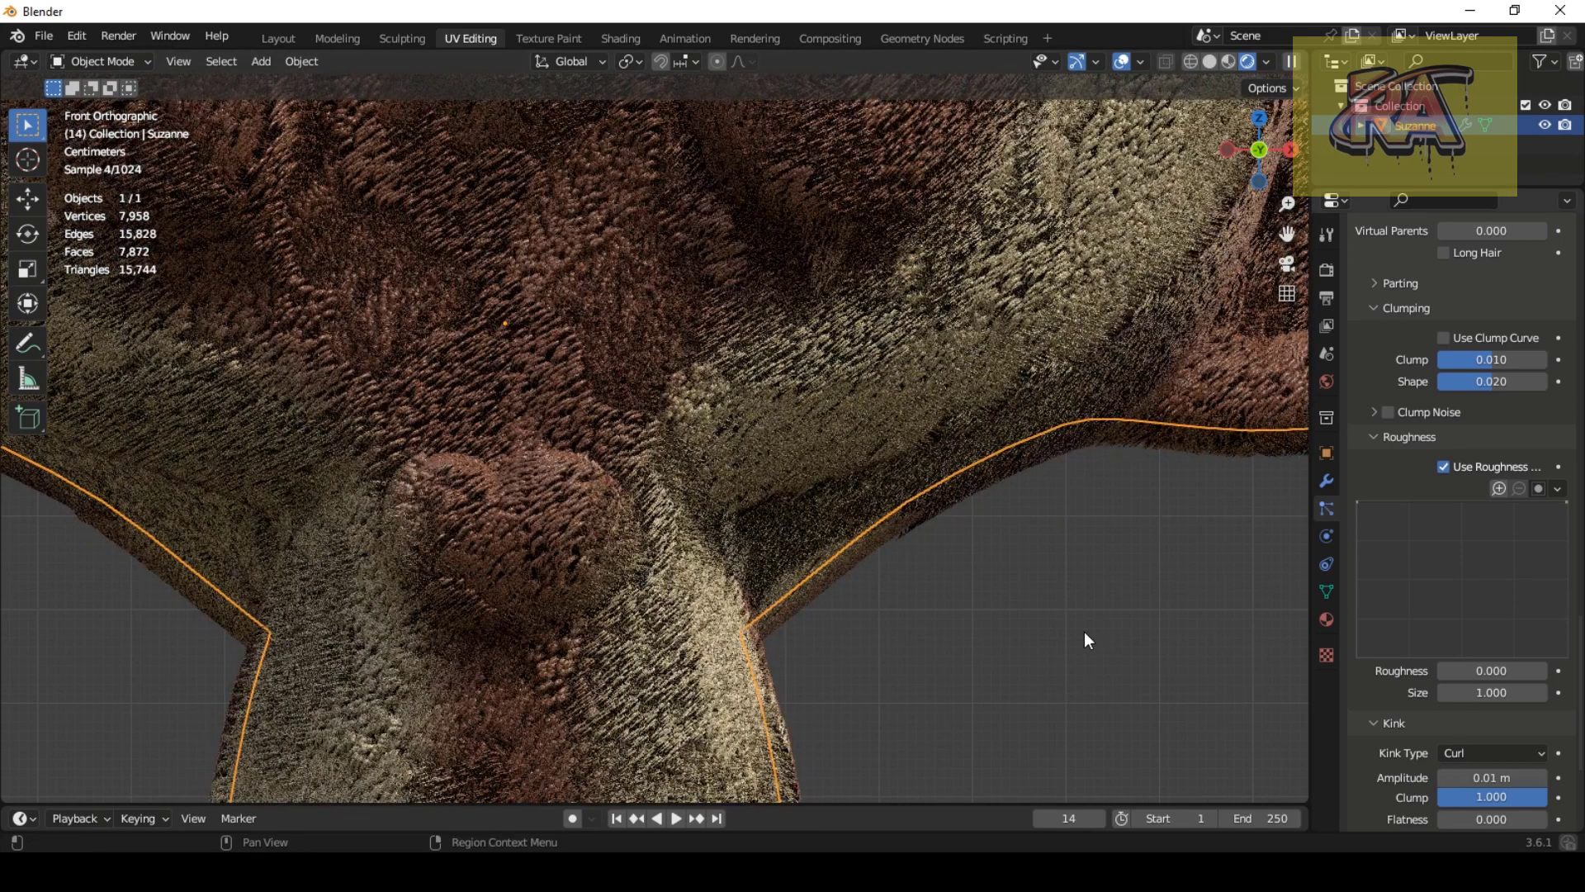
click(1471, 755)
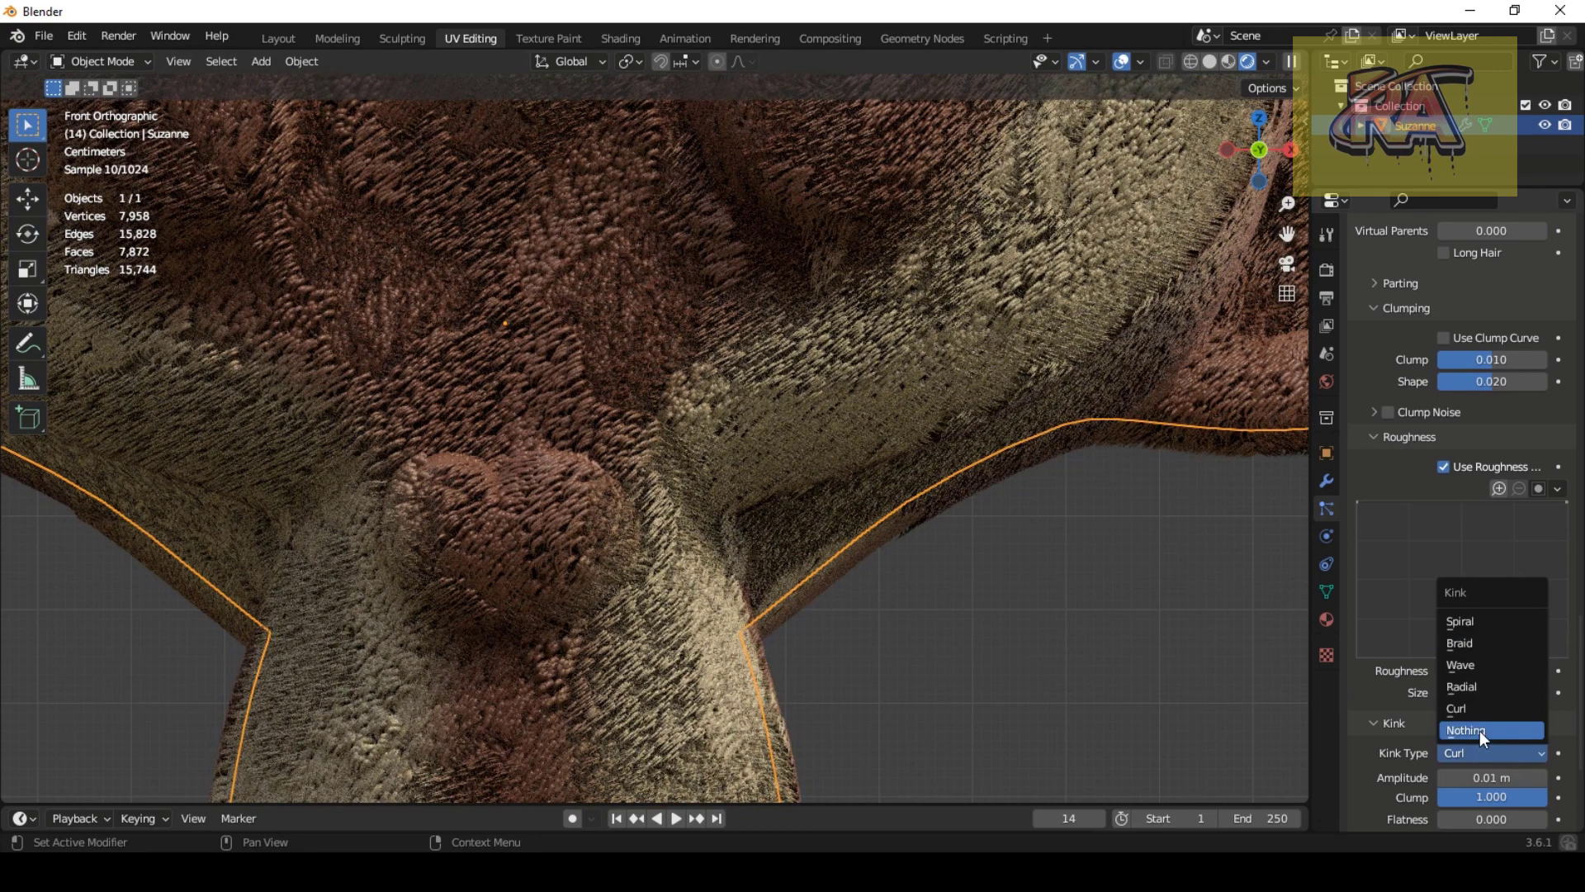
click(1480, 731)
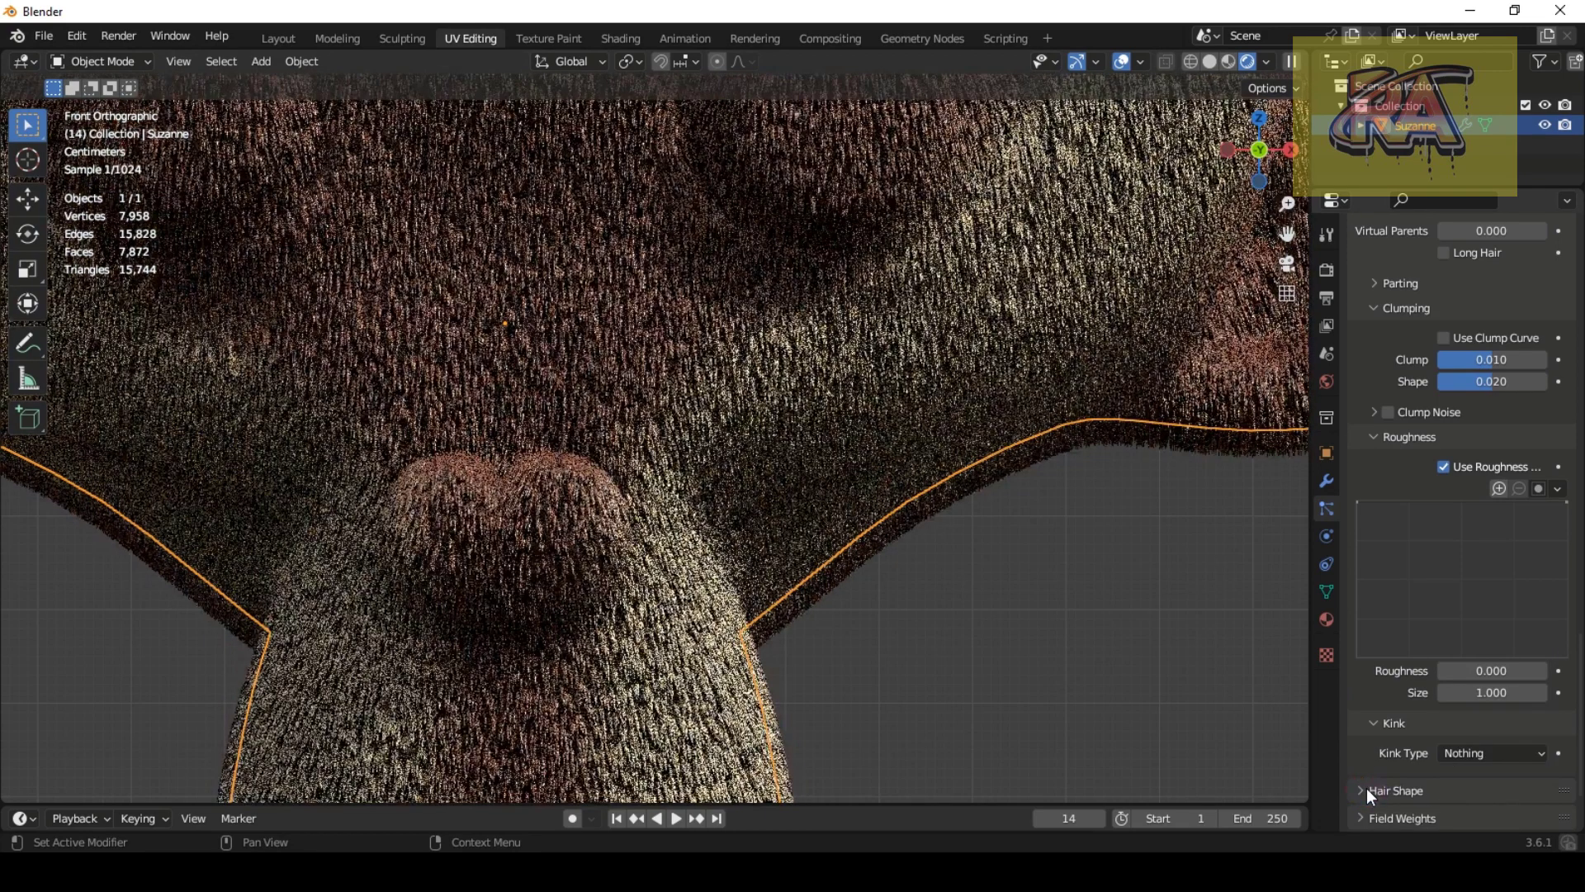
Step: In Hair Shape, try a 0.7 m Diameter Root with a 0.1 m Tip
scroll(1466, 800, down, 1)
scroll(1466, 801, down, 3)
scroll(1486, 768, down, 1)
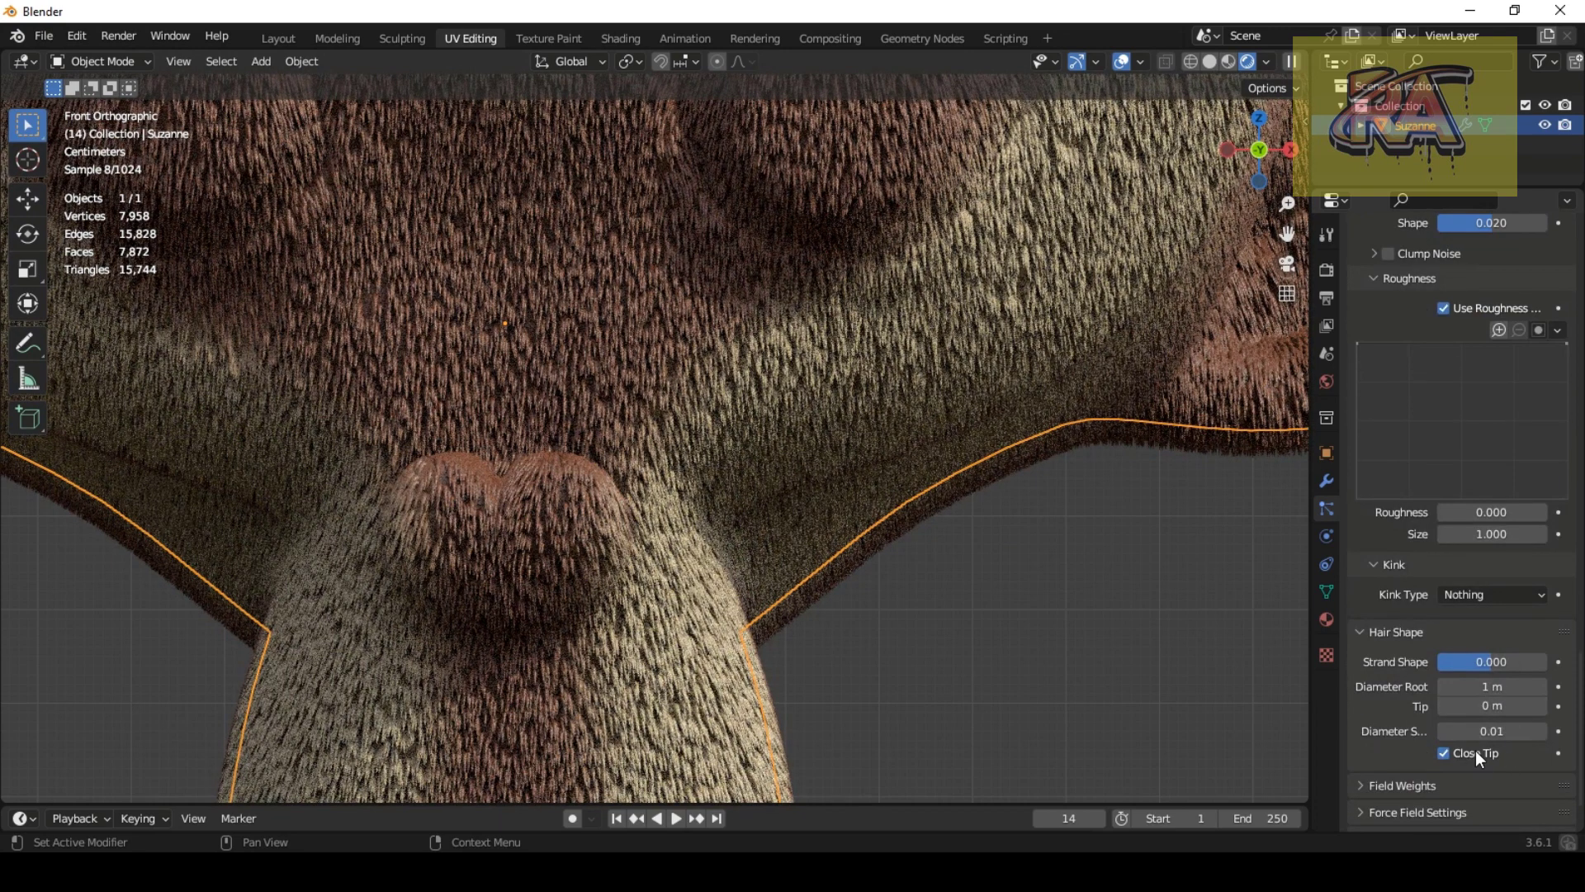
click(1493, 686)
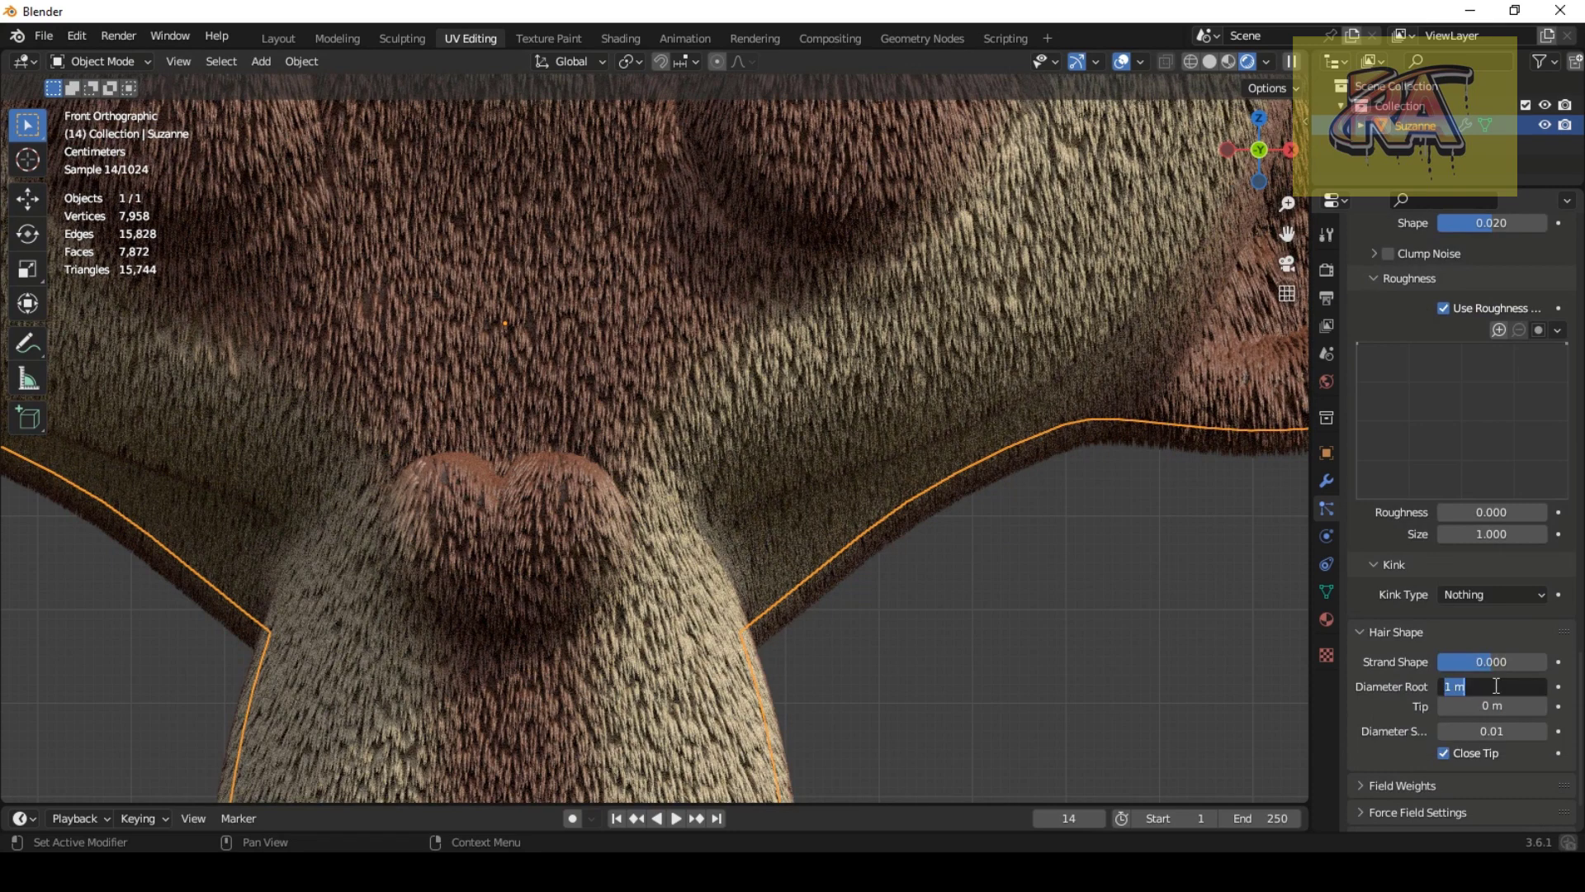
text(0.)
text(7)
click(1497, 704)
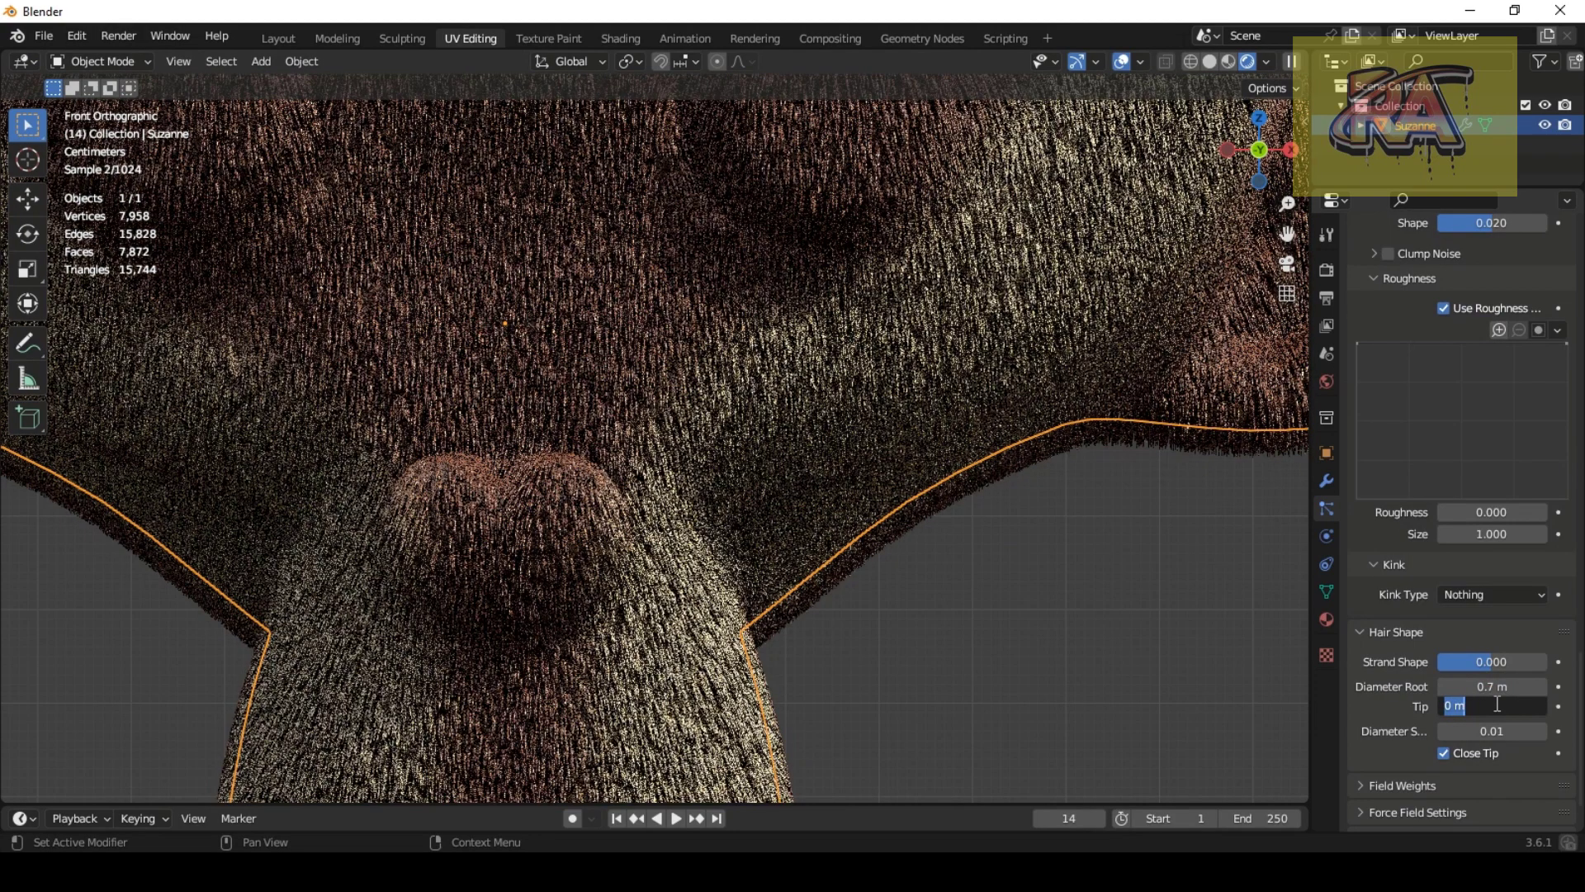
text(0.1)
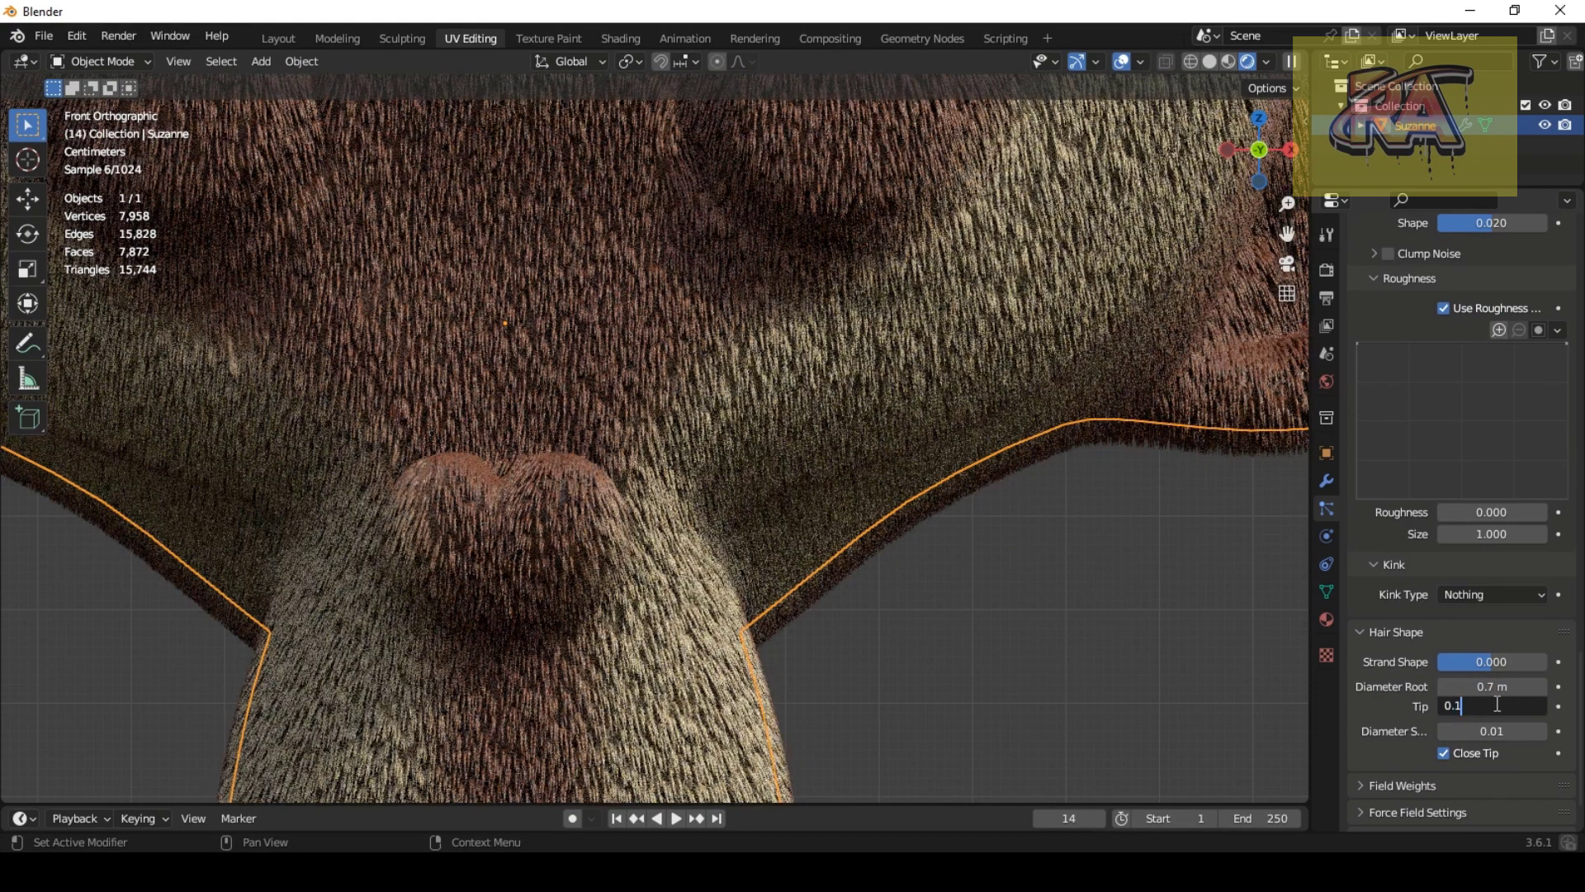
key(Return)
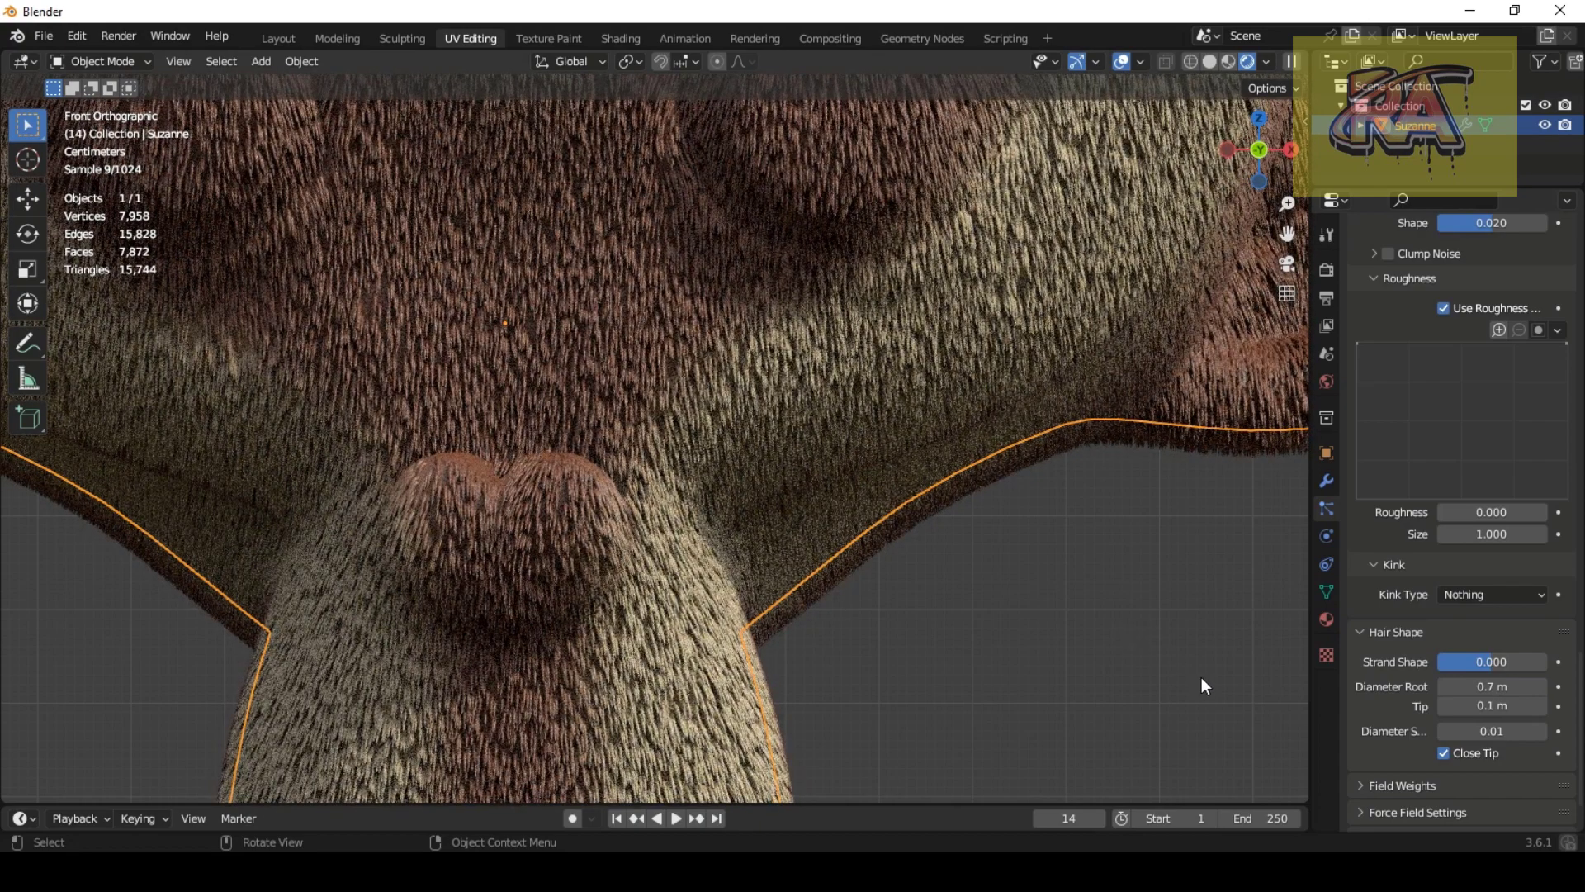
Step: Experiment with the Diameter Root, changing it to 0.09 m, then 0.3 m
click(1490, 688)
text(0)
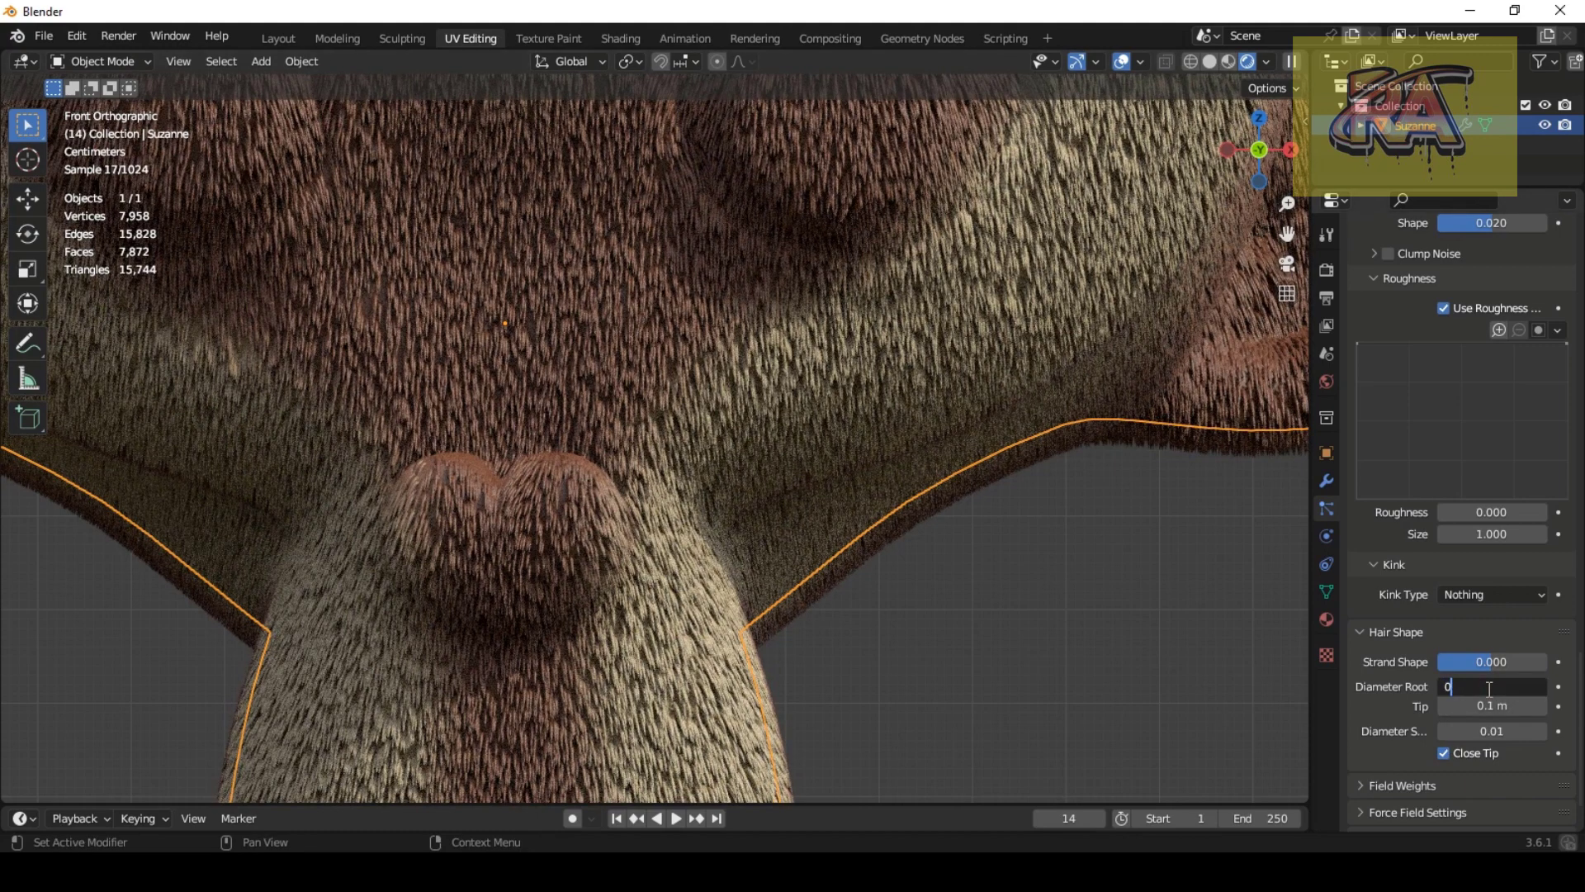
text(.01)
key(BackSpace)
text(9)
key(Return)
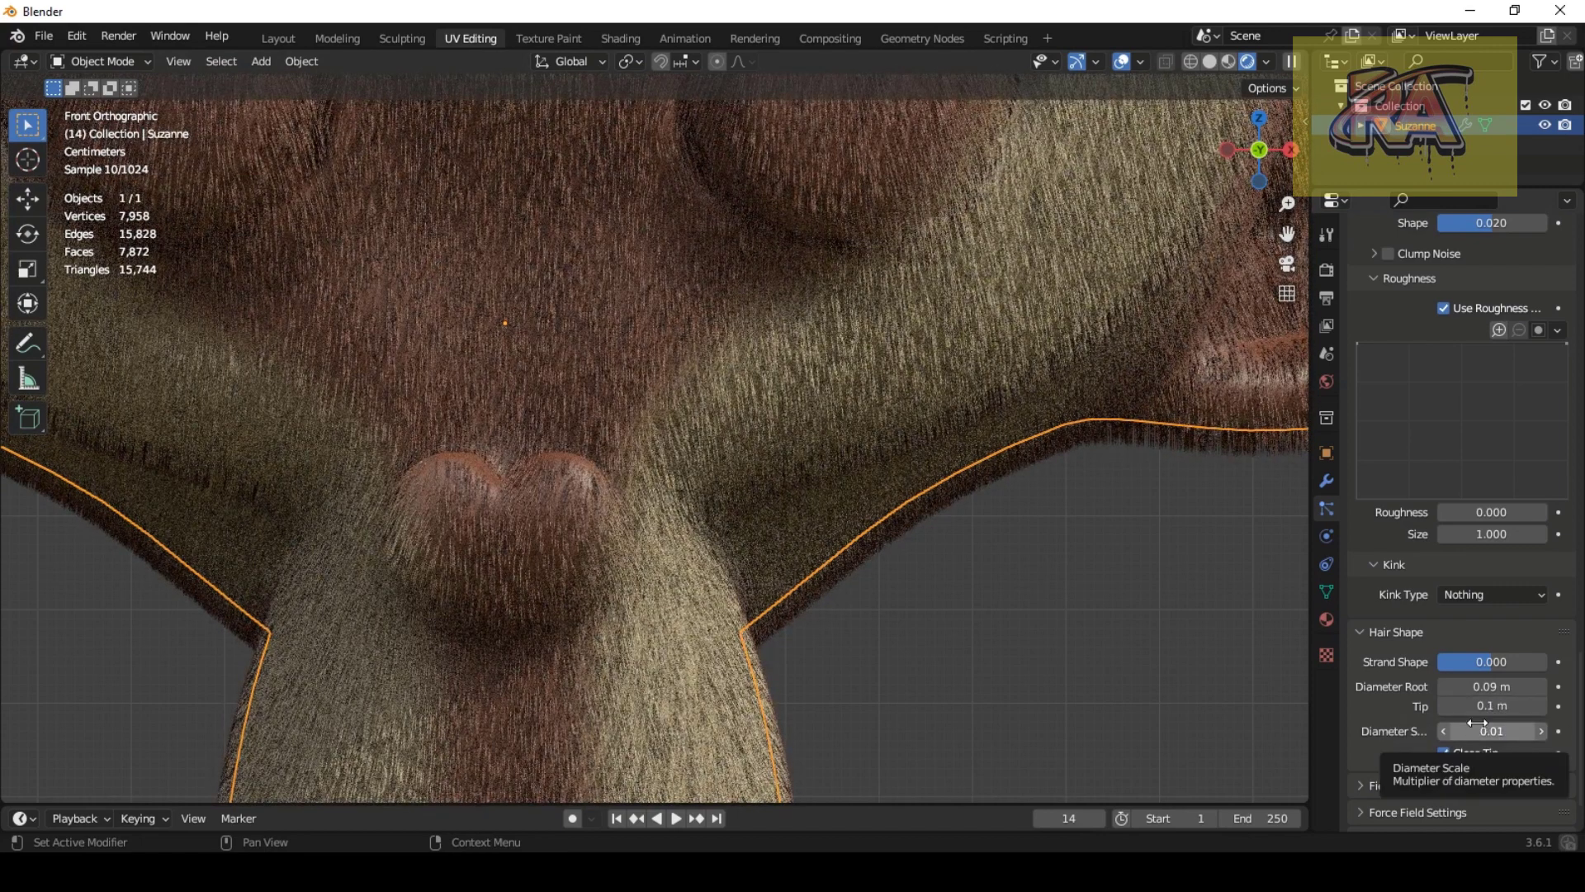
click(1494, 685)
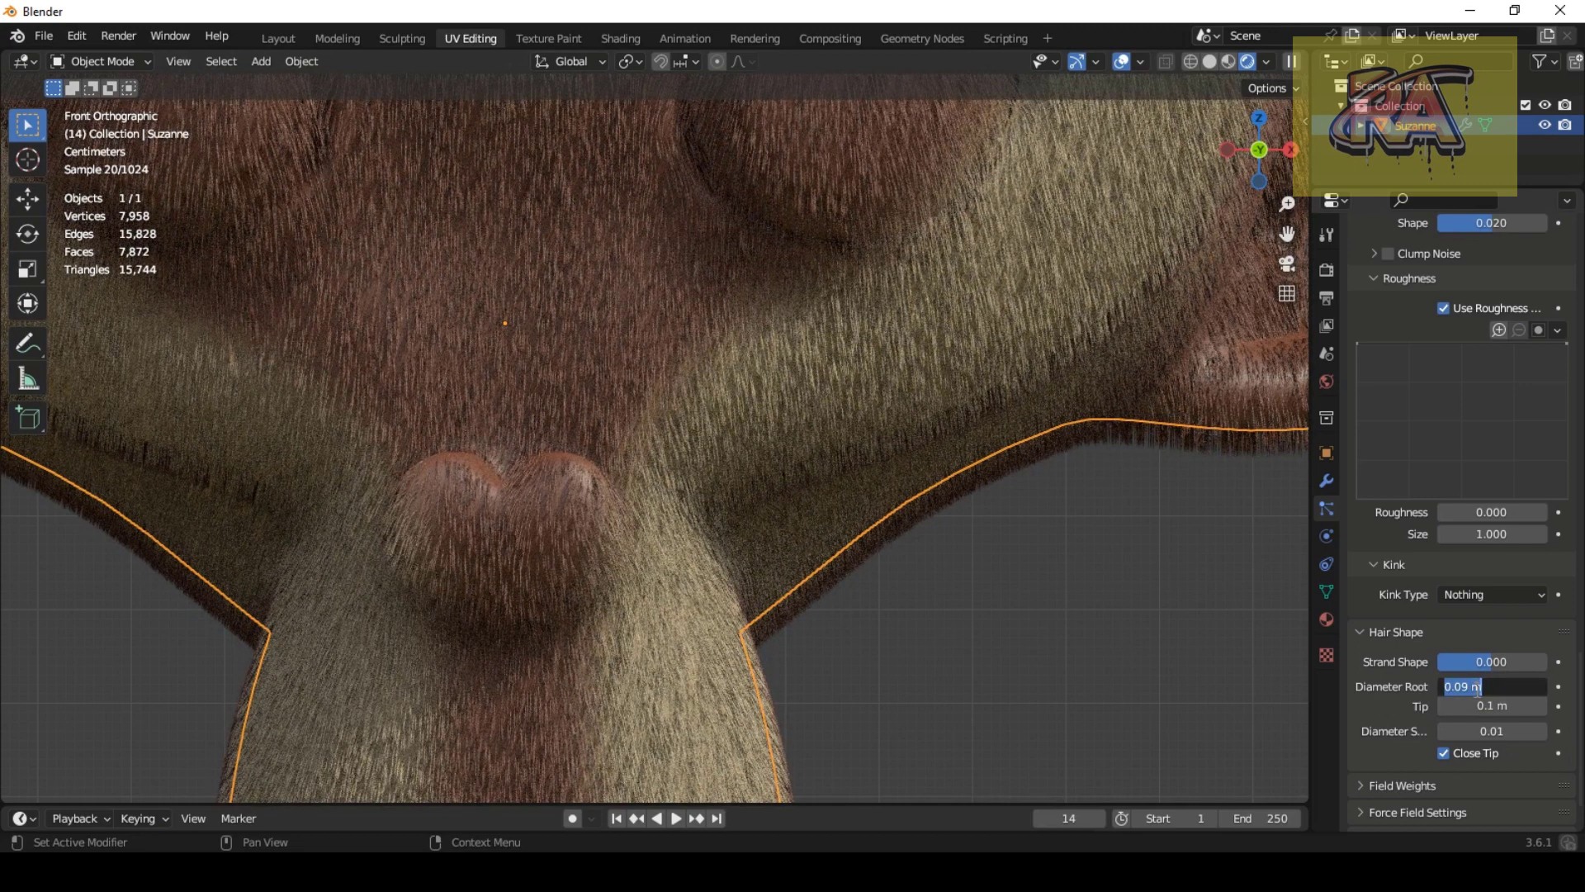
click(1468, 686)
key(BackSpace)
key(BackSpace)
text(3)
key(Return)
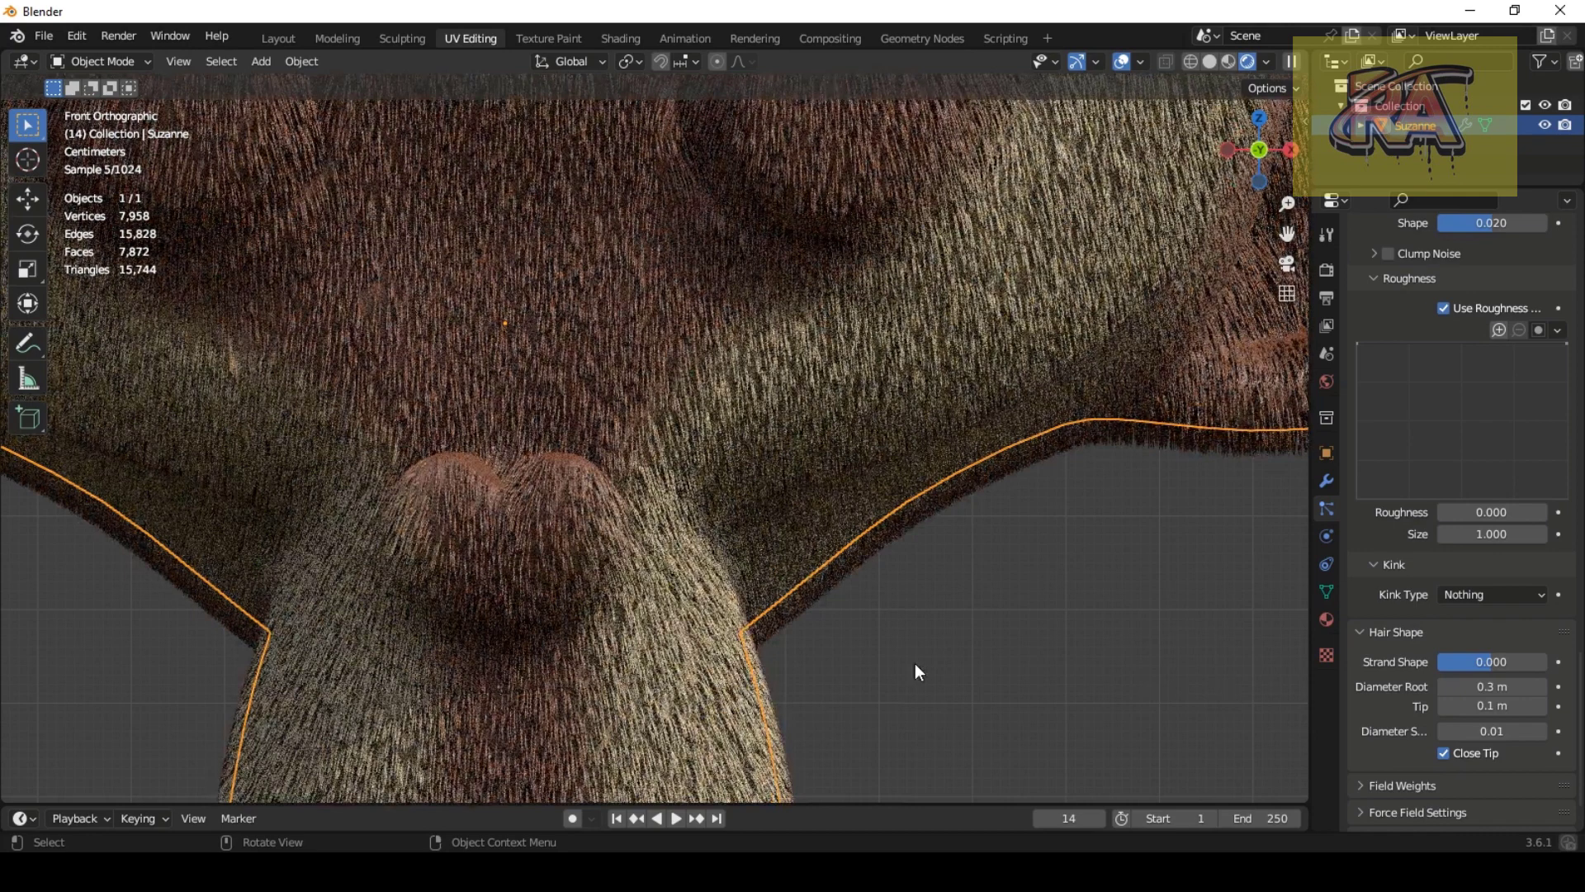
Step: Settle on a 0.7 m Diameter Root and a 0.3 m Tip diameter
click(1486, 686)
text(0.7)
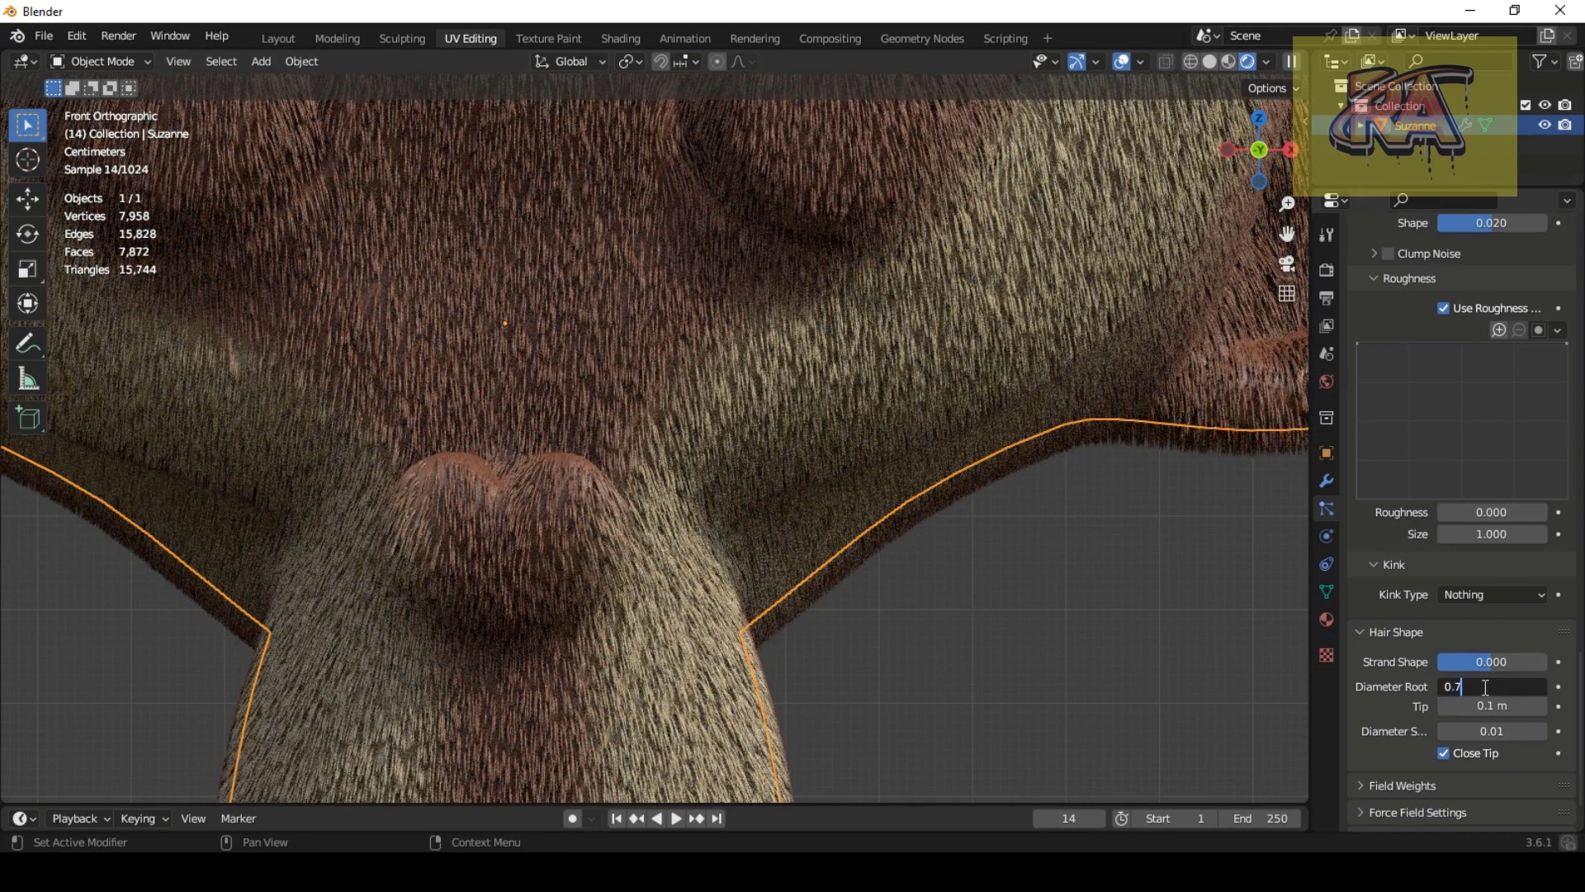
key(Return)
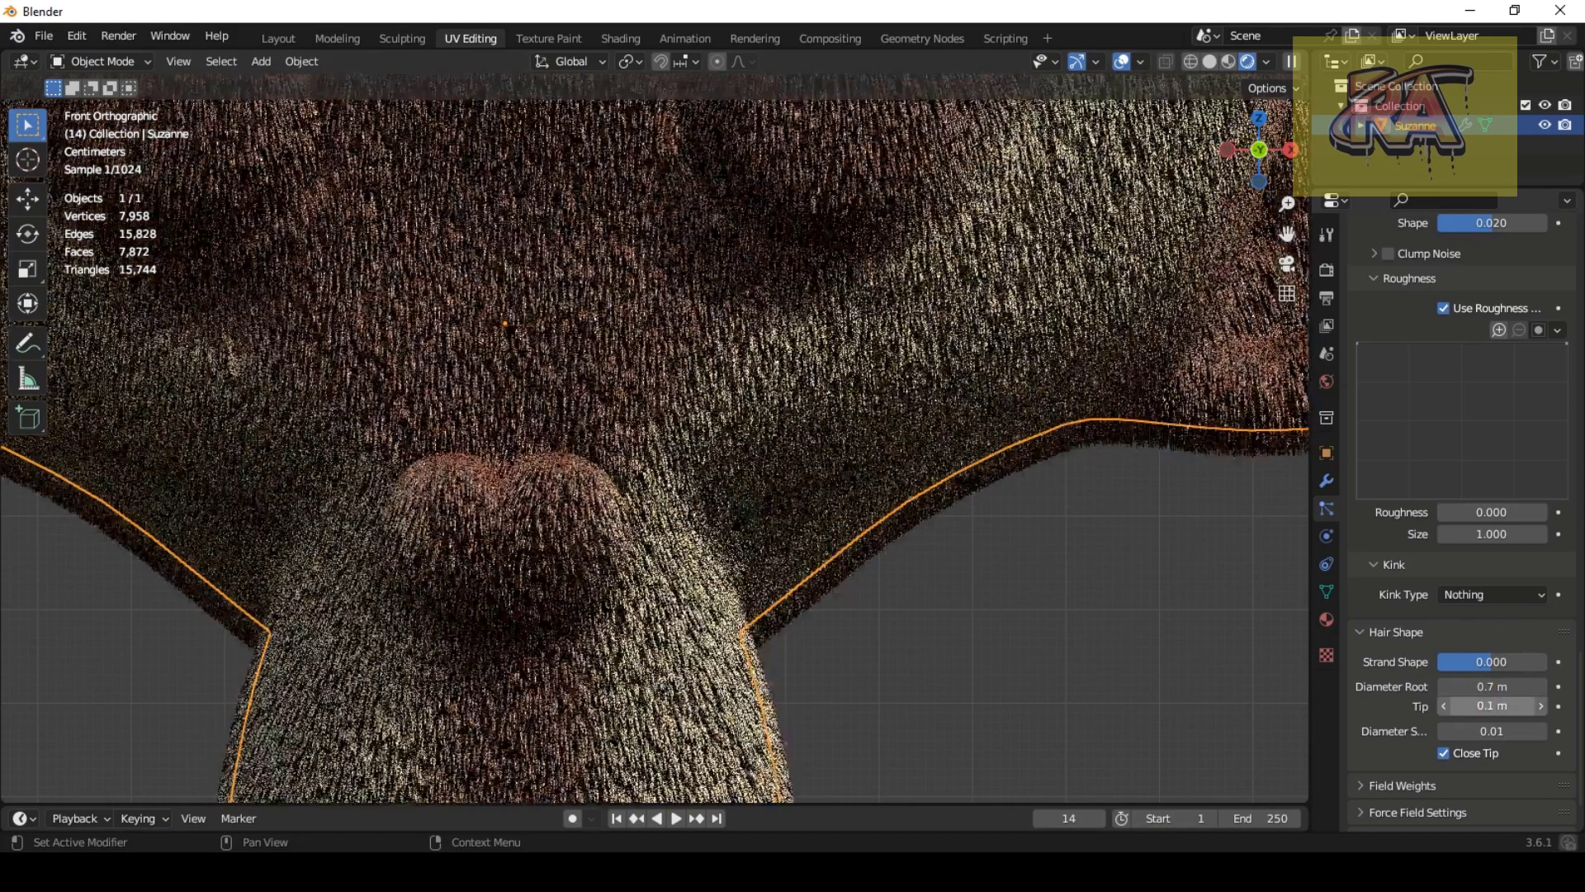
click(1494, 706)
text(0.3)
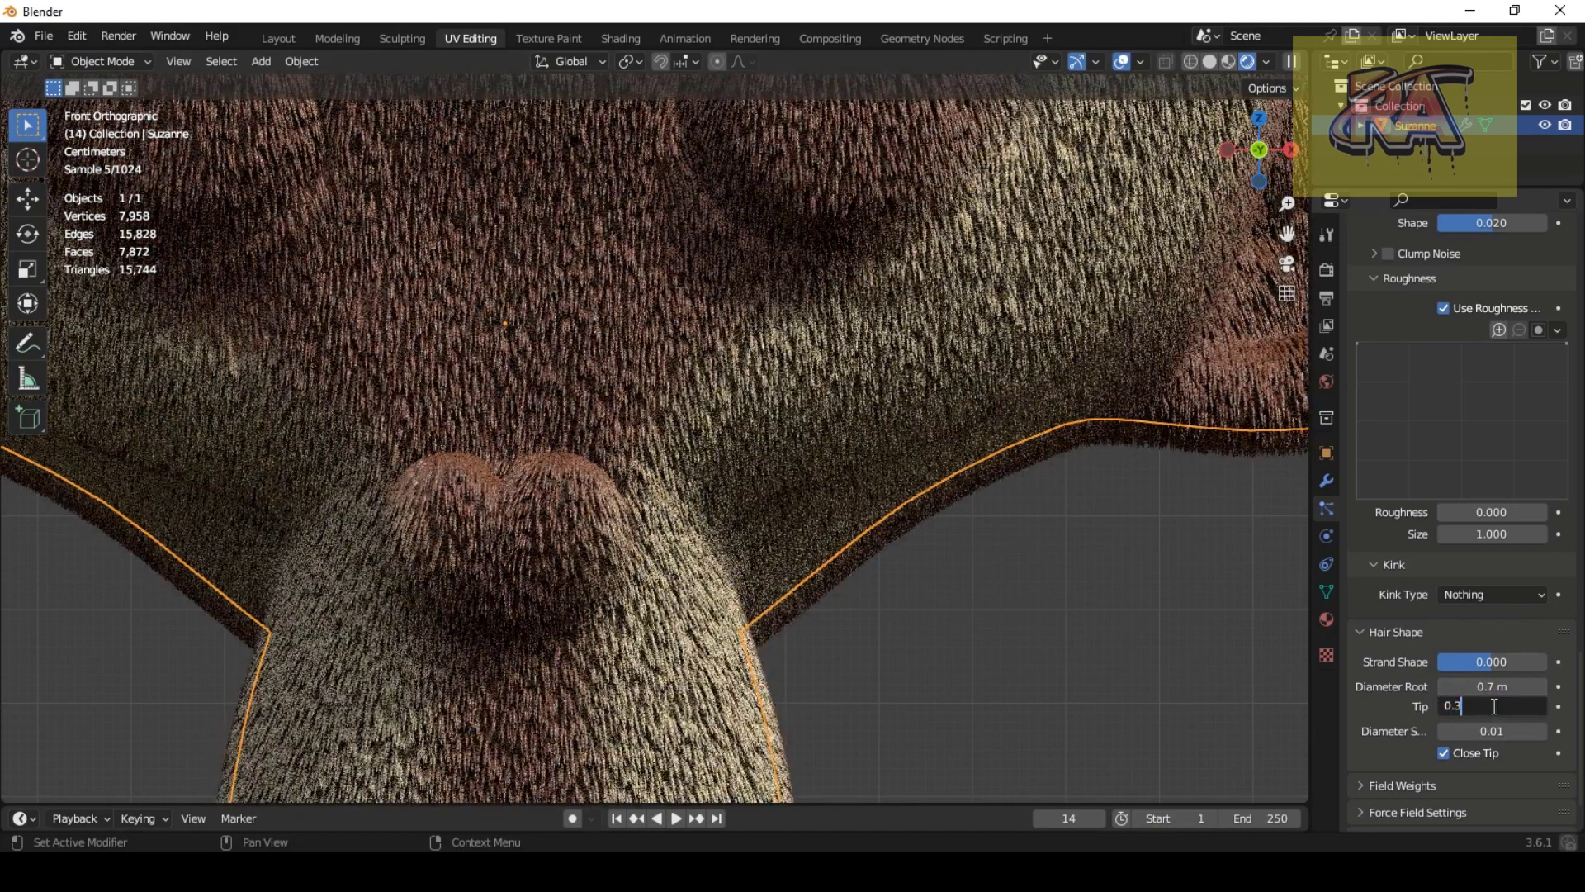
key(Return)
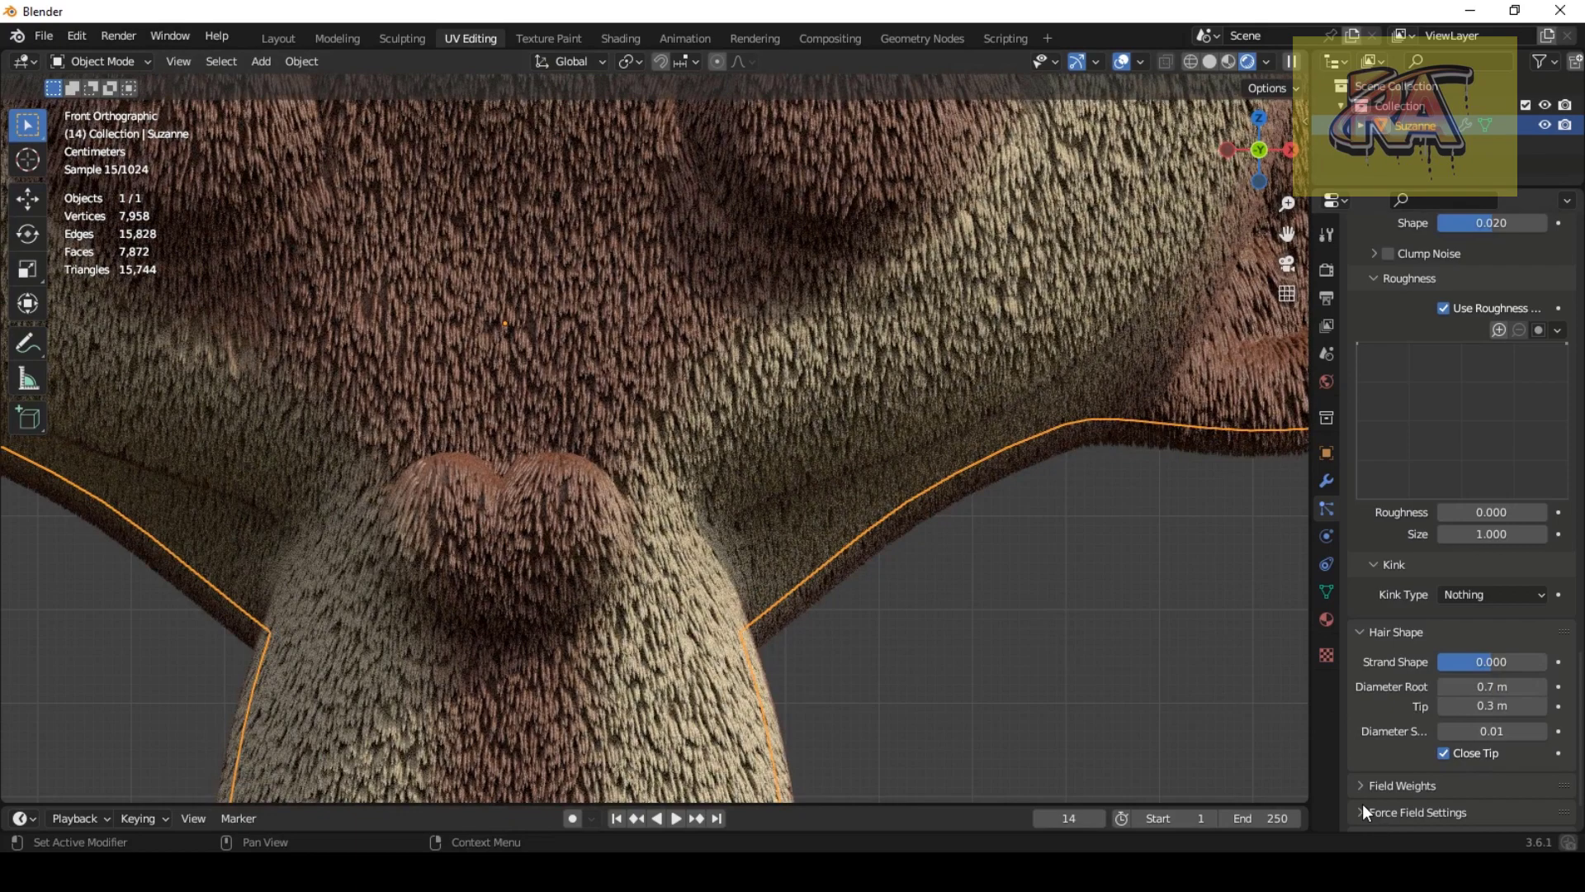
Step: Zoom out and orbit into User Perspective to view the furry Suzanne head
scroll(849, 568, down, 3)
scroll(849, 568, down, 3)
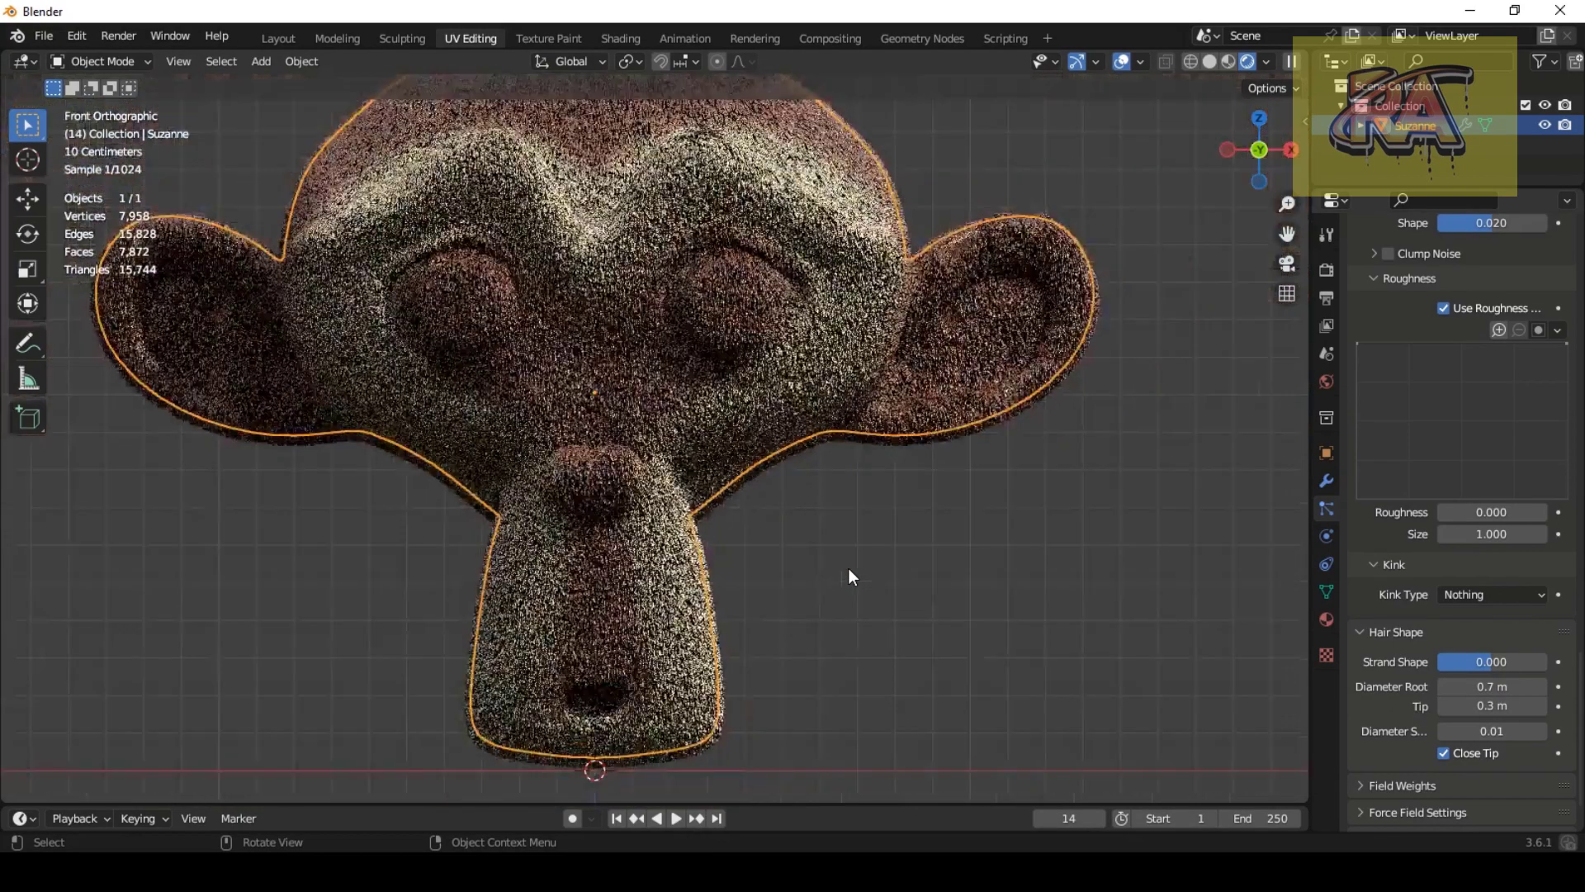
scroll(851, 576, down, 1)
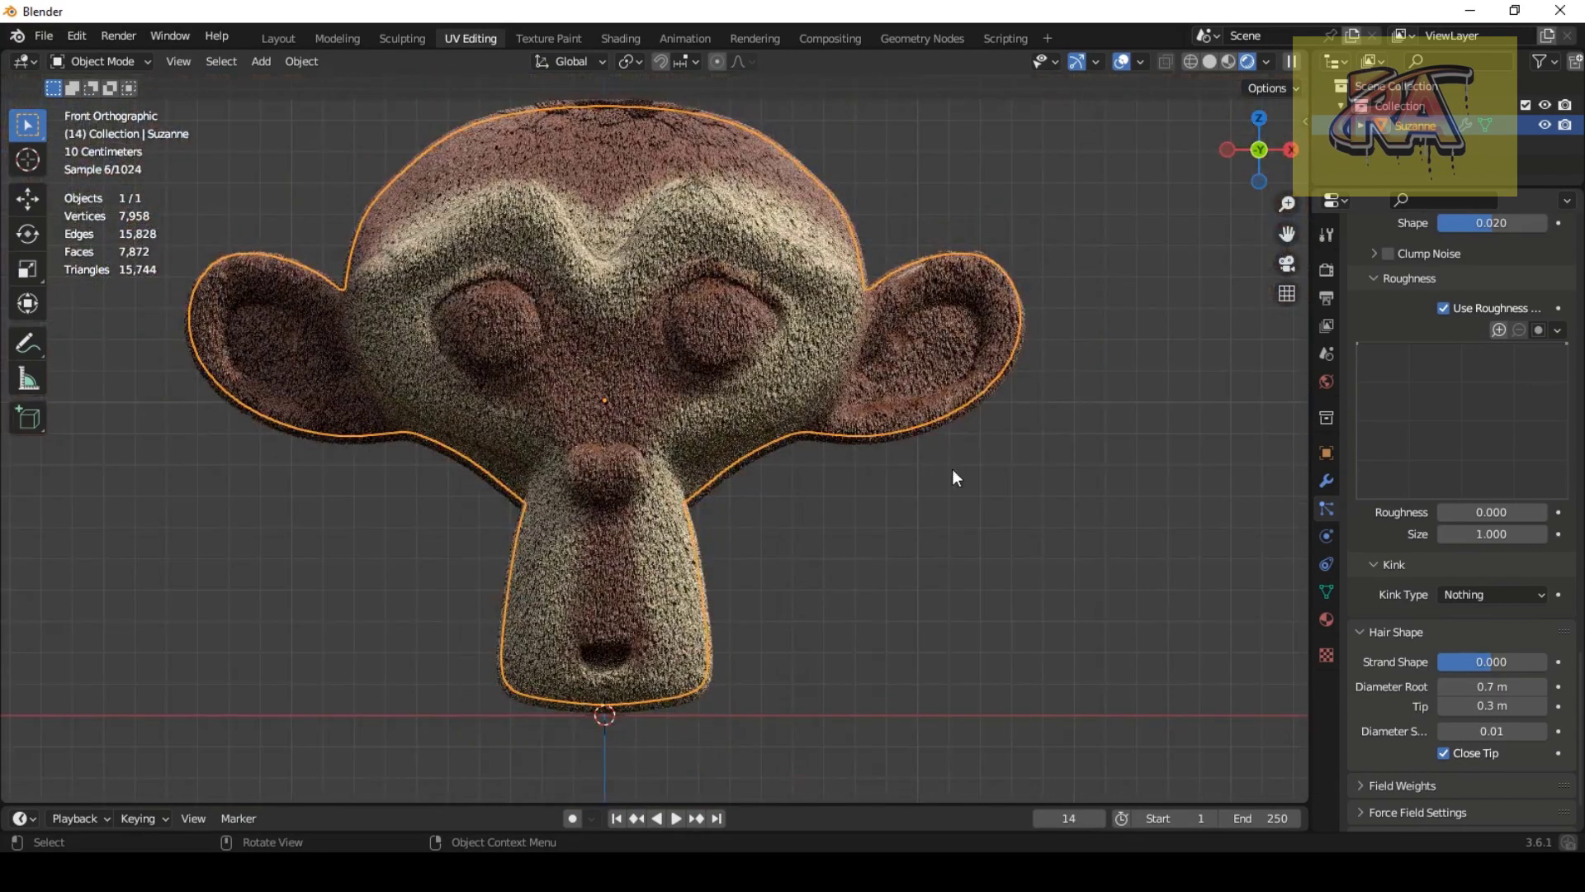
mouse_move(1256, 137)
mouse_down()
mouse_move(1302, 157)
mouse_move(1078, 306)
mouse_up()
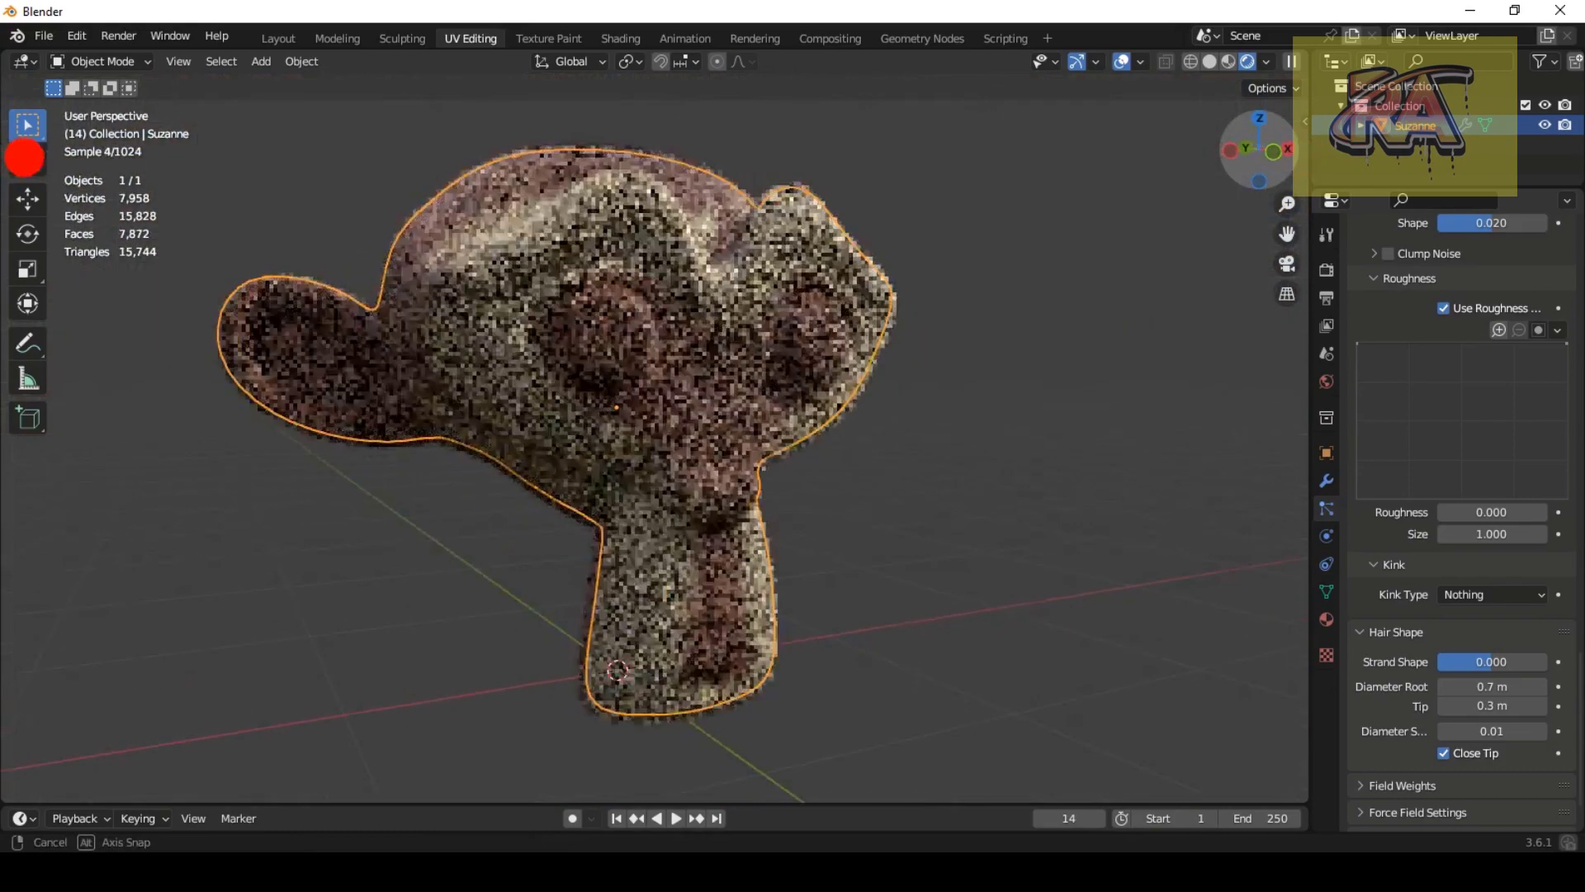